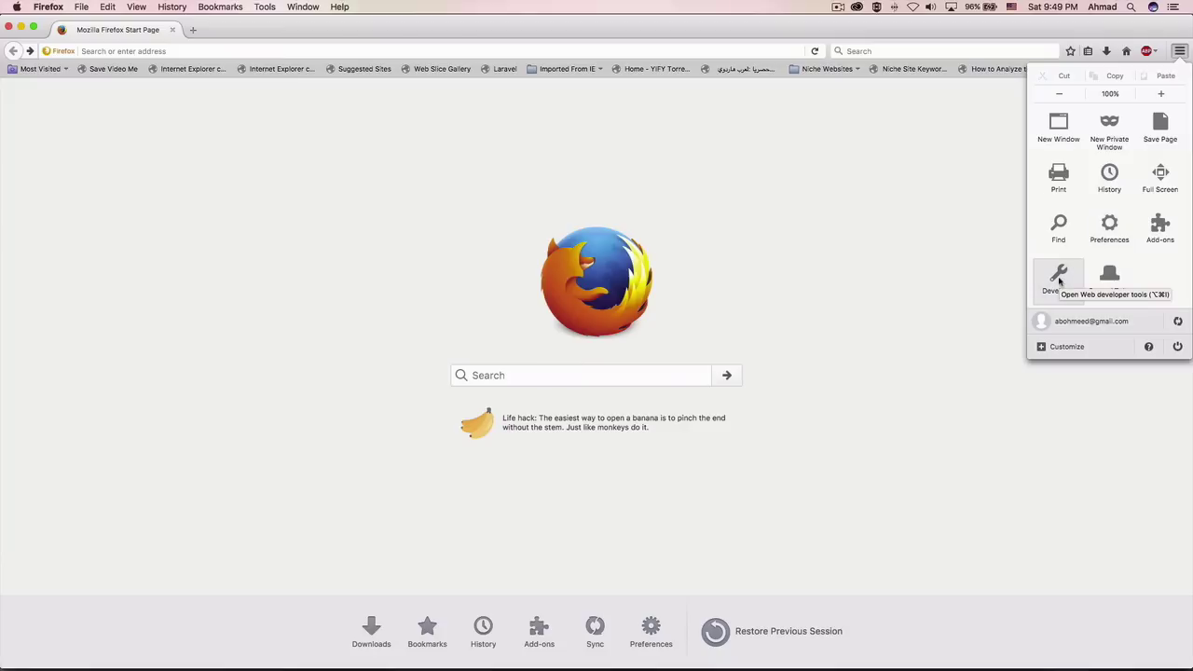
Step: Open the web developer tools for the start page and show the Network monitor
{"action": "left_click", "coordinate": [1058, 278]}
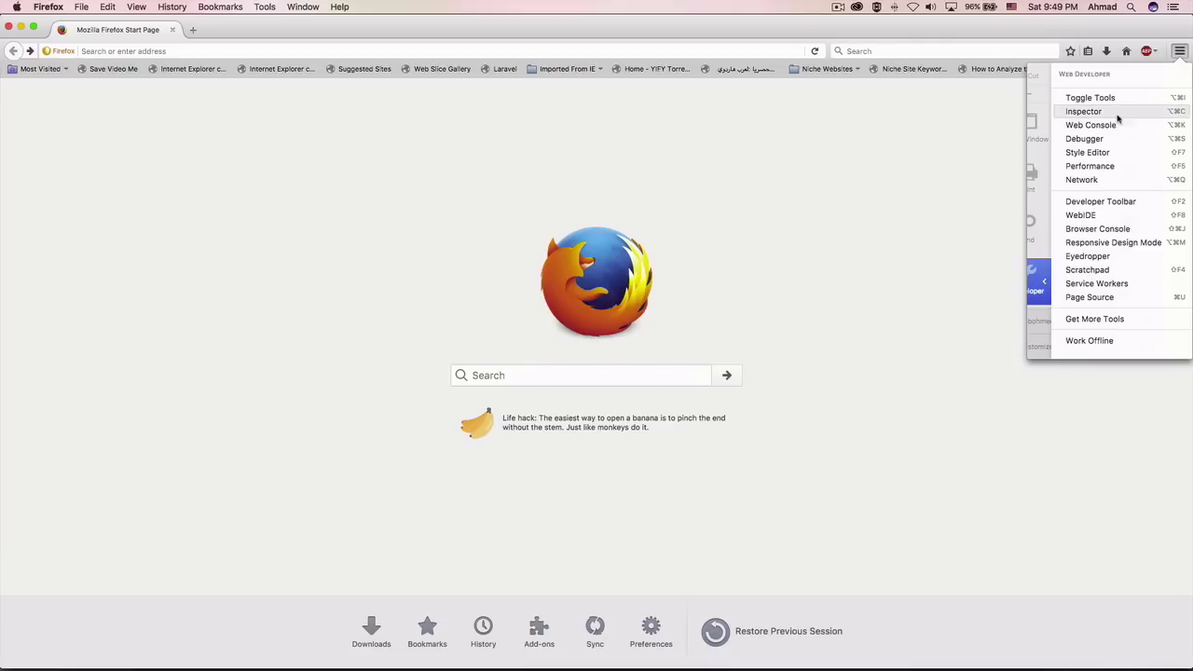
{"action": "left_click", "coordinate": [1082, 112]}
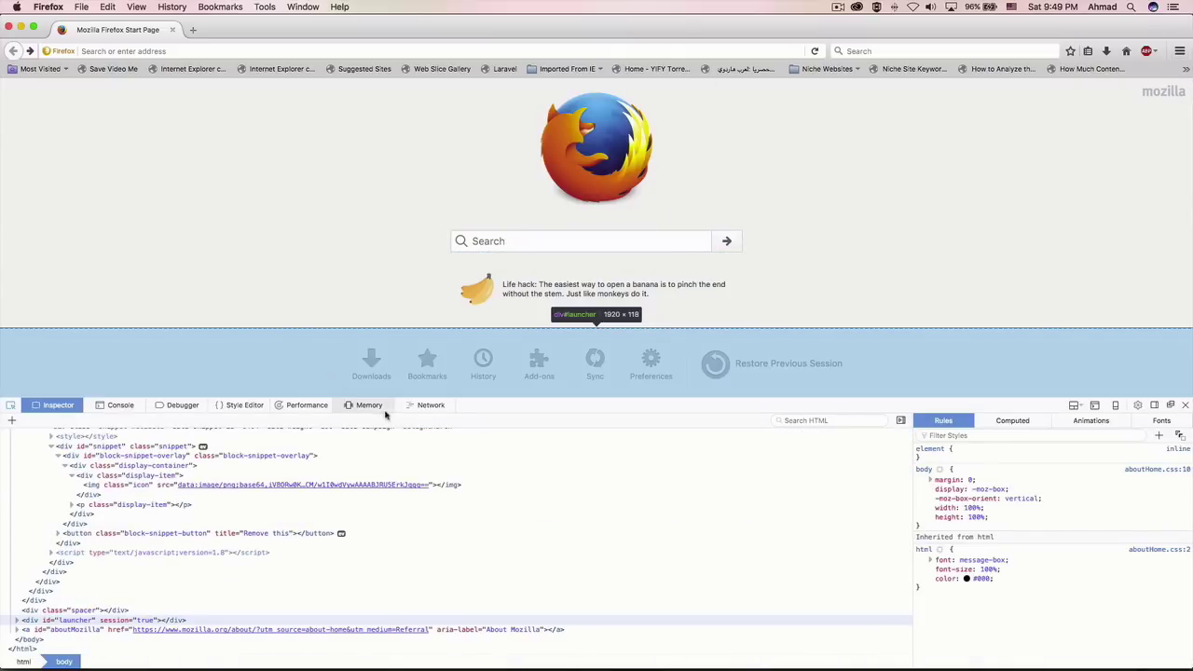
{"action": "left_click", "coordinate": [430, 405]}
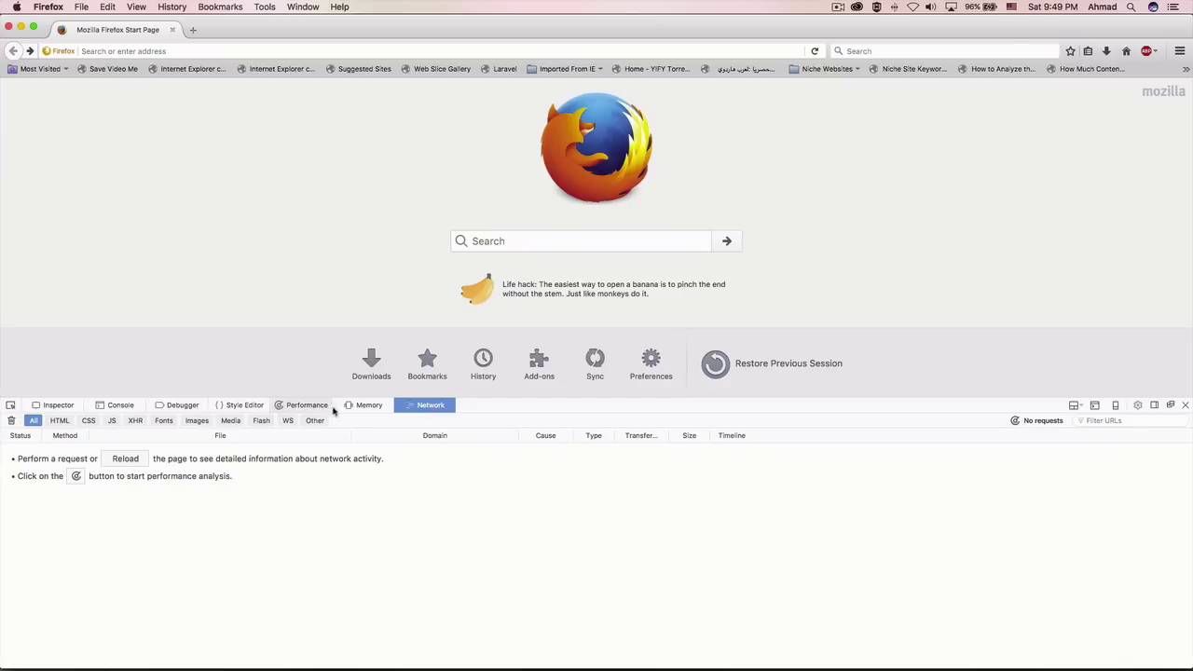
{"action": "left_click", "coordinate": [217, 52]}
{"action": "type", "text": "www"}
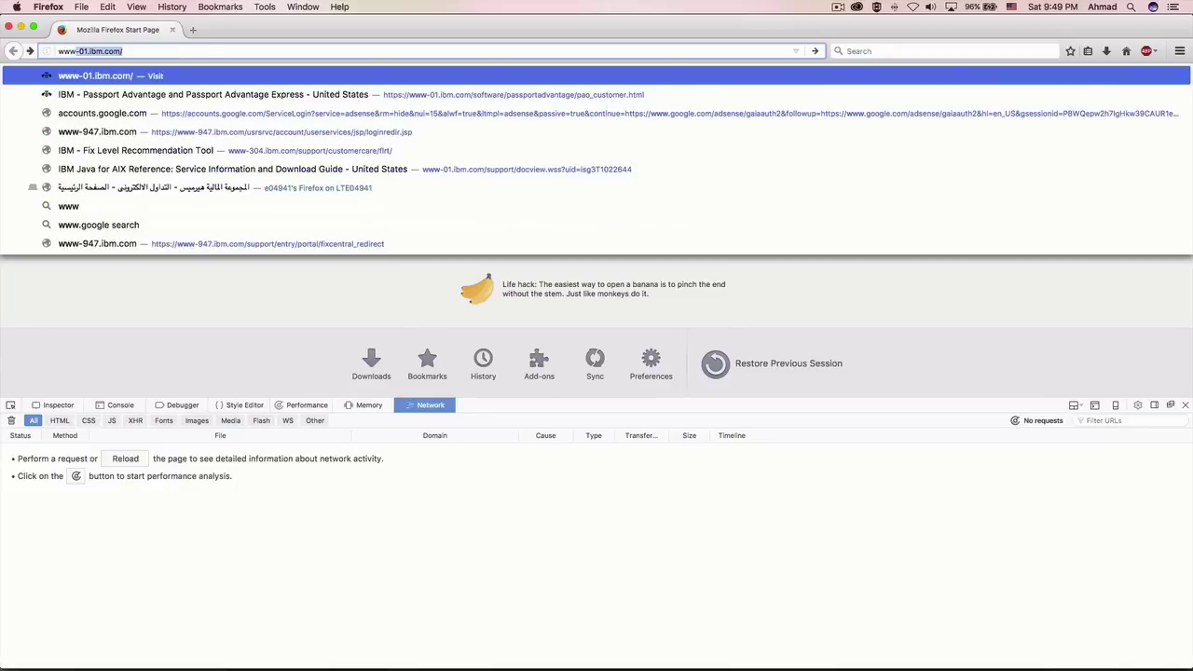
{"action": "type", "text": ".wordpre"}
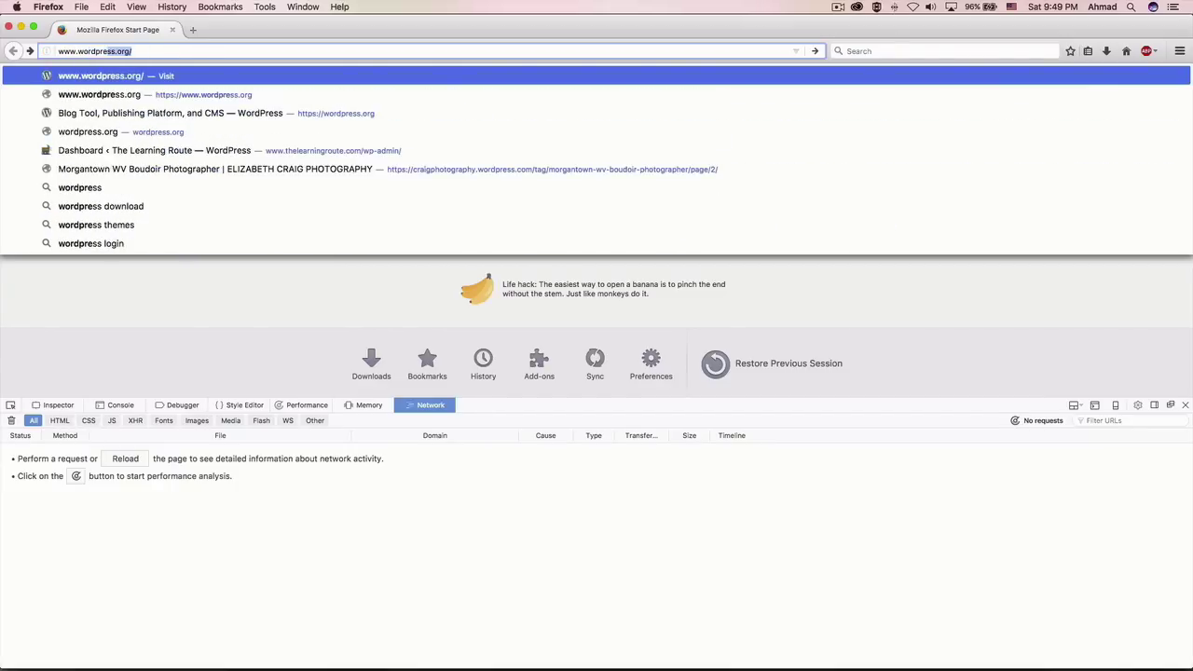
{"action": "key", "text": "Return"}
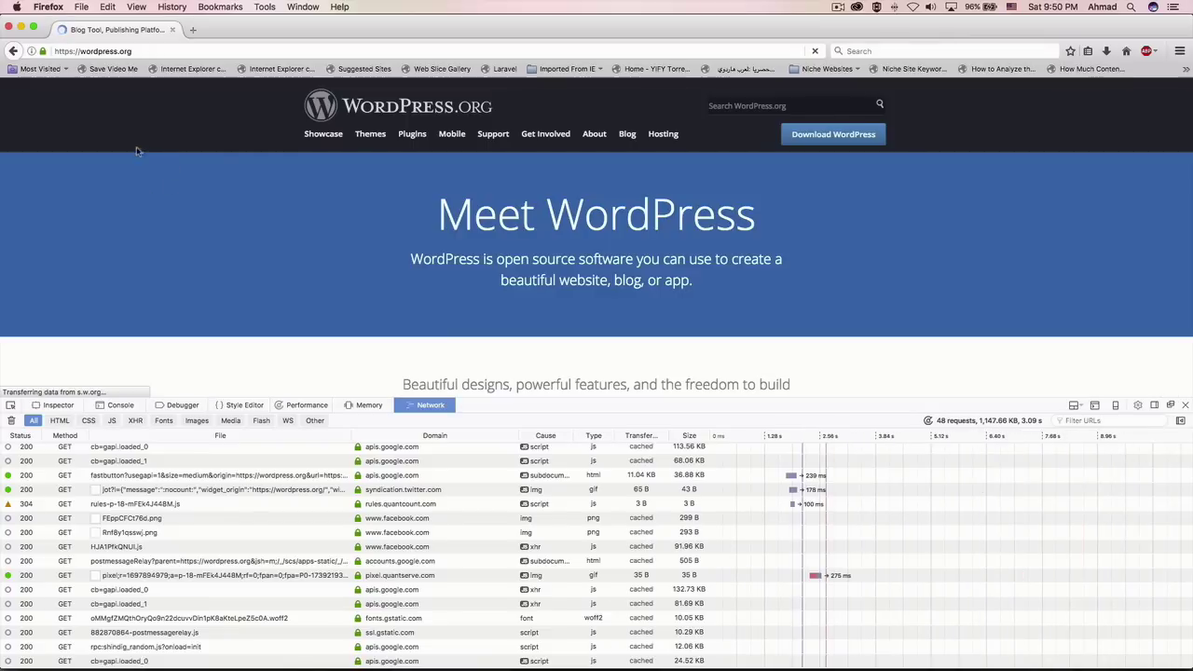
Step: Examine the recorded WordPress.org requests, including their status codes, methods, files, domains, types and sizes
{"action": "scroll", "coordinate": [314, 522], "scroll_direction": "down", "scroll_amount": 5}
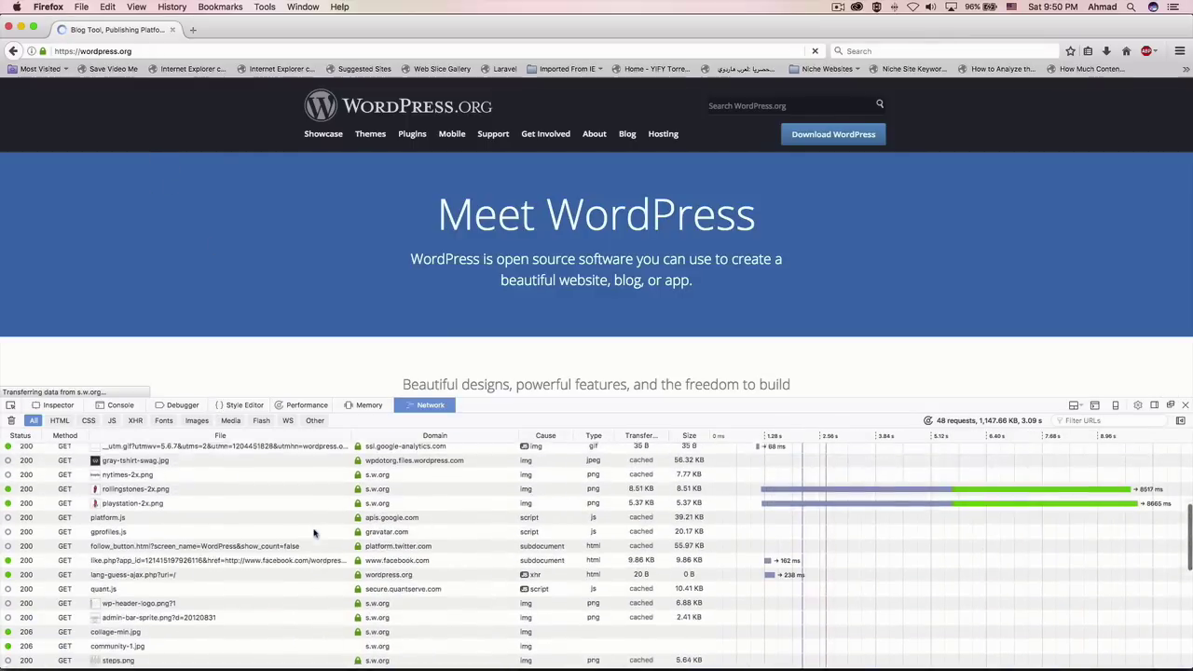
{"action": "scroll", "coordinate": [314, 533], "scroll_direction": "up", "scroll_amount": 5}
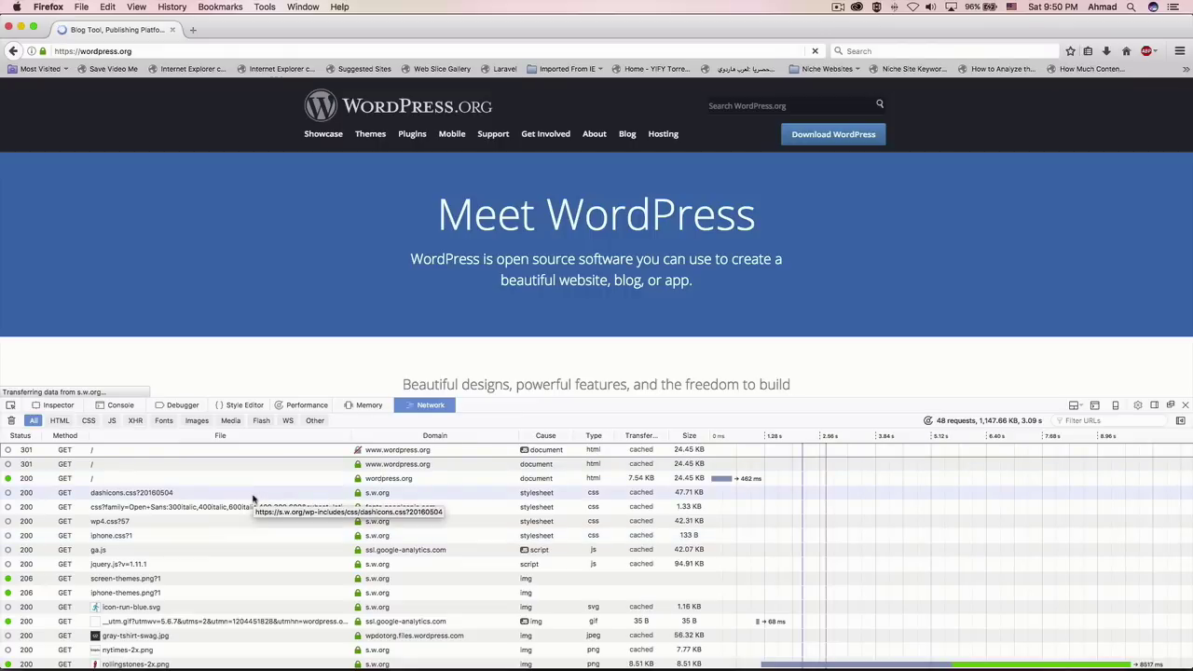
{"action": "scroll", "coordinate": [252, 498], "scroll_direction": "down", "scroll_amount": 5}
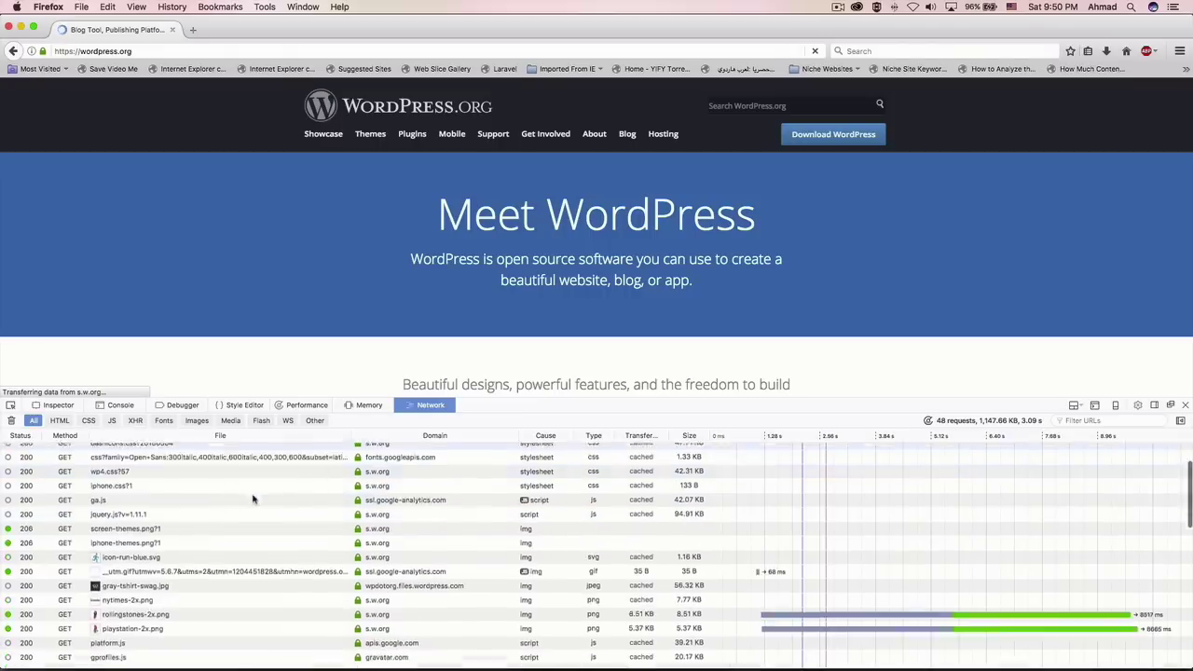
{"action": "scroll", "coordinate": [252, 498], "scroll_direction": "up", "scroll_amount": 3}
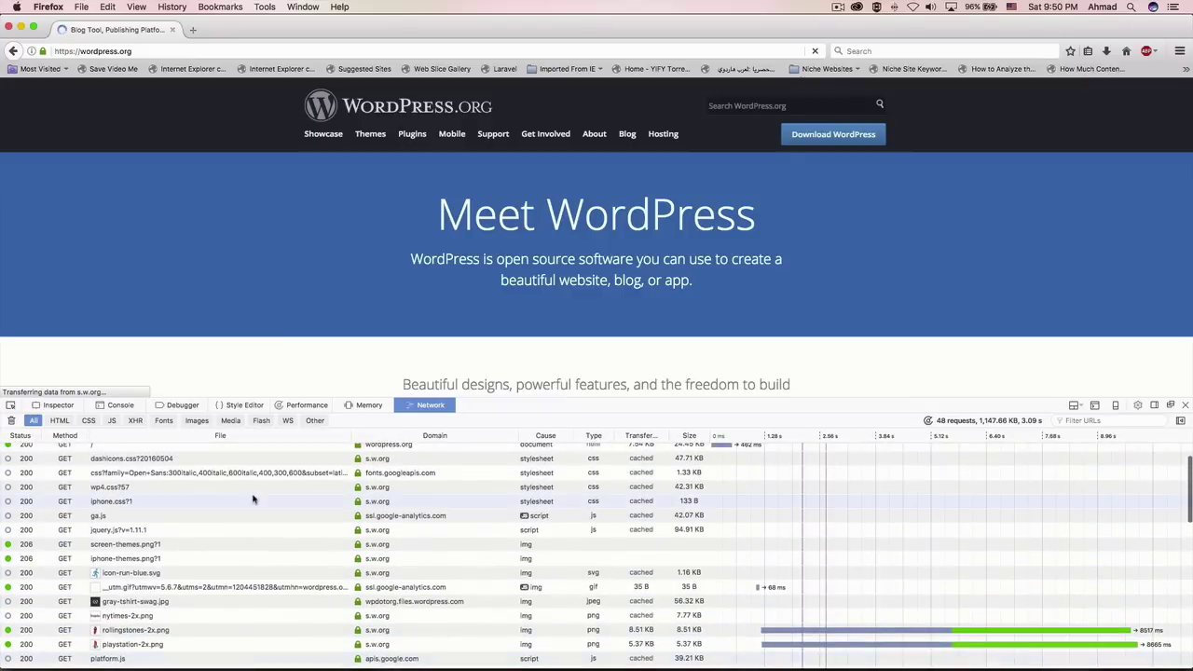
{"action": "scroll", "coordinate": [252, 499], "scroll_direction": "up", "scroll_amount": 3}
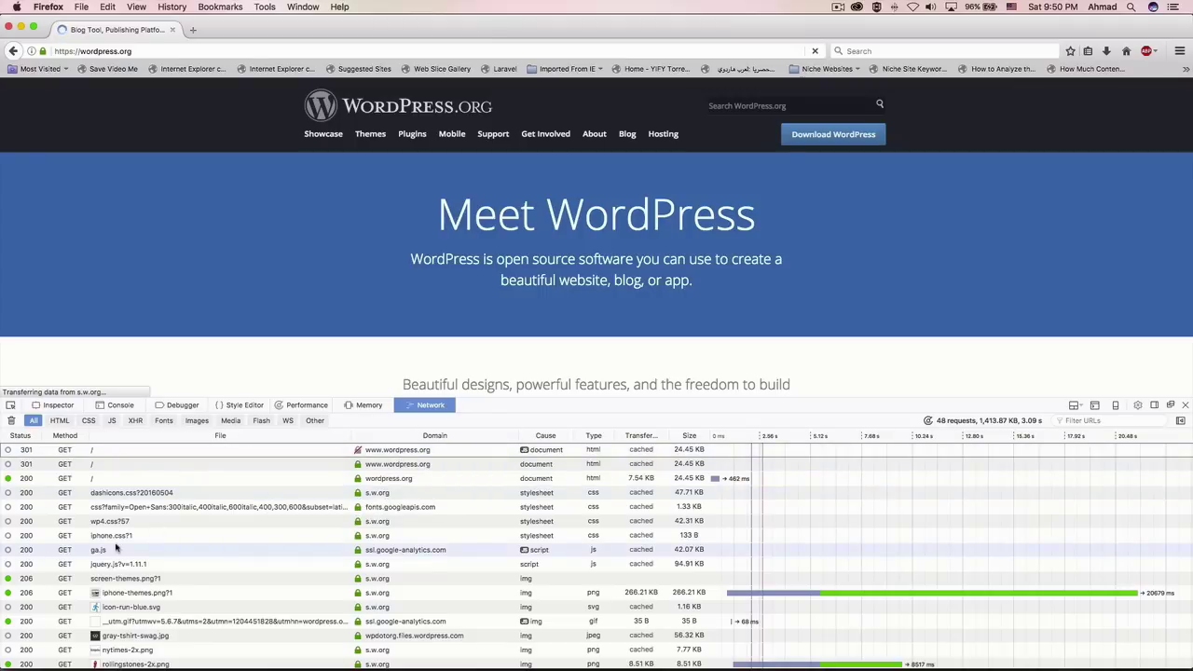
{"action": "scroll", "coordinate": [116, 549], "scroll_direction": "down", "scroll_amount": 3}
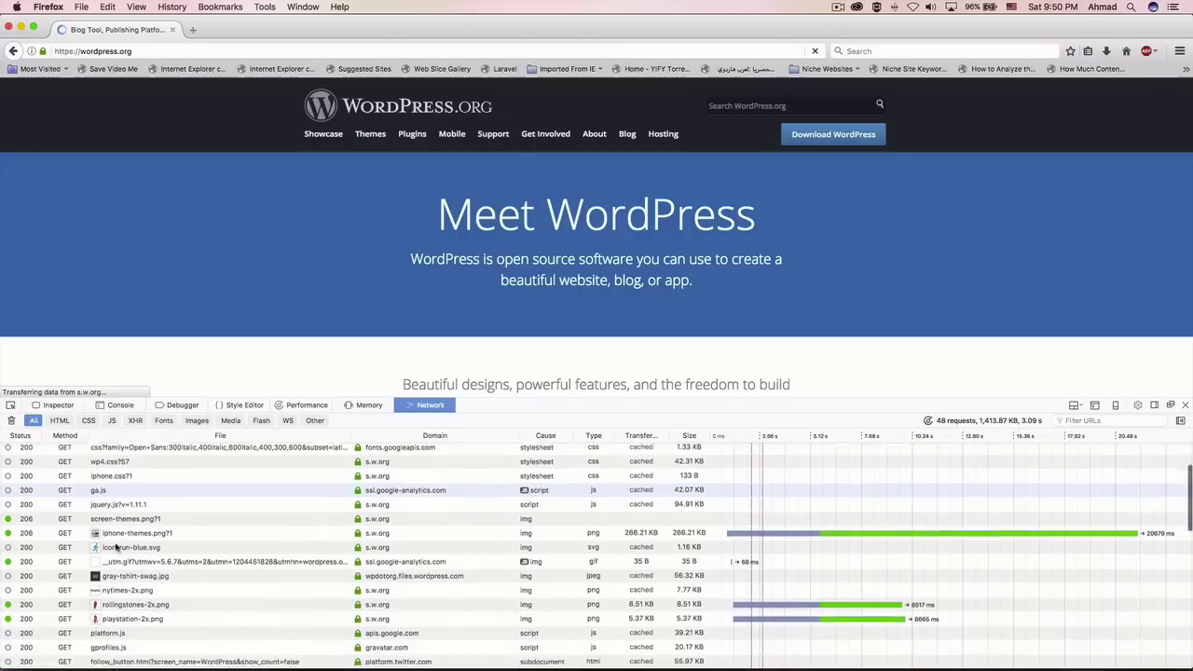
{"action": "scroll", "coordinate": [116, 549], "scroll_direction": "up", "scroll_amount": 3}
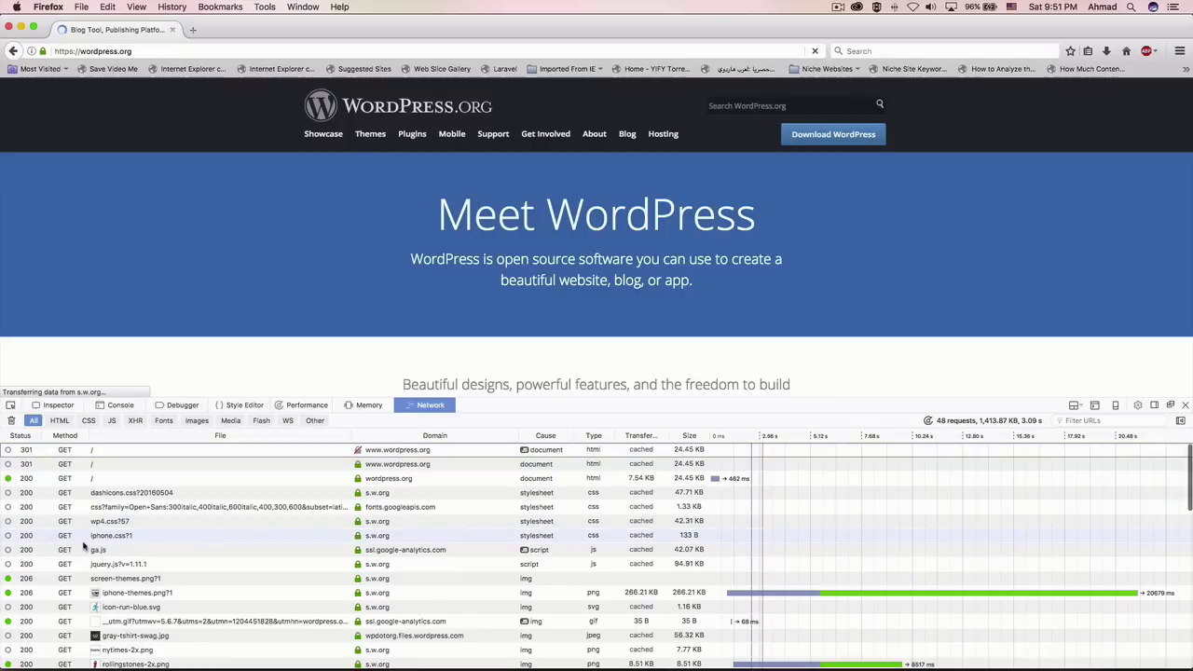
{"action": "scroll", "coordinate": [84, 548], "scroll_direction": "down", "scroll_amount": 2}
{"action": "scroll", "coordinate": [79, 536], "scroll_direction": "up", "scroll_amount": 2}
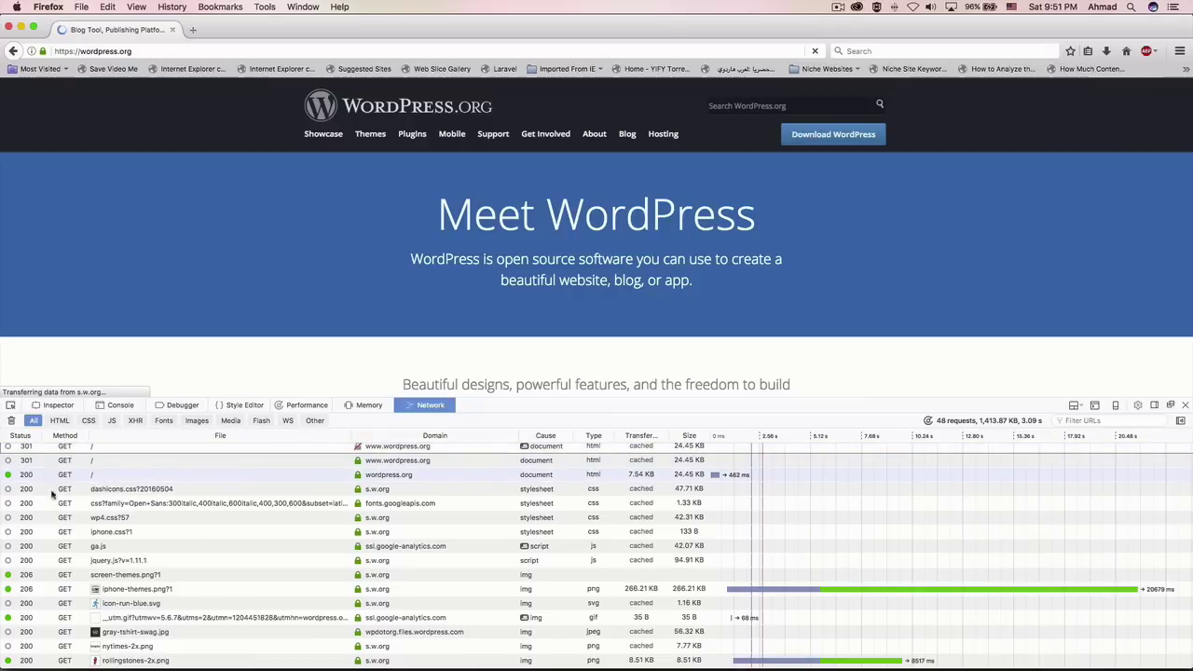
{"action": "scroll", "coordinate": [41, 569], "scroll_direction": "down", "scroll_amount": 8}
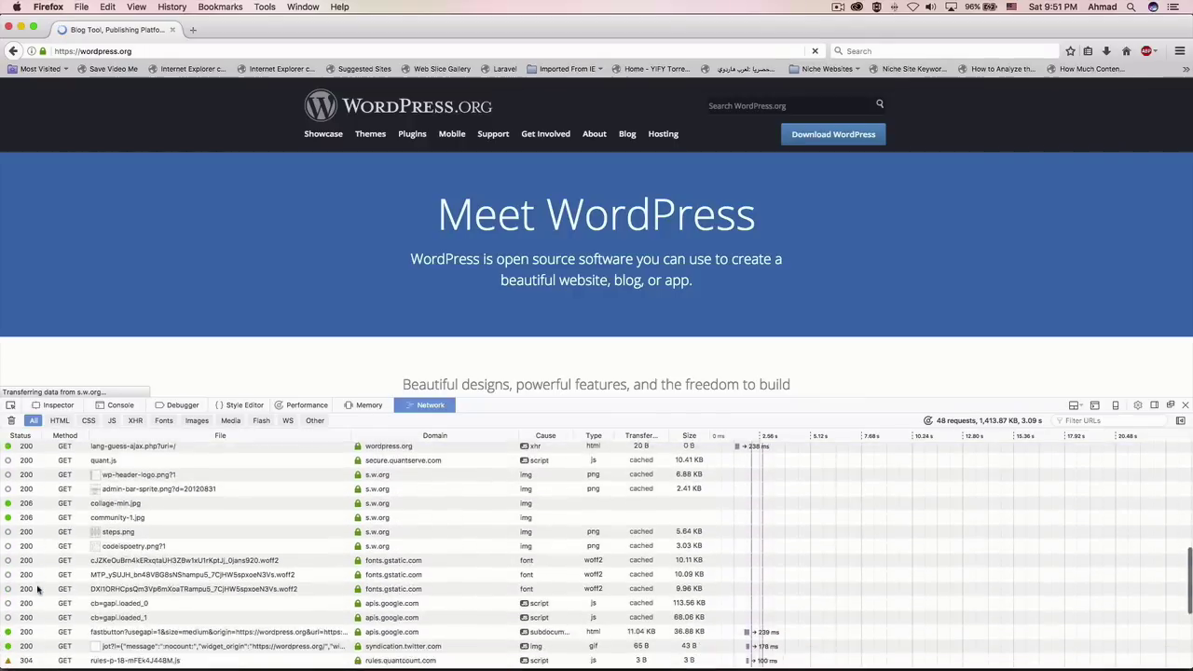
{"action": "scroll", "coordinate": [38, 589], "scroll_direction": "down", "scroll_amount": 5}
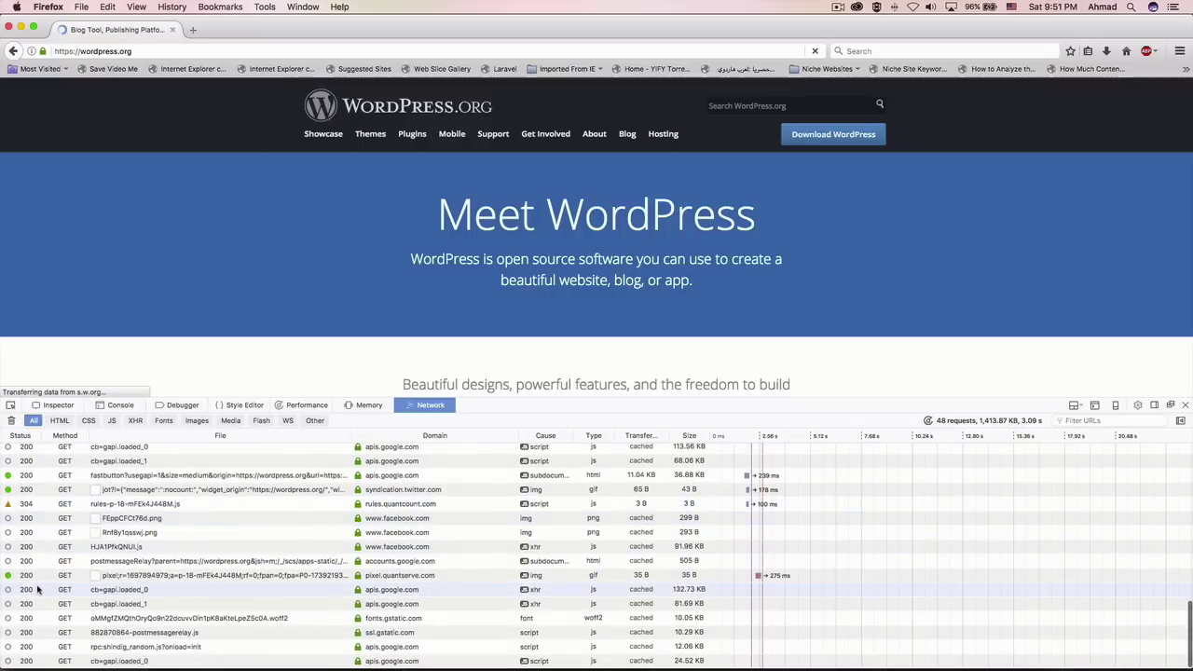
{"action": "scroll", "coordinate": [37, 589], "scroll_direction": "up", "scroll_amount": 15}
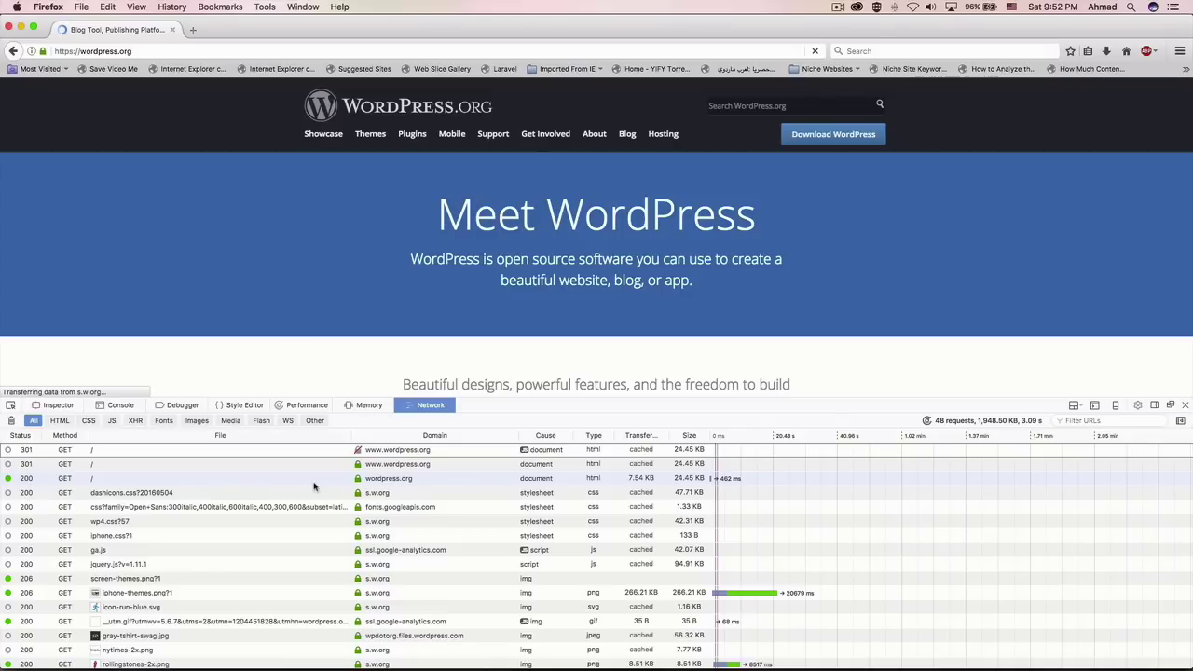
Step: Open the details of the wordpress.org document request with status 200, widen the details pane, and examine its response and request headers
{"action": "left_click", "coordinate": [446, 483]}
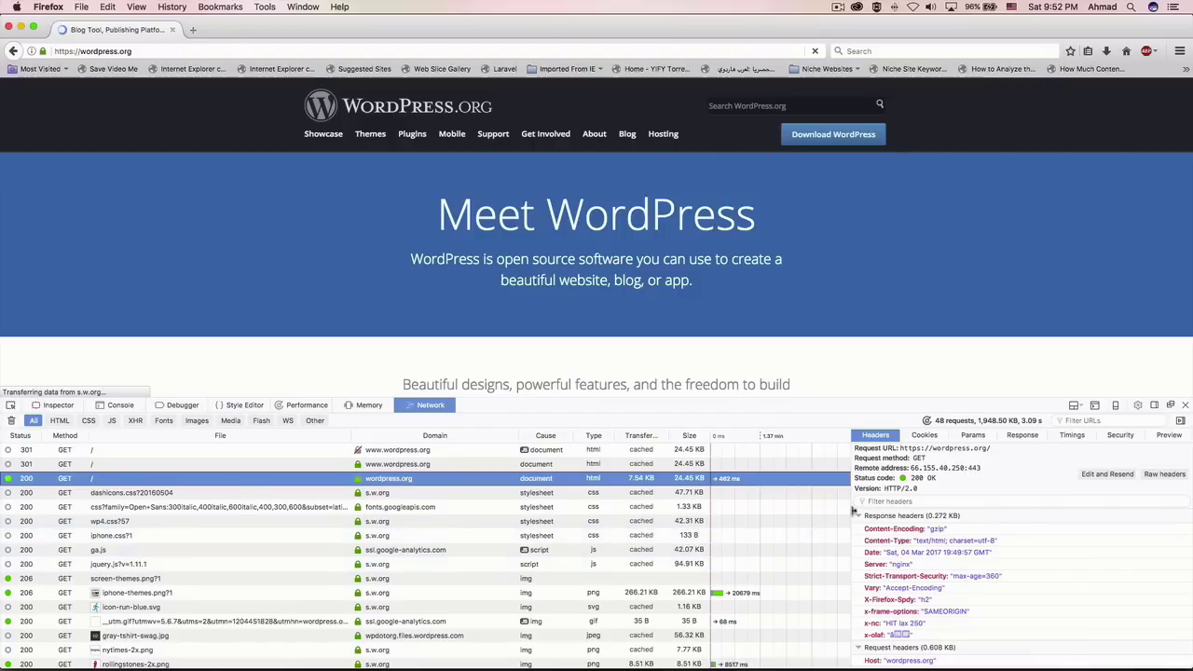
{"action": "left_click_drag", "start_coordinate": [843, 510], "coordinate": [741, 510]}
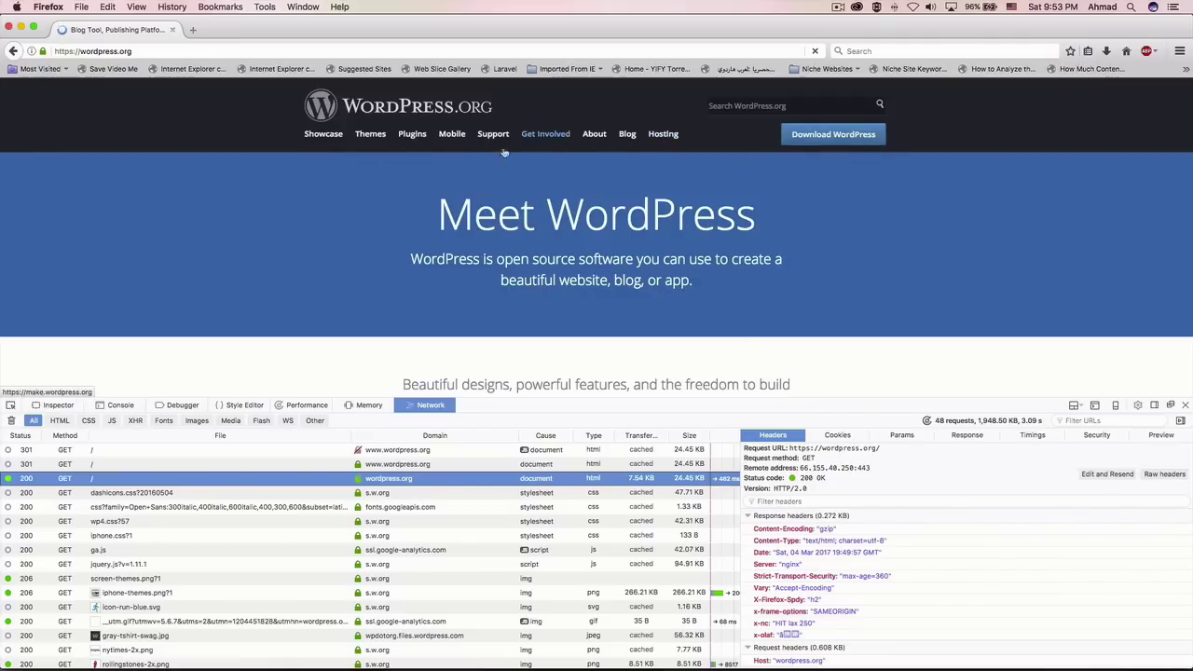
{"action": "mouse_move", "coordinate": [508, 138]}
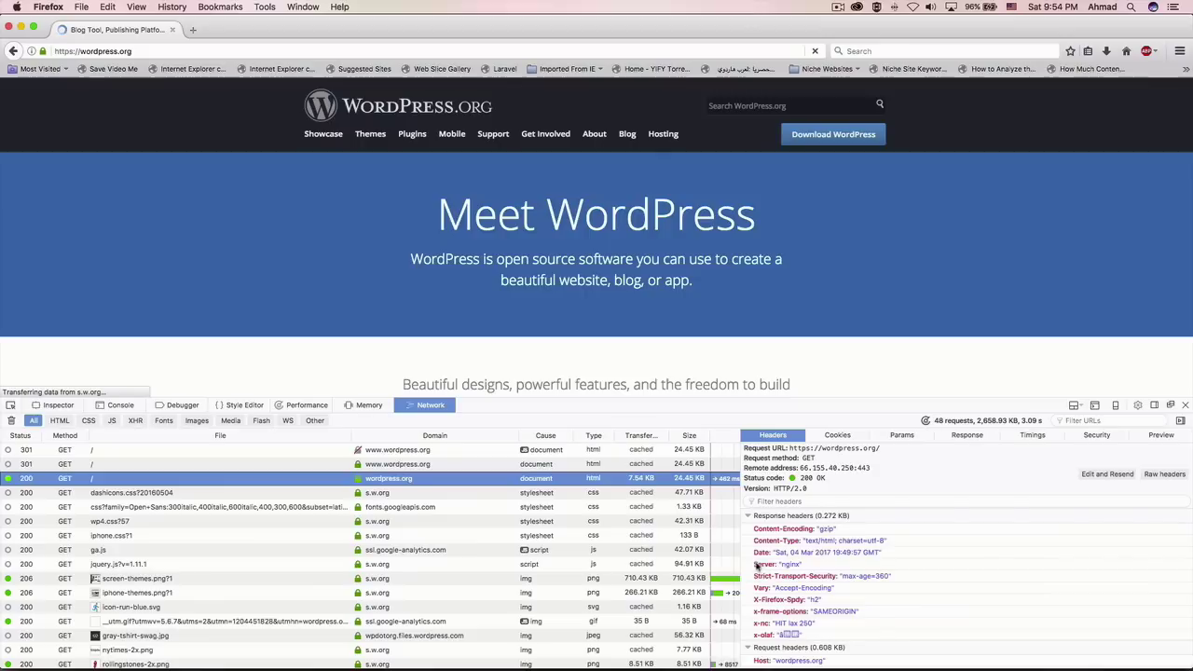
{"action": "scroll", "coordinate": [766, 568], "scroll_direction": "down", "scroll_amount": 2}
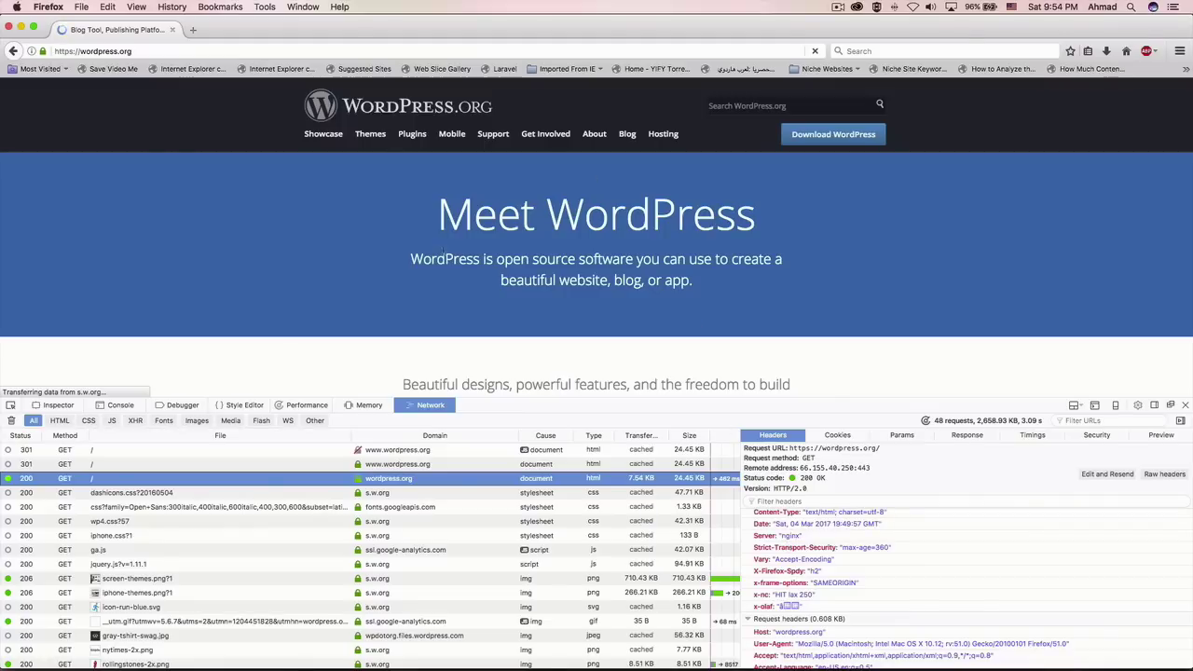
{"action": "scroll", "coordinate": [872, 535], "scroll_direction": "down", "scroll_amount": 3}
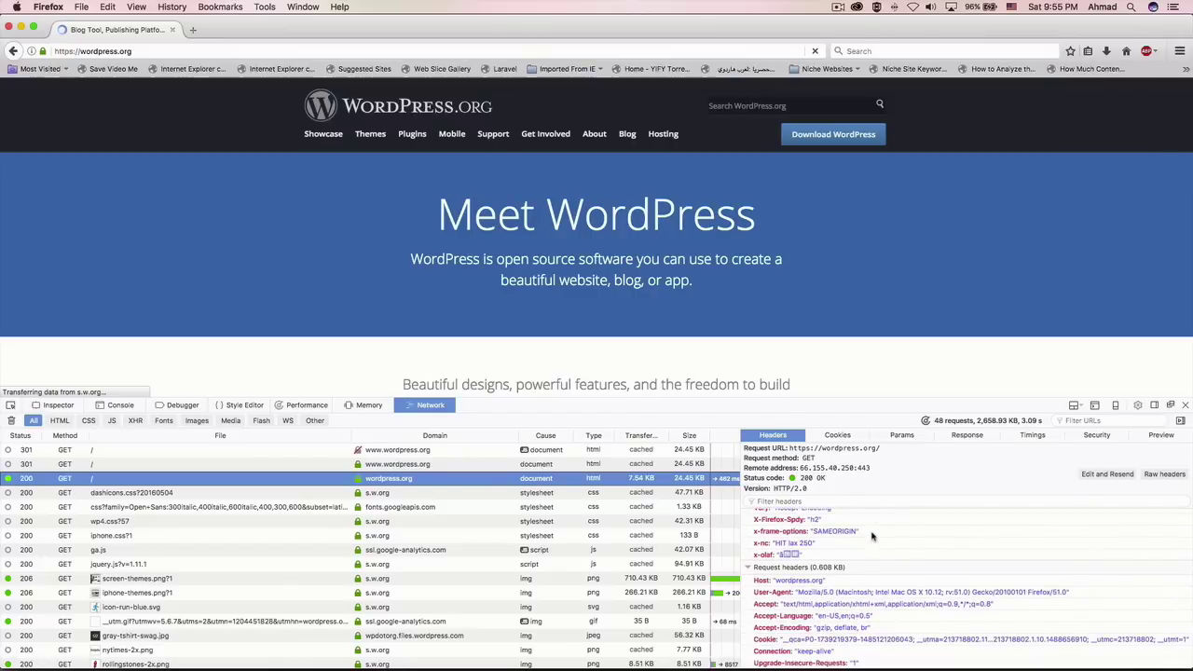
{"action": "scroll", "coordinate": [872, 536], "scroll_direction": "up", "scroll_amount": 4}
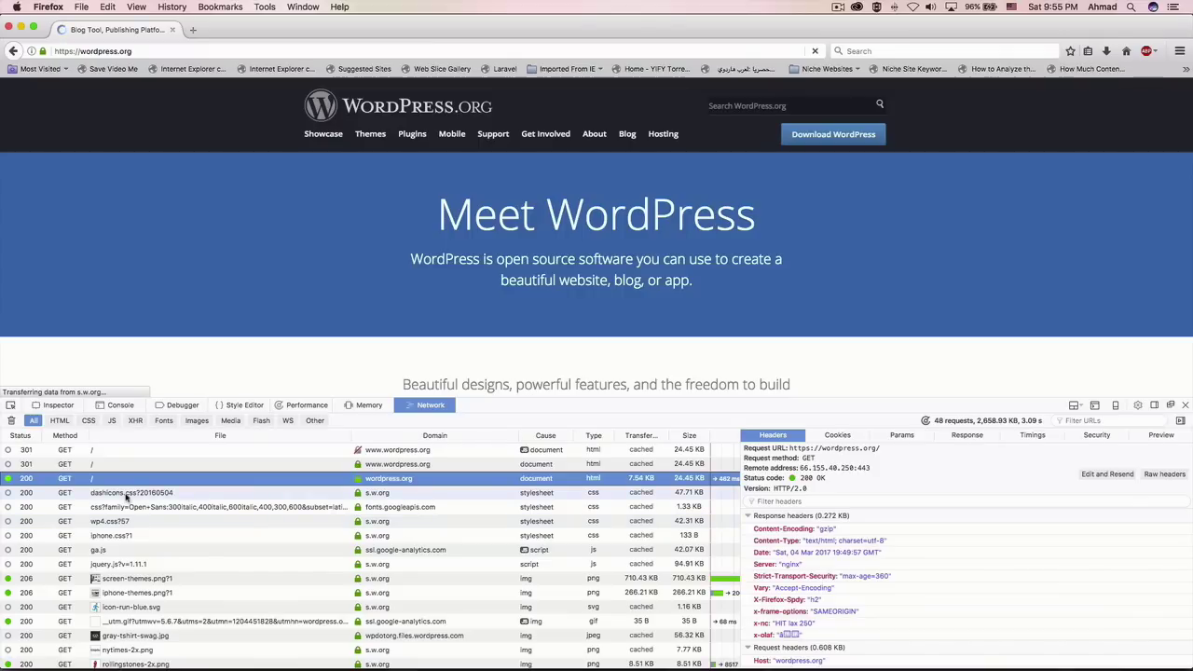
Step: Skim the request list again for the stylesheets, scripts and images fetched by the page
{"action": "scroll", "coordinate": [126, 497], "scroll_direction": "down", "scroll_amount": 4}
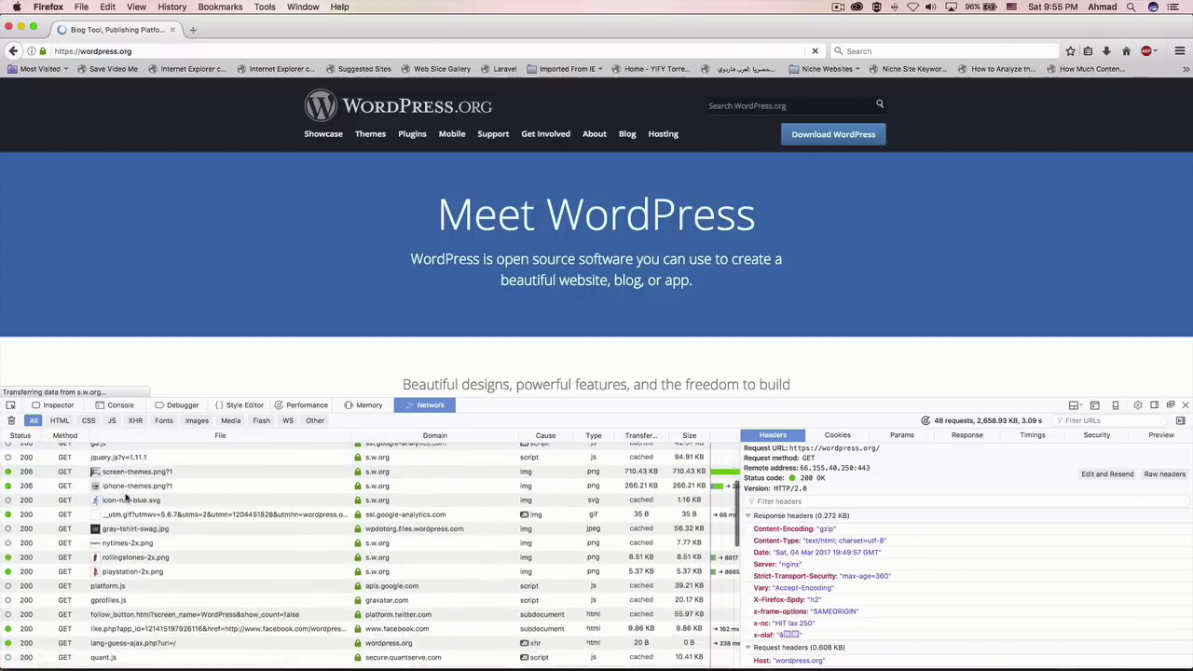
{"action": "scroll", "coordinate": [125, 497], "scroll_direction": "down", "scroll_amount": 10}
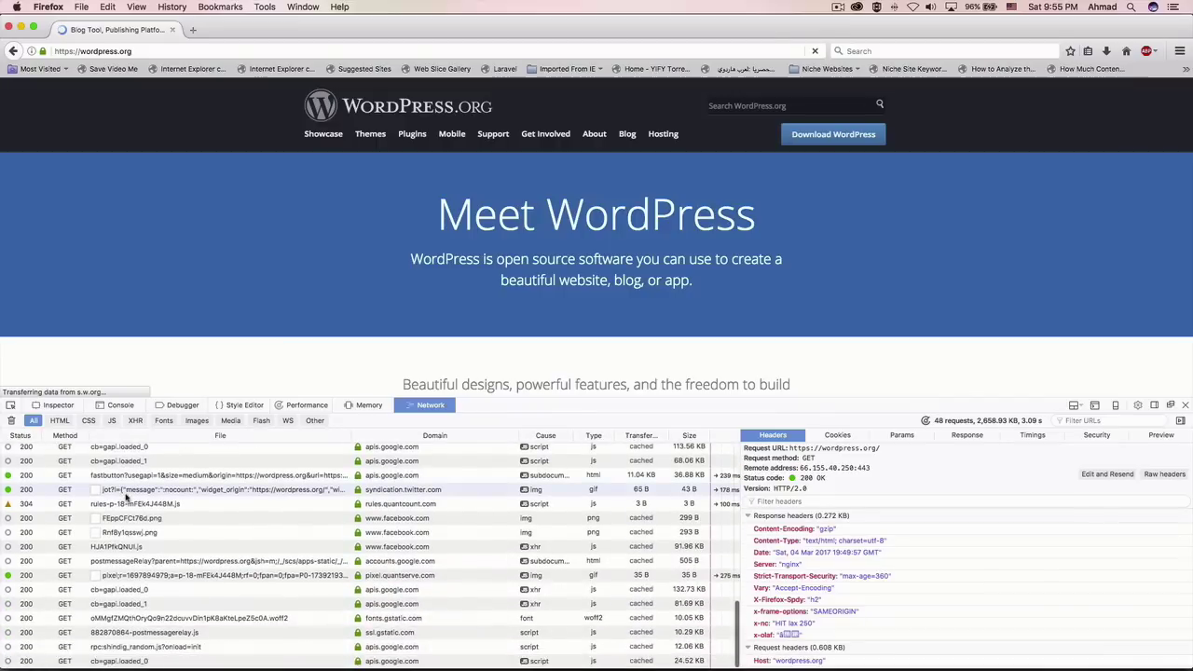
{"action": "scroll", "coordinate": [127, 497], "scroll_direction": "up", "scroll_amount": 8}
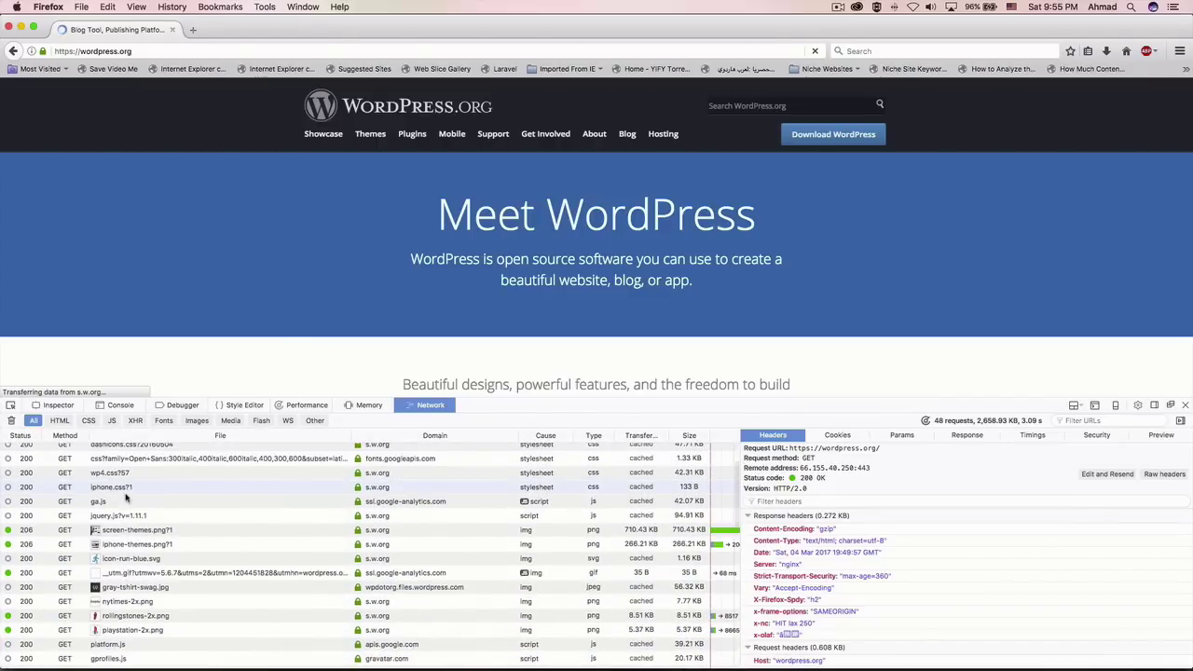
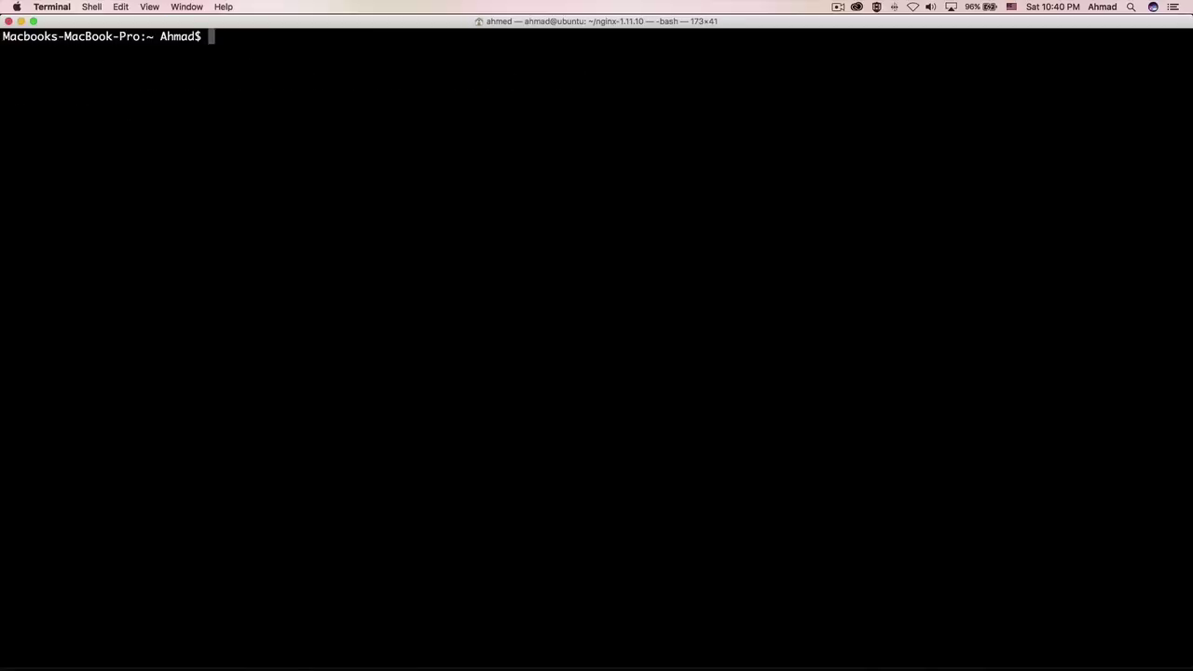
Step: In Terminal, log in over SSH to the Ubuntu server at 192.168.1.106 and, as root, the CentOS server at 192.168.1.111, entering the account passwords
{"action": "key", "text": "Up"}
{"action": "key", "text": "Up"}
{"action": "key", "text": "Return"}
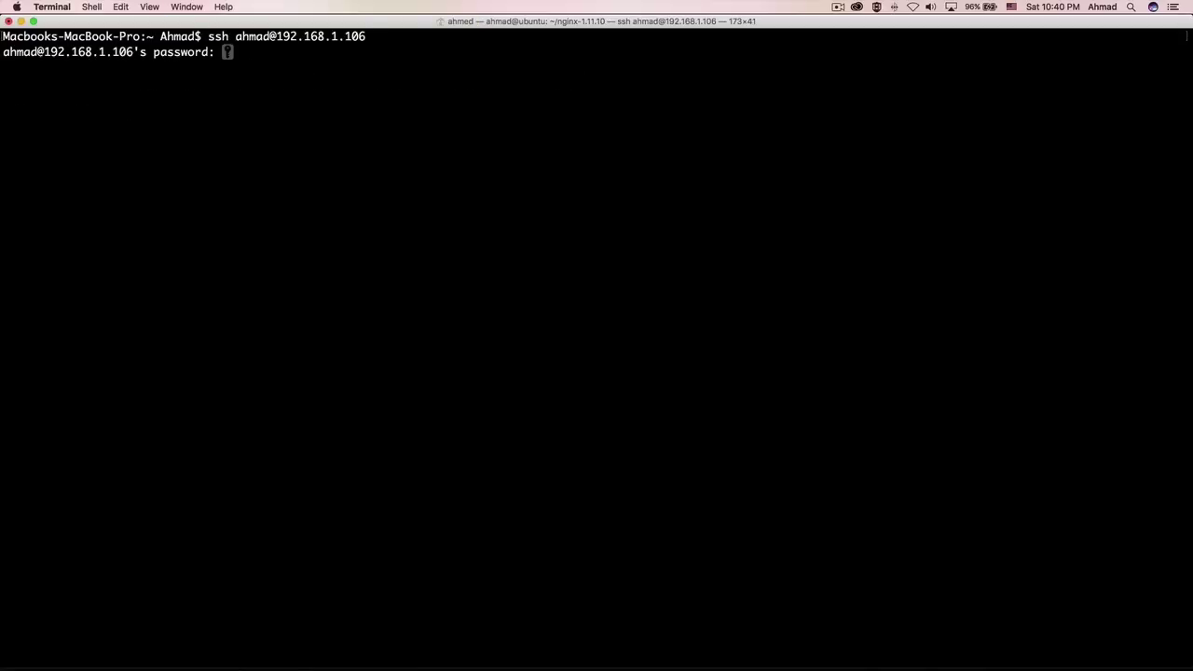
{"action": "key", "text": "Return"}
{"action": "key", "text": "Return"}
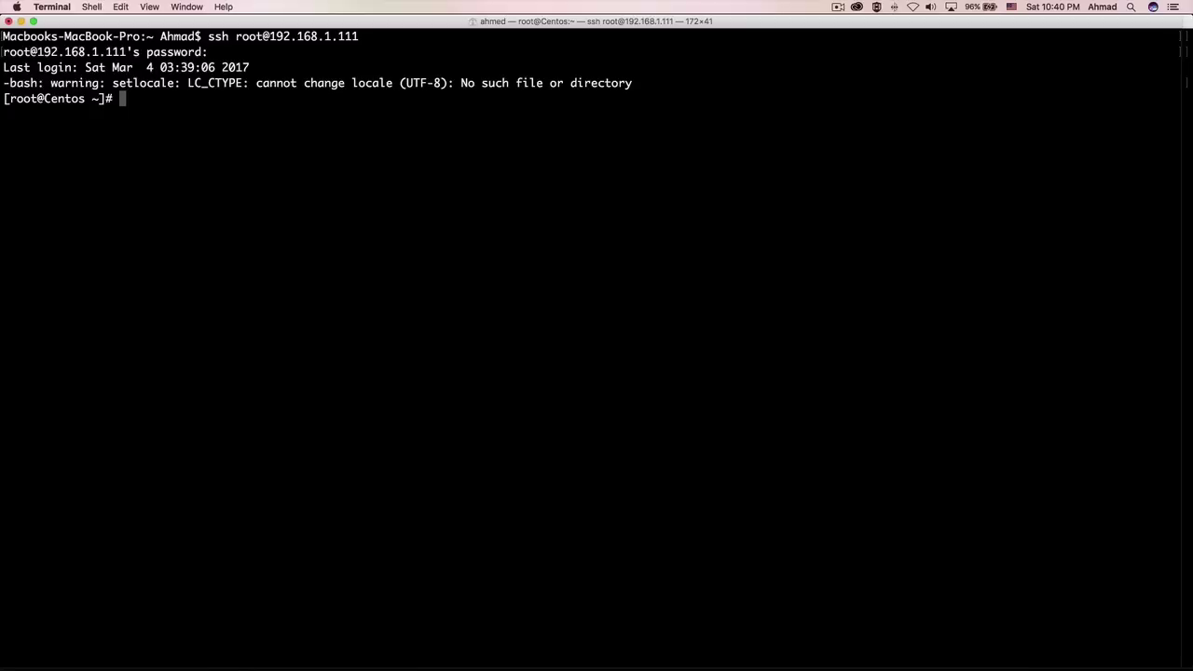
Step: Install wget, lynx and vim on the CentOS server with yum -y, and clear the terminal screen
{"action": "type", "text": "yum -y install wget "}
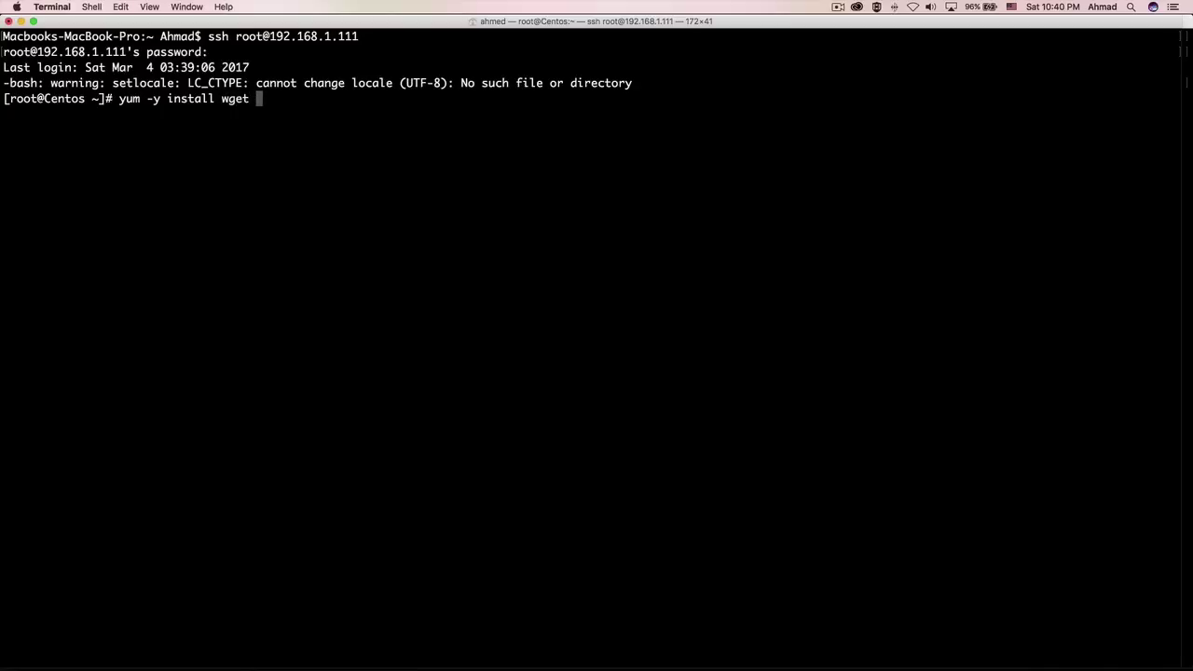
{"action": "type", "text": "lynx vim"}
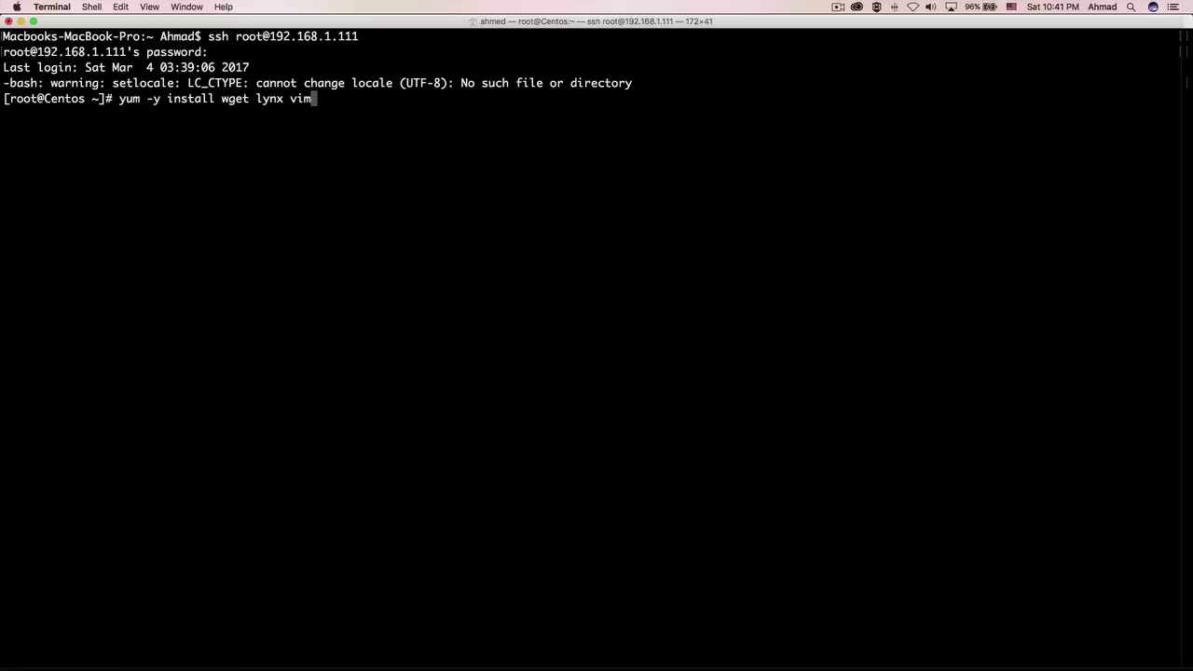
{"action": "key", "text": "Return"}
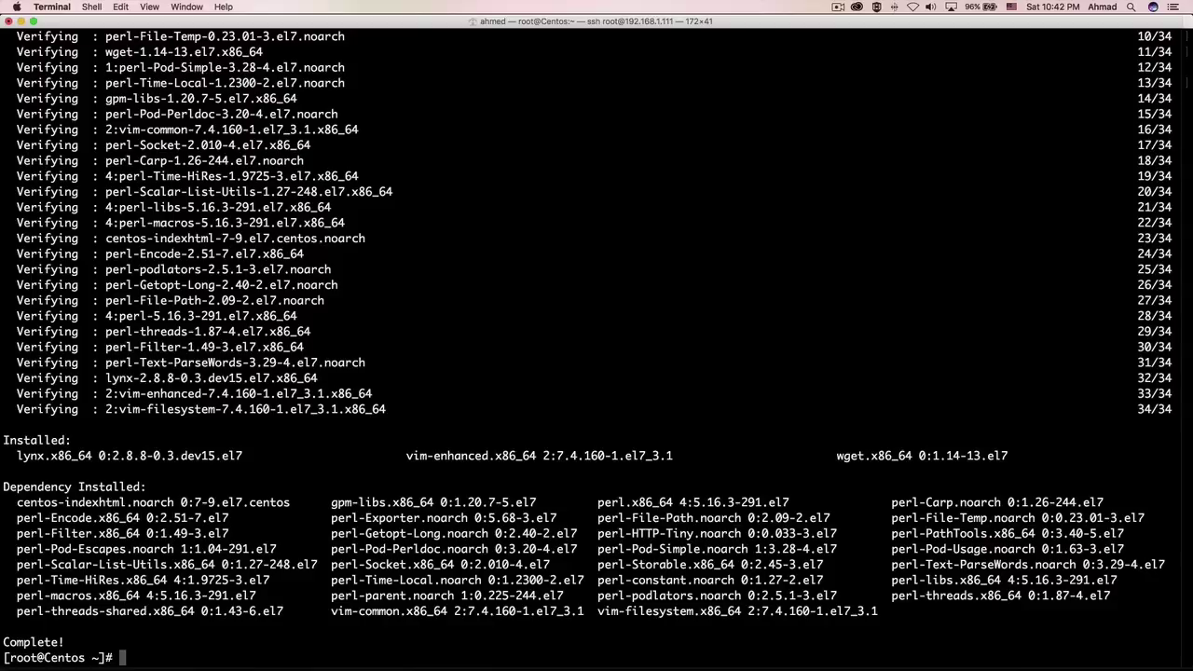
{"action": "key", "text": "ctrl+l"}
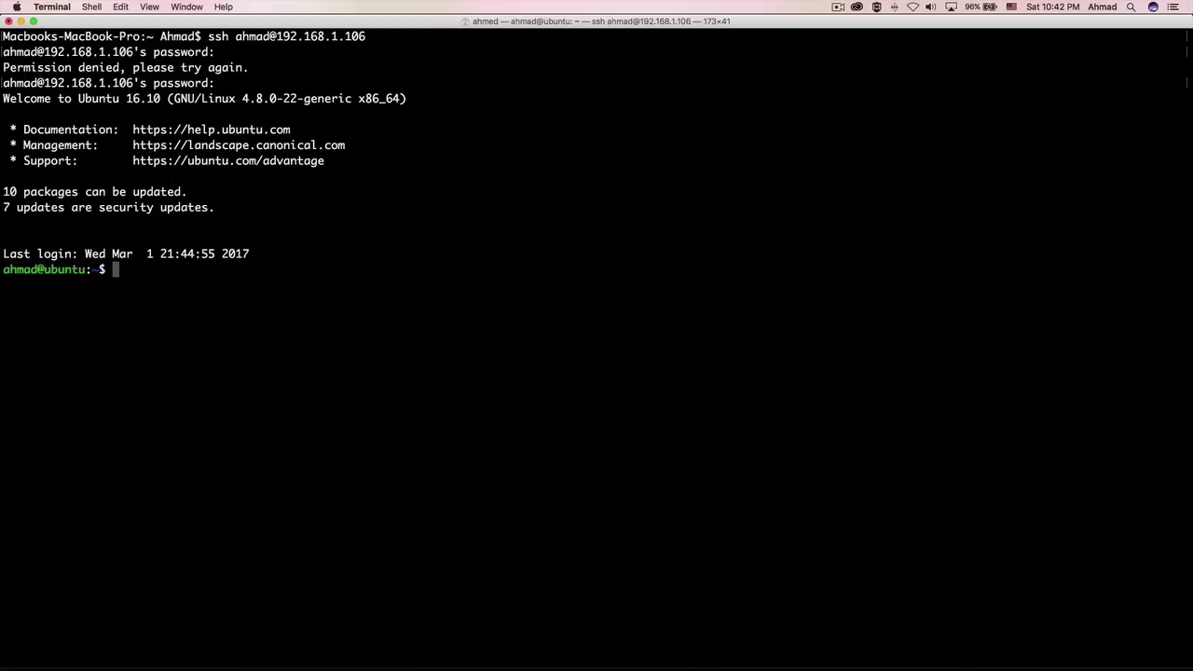
Step: Install lynx, wget and vim on the Ubuntu server with sudo apt-get, entering the sudo password and accepting the installation, and clear the screen
{"action": "key", "text": "ctrl+l"}
{"action": "type", "text": "sudo "}
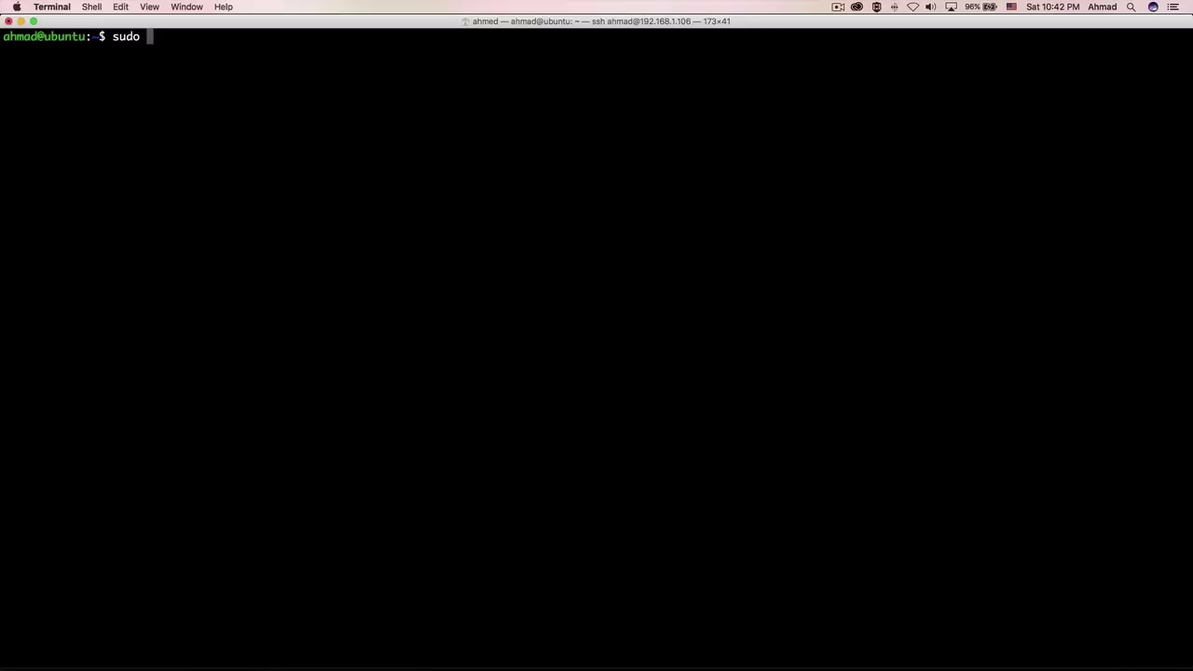
{"action": "type", "text": "apt-get"}
{"action": "type", "text": "install ly"}
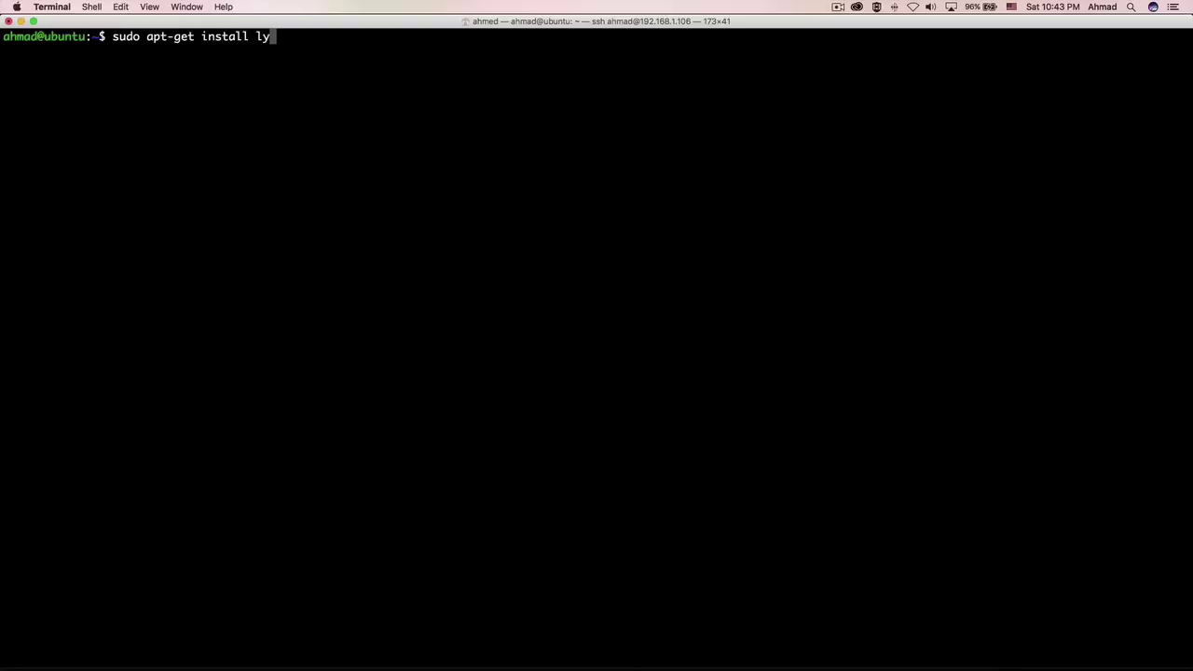
{"action": "type", "text": "nx wget vim"}
{"action": "key", "text": "Return"}
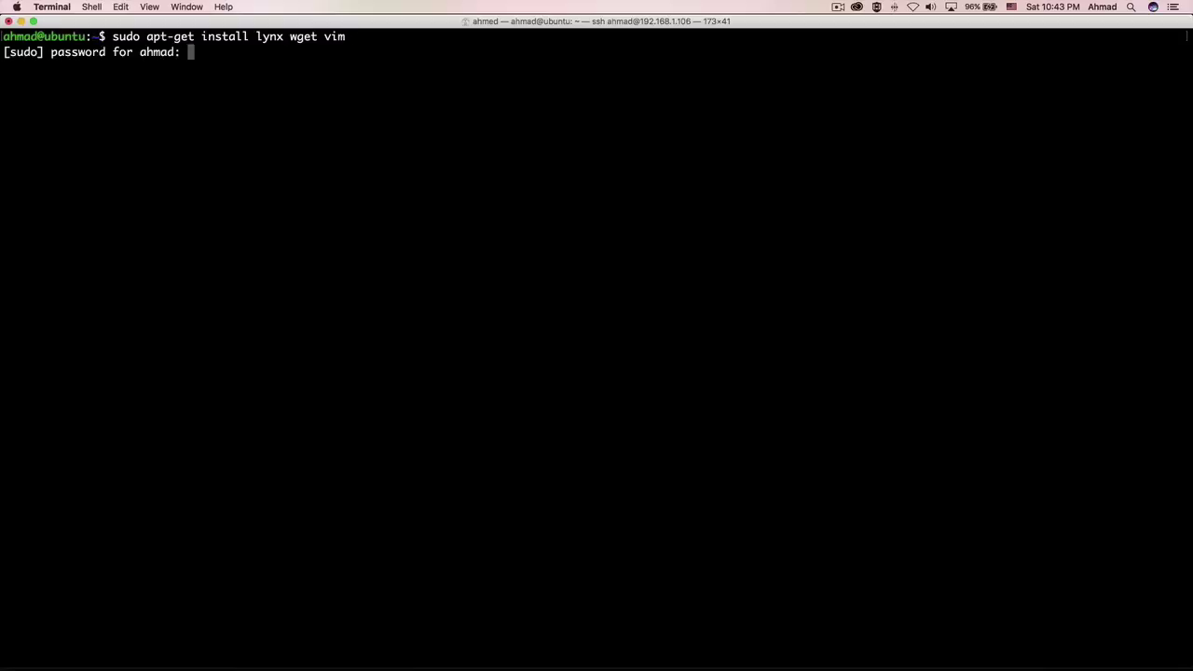
{"action": "key", "text": "Return"}
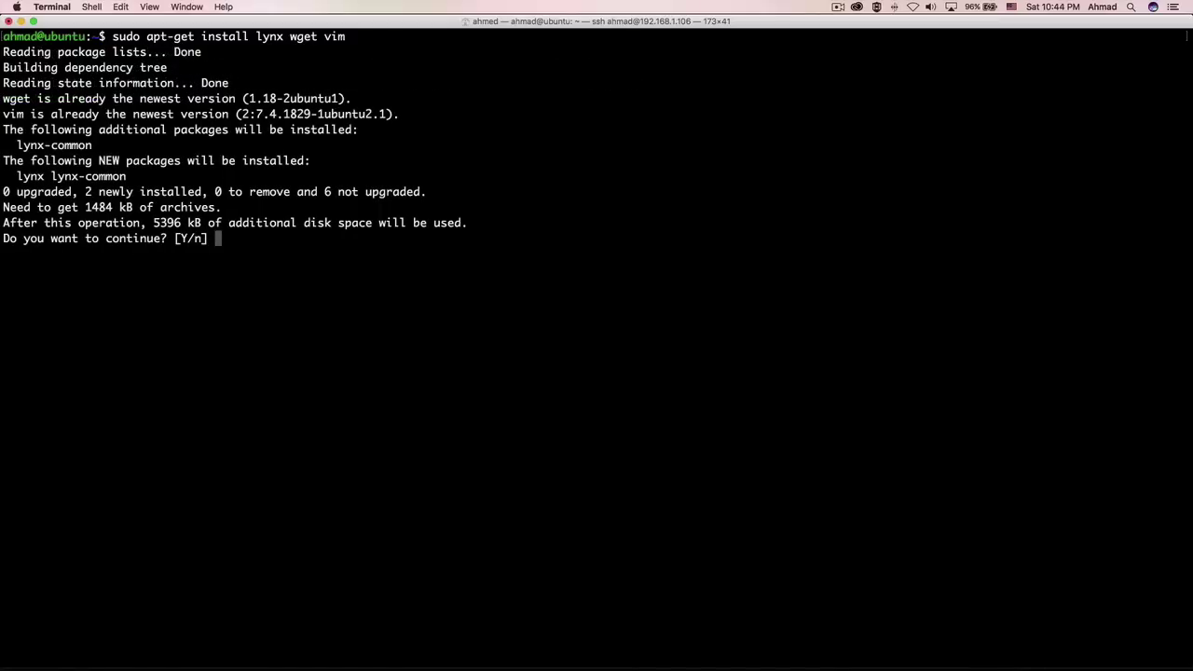
{"action": "type", "text": "Y"}
{"action": "key", "text": "Return"}
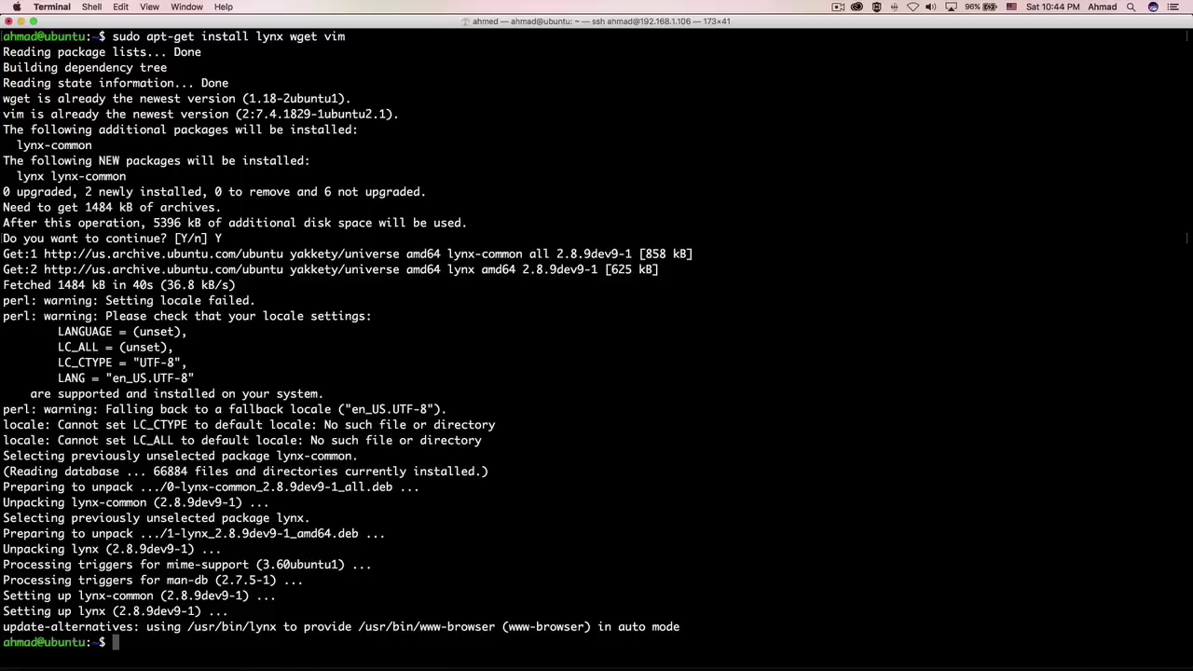
{"action": "key", "text": "ctrl+l"}
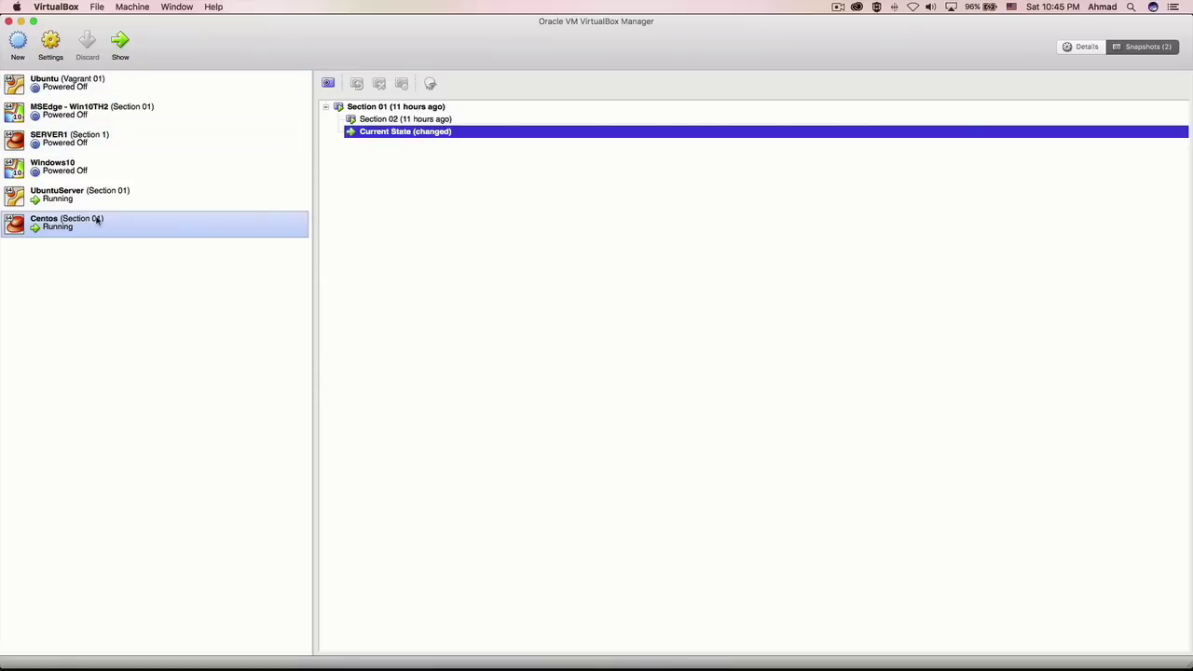
Step: Check the VirtualBox version information, and view the UbuntuServer and Centos virtual machines in the manager
{"action": "left_click", "coordinate": [78, 8]}
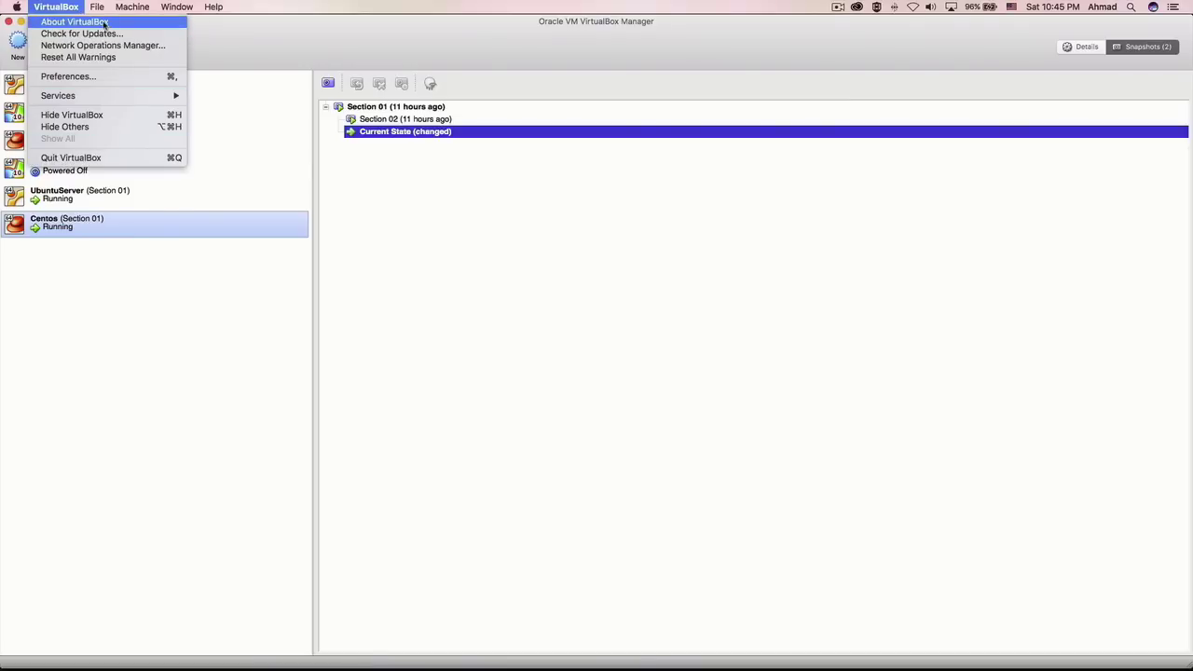
{"action": "left_click", "coordinate": [74, 21]}
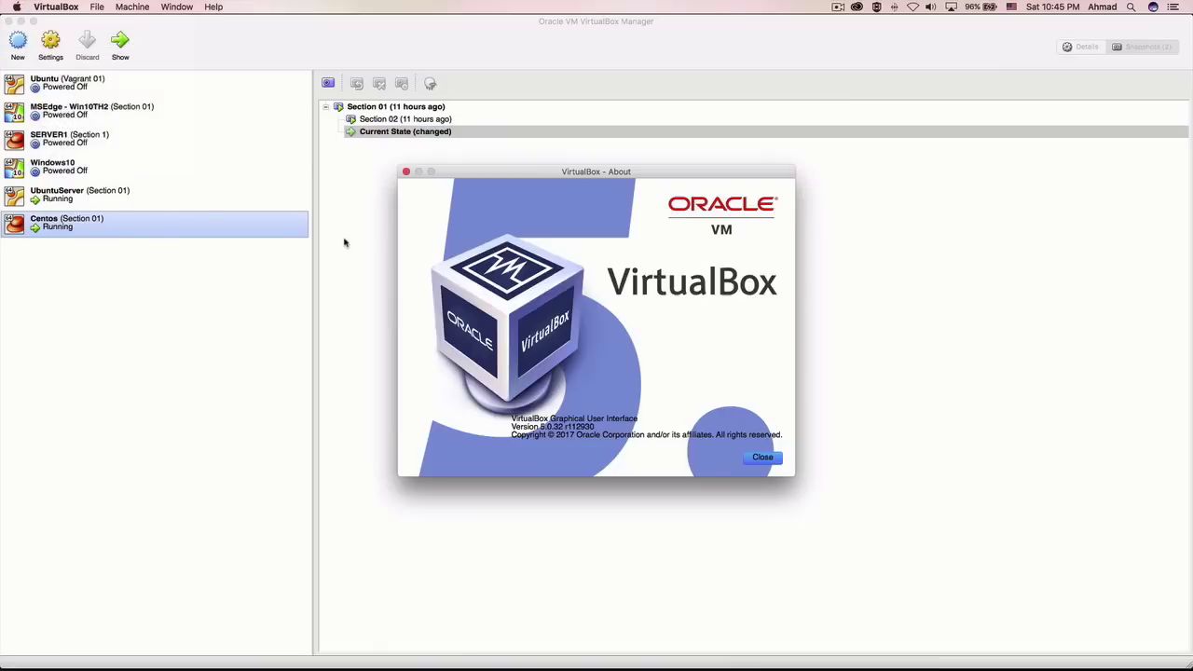
{"action": "left_click", "coordinate": [406, 173]}
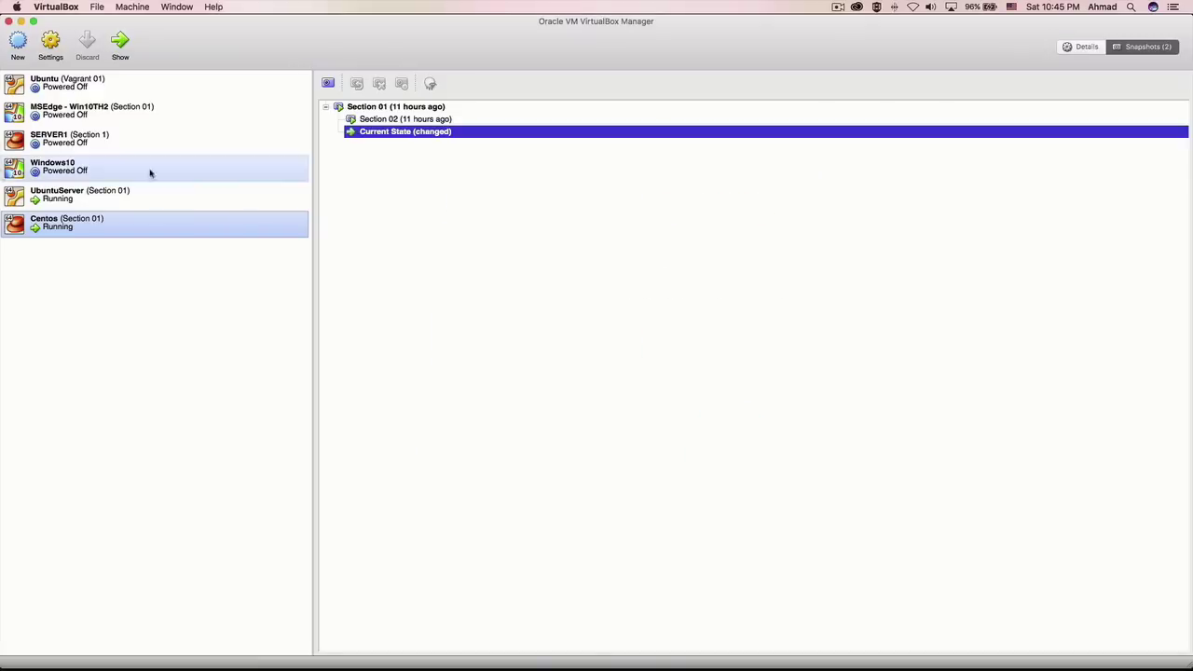
{"action": "left_click", "coordinate": [136, 207]}
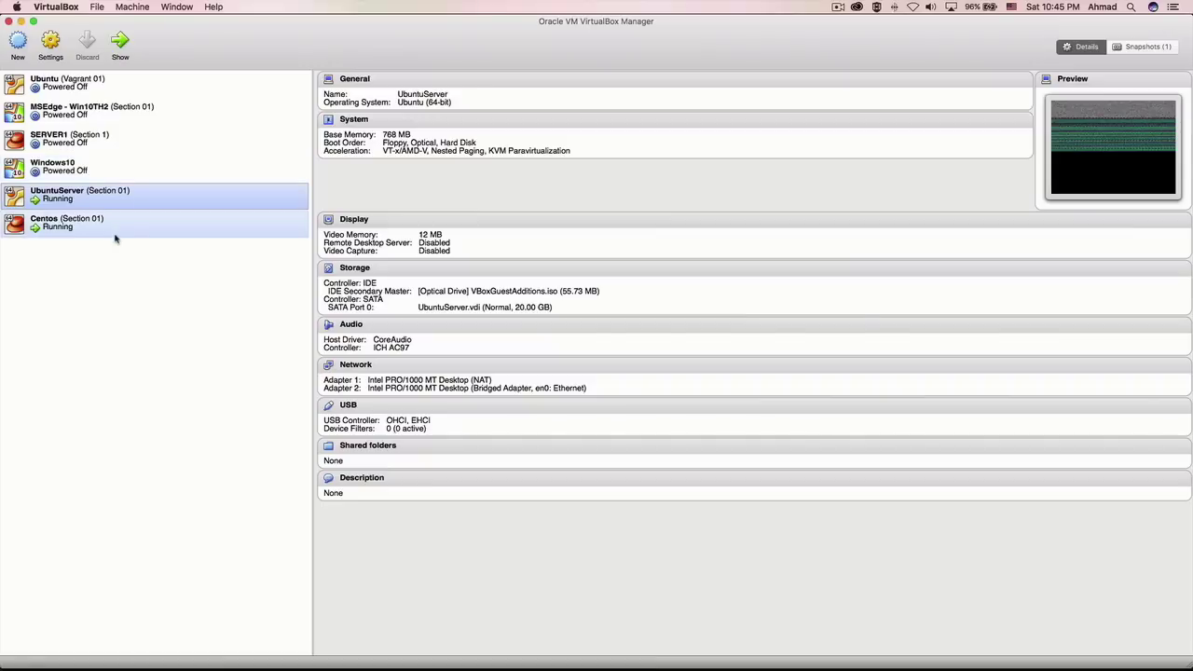
{"action": "left_click", "coordinate": [114, 234]}
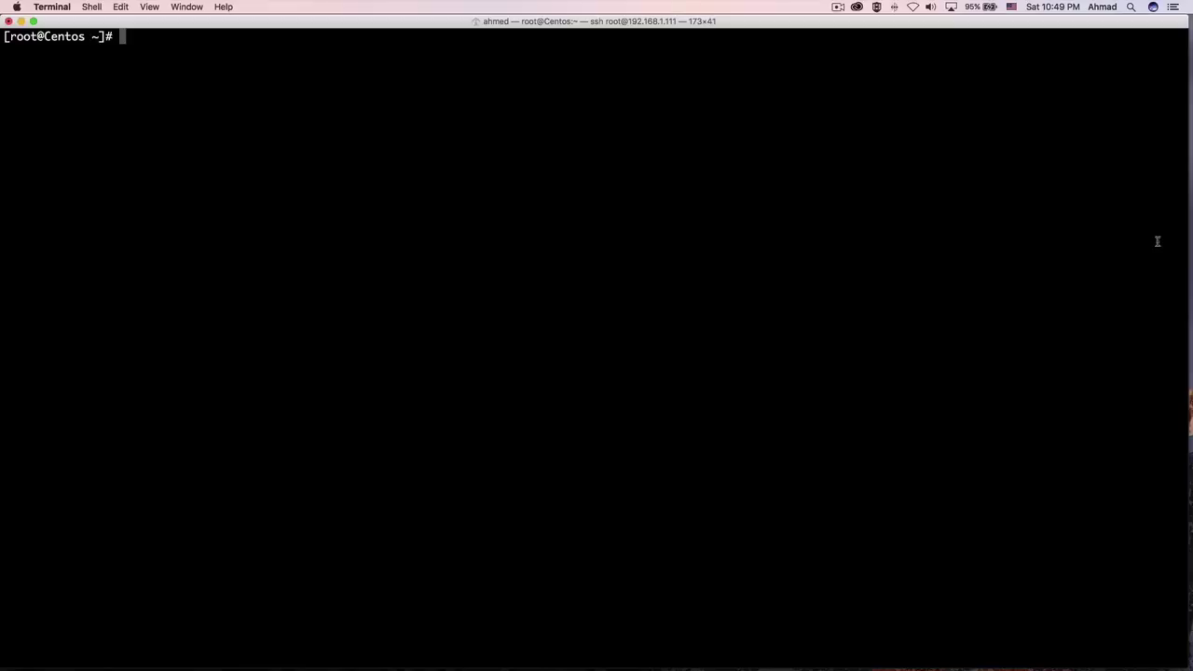
Step: On the CentOS server, open a new repository file /etc/yum.repos.d/nginx.repo in vim
{"action": "type", "text": "vim /etc/yum.r"}
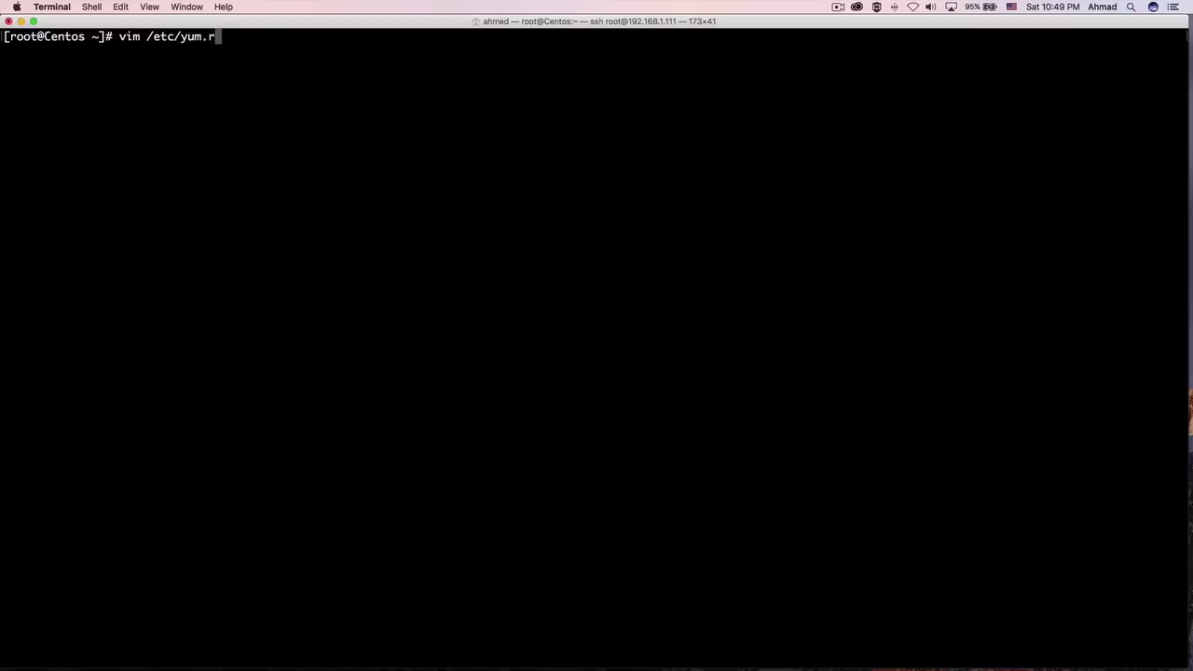
{"action": "key", "text": "Tab"}
{"action": "type", "text": "nginx.repo"}
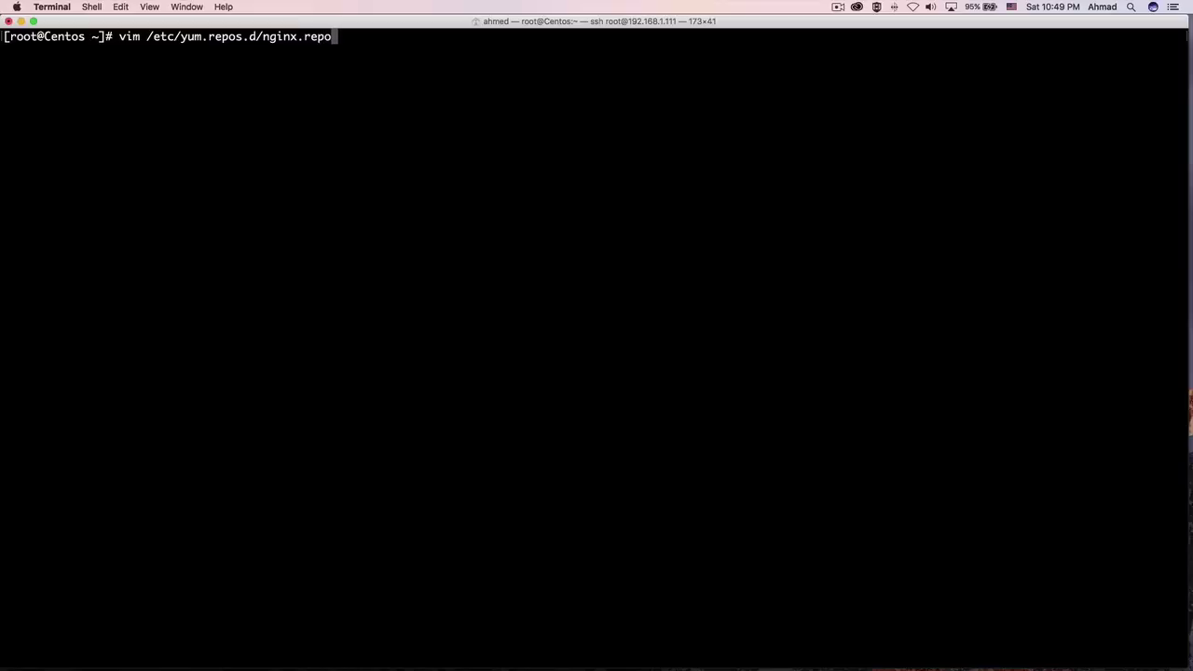
{"action": "key", "text": "Left"}
{"action": "key", "text": "Left"}
{"action": "key", "text": "Left"}
{"action": "key", "text": "Left"}
{"action": "key", "text": "Left"}
{"action": "key", "text": "Left"}
{"action": "key", "text": "Left"}
{"action": "key", "text": "Left"}
{"action": "key", "text": "Left"}
{"action": "key", "text": "Left"}
{"action": "key", "text": "Right"}
{"action": "key", "text": "Right"}
{"action": "key", "text": "Right"}
{"action": "key", "text": "Right"}
{"action": "key", "text": "Right"}
{"action": "key", "text": "Return"}
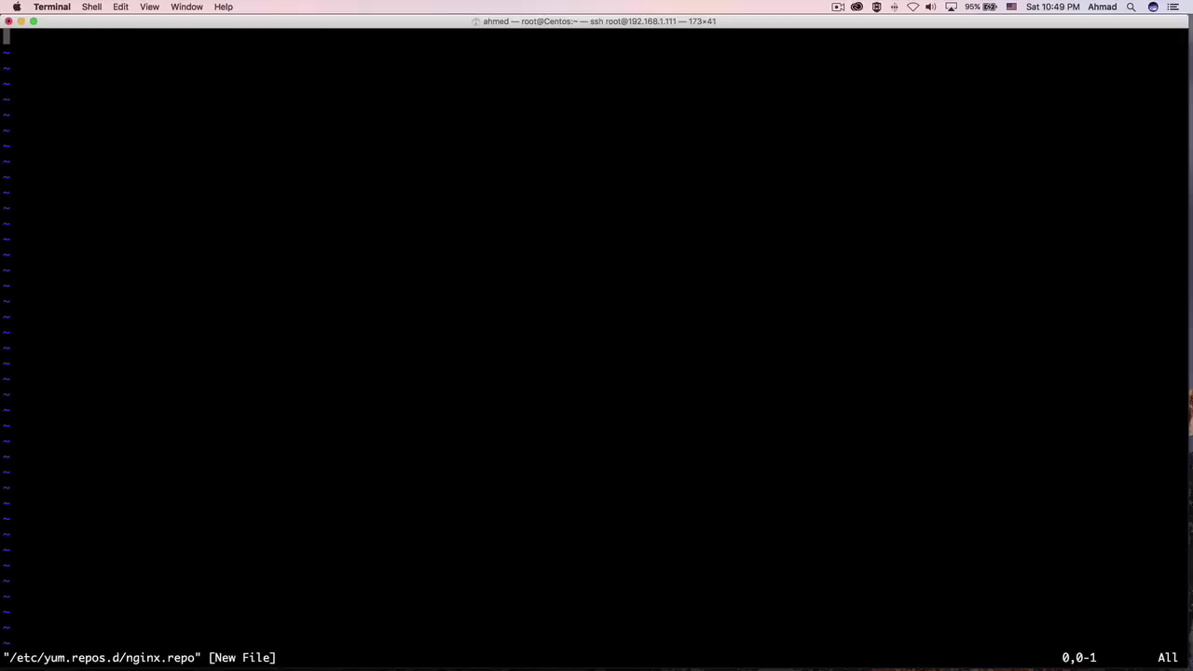
Step: Add a [Nginx] section header to the repository file with the line name="Nginx Repository"
{"action": "type", "text": "i"}
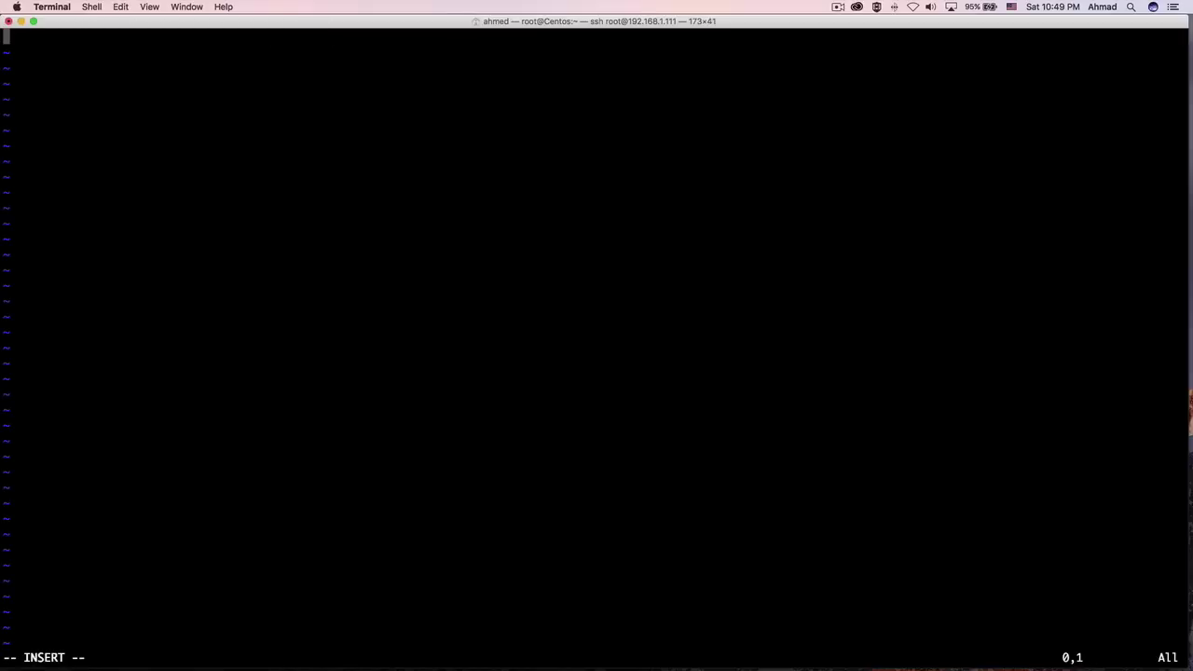
{"action": "type", "text": "[Nginx]"}
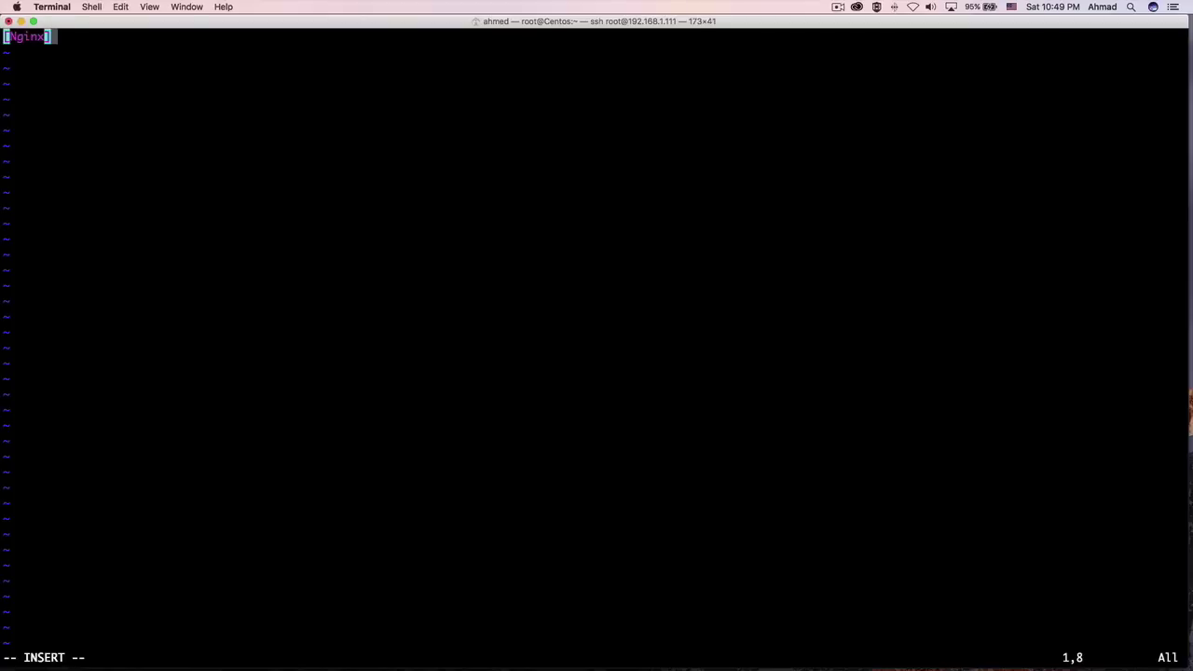
{"action": "key", "text": "Return"}
{"action": "type", "text": "name=\""}
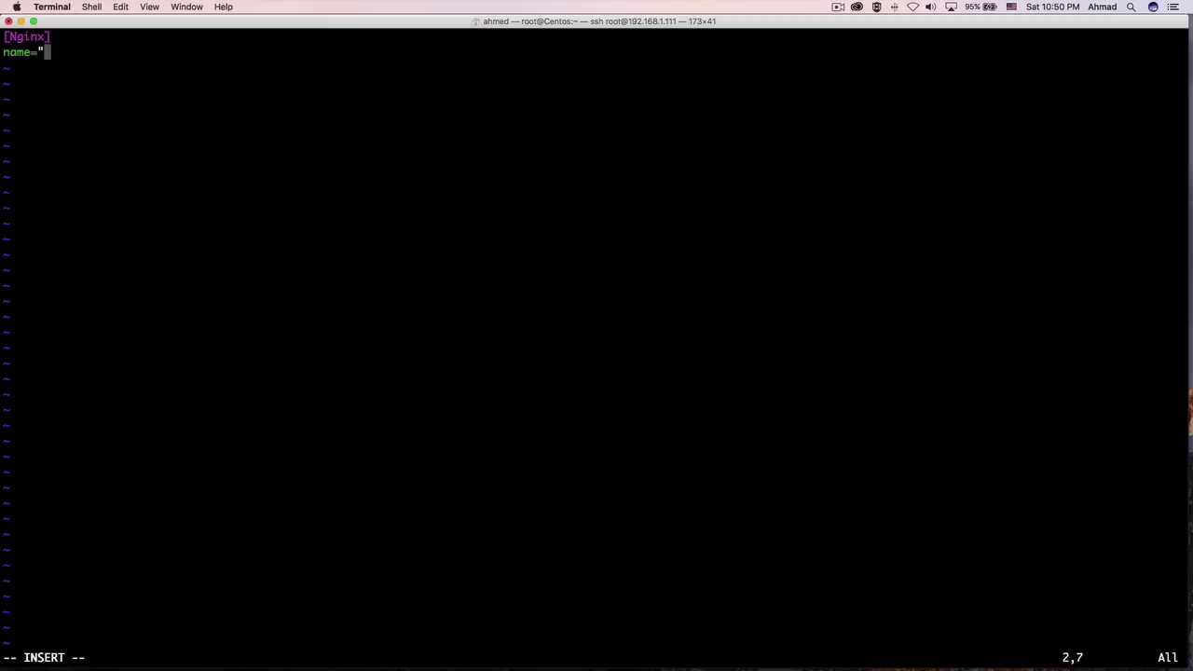
{"action": "type", "text": "Nginx Repositor"}
{"action": "type", "text": "y"}
{"action": "key", "text": "BackSpace"}
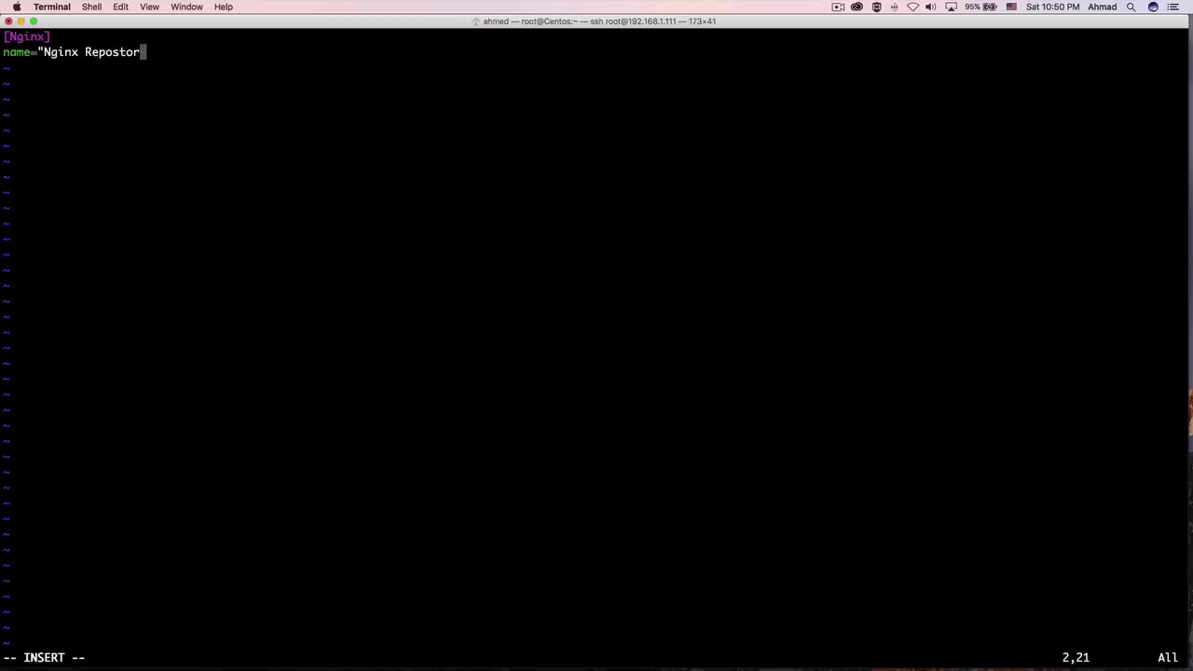
{"action": "key", "text": "BackSpace"}
{"action": "key", "text": "BackSpace"}
{"action": "key", "text": "BackSpace"}
{"action": "type", "text": "itory\""}
{"action": "key", "text": "Return"}
{"action": "type", "text": "baseurl="}
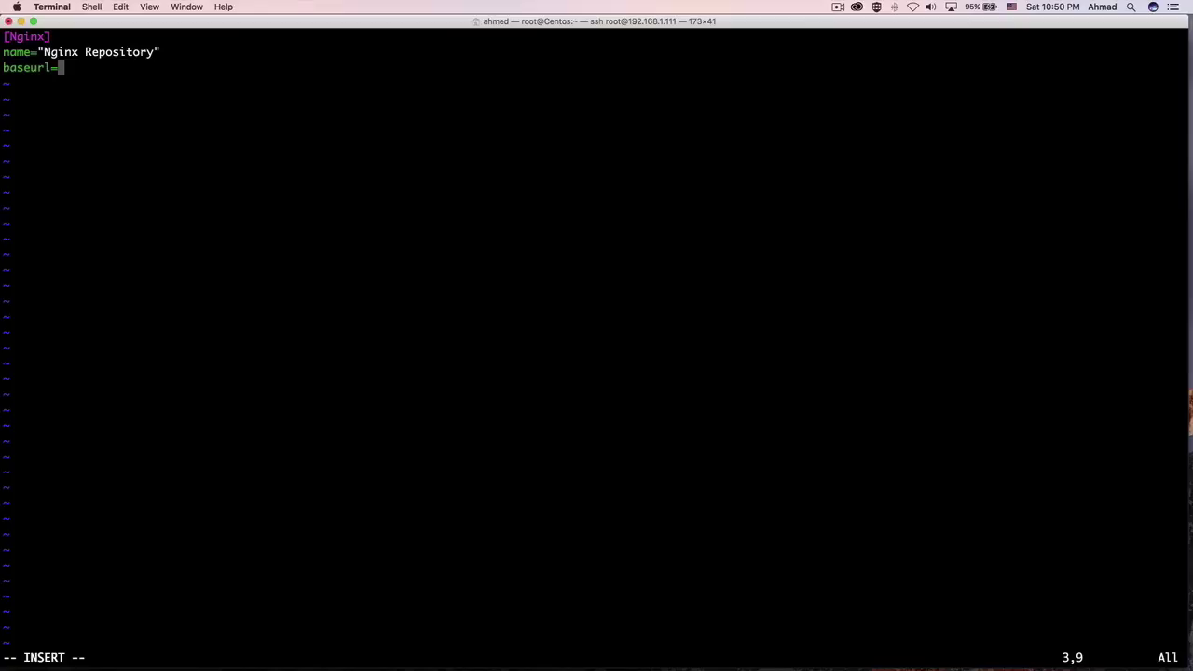
{"action": "type", "text": "\"http://nginx"}
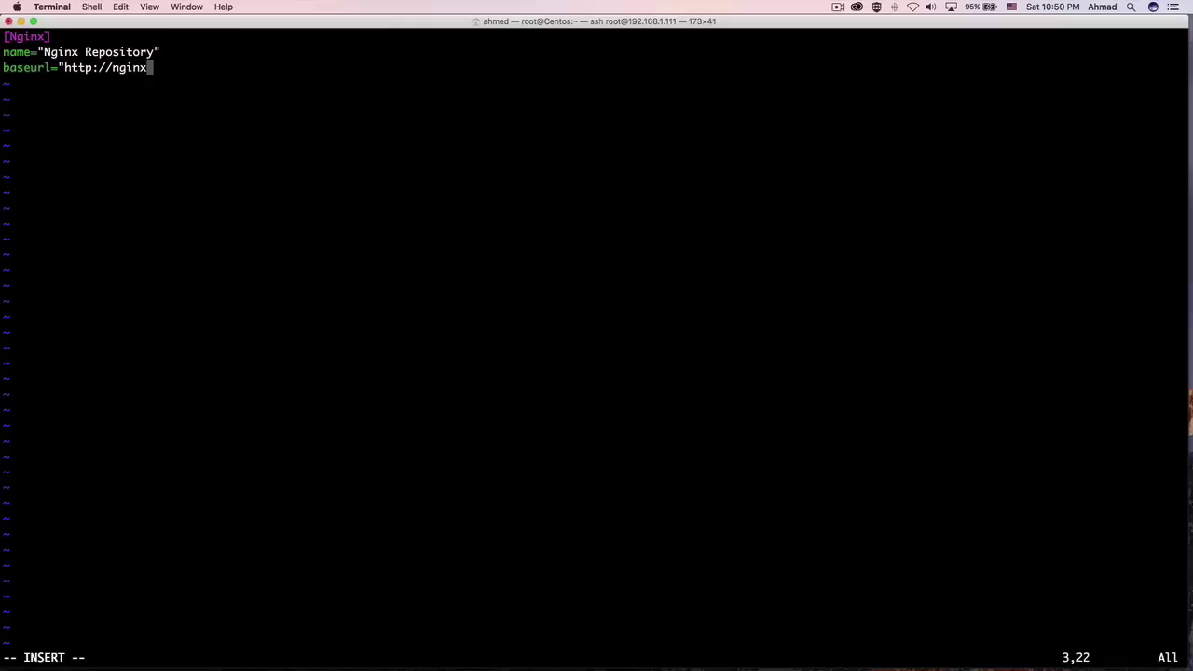
{"action": "type", "text": ".org/packages/"}
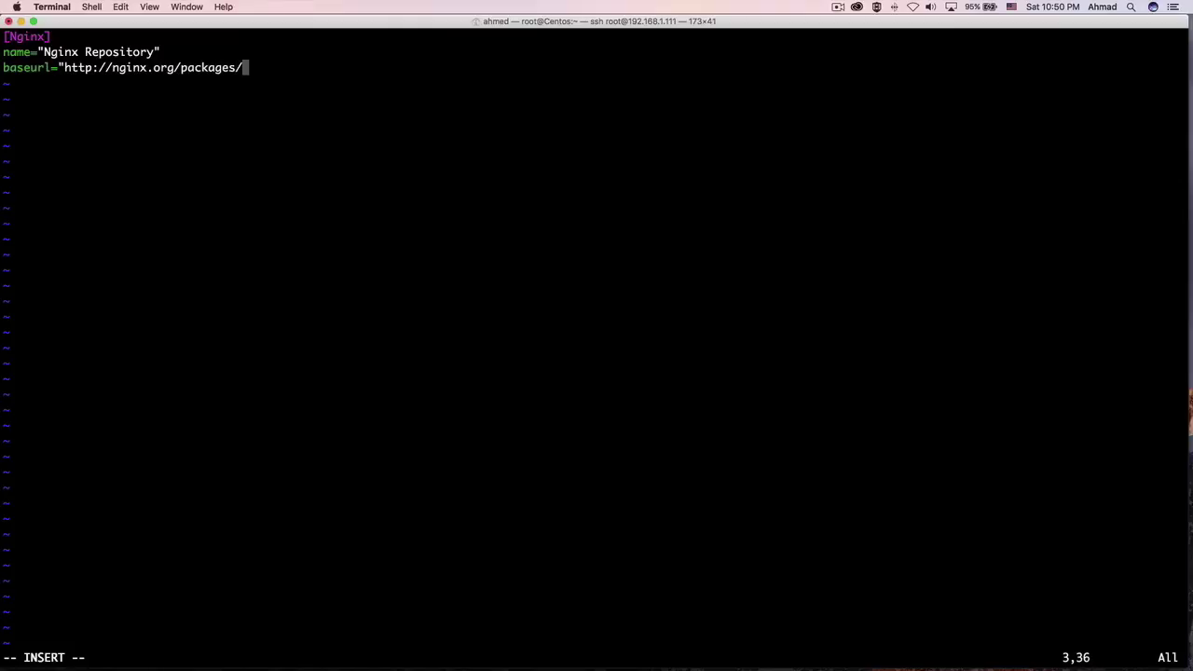
{"action": "type", "text": "centos/7/$baseu"}
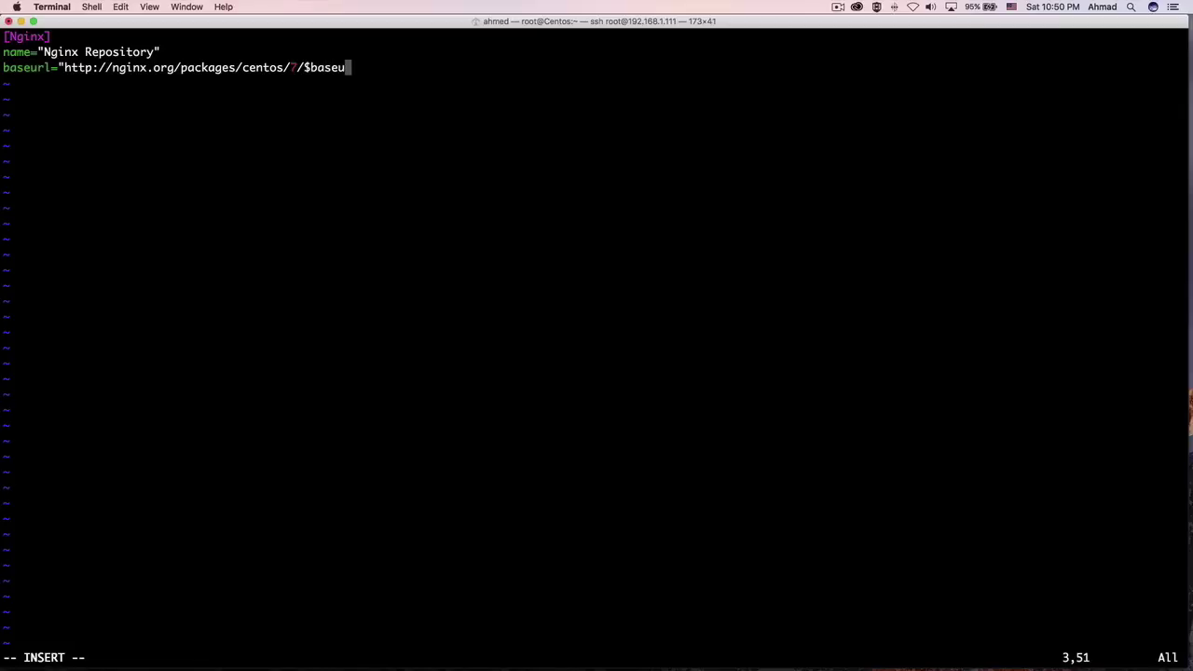
{"action": "key", "text": "BackSpace"}
{"action": "type", "text": "arch\""}
{"action": "key", "text": "Return"}
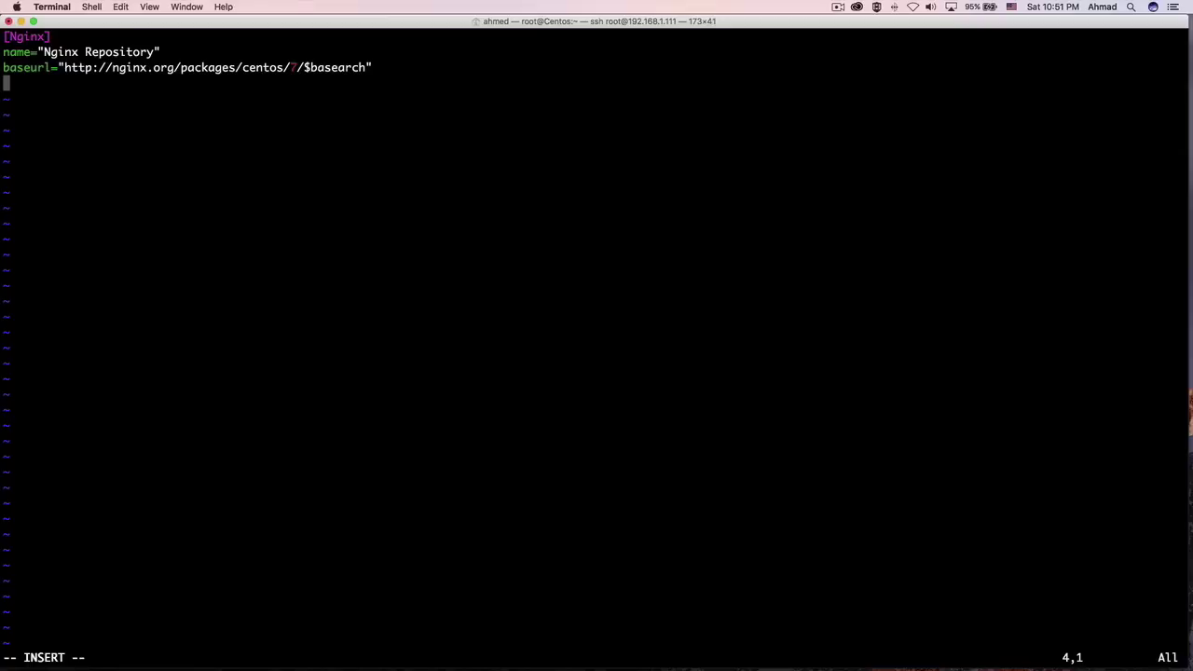
Step: Add the lines gpgcheck=0 and enabled=1 to the repository file, and save and quit vim
{"action": "type", "text": "gpgcheck=0"}
{"action": "key", "text": "Return"}
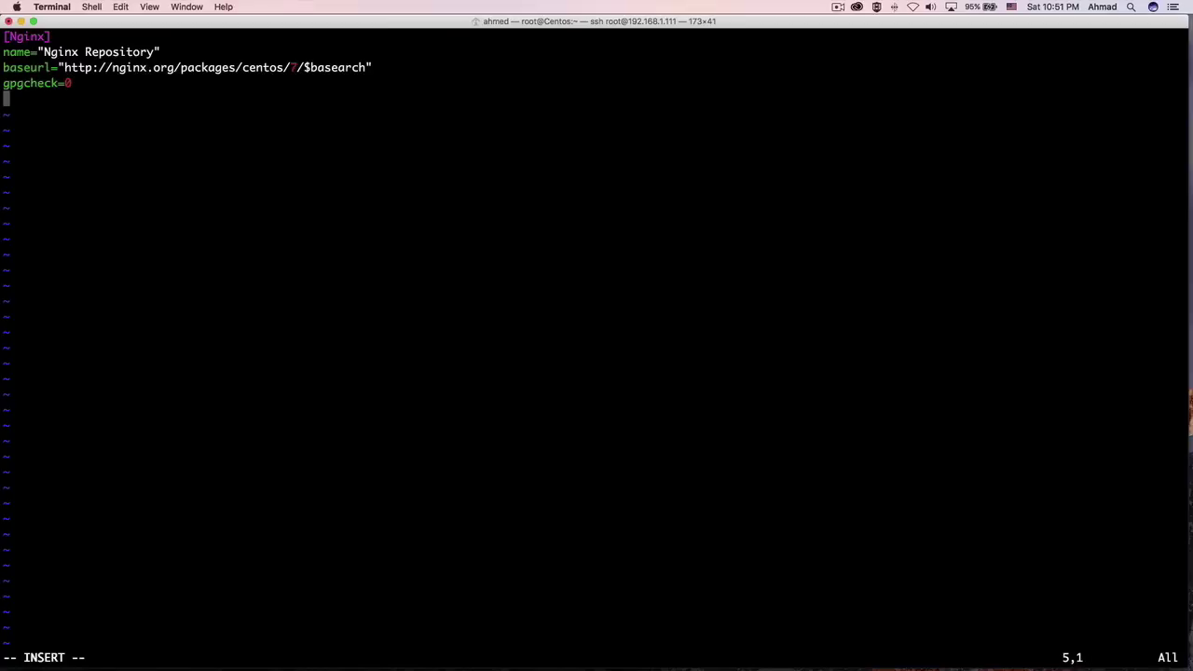
{"action": "type", "text": "enables"}
{"action": "key", "text": "BackSpace"}
{"action": "type", "text": "d=1"}
{"action": "key", "text": "Escape"}
{"action": "type", "text": ":wq"}
{"action": "key", "text": "Return"}
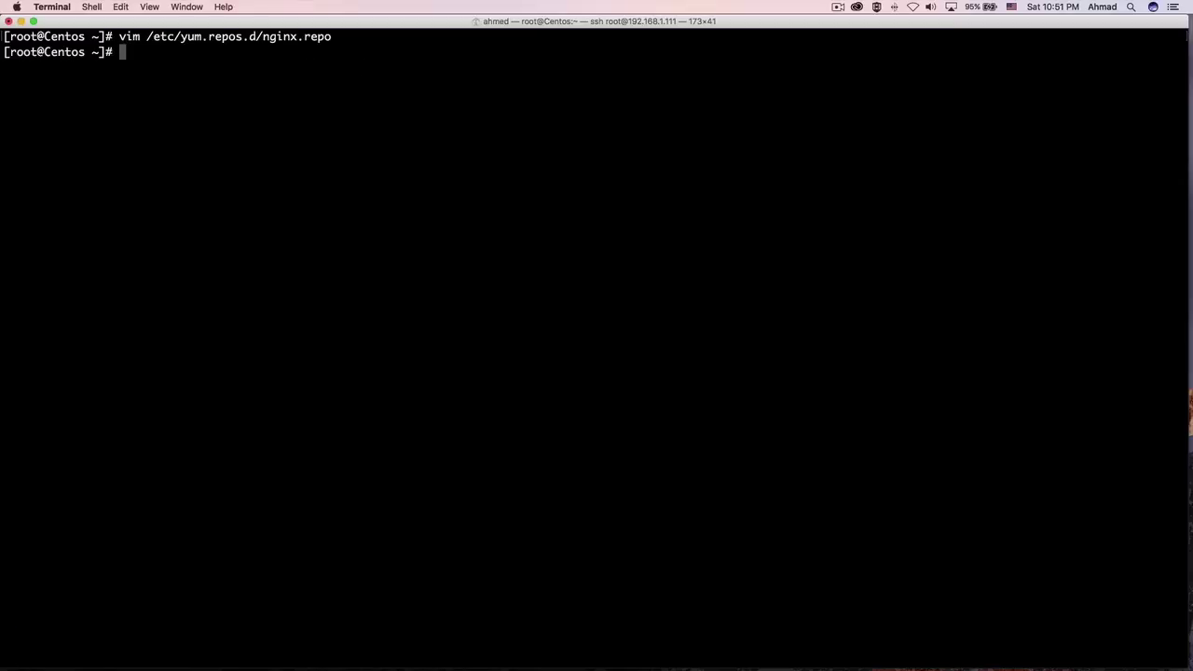
Step: Install nginx on the CentOS server with yum -y, and clear the terminal screen
{"action": "type", "text": "yum -y install nginx"}
{"action": "key", "text": "Return"}
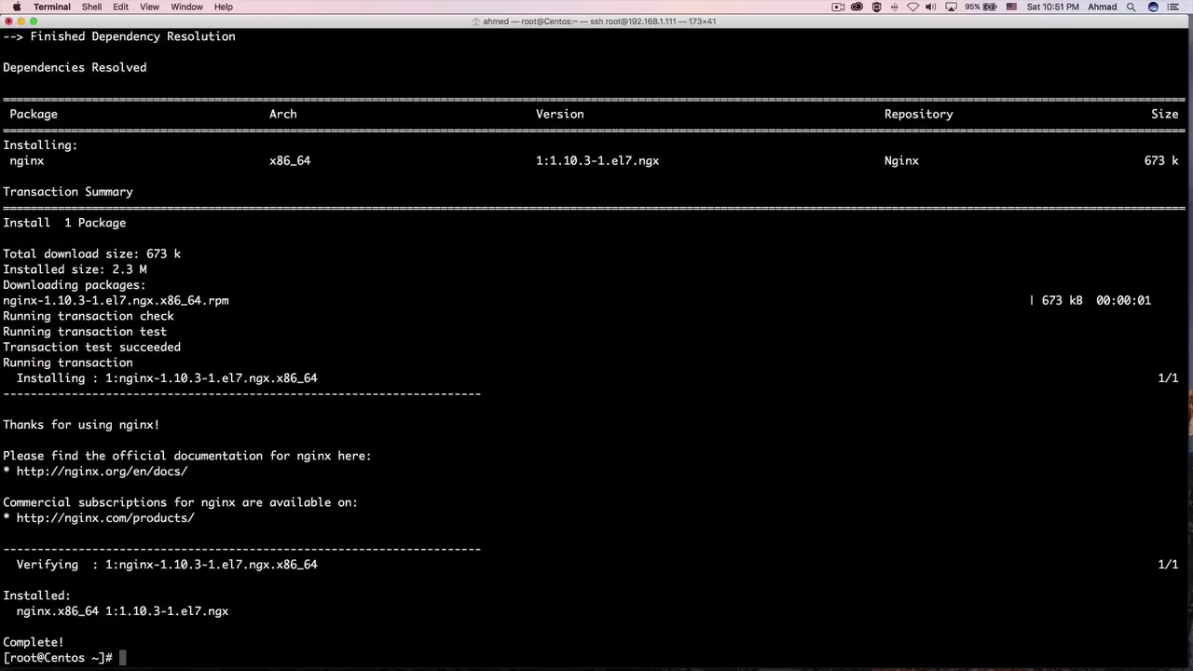
{"action": "key", "text": "ctrl+l"}
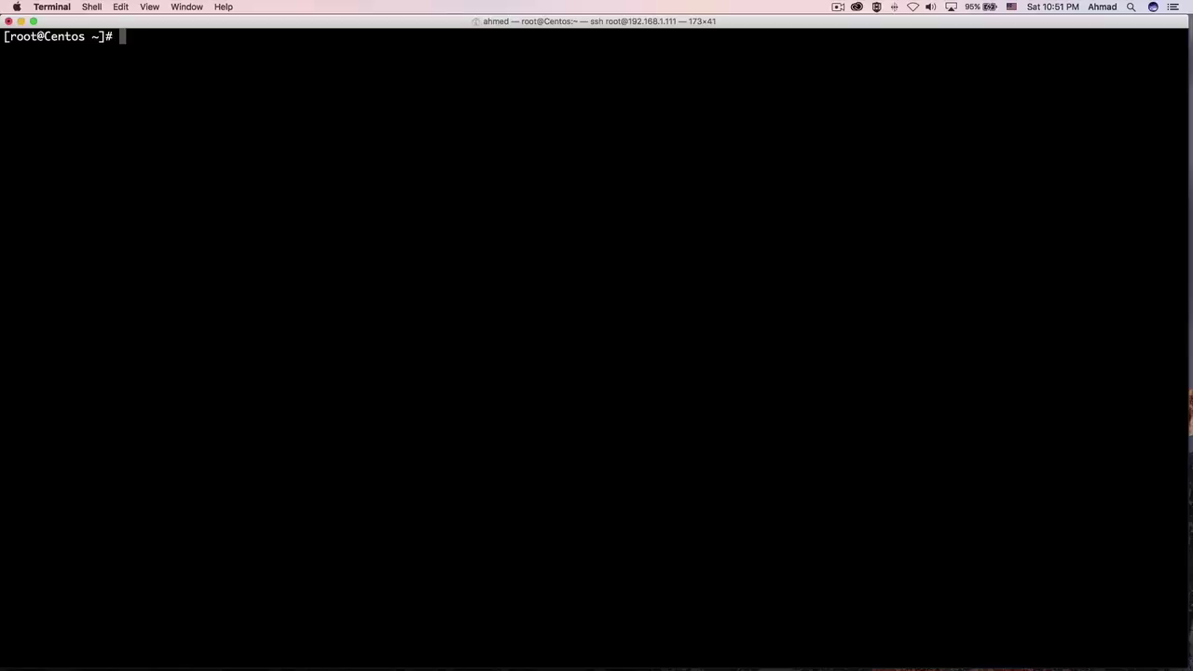
Step: Check the installed nginx version with the -v option and its detailed build information with -V
{"action": "type", "text": "nginx"}
{"action": "key", "text": "Tab"}
{"action": "key", "text": "Tab"}
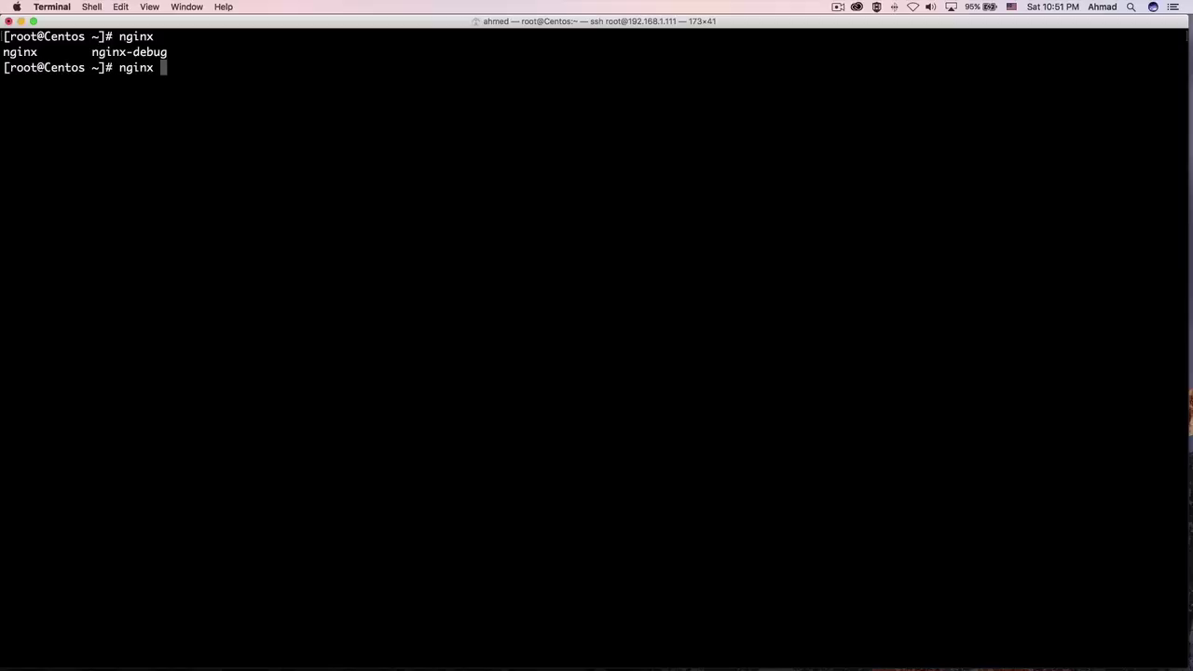
{"action": "type", "text": "-v"}
{"action": "key", "text": "Return"}
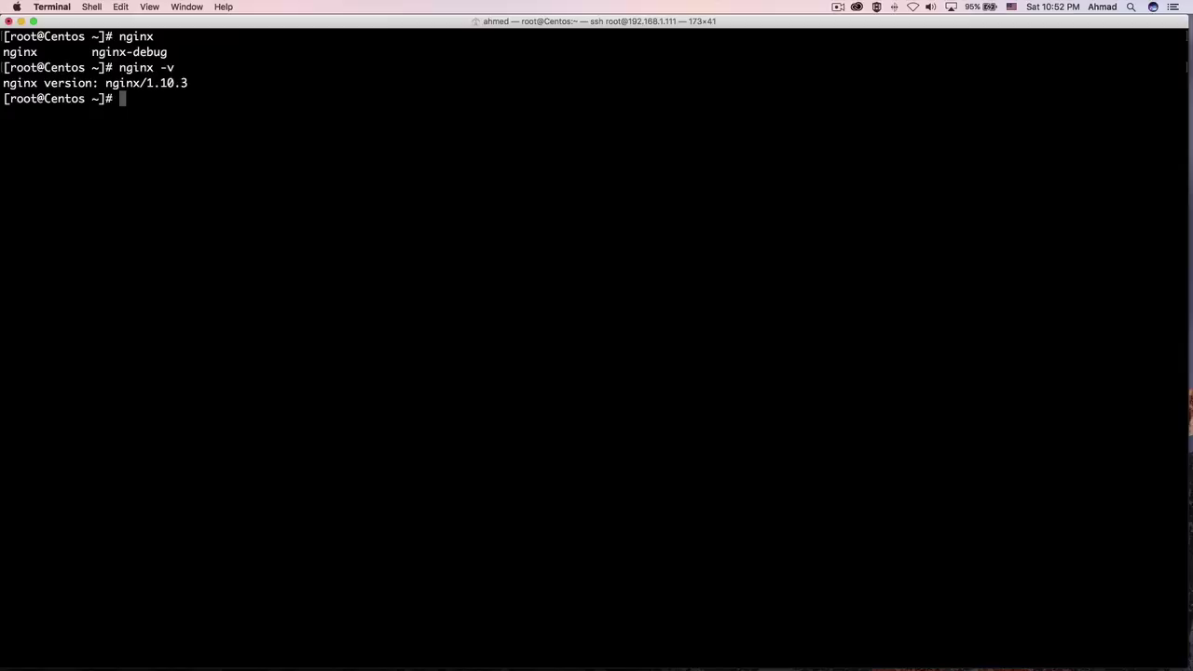
{"action": "key", "text": "Up"}
{"action": "key", "text": "BackSpace"}
{"action": "type", "text": "V"}
{"action": "key", "text": "Return"}
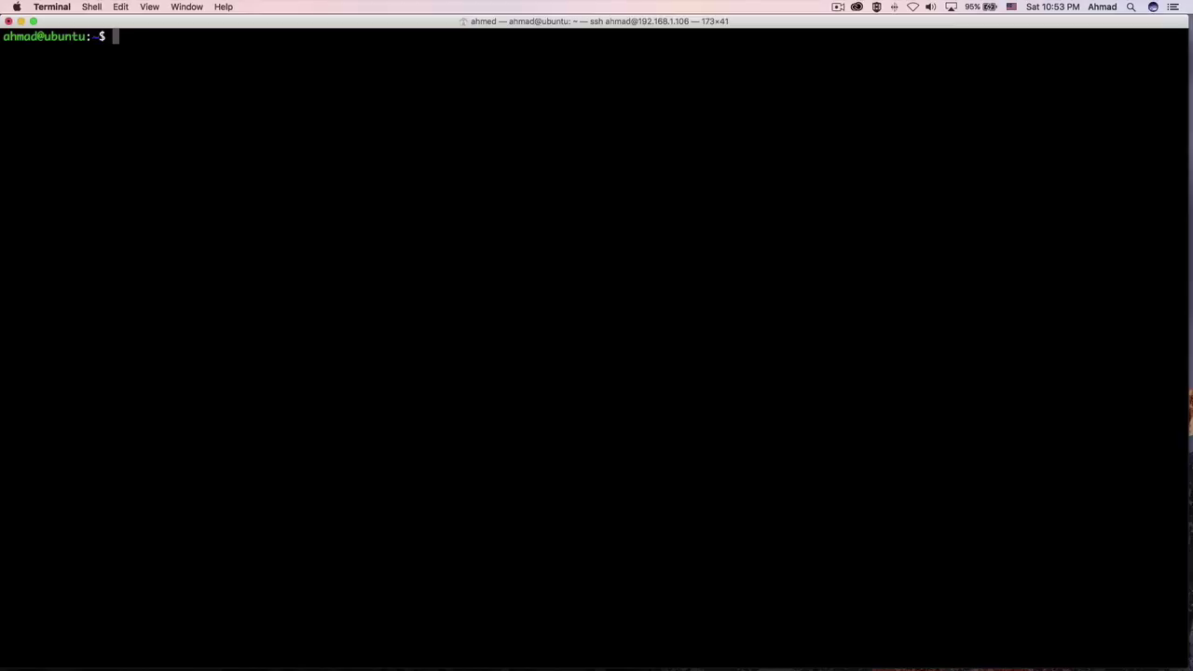
Step: Open /etc/apt/sources.list in vim with sudo on the Ubuntu server
{"action": "type", "text": "sudo"}
{"action": "type", "text": "vim /etc/ap"}
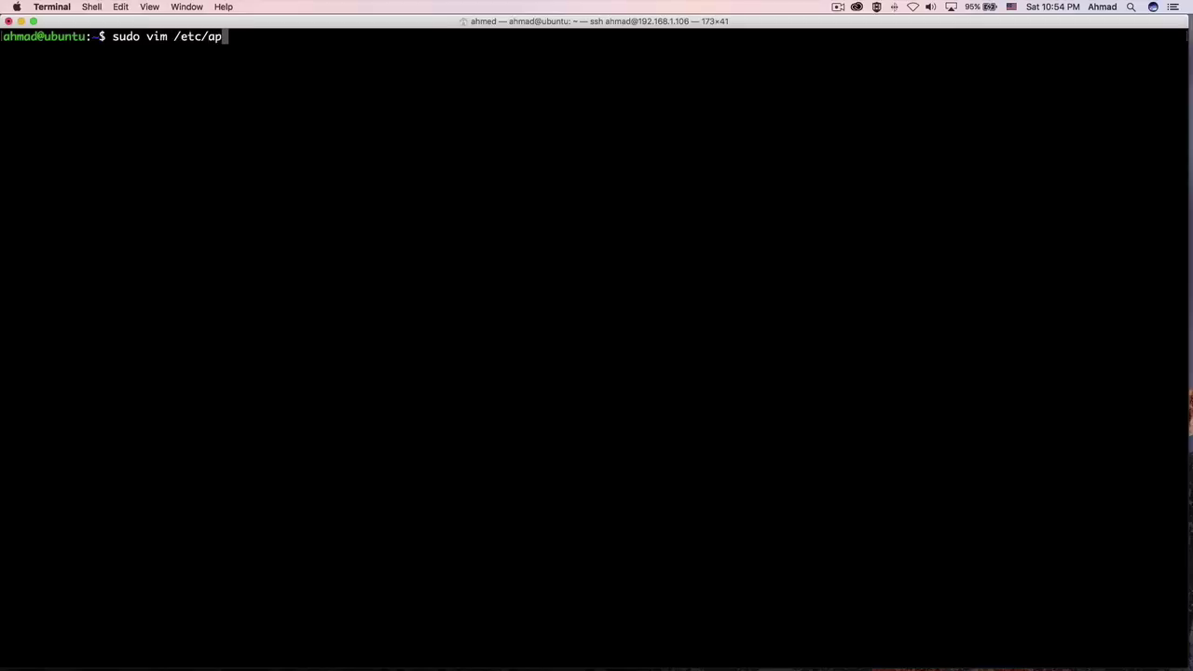
{"action": "type", "text": "t/sources.list"}
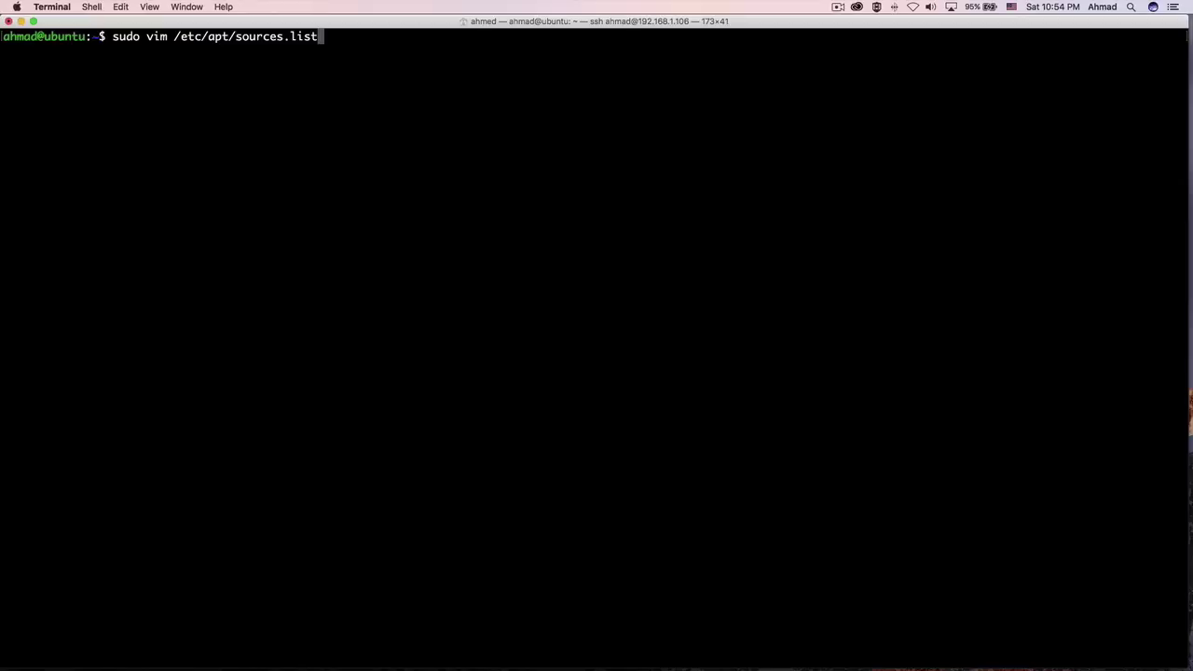
{"action": "key", "text": "Return"}
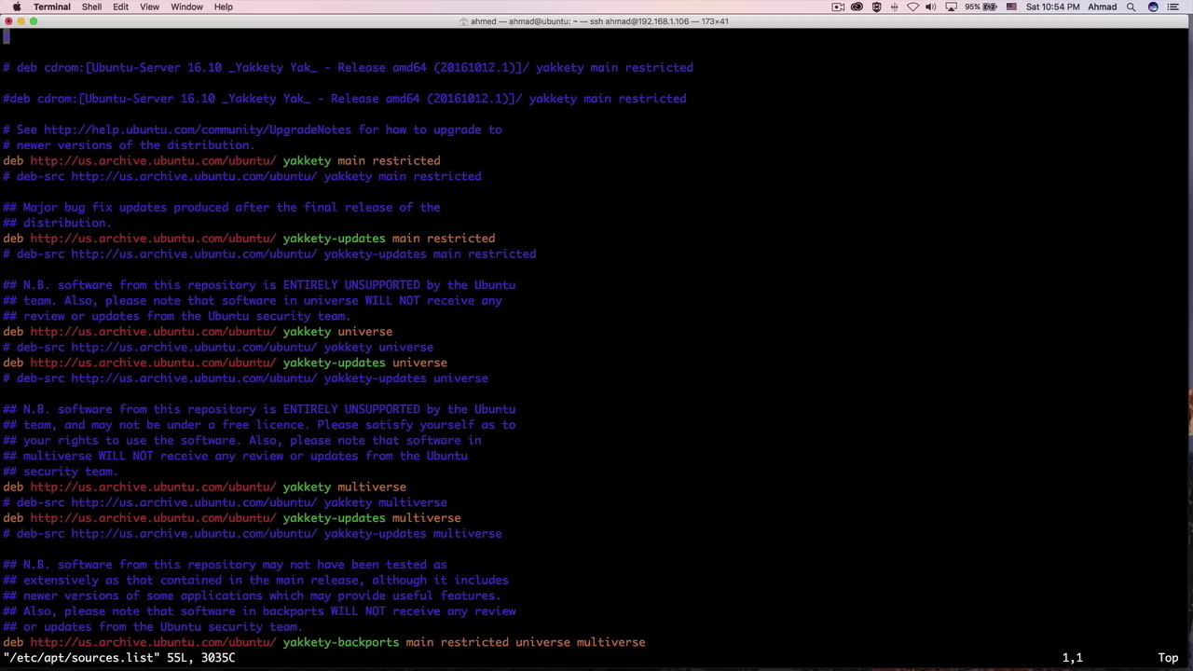
{"action": "key", "text": "shift+g"}
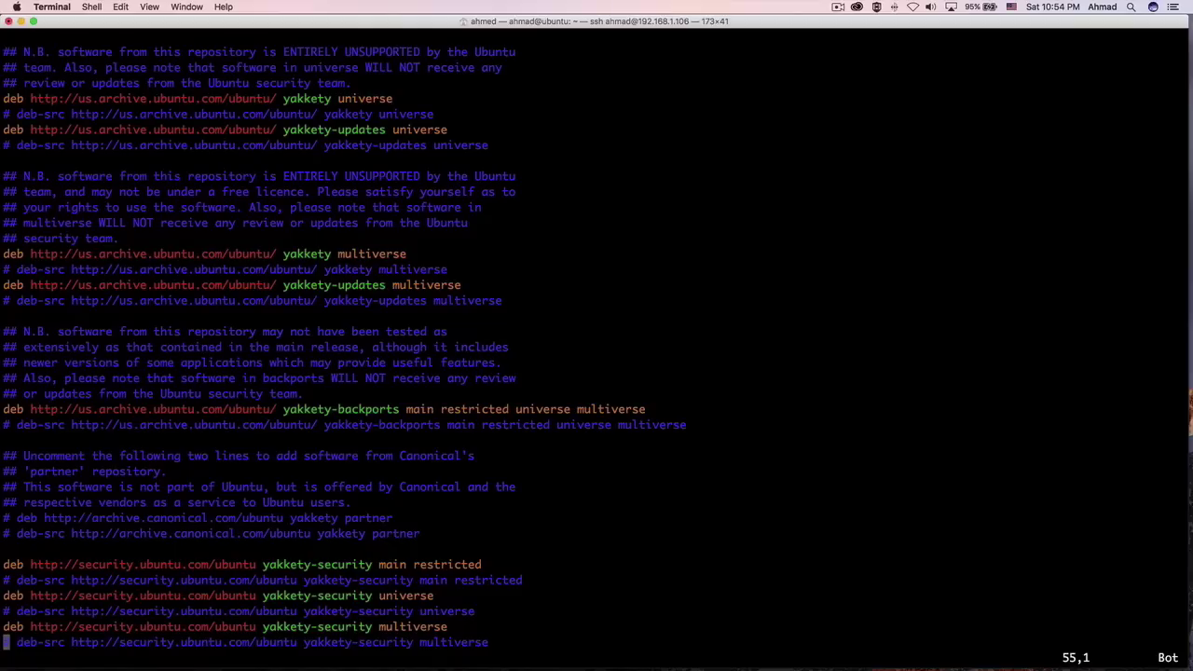
{"action": "key", "text": "o"}
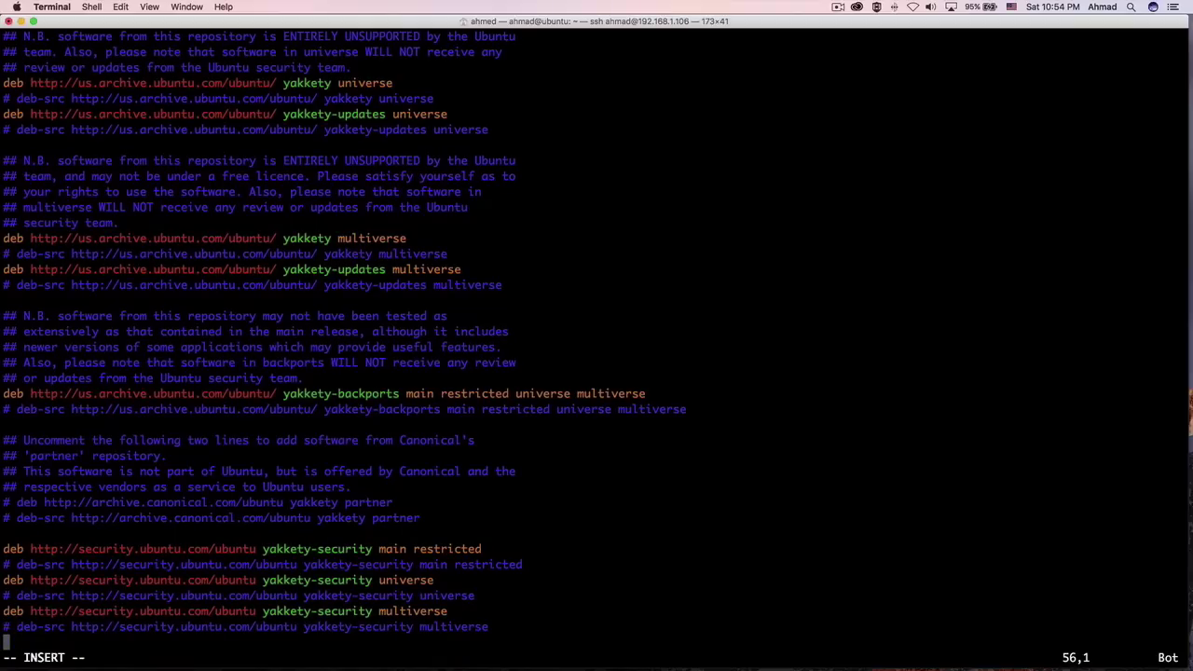
{"action": "type", "text": "deb "}
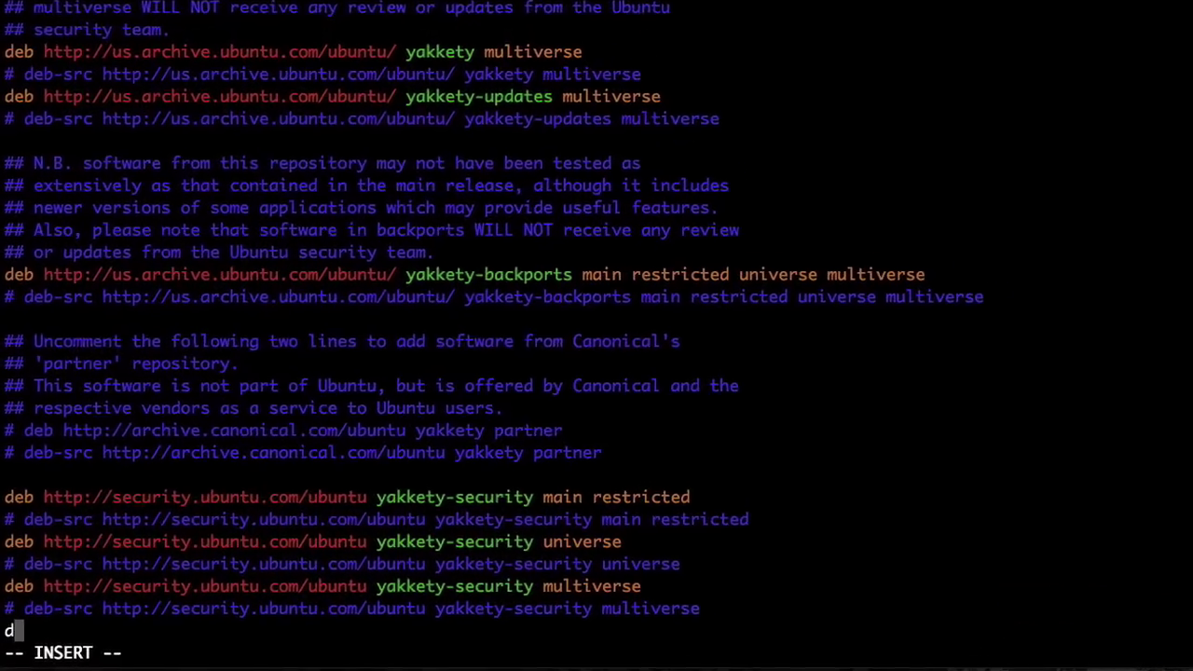
{"action": "type", "text": "http://ngin"}
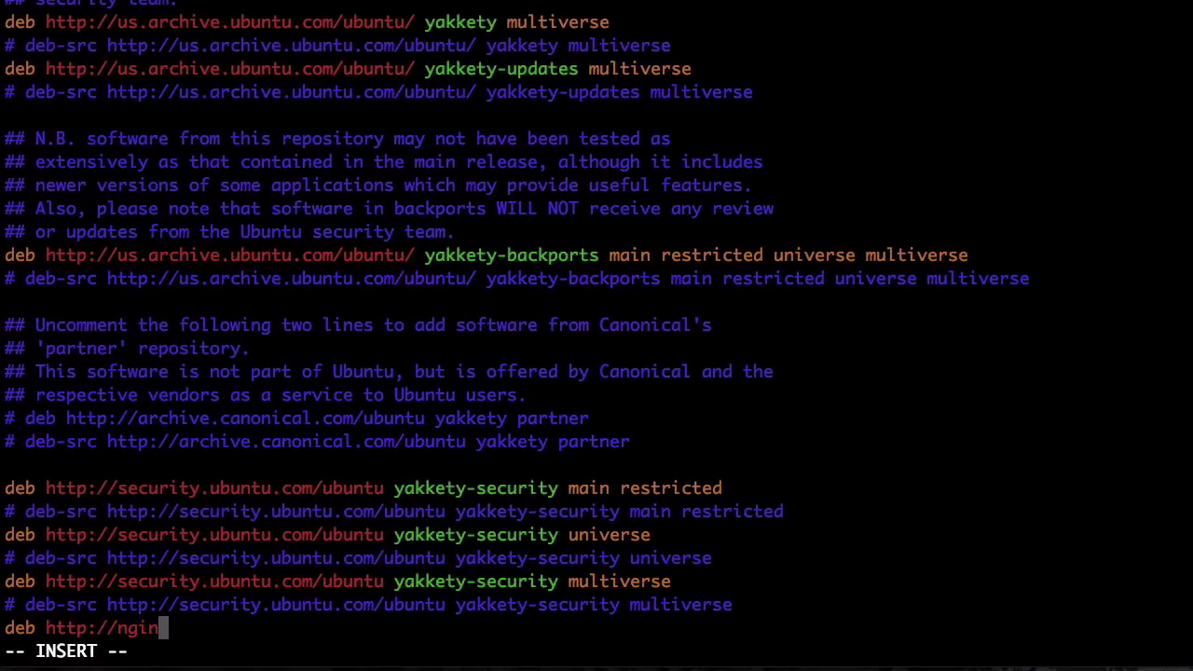
{"action": "type", "text": "x.org/"}
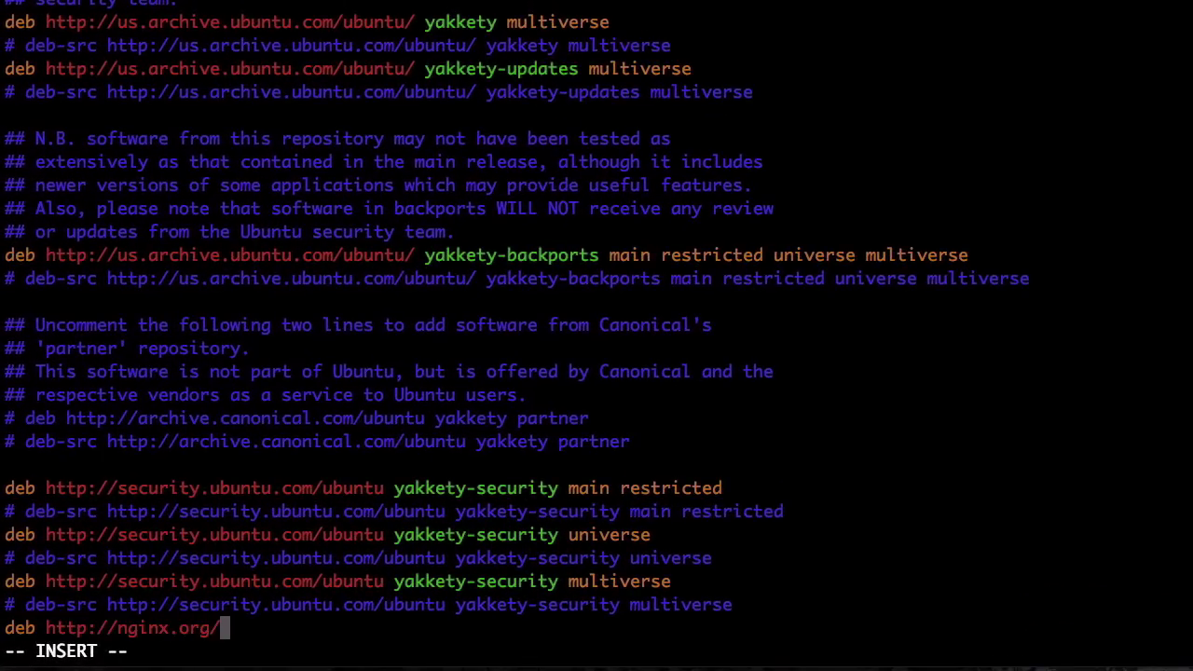
{"action": "type", "text": "packages"}
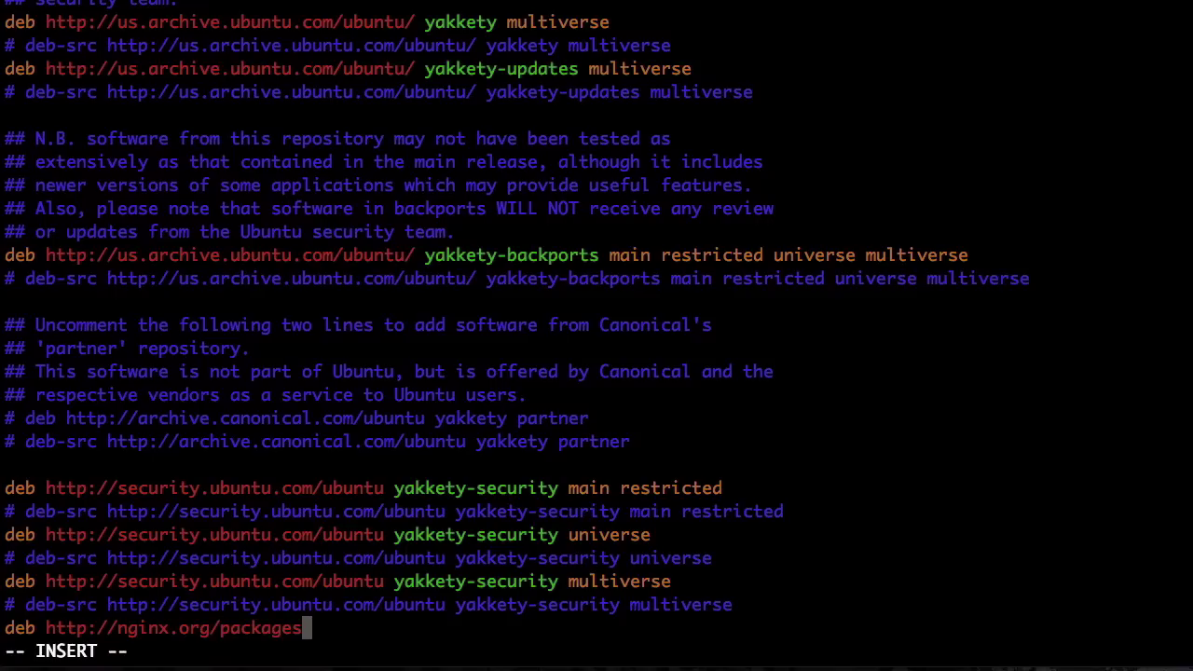
{"action": "type", "text": "/mainline"}
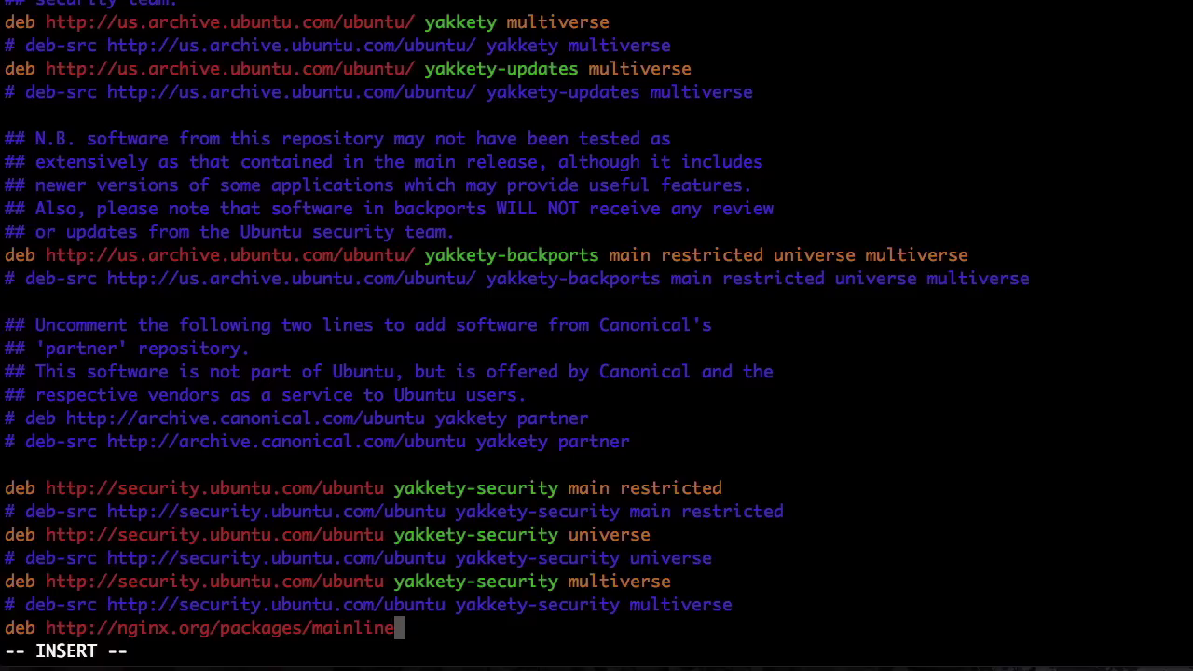
{"action": "type", "text": "/ubuntu"}
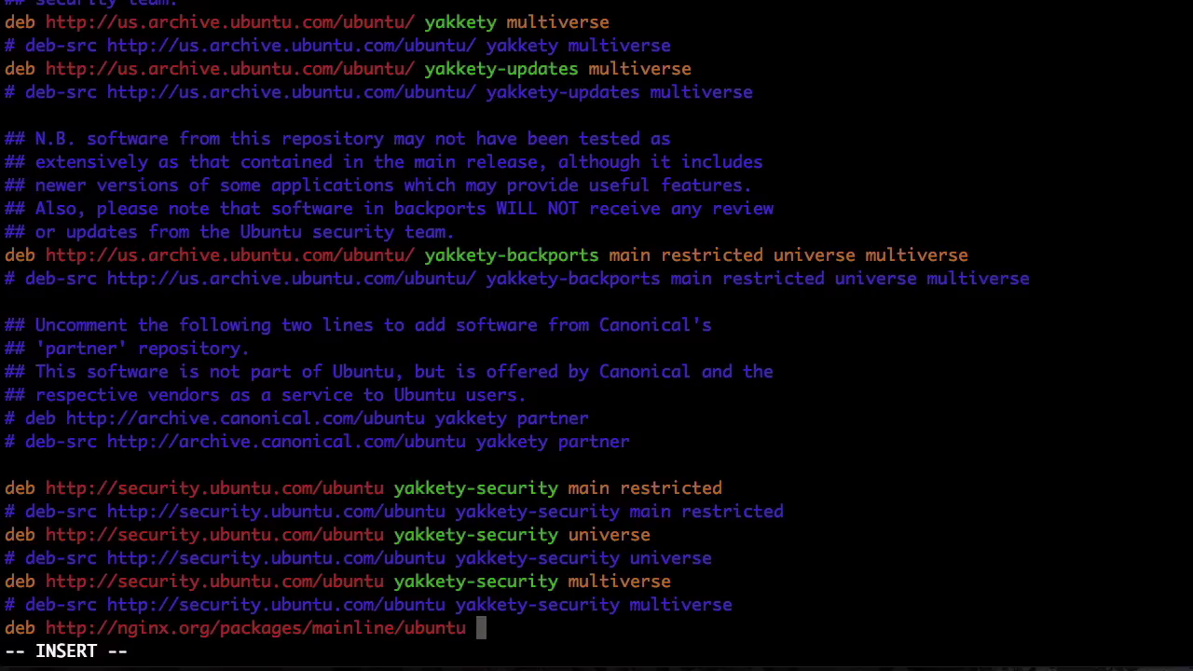
{"action": "type", "text": "uakk"}
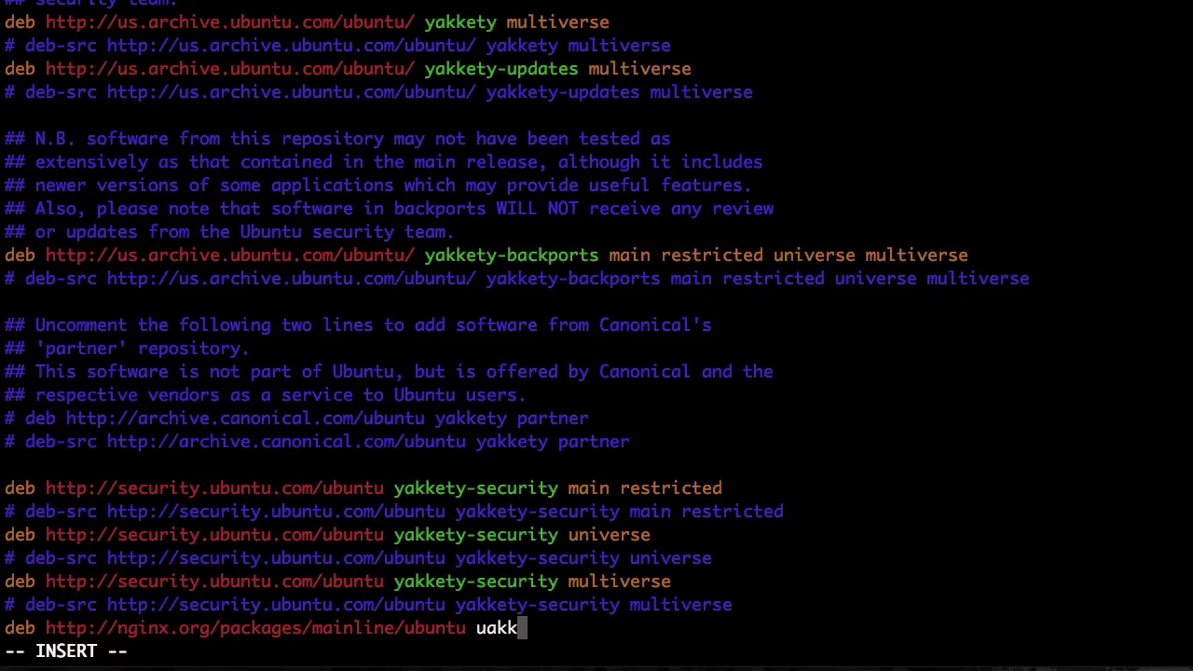
{"action": "key", "text": "BackSpace"}
{"action": "key", "text": "BackSpace"}
{"action": "key", "text": "BackSpace"}
{"action": "key", "text": "BackSpace"}
{"action": "type", "text": "yakerr"}
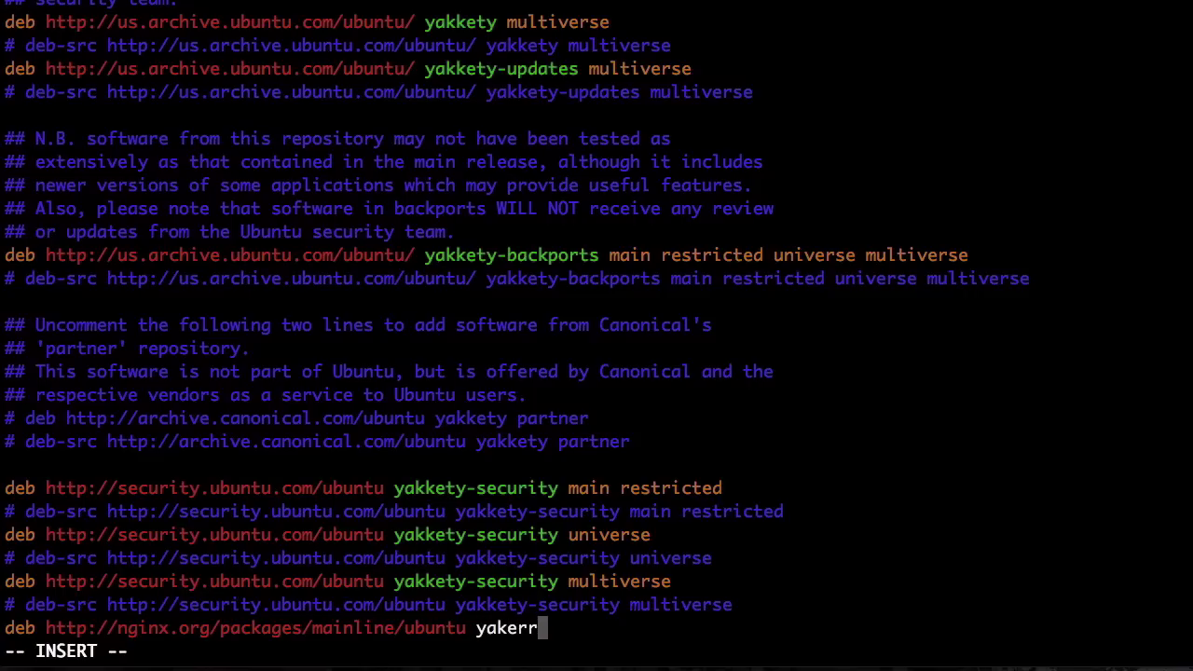
{"action": "key", "text": "BackSpace"}
{"action": "key", "text": "BackSpace"}
{"action": "type", "text": "tty nginx"}
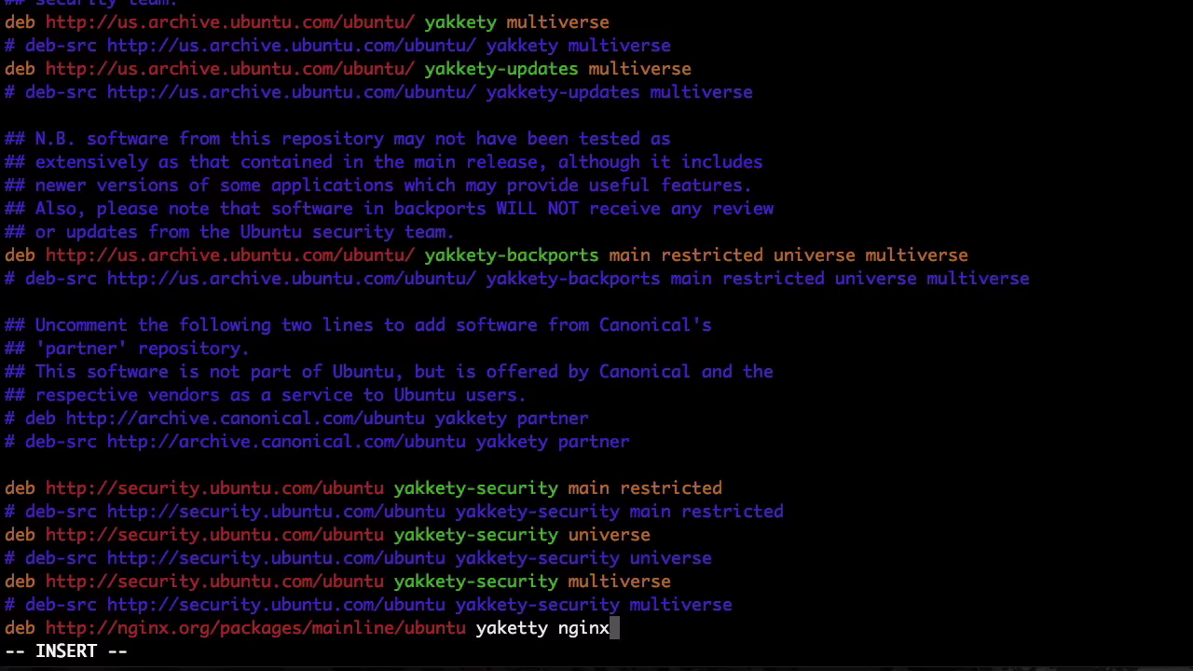
{"action": "key", "text": "Escape"}
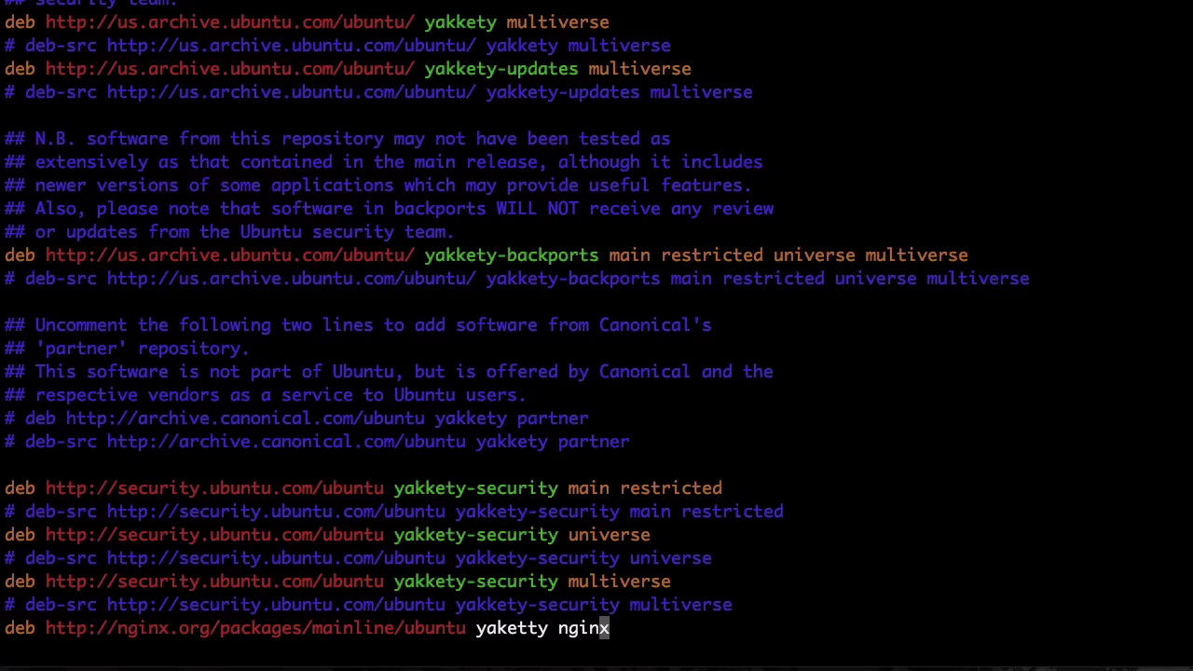
Step: Duplicate the nginx repository line directly below itself
{"action": "key", "text": "y"}
{"action": "key", "text": "y"}
{"action": "key", "text": "p"}
Step: Change deb to deb-src in the duplicated nginx line, and save and quit vim
{"action": "key", "text": "l"}
{"action": "key", "text": "l"}
{"action": "key", "text": "l"}
{"action": "key", "text": "l"}
{"action": "key", "text": "l"}
{"action": "key", "text": "l"}
{"action": "key", "text": "l"}
{"action": "key", "text": "l"}
{"action": "key", "text": "l"}
{"action": "key", "text": "l"}
{"action": "key", "text": "l"}
{"action": "key", "text": "l"}
{"action": "key", "text": "l"}
{"action": "key", "text": "l"}
{"action": "key", "text": "l"}
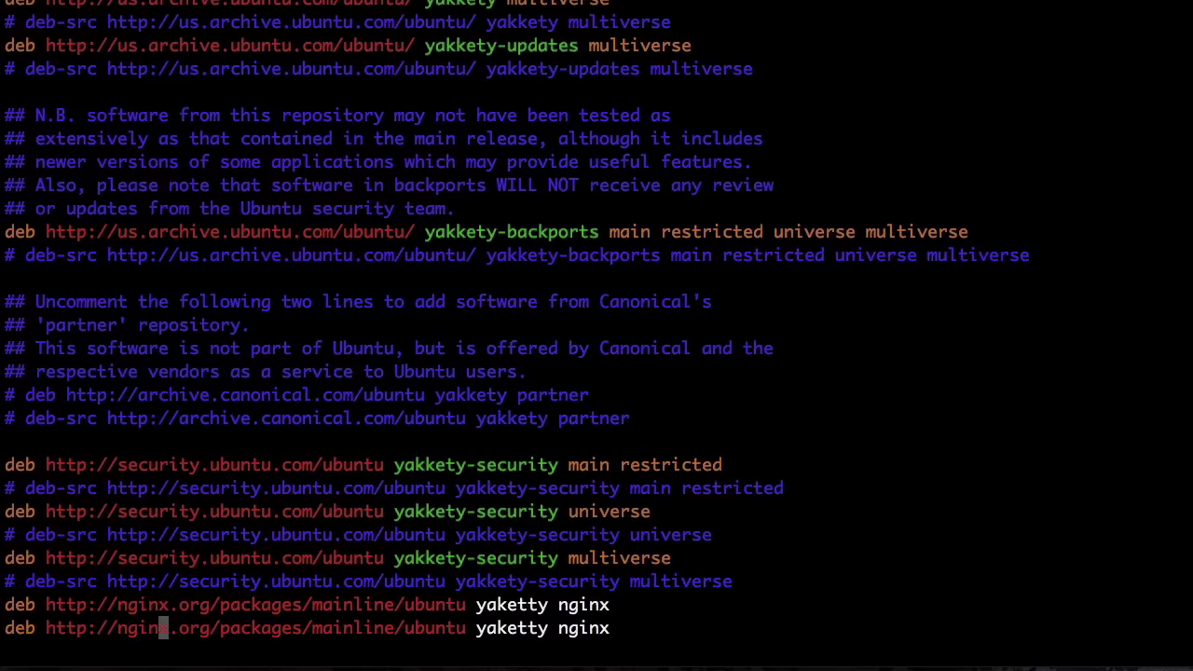
{"action": "key", "text": "b"}
{"action": "key", "text": "b"}
{"action": "key", "text": "b"}
{"action": "key", "text": "b"}
{"action": "type", "text": "eli-src"}
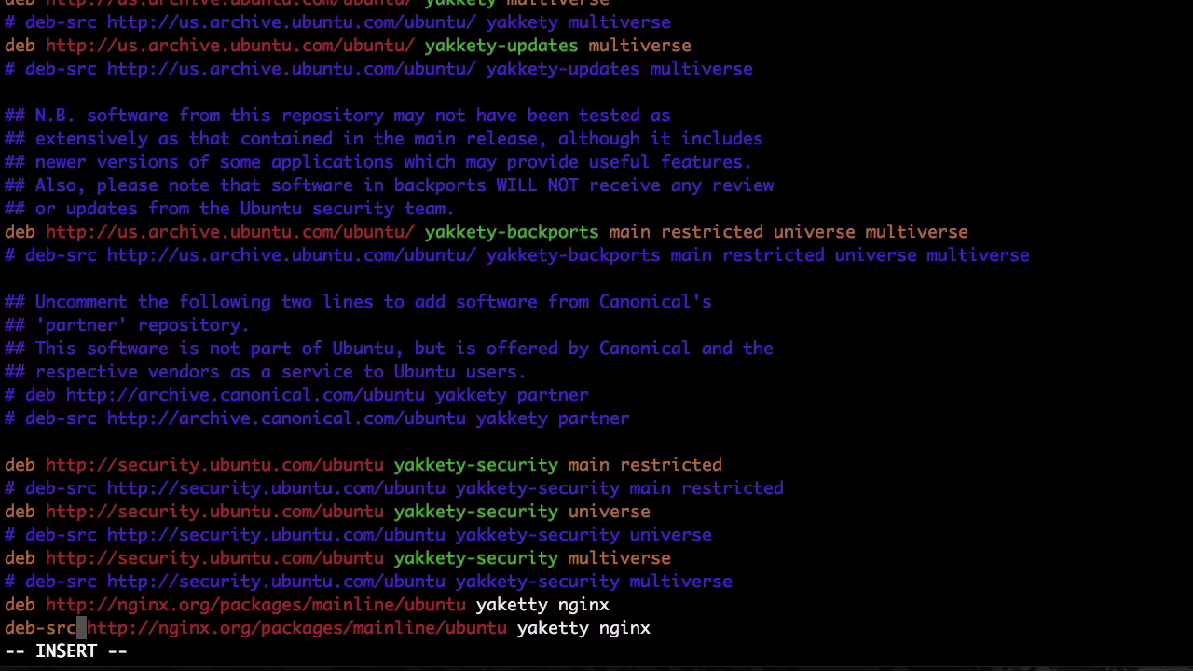
{"action": "key", "text": "Escape"}
{"action": "type", "text": ":wq"}
{"action": "key", "text": "Return"}
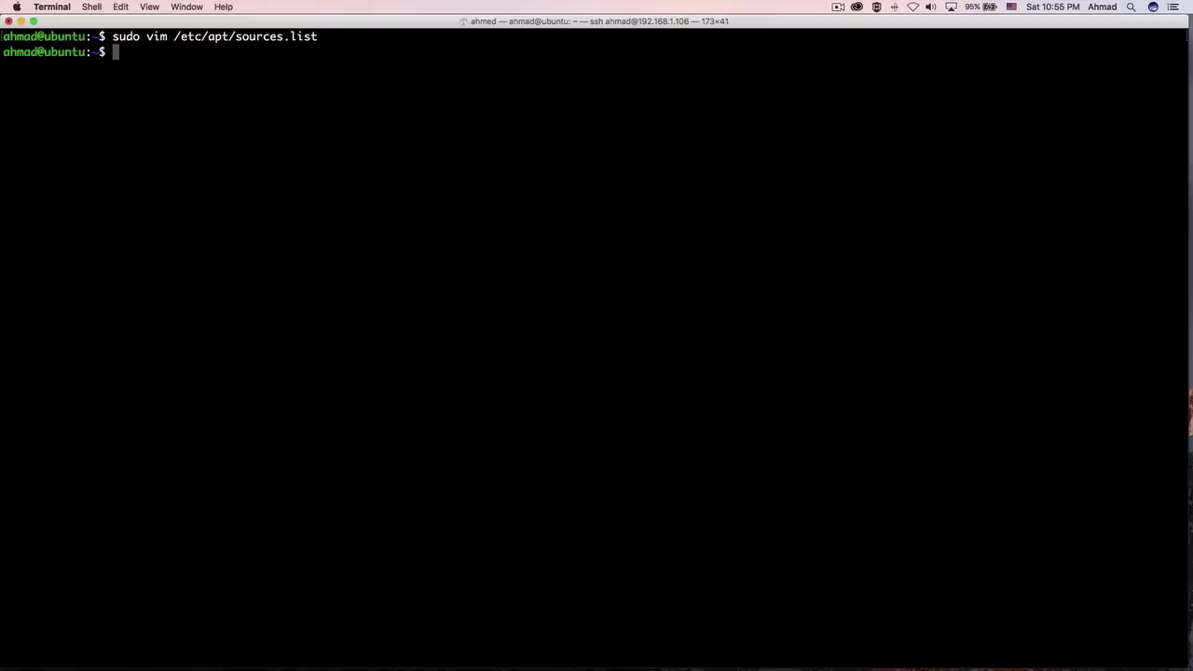
{"action": "type", "text": "wget htp"}
{"action": "key", "text": "BackSpace"}
{"action": "key", "text": "BackSpace"}
{"action": "key", "text": "BackSpace"}
{"action": "key", "text": "BackSpace"}
{"action": "type", "text": "h"}
{"action": "key", "text": "BackSpace"}
{"action": "type", "text": "http://nginx"}
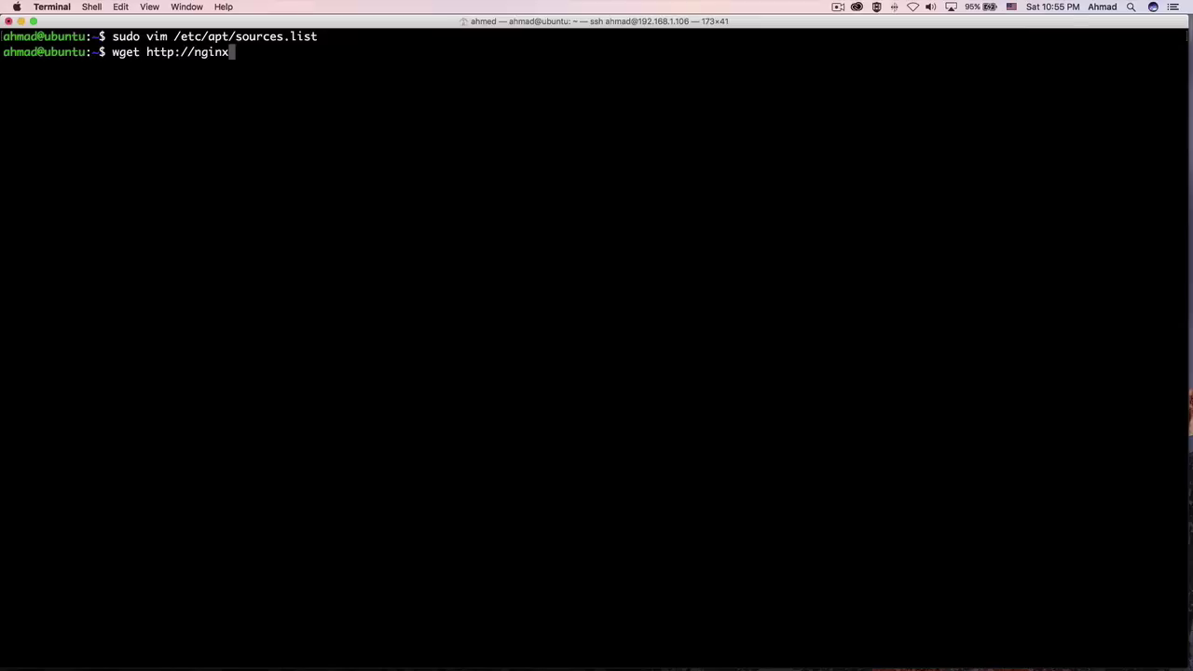
{"action": "type", "text": ".org/keys/nginx_"}
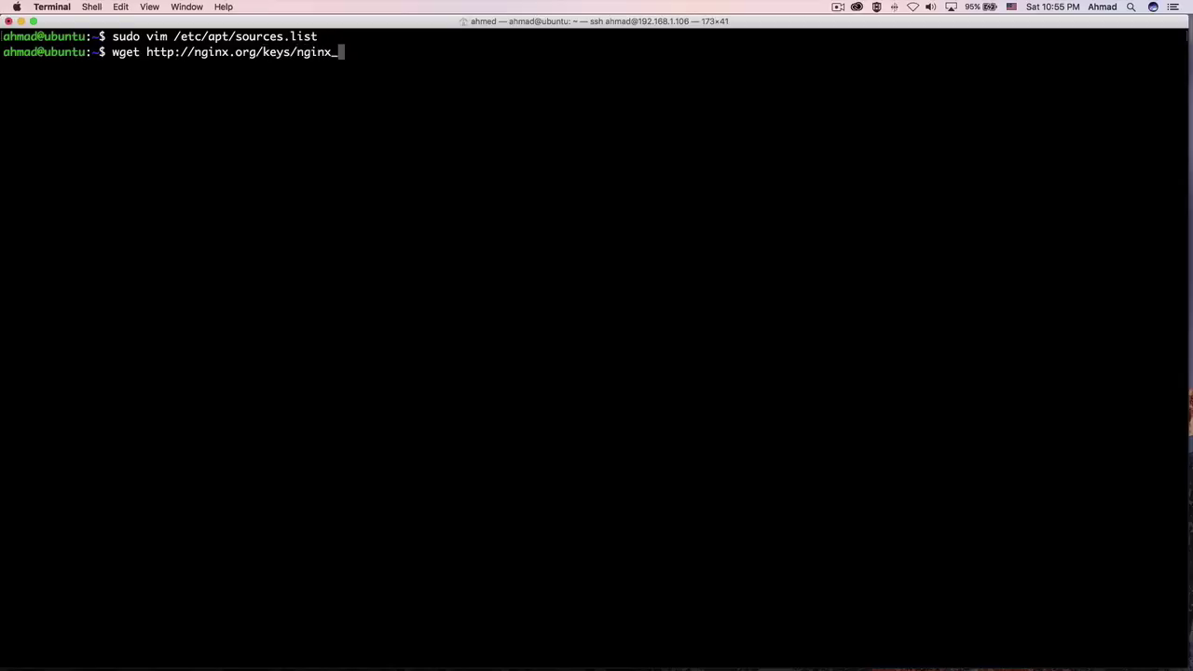
{"action": "type", "text": "signing.key"}
{"action": "key", "text": "Return"}
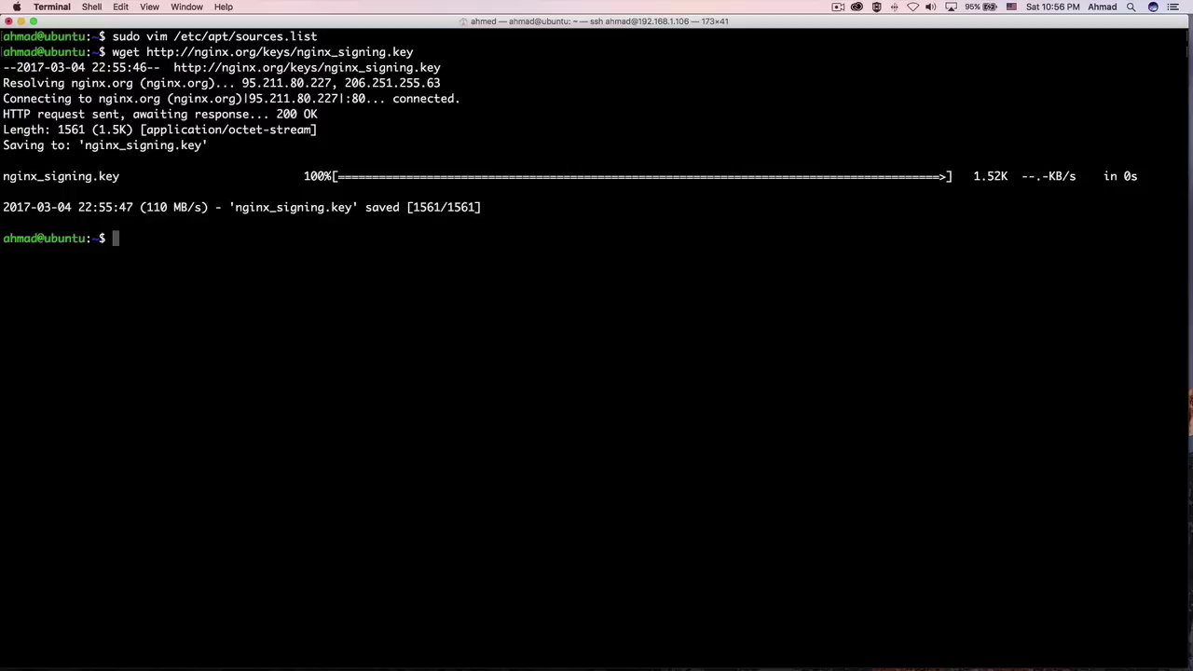
Step: Add nginx_signing.key to the trusted package keys using apt-key with sudo
{"action": "type", "text": "sudo apt-e"}
{"action": "key", "text": "BackSpace"}
{"action": "type", "text": "get inst"}
{"action": "key", "text": "BackSpace"}
{"action": "key", "text": "BackSpace"}
{"action": "key", "text": "BackSpace"}
{"action": "key", "text": "BackSpace"}
{"action": "key", "text": "BackSpace"}
{"action": "key", "text": "BackSpace"}
{"action": "key", "text": "BackSpace"}
{"action": "key", "text": "BackSpace"}
{"action": "type", "text": "key add "}
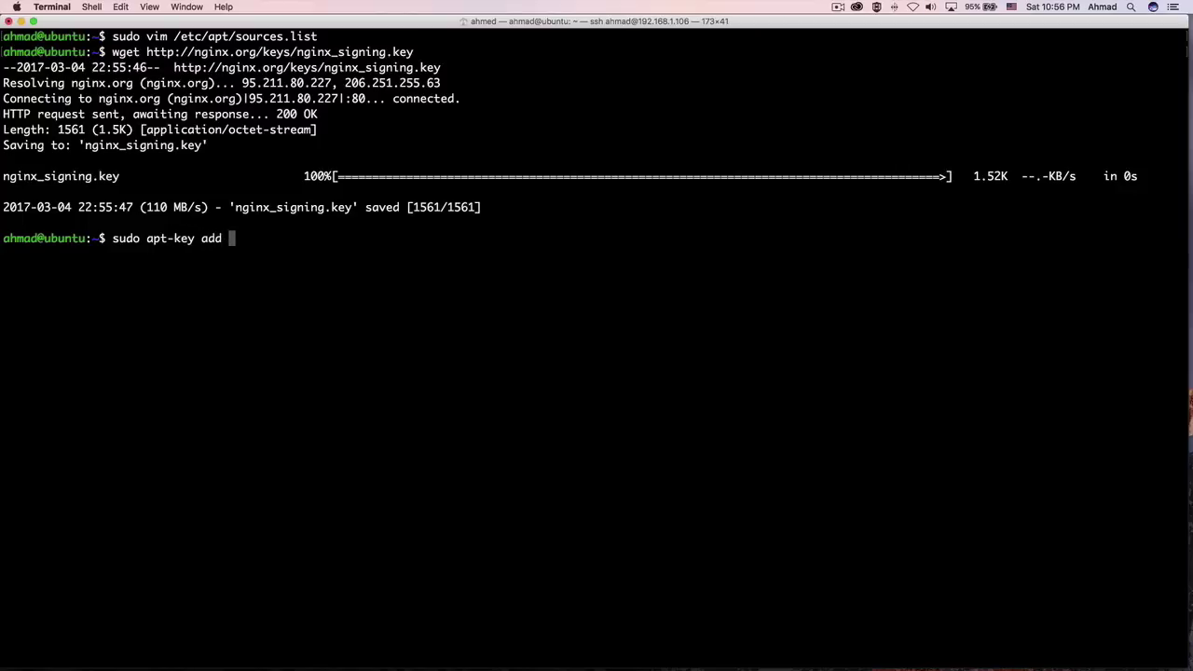
{"action": "type", "text": "n"}
{"action": "key", "text": "Tab"}
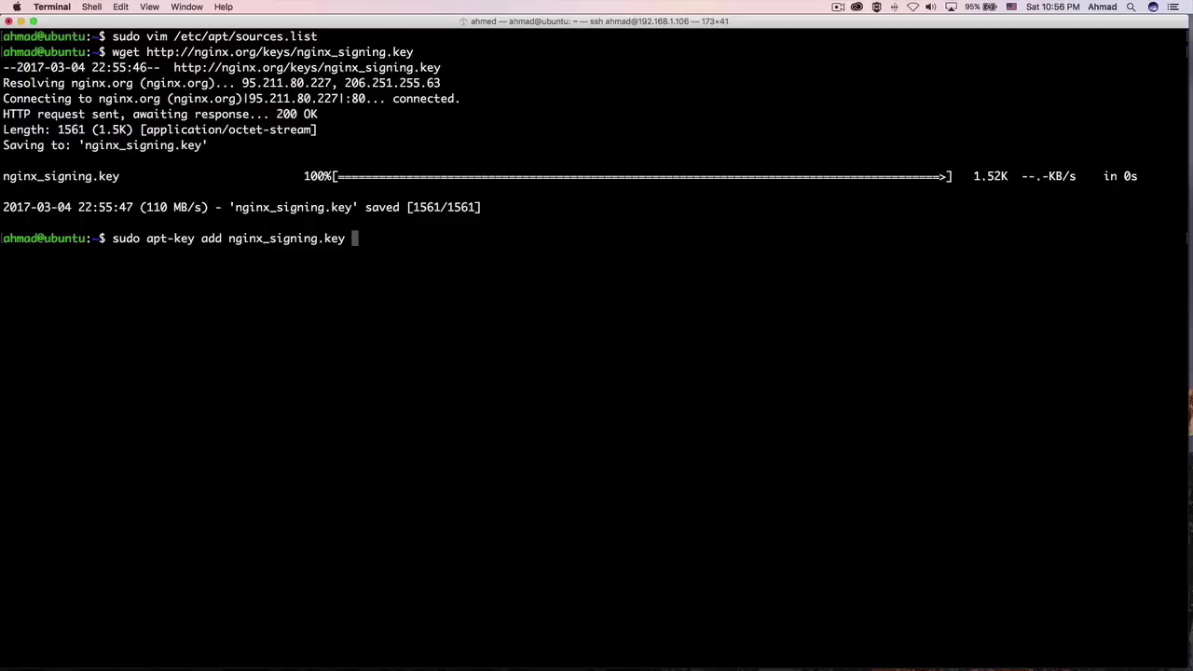
{"action": "key", "text": "Return"}
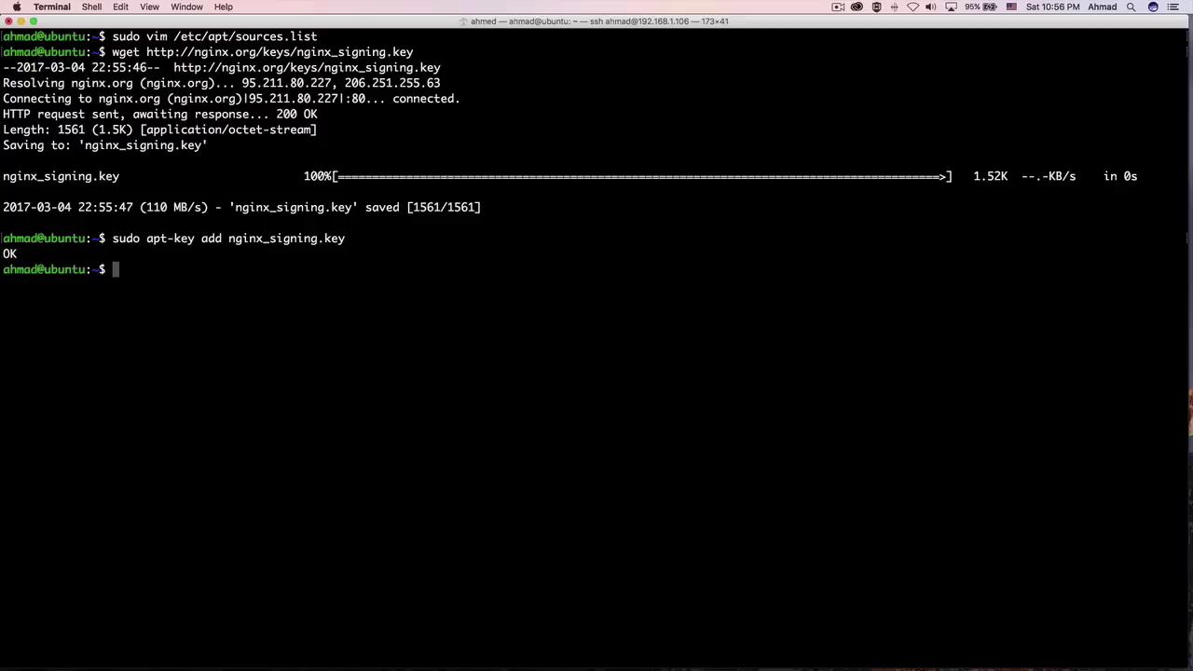
Step: Update the package lists using apt-get with sudo, and clear the terminal screen
{"action": "type", "text": "sudo apt-get update"}
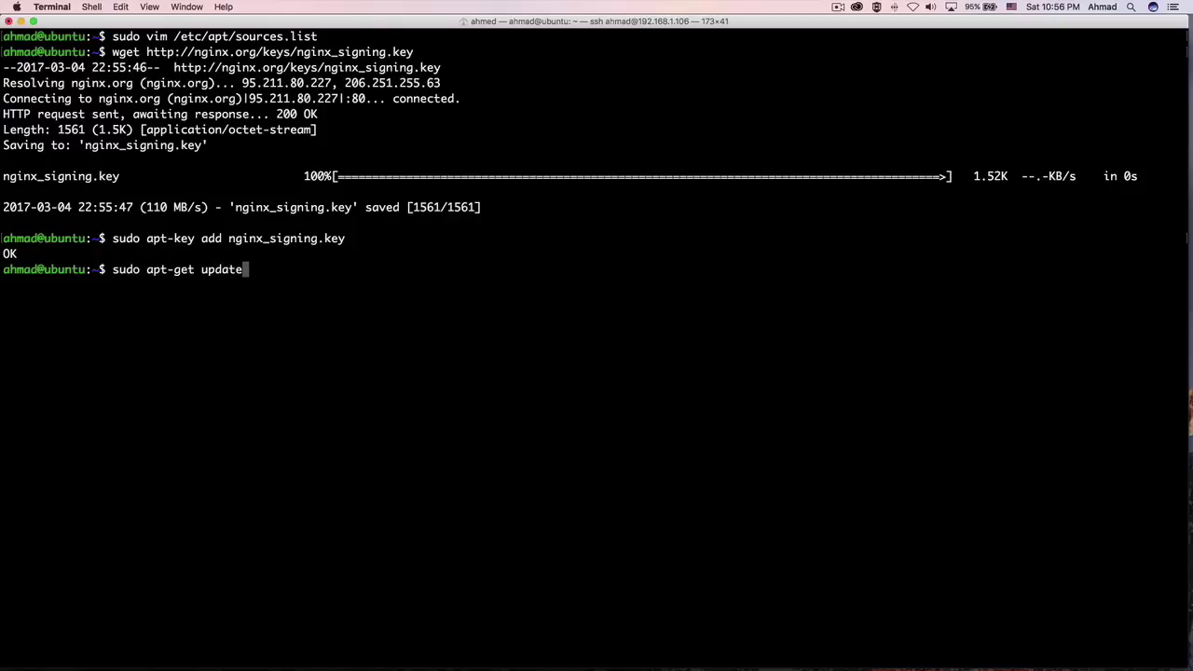
{"action": "key", "text": "Return"}
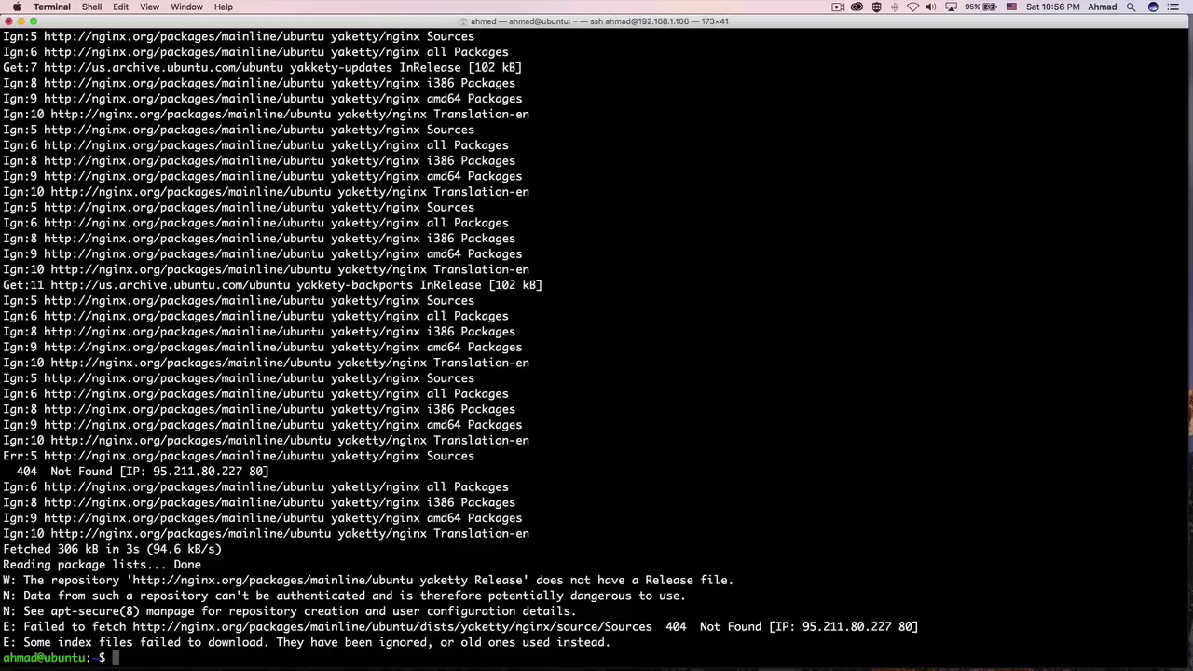
{"action": "key", "text": "ctrl+l"}
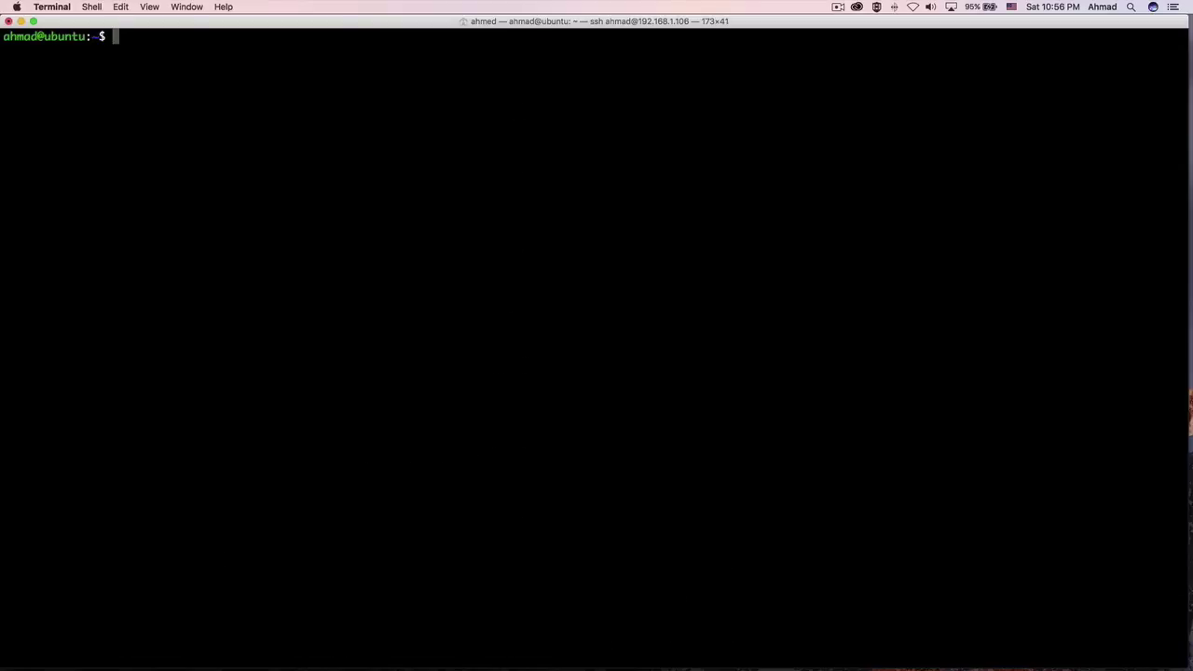
Step: Install nginx on the Ubuntu server using apt-get with sudo, accepting the additional packages
{"action": "type", "text": "apt"}
{"action": "key", "text": "BackSpace"}
{"action": "key", "text": "BackSpace"}
{"action": "key", "text": "BackSpace"}
{"action": "type", "text": "su"}
{"action": "key", "text": "BackSpace"}
{"action": "key", "text": "BackSpace"}
{"action": "type", "text": "sudo apt-get ins"}
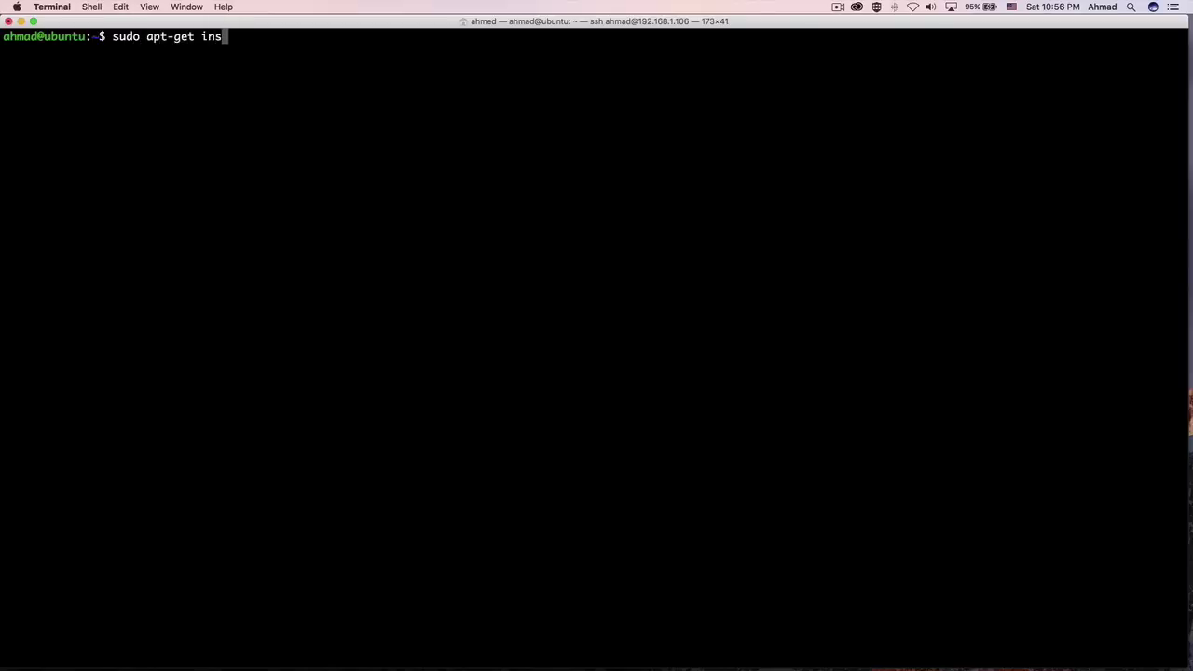
{"action": "type", "text": "tall nginx"}
{"action": "key", "text": "Return"}
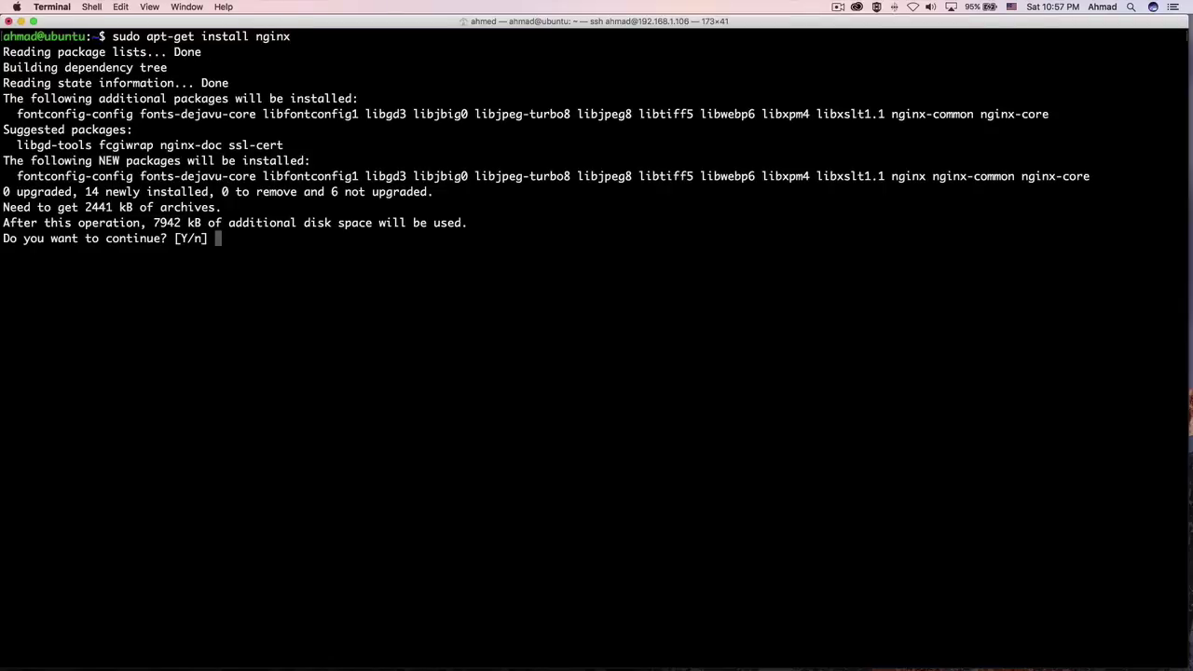
{"action": "type", "text": "Y"}
{"action": "key", "text": "Return"}
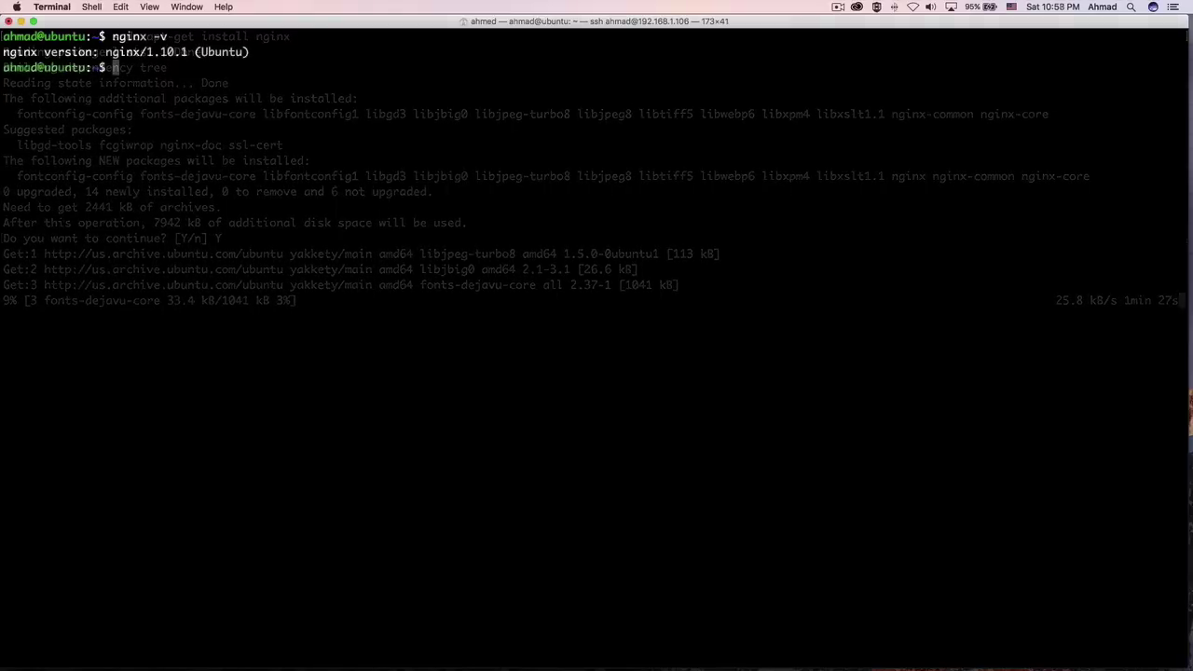
Step: Check the Ubuntu server's detailed nginx build information with the -V option
{"action": "type", "text": "nginx "}
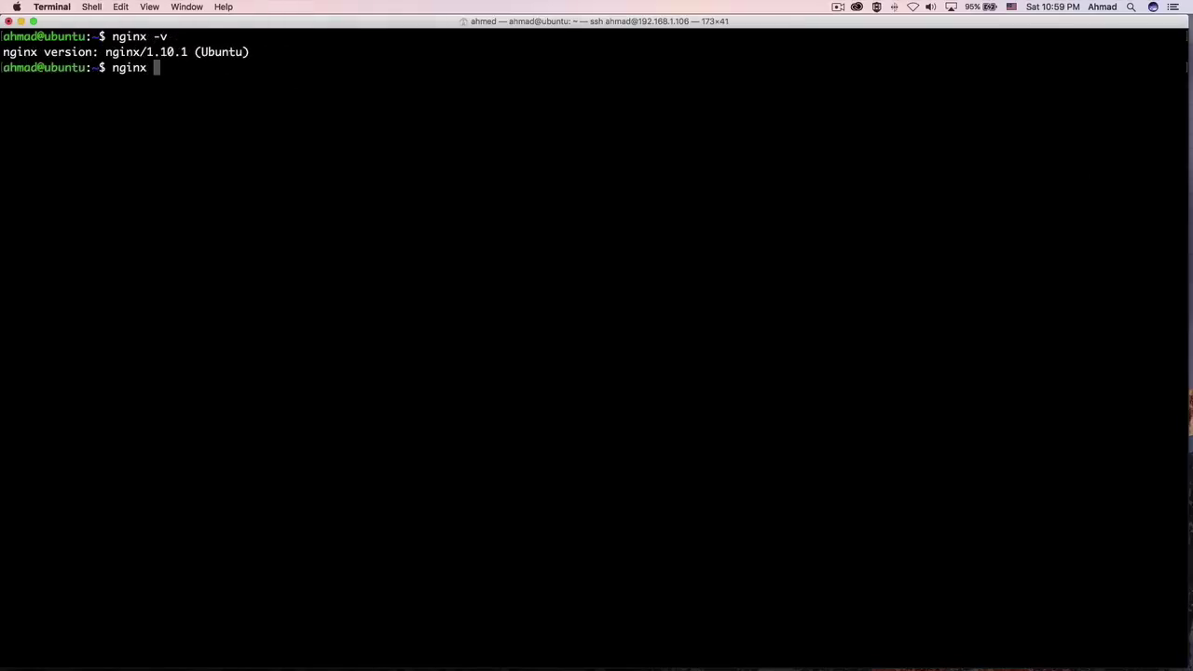
{"action": "type", "text": "-V"}
{"action": "key", "text": "Return"}
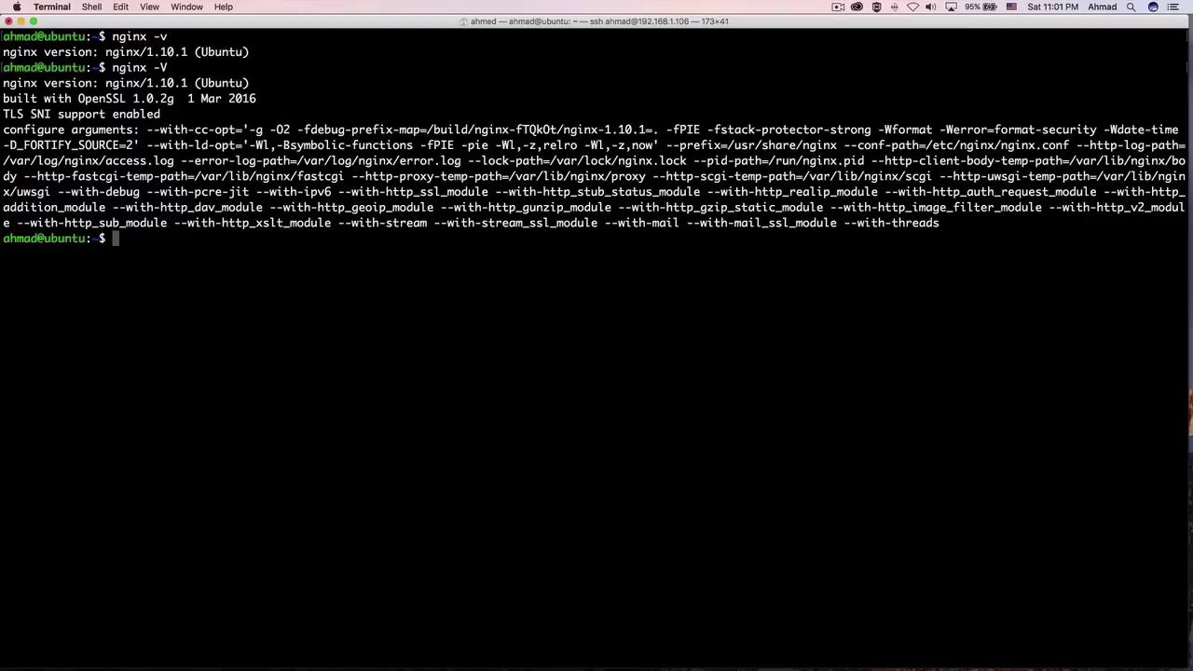
Step: List the contents of the /etc/nginx/ configuration directory in long format
{"action": "type", "text": "ls -l /etc/ng"}
{"action": "key", "text": "Tab"}
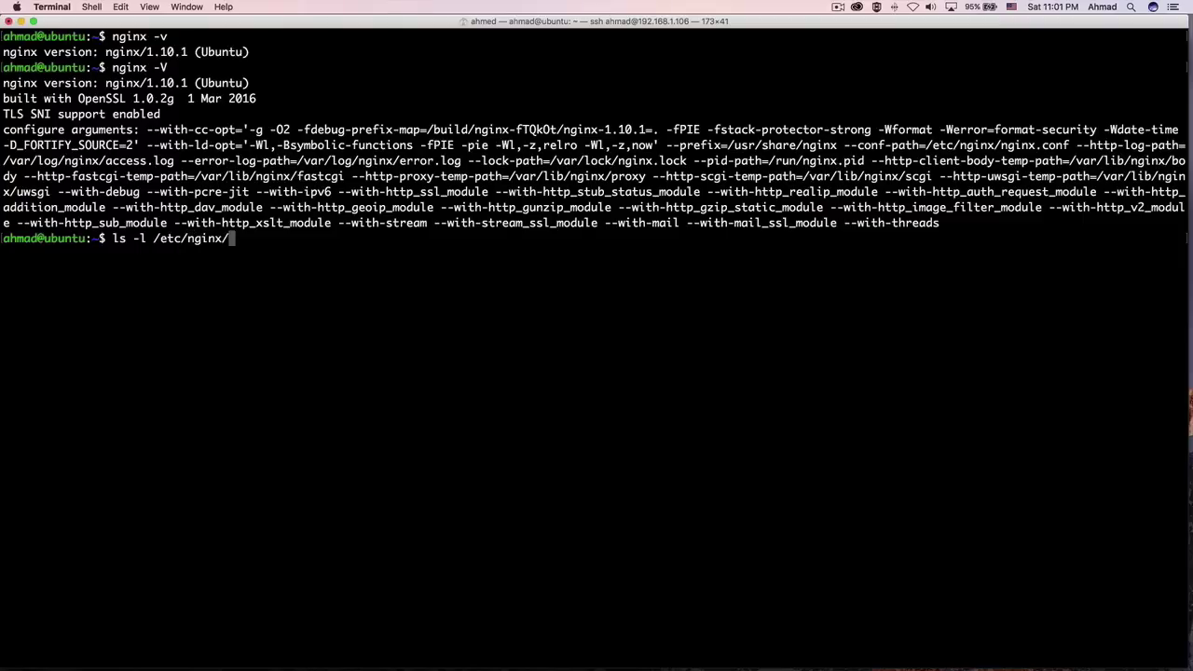
{"action": "key", "text": "Return"}
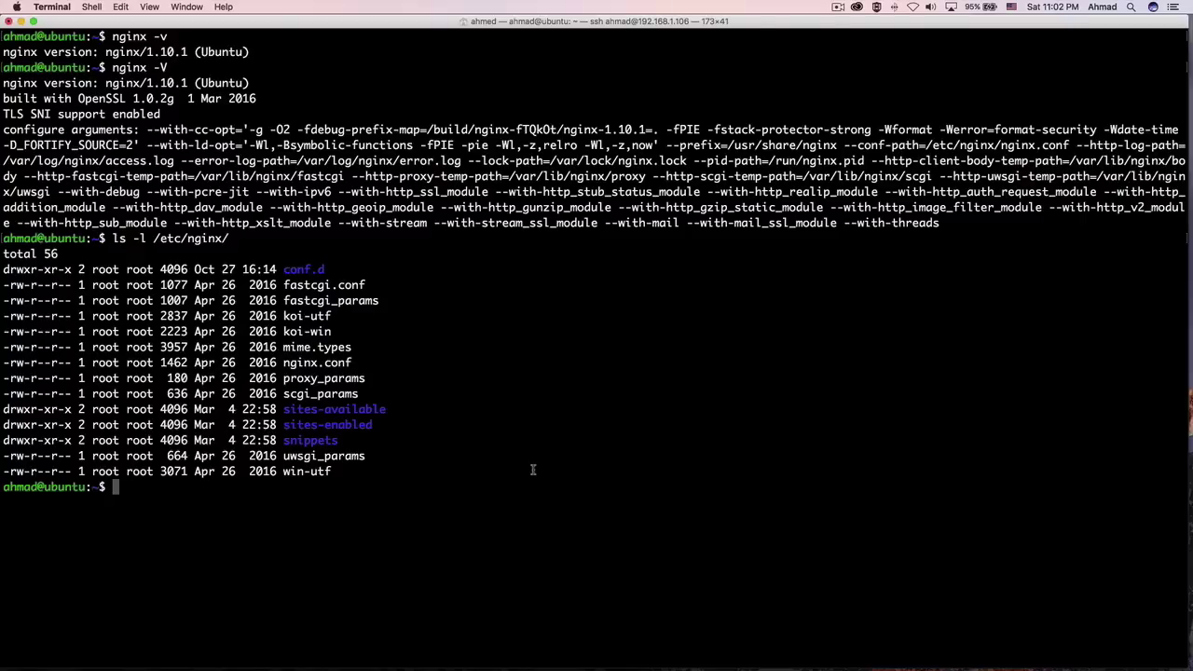
Step: List the nginx binary at /usr/sbin/nginx in long format, and clear the terminal screen
{"action": "type", "text": "ls -l /usr/sbin/n"}
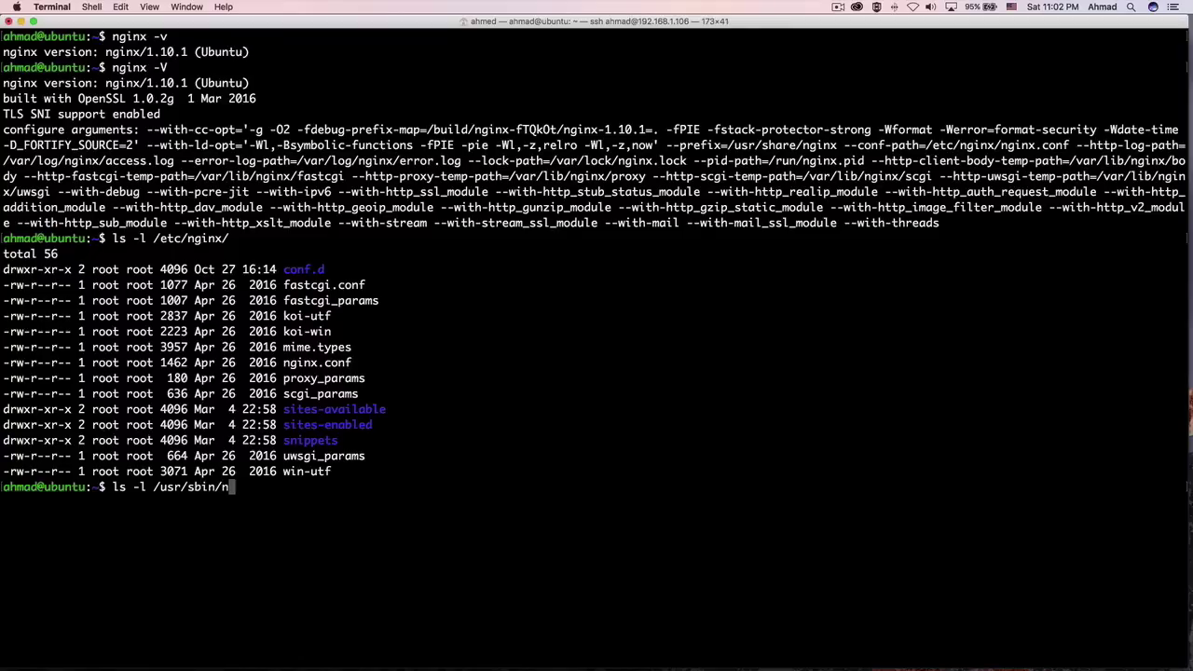
{"action": "type", "text": "ginx"}
{"action": "key", "text": "Return"}
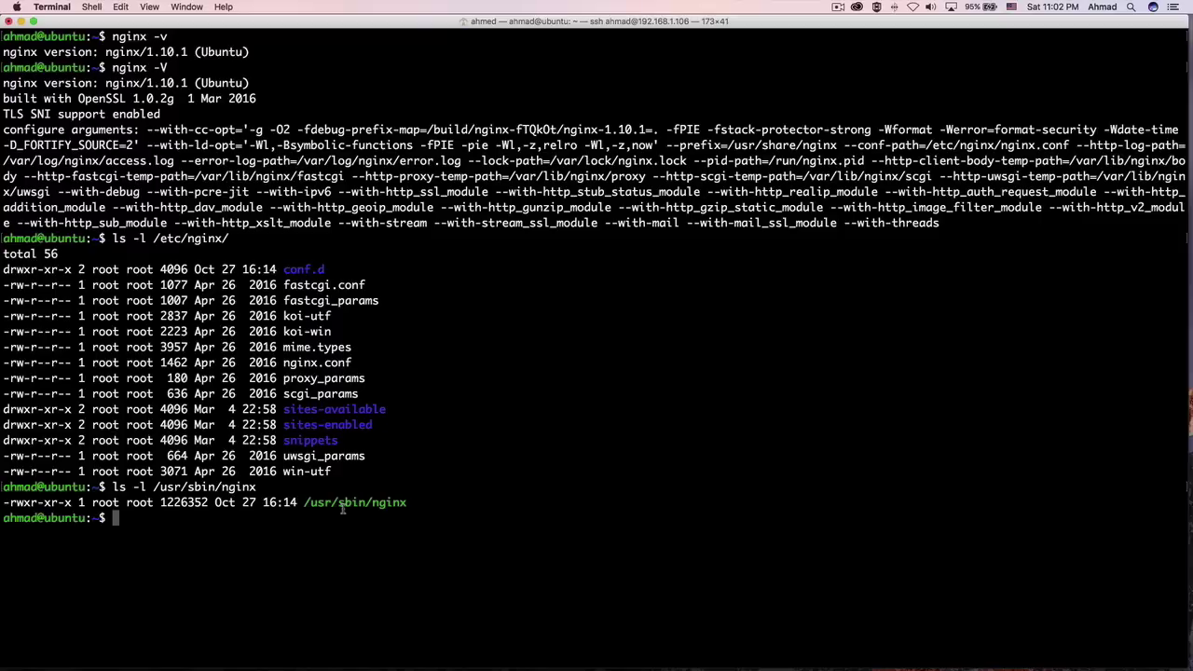
{"action": "key", "text": "ctrl+l"}
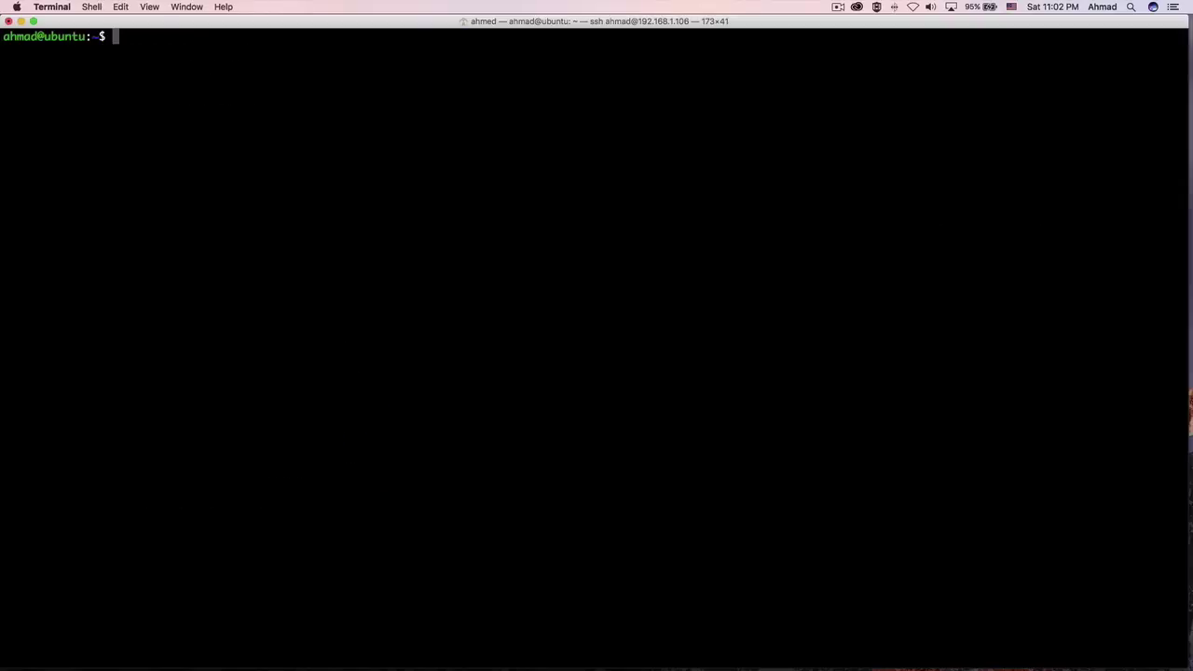
Step: List the contents of /usr/share/nginx/ and its html subdirectory in long format
{"action": "type", "text": "ls -l /usr/share/nginx/"}
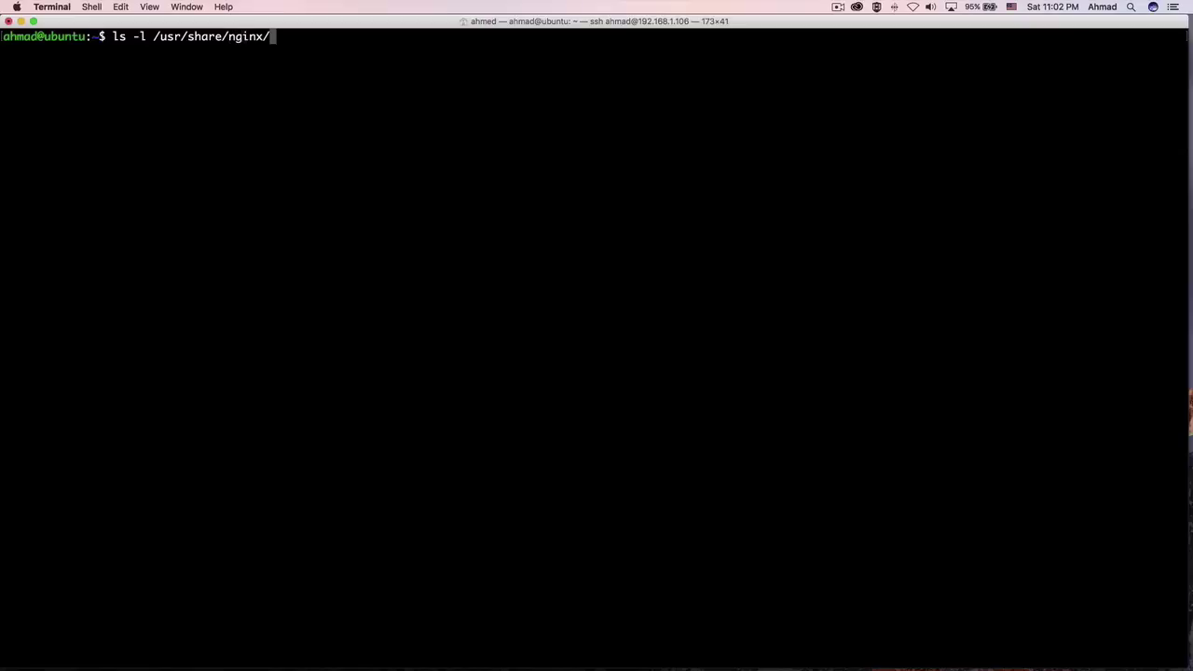
{"action": "key", "text": "Return"}
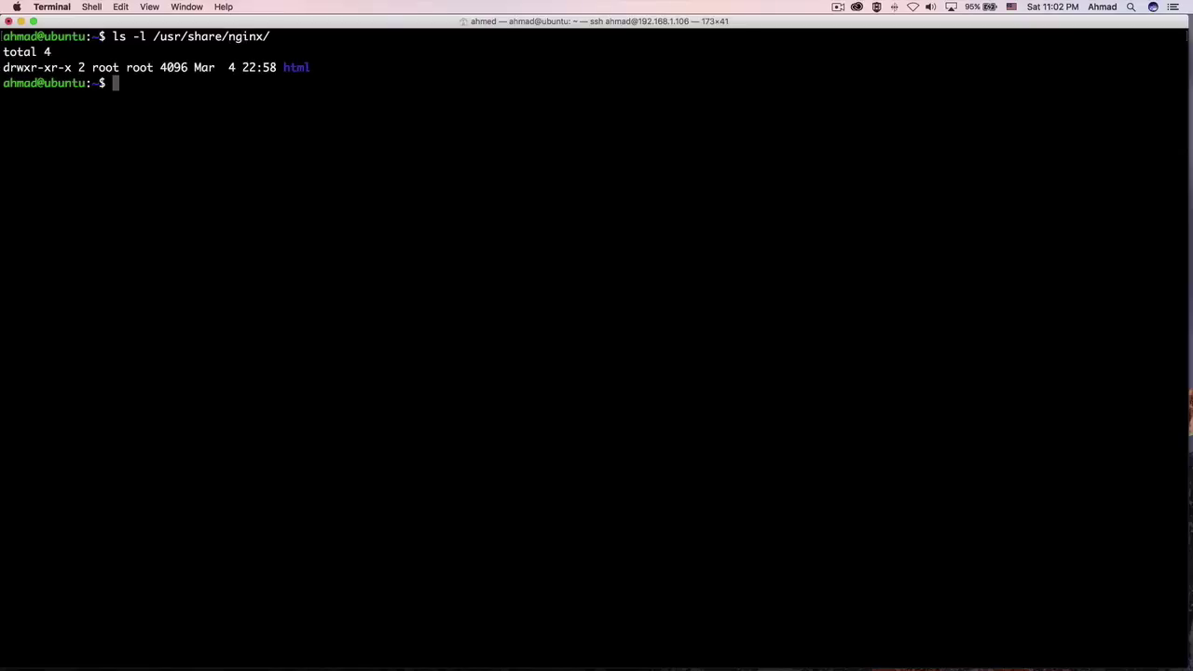
{"action": "key", "text": "Up"}
{"action": "type", "text": "h"}
{"action": "key", "text": "Tab"}
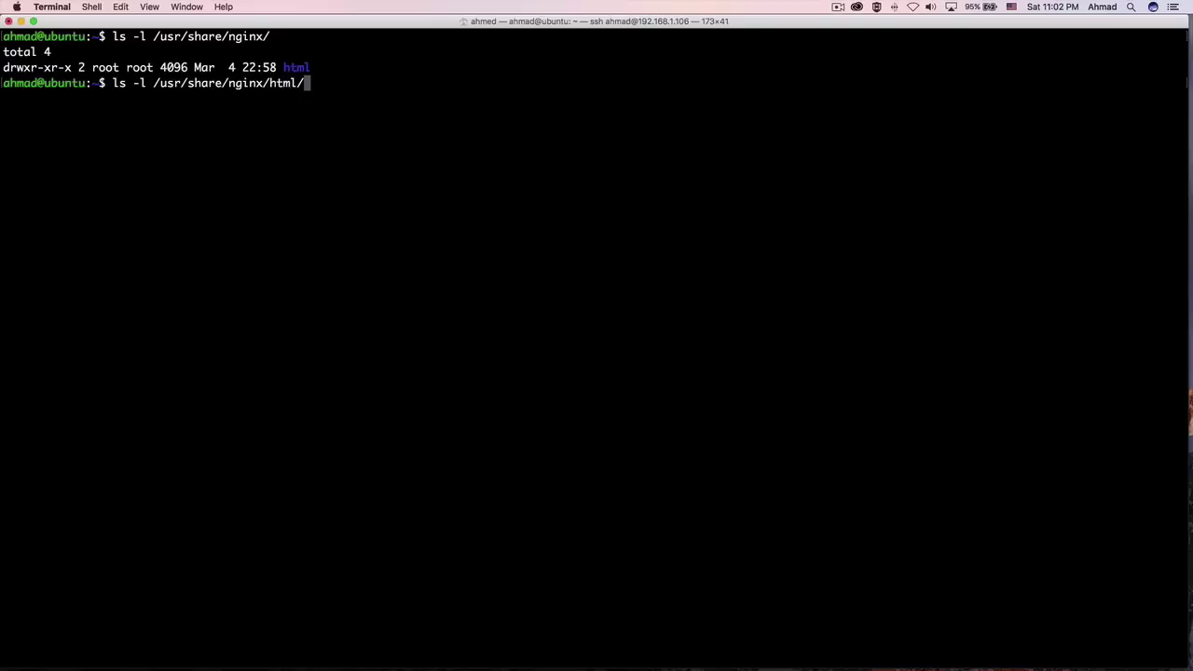
{"action": "key", "text": "Return"}
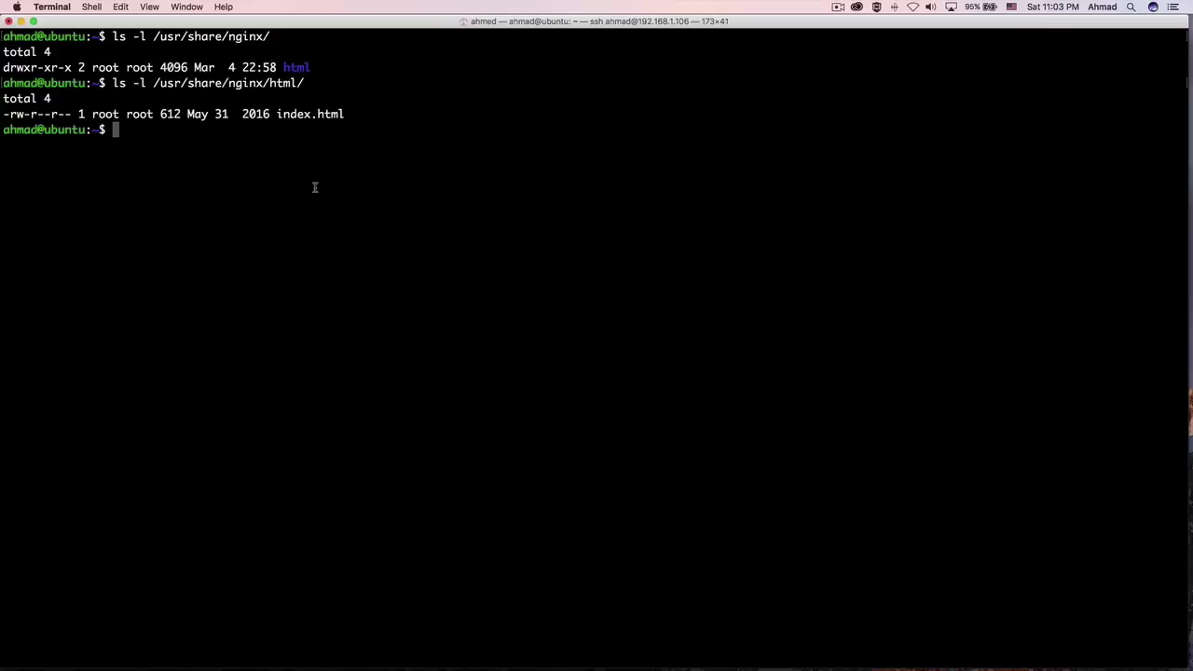
Step: List the contents of the /var/log/nginx/ log directory in long format
{"action": "type", "text": "ls -l /var/log/ng"}
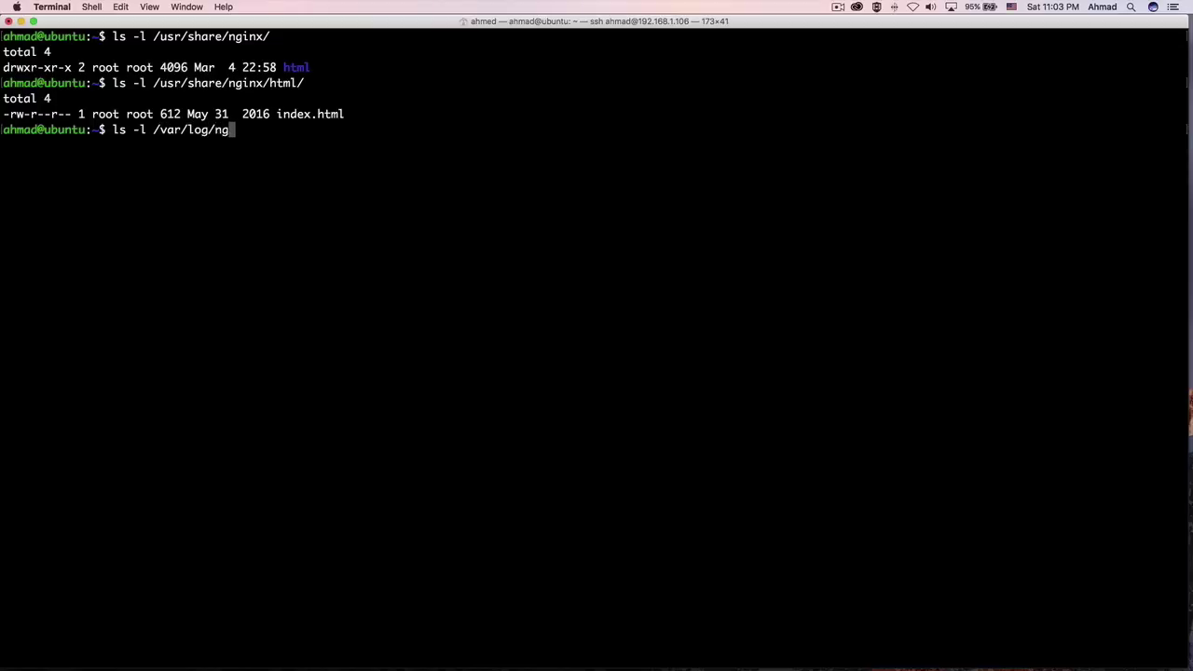
{"action": "key", "text": "Tab"}
{"action": "key", "text": "Return"}
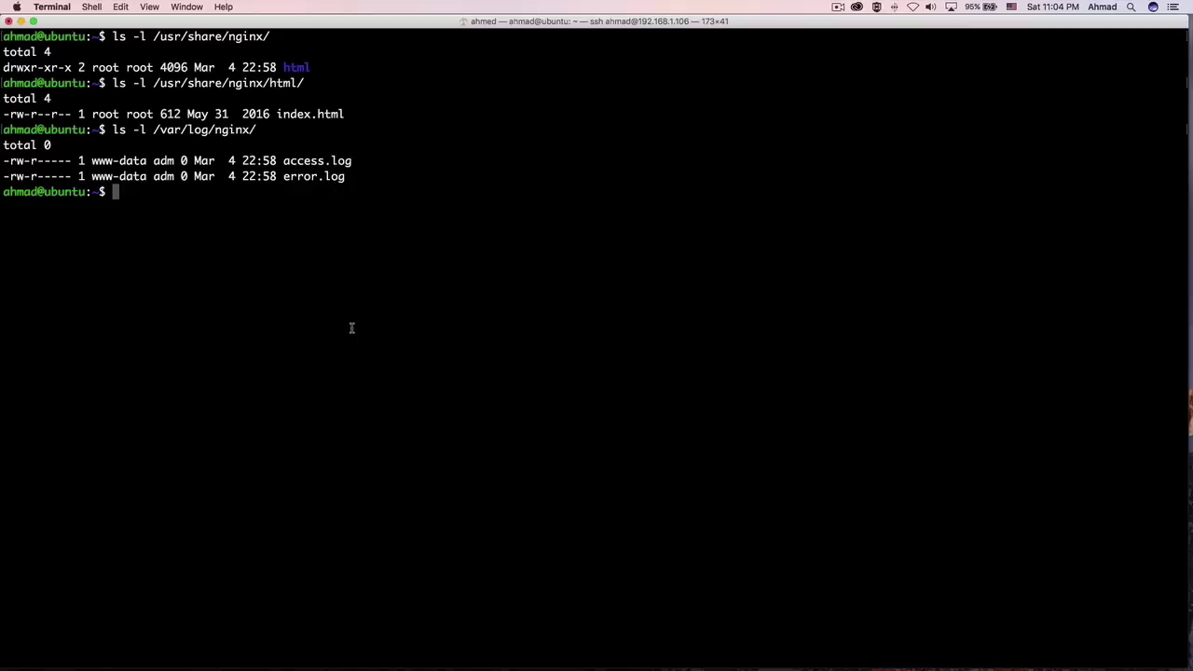
Step: Start the nginx service on the Ubuntu server using the service command with sudo
{"action": "type", "text": "serv"}
{"action": "key", "text": "BackSpace"}
{"action": "key", "text": "BackSpace"}
{"action": "key", "text": "BackSpace"}
{"action": "key", "text": "BackSpace"}
{"action": "type", "text": "sudo seric"}
{"action": "key", "text": "BackSpace"}
{"action": "key", "text": "BackSpace"}
{"action": "type", "text": "vice ngind"}
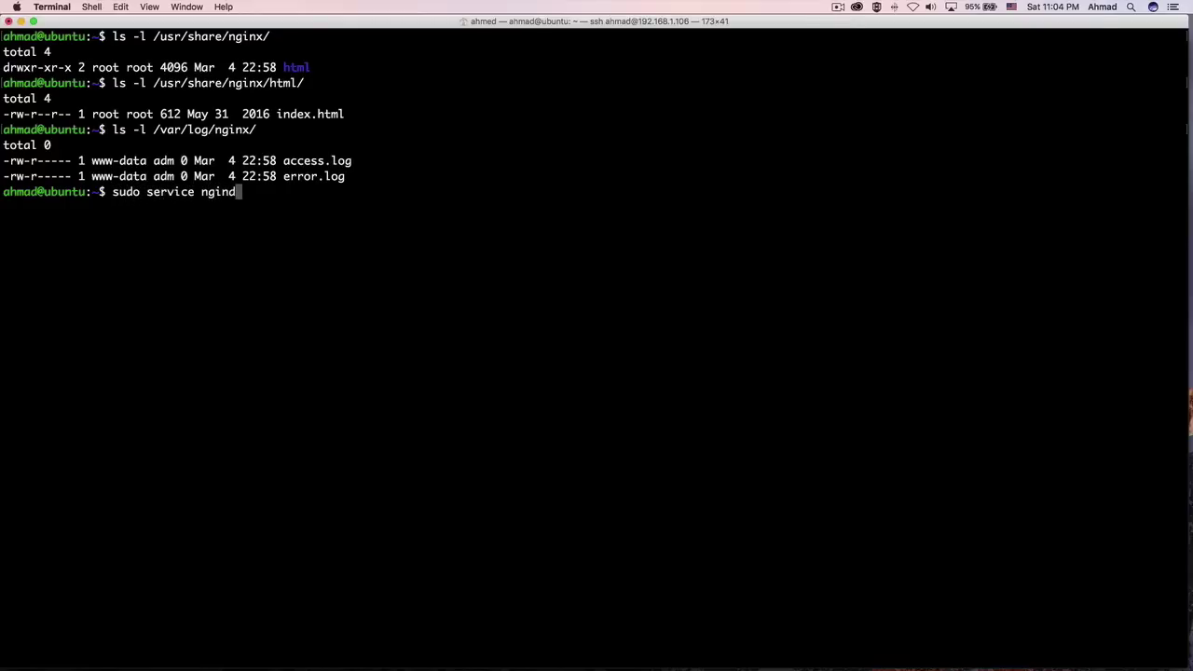
{"action": "key", "text": "BackSpace"}
{"action": "type", "text": "x start"}
{"action": "key", "text": "Return"}
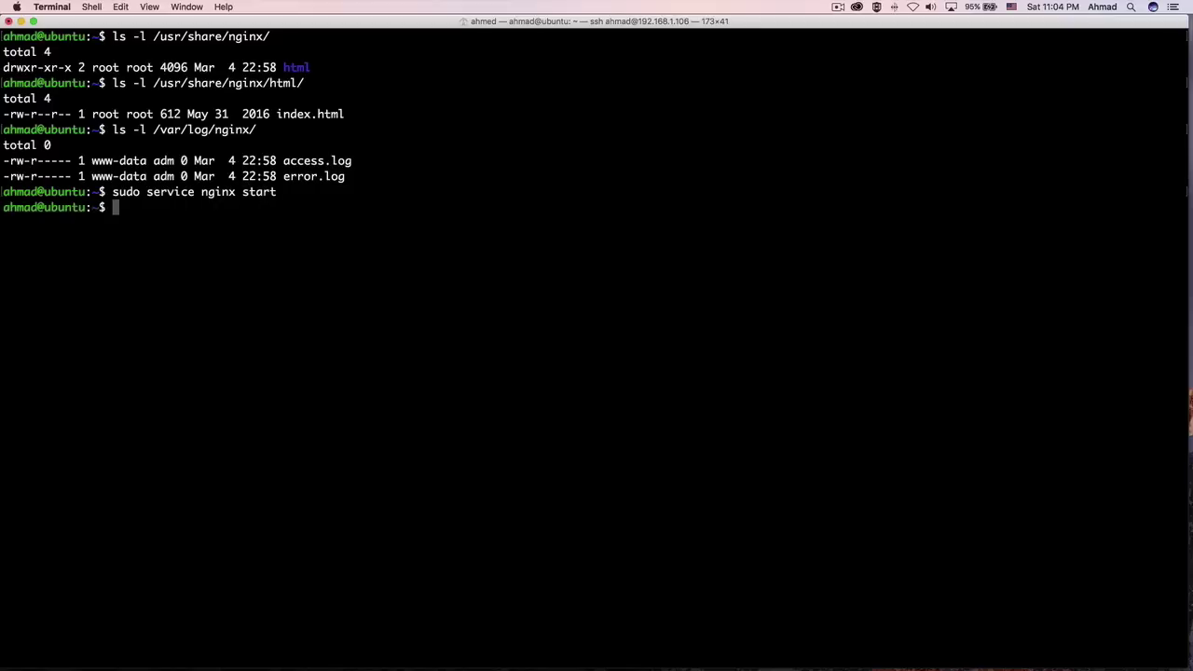
Step: Check the Ubuntu server's network interfaces with ifconfig -a, and load 192.168.1.106 in Firefox with the developer tools closed
{"action": "type", "text": "ifconfig -a"}
{"action": "key", "text": "Return"}
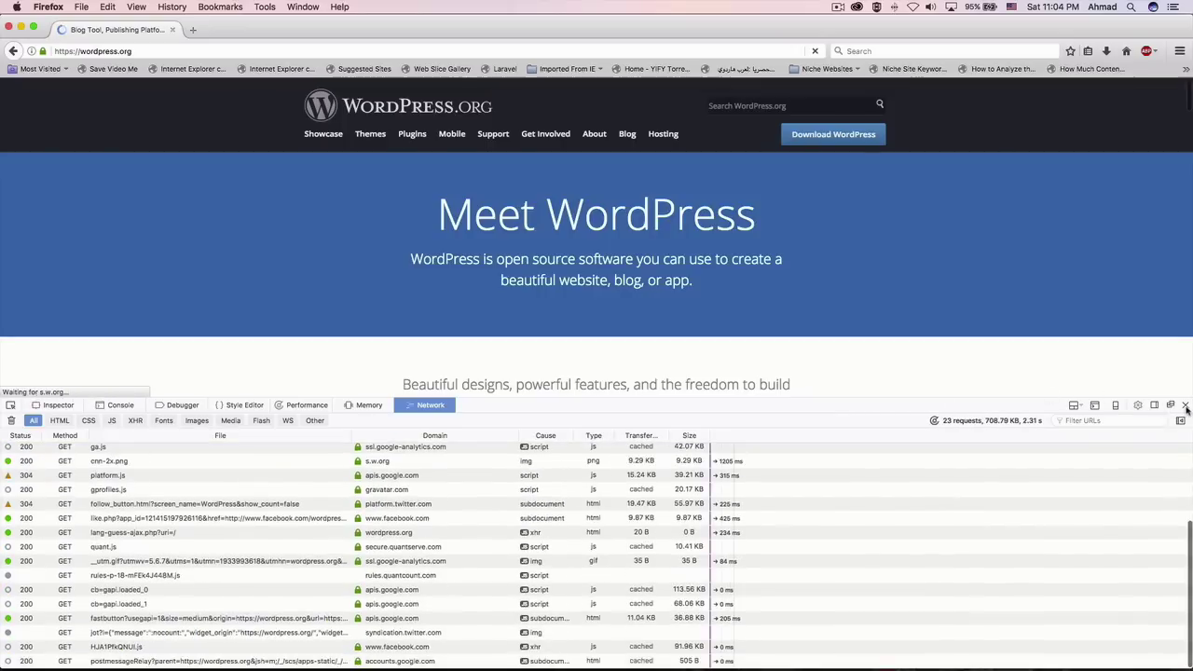
{"action": "left_click", "coordinate": [1184, 406]}
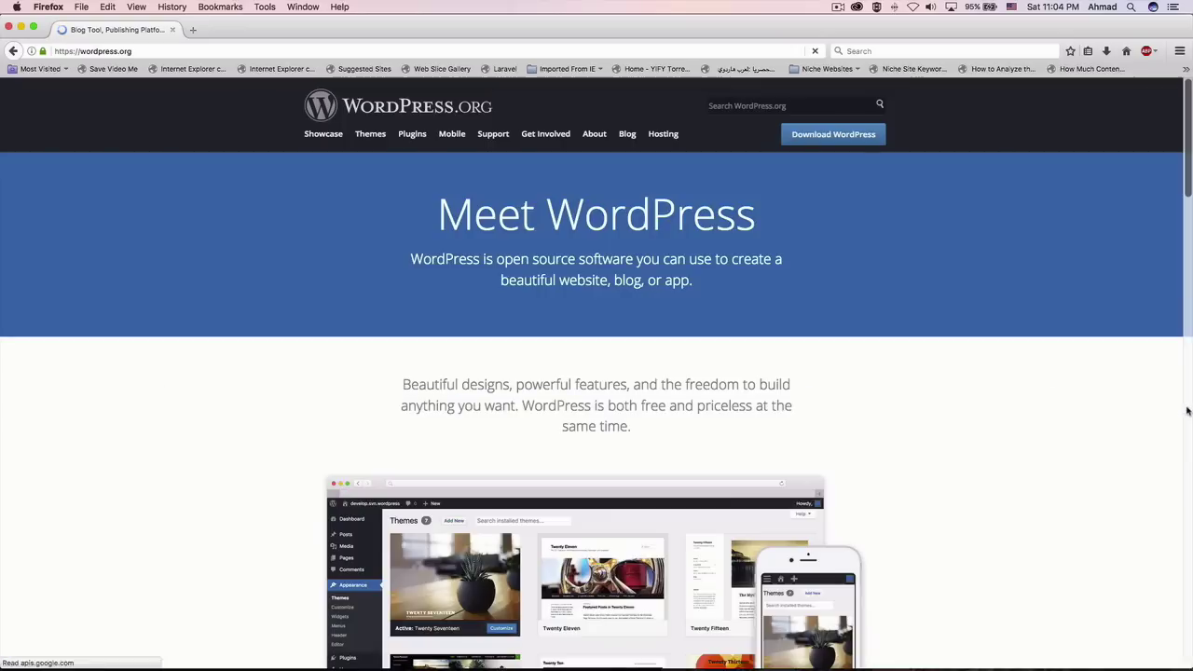
{"action": "left_click", "coordinate": [227, 48]}
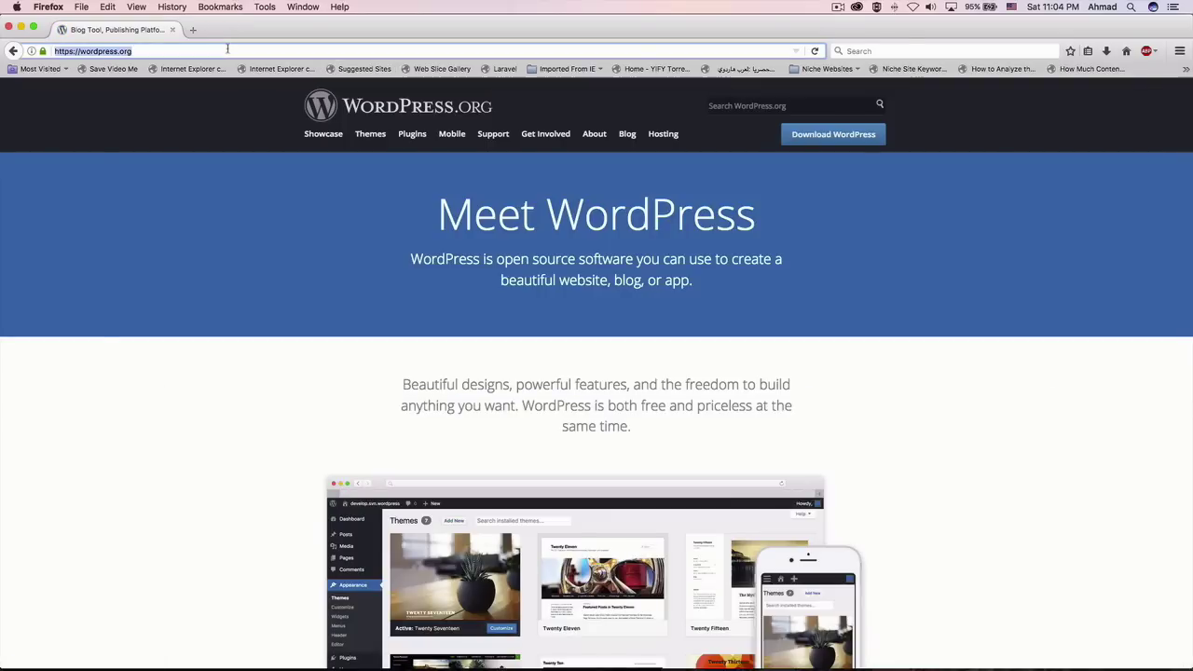
{"action": "type", "text": "192.16"}
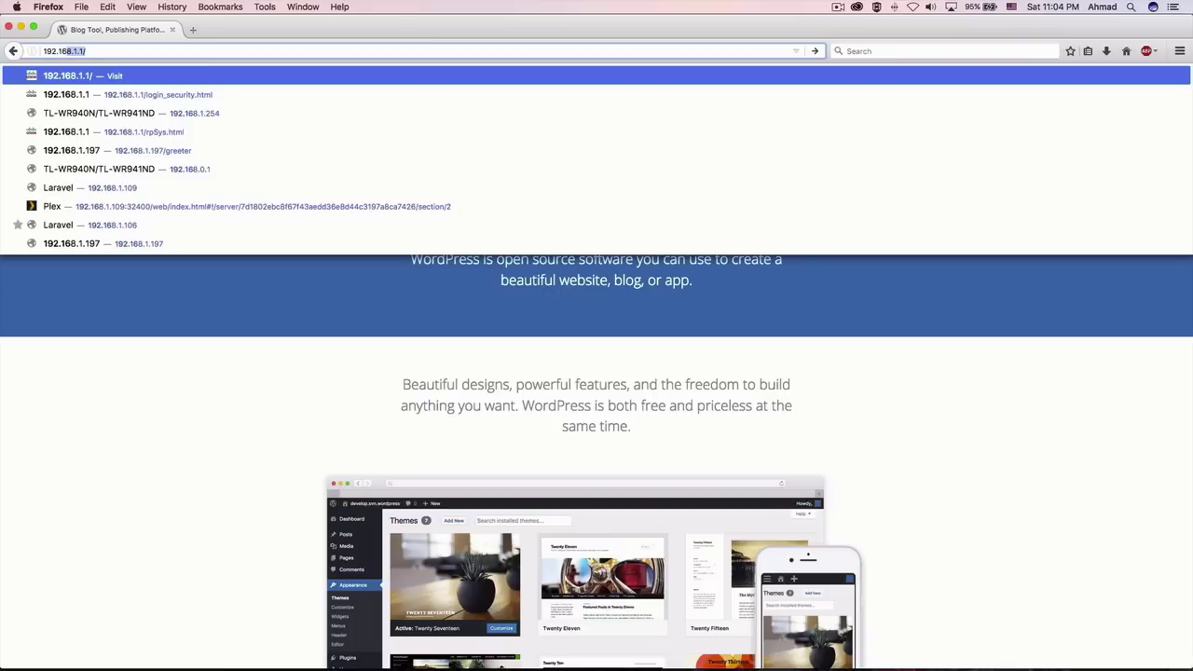
{"action": "type", "text": "8.1"}
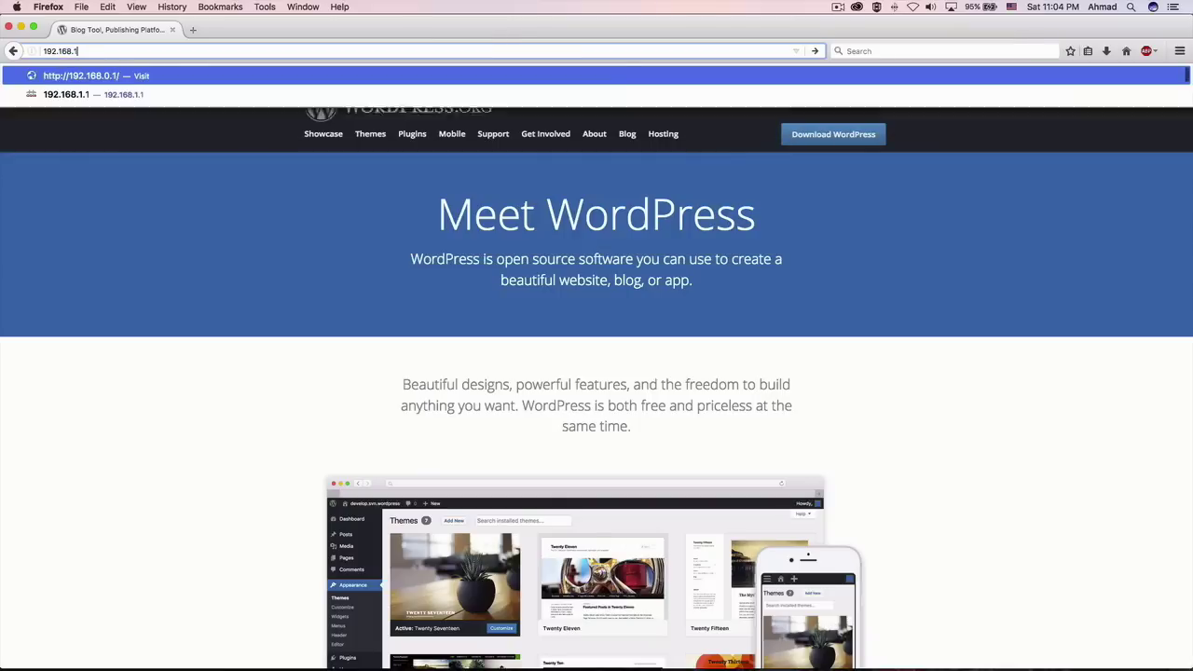
{"action": "type", "text": ".106"}
{"action": "key", "text": "Return"}
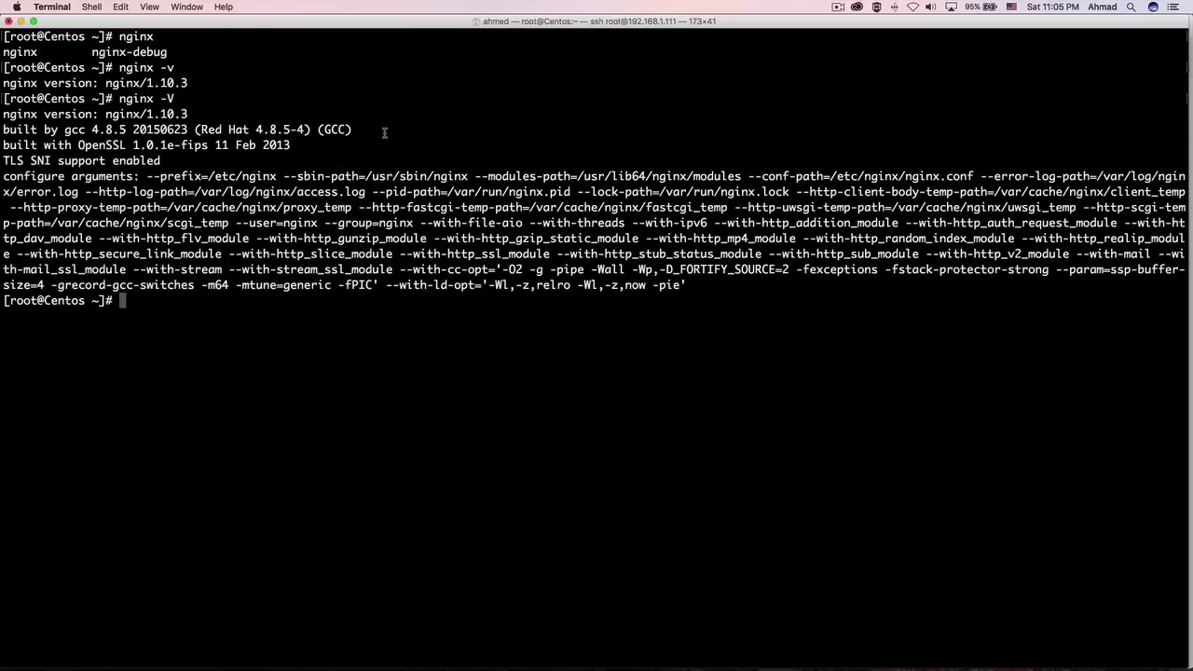
Step: Clear the CentOS server's terminal in Terminal and start the nginx service with the service command
{"action": "key", "text": "ctrl+l"}
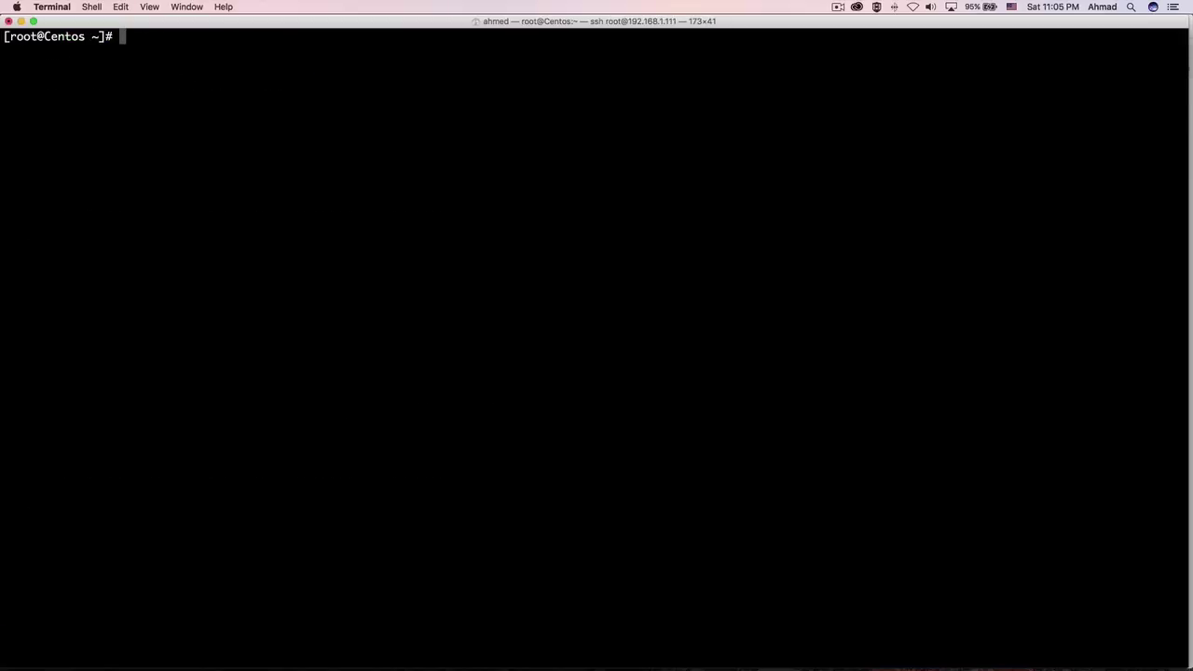
{"action": "type", "text": "service nginx start"}
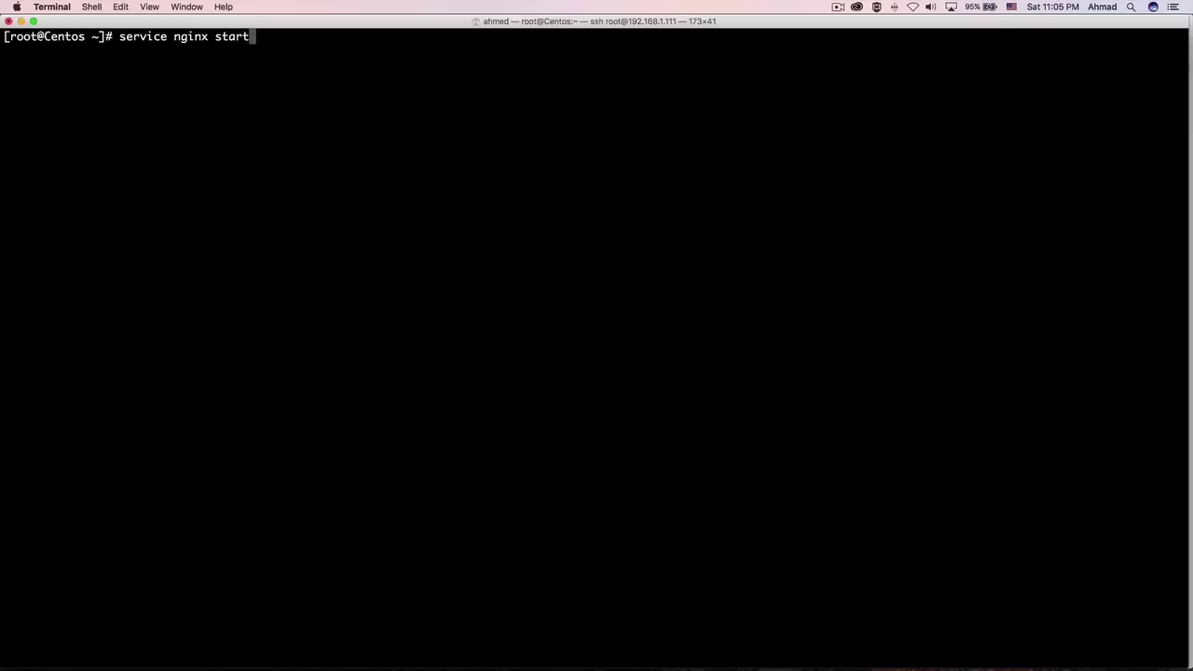
{"action": "key", "text": "Return"}
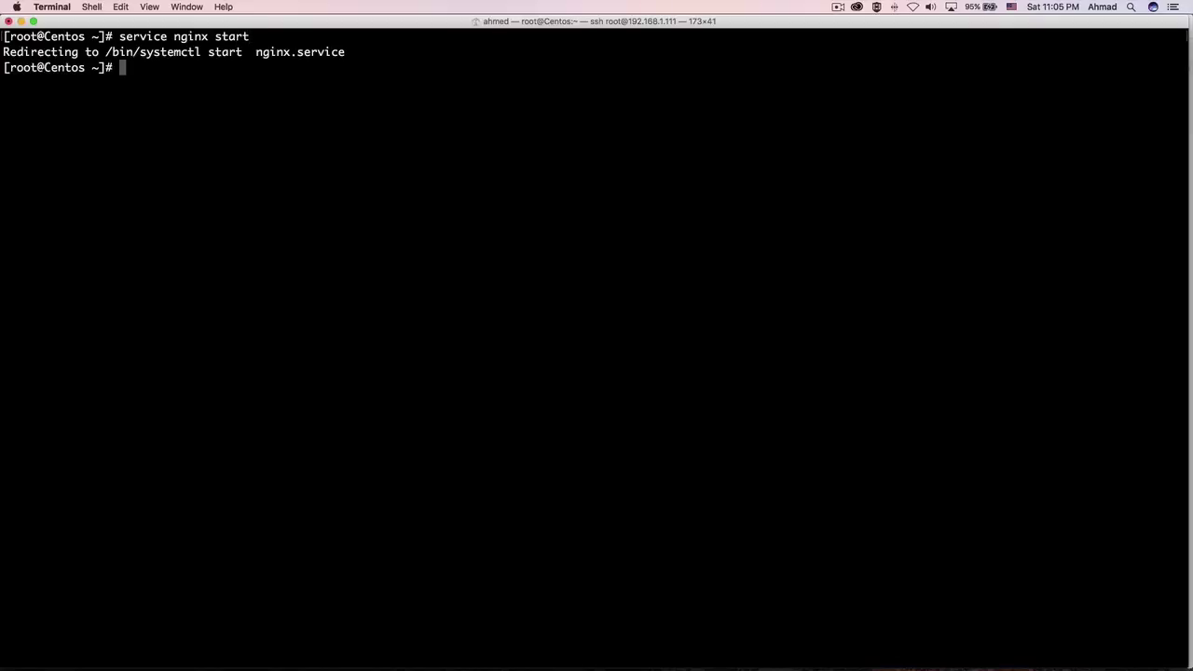
Step: Check the CentOS server's addresses with ip addr, and load 192.168.1.111 in a new Firefox tab
{"action": "type", "text": "ip addr"}
{"action": "key", "text": "Return"}
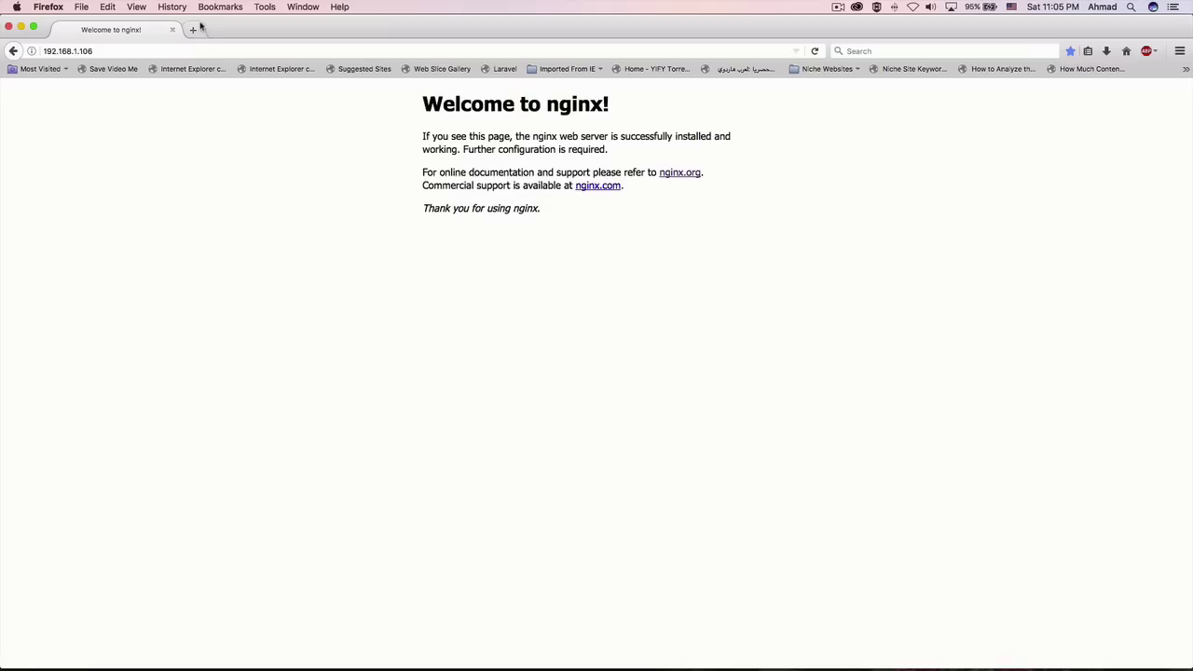
{"action": "left_click", "coordinate": [195, 29]}
{"action": "type", "text": "19"}
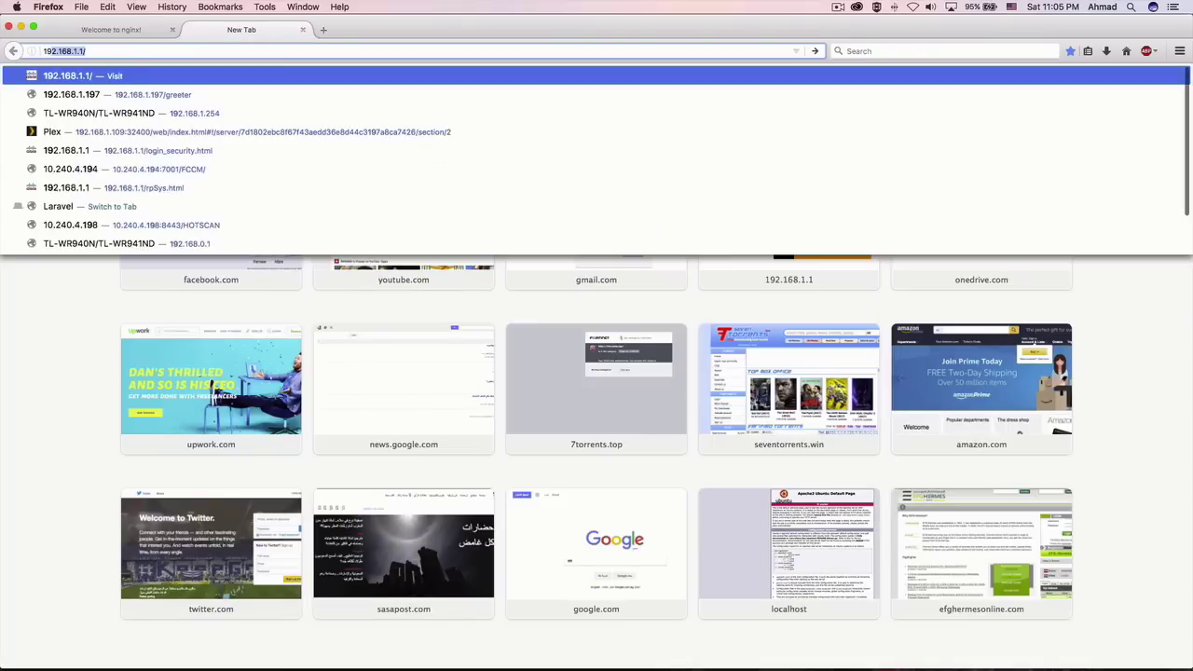
{"action": "type", "text": "2.168."}
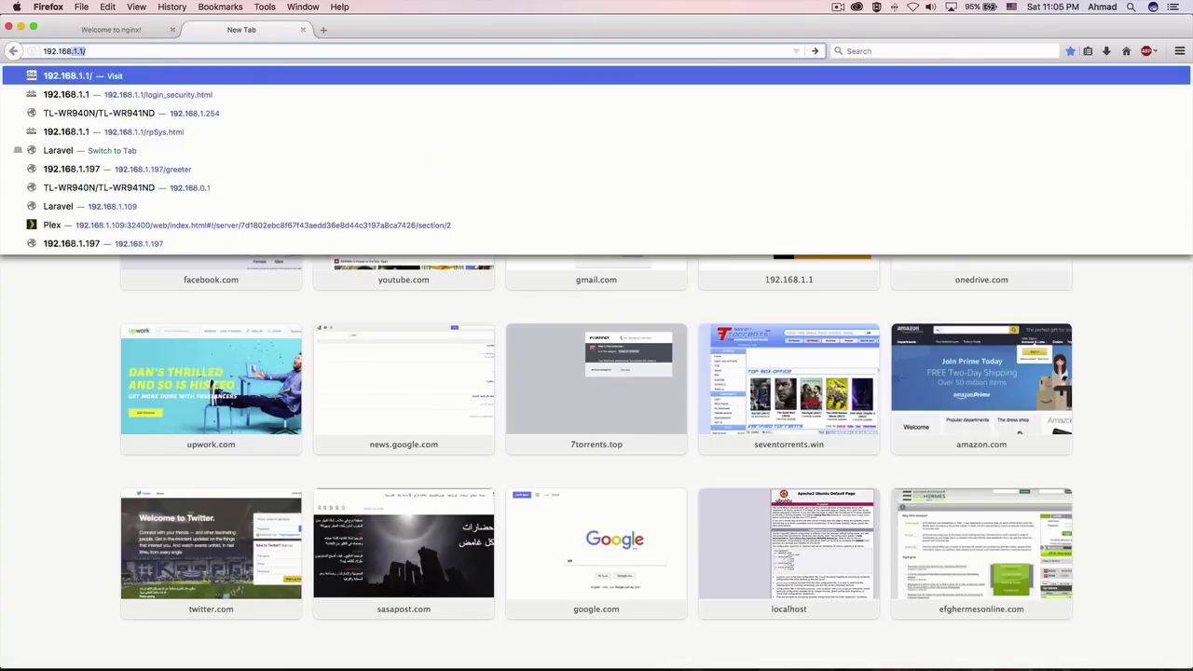
{"action": "type", "text": "1.111"}
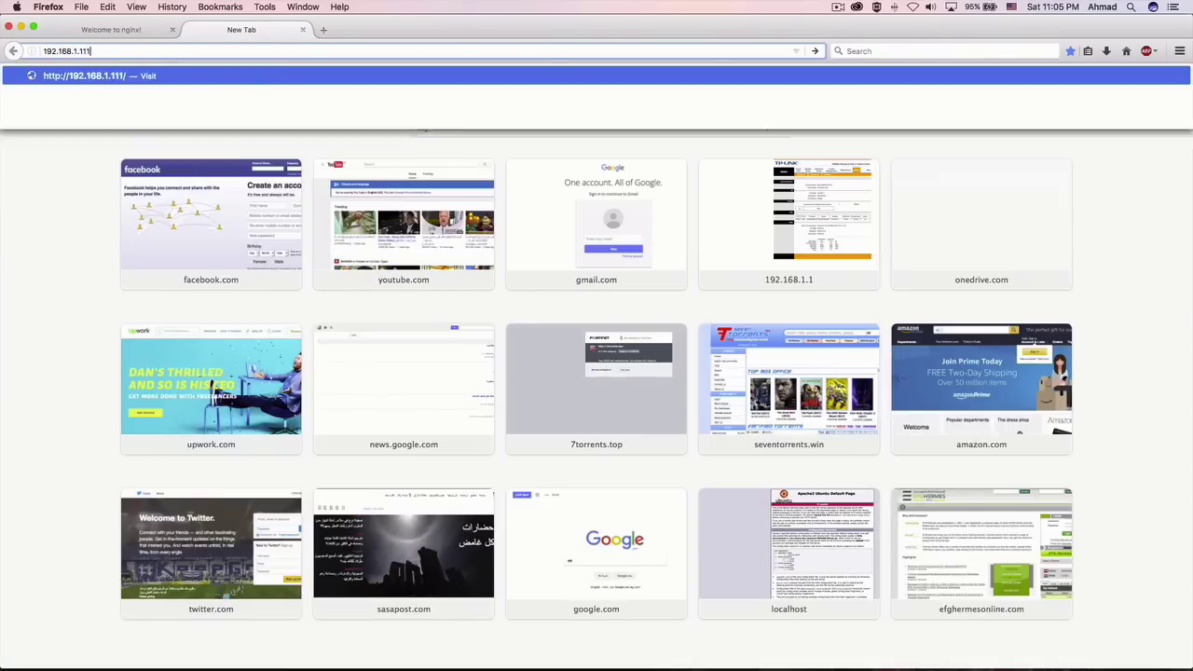
{"action": "key", "text": "Return"}
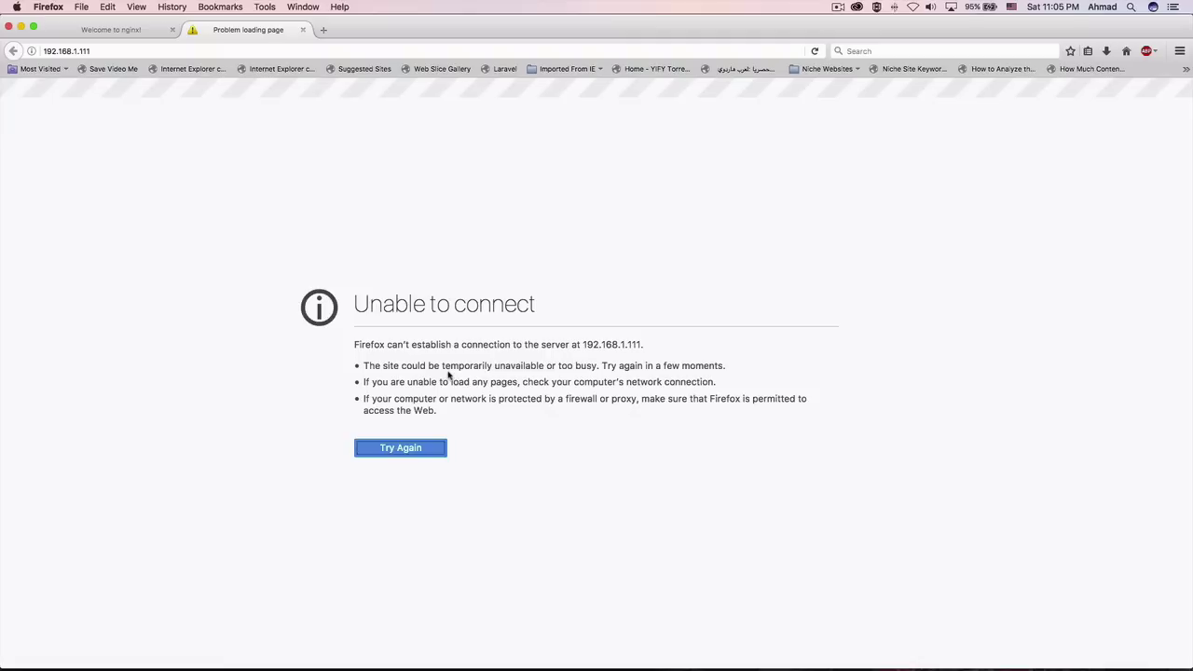
Step: Switch to Terminal and permanently open port 80/tcp in the CentOS firewall using firewall-cmd
{"action": "key", "text": "super+Tab"}
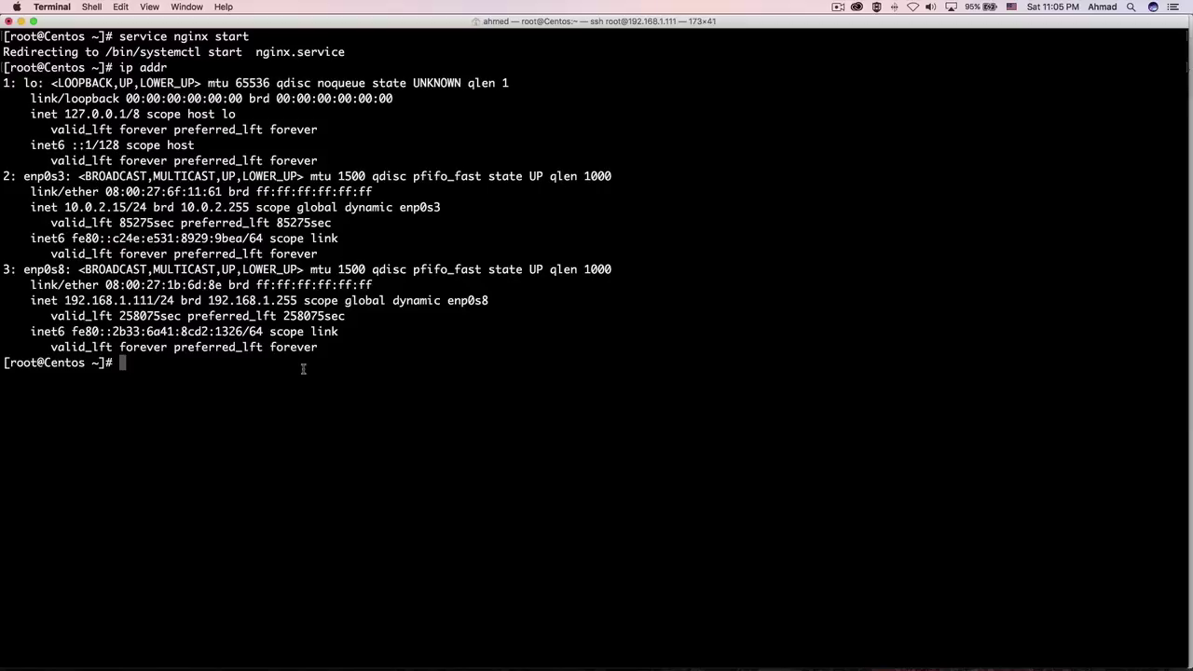
{"action": "type", "text": "firewall-cmd "}
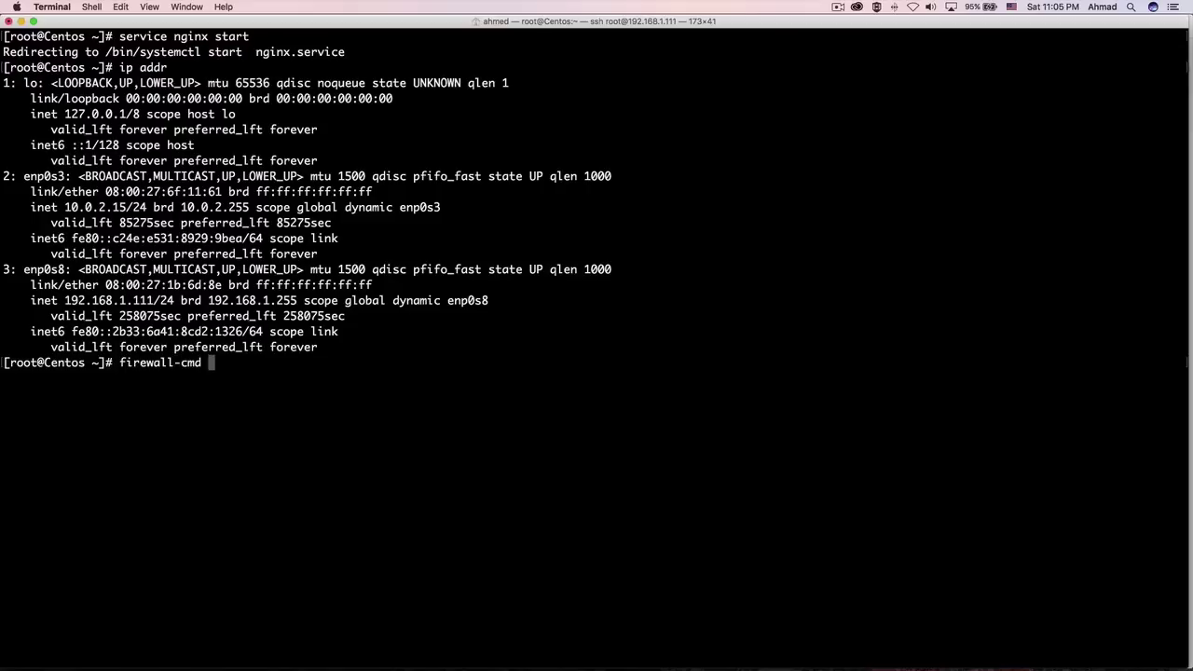
{"action": "type", "text": "--permanent --add"}
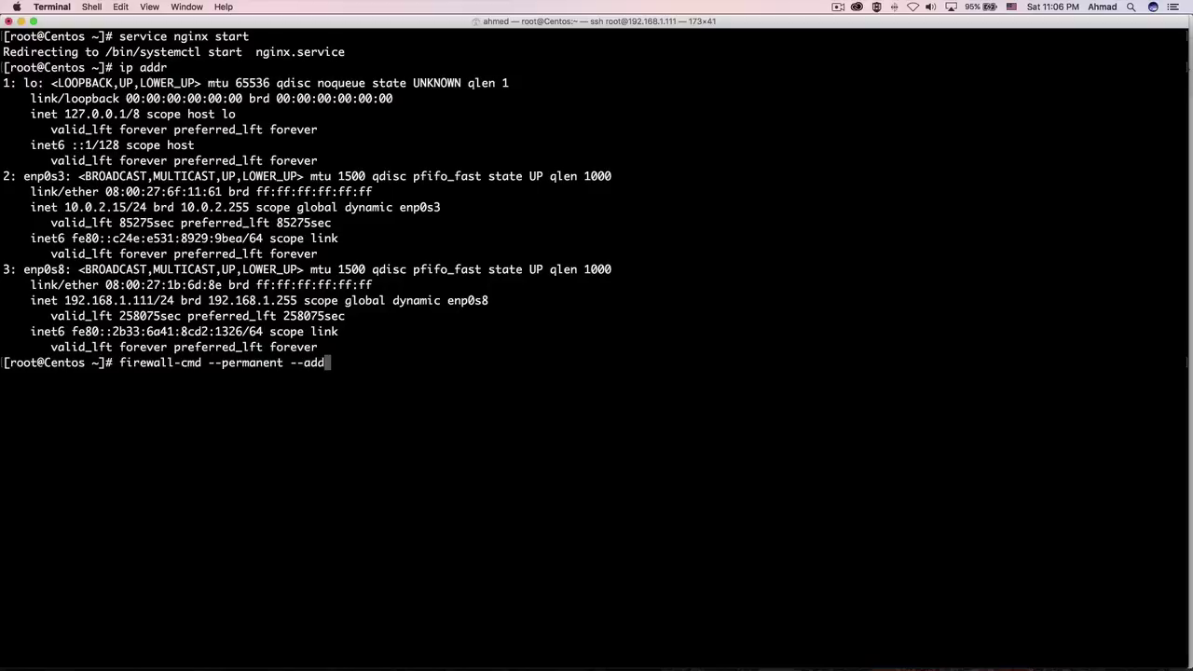
{"action": "type", "text": "-port "}
{"action": "type", "text": "80/tcp"}
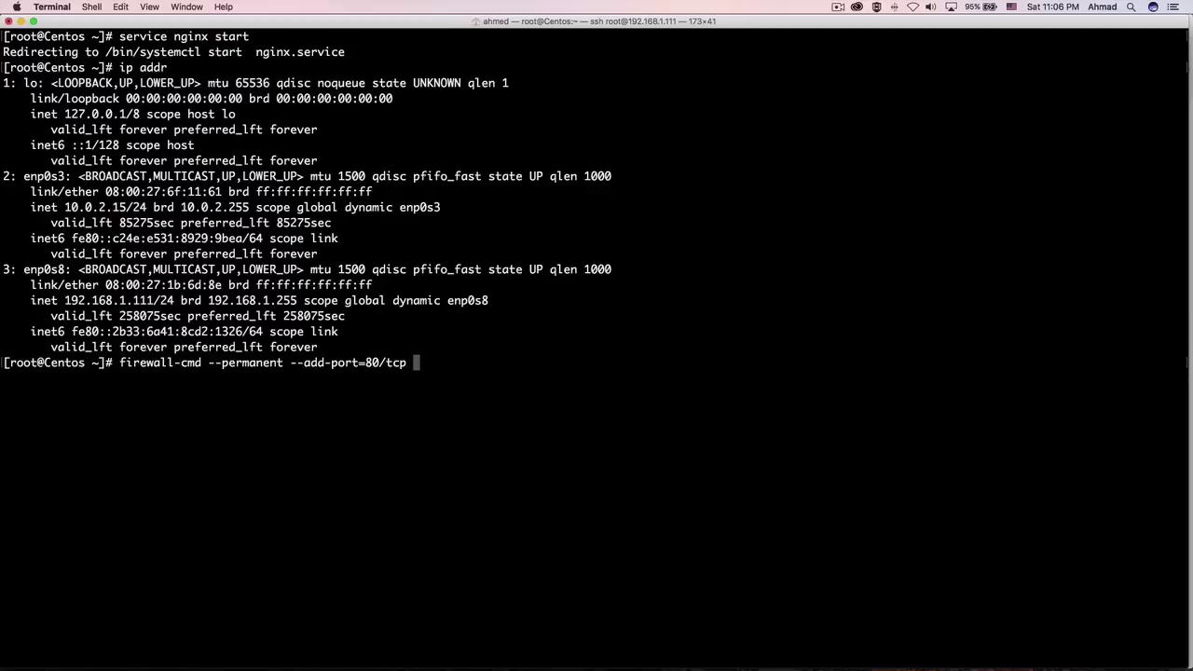
{"action": "key", "text": "Return"}
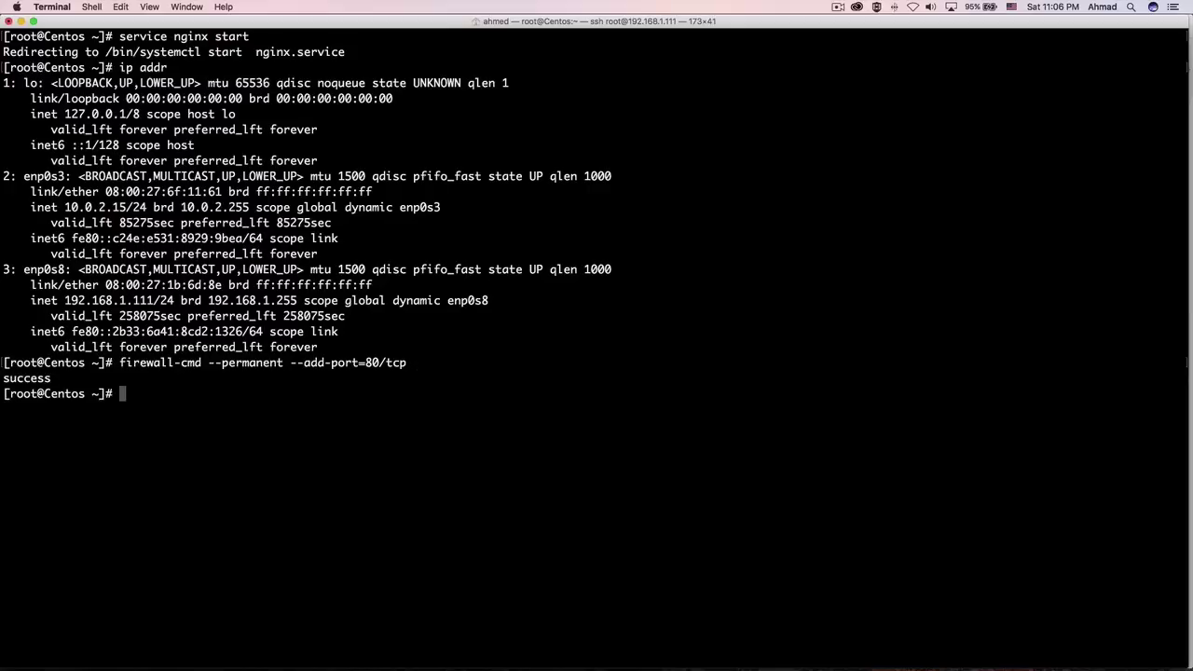
Step: Reload the CentOS firewall rules using firewall-cmd with the --reload option
{"action": "type", "text": "firewall-cmd "}
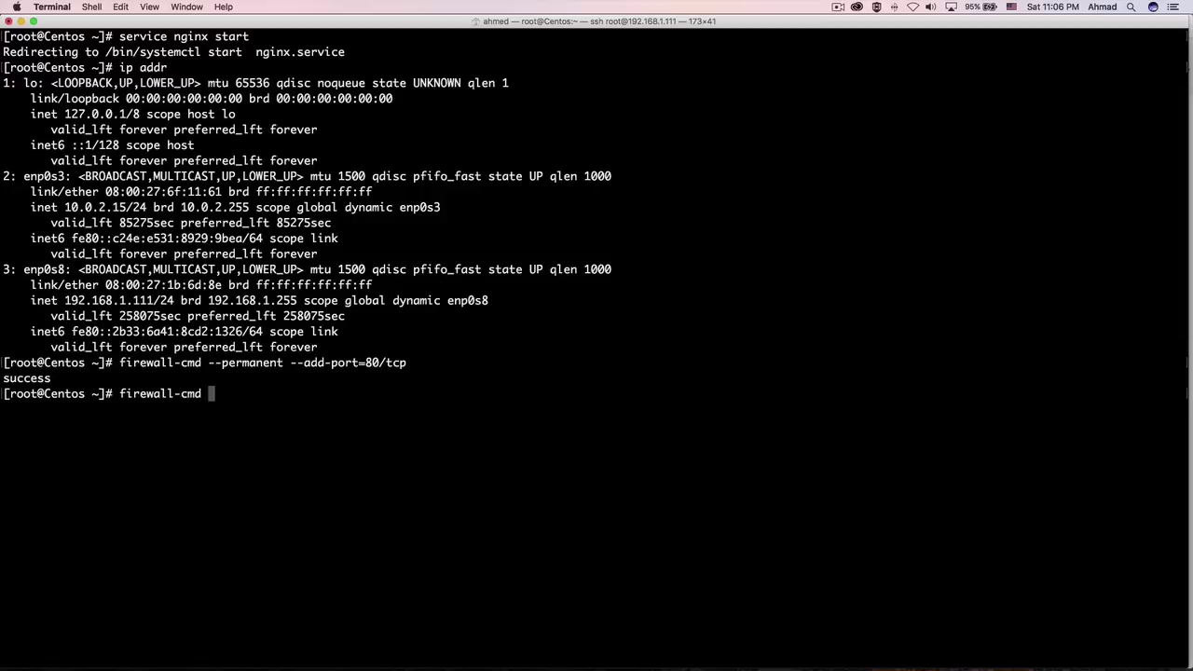
{"action": "type", "text": "--reload"}
{"action": "key", "text": "Return"}
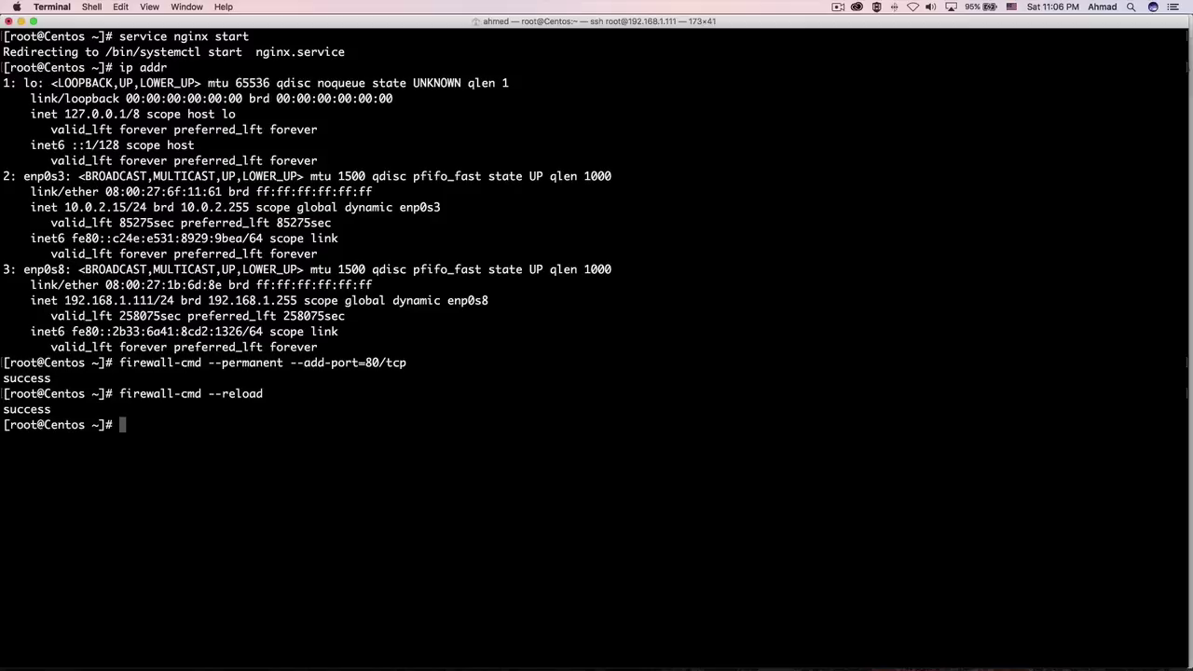
Step: Switch to Firefox, retry loading the CentOS server's page at 192.168.1.111, and view the tab showing the Ubuntu server's page
{"action": "key", "text": "super+Tab"}
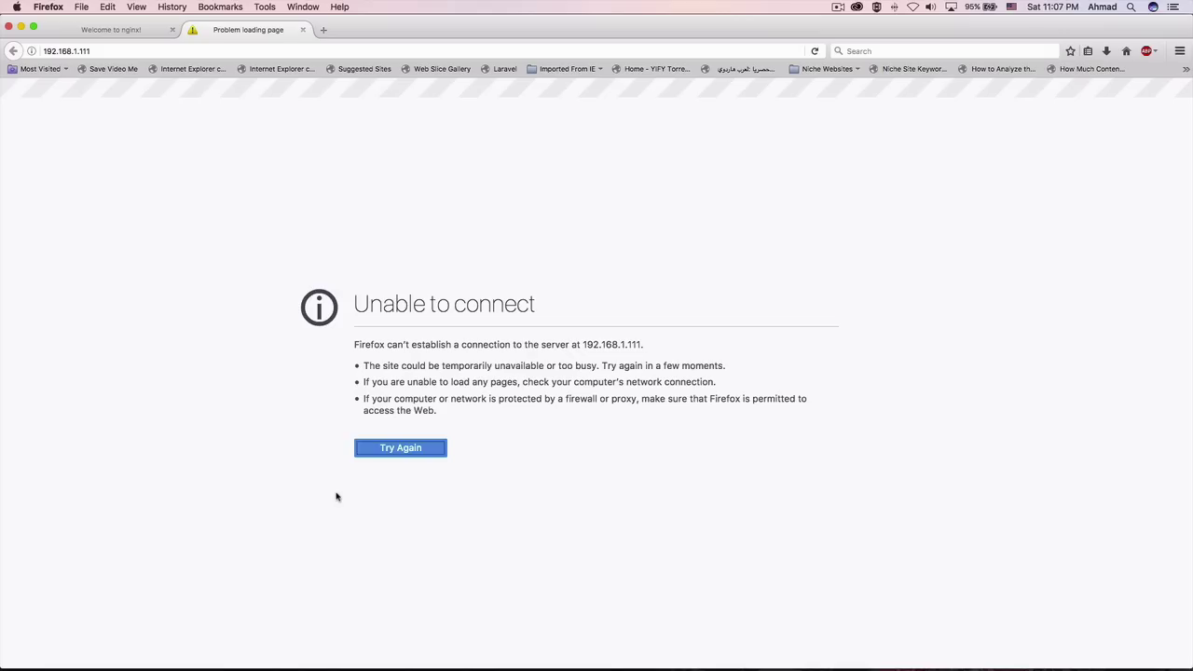
{"action": "left_click", "coordinate": [386, 454]}
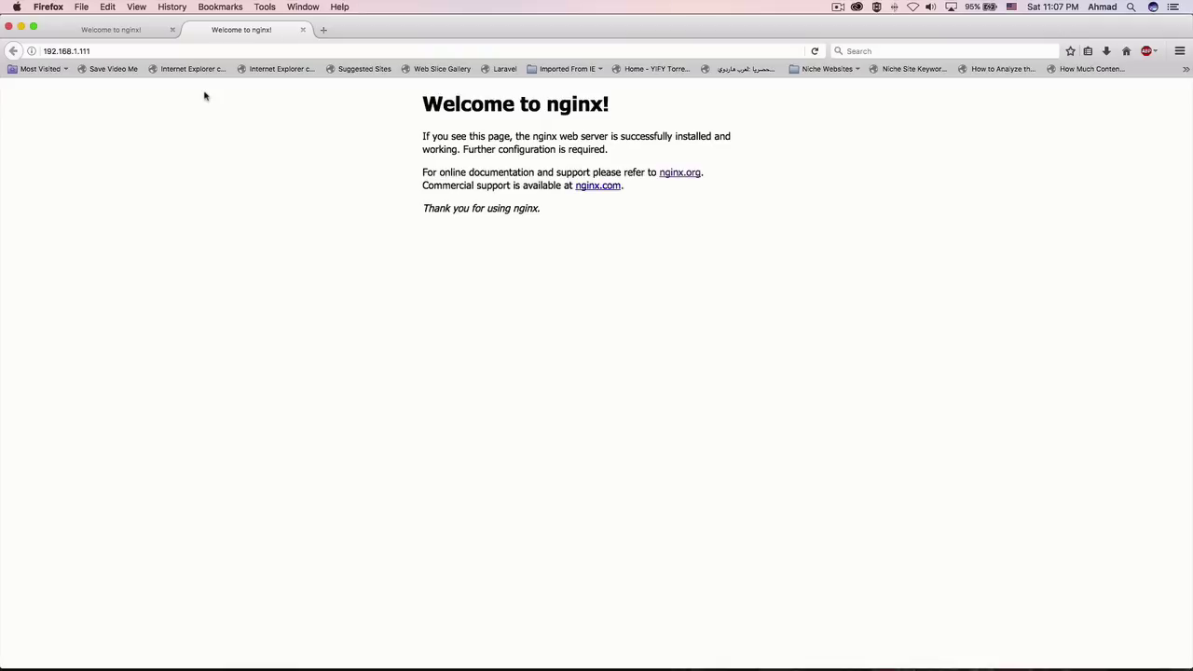
{"action": "left_click", "coordinate": [112, 31]}
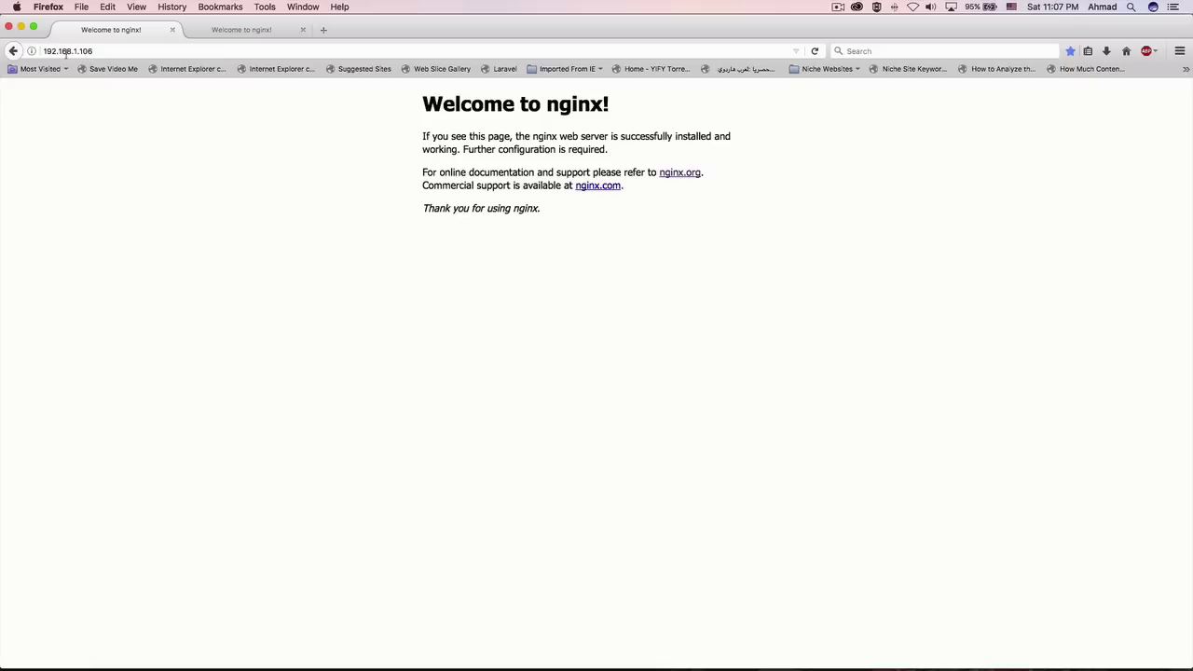
Step: View the CentOS server's welcome page, select UbuntuServer in VirtualBox, and shut down the CentOS server from Terminal with poweroff
{"action": "left_click", "coordinate": [240, 34]}
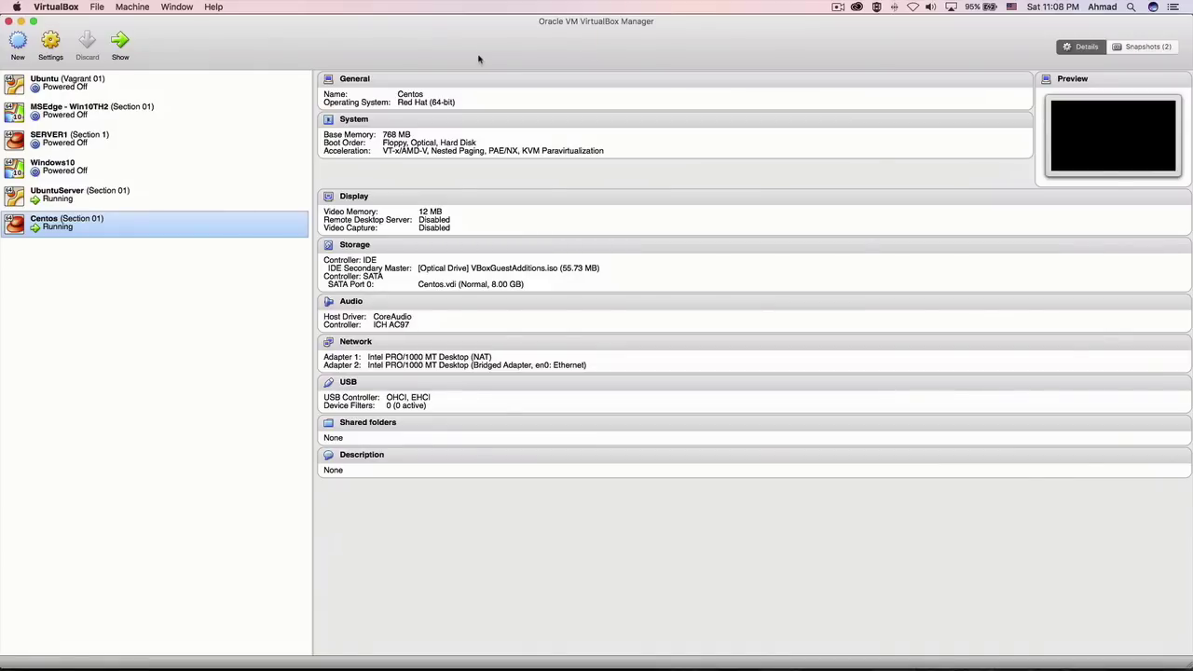
{"action": "left_click", "coordinate": [109, 194]}
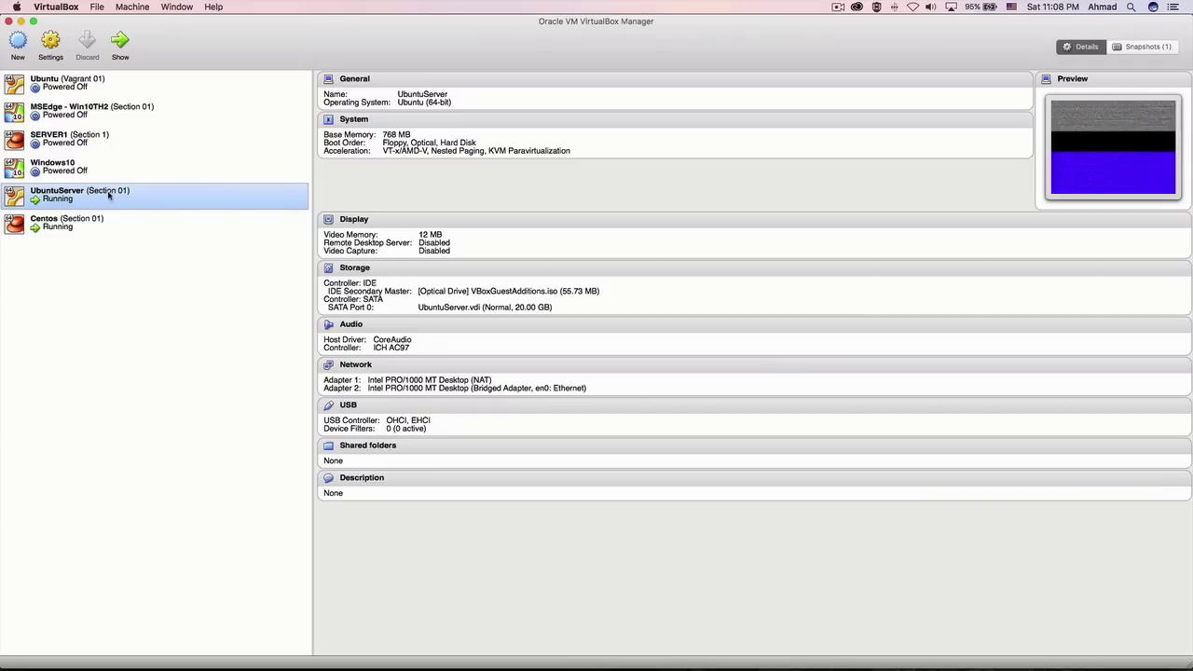
{"action": "key", "text": "super+Tab"}
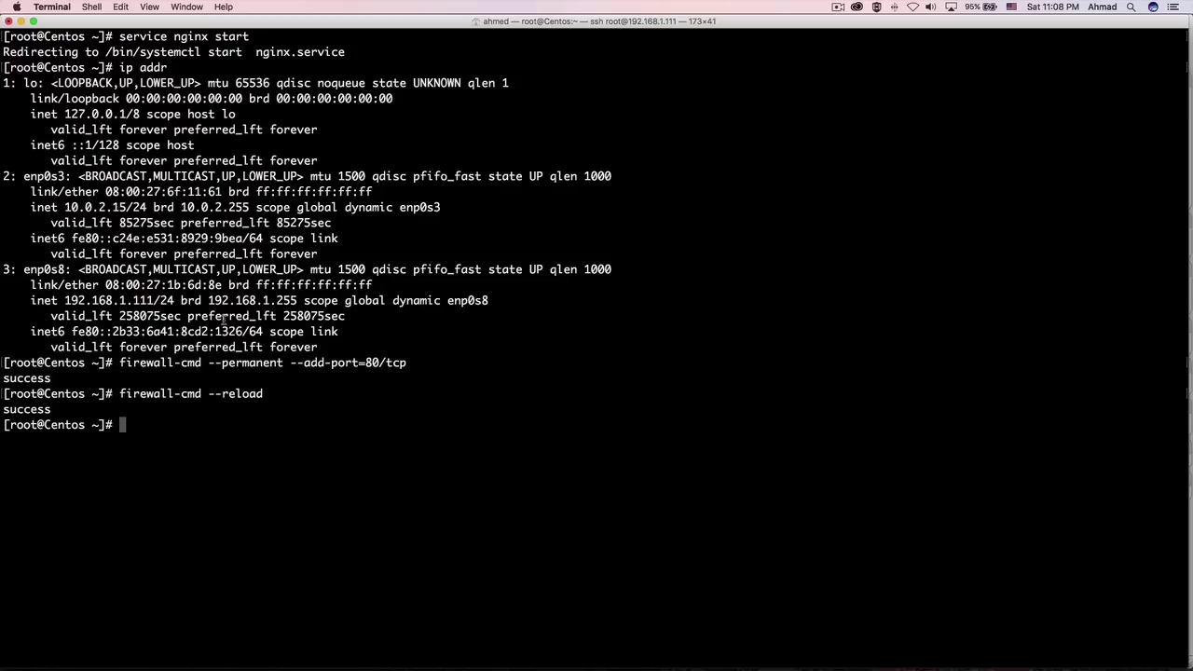
{"action": "type", "text": "poweroff"}
{"action": "key", "text": "Return"}
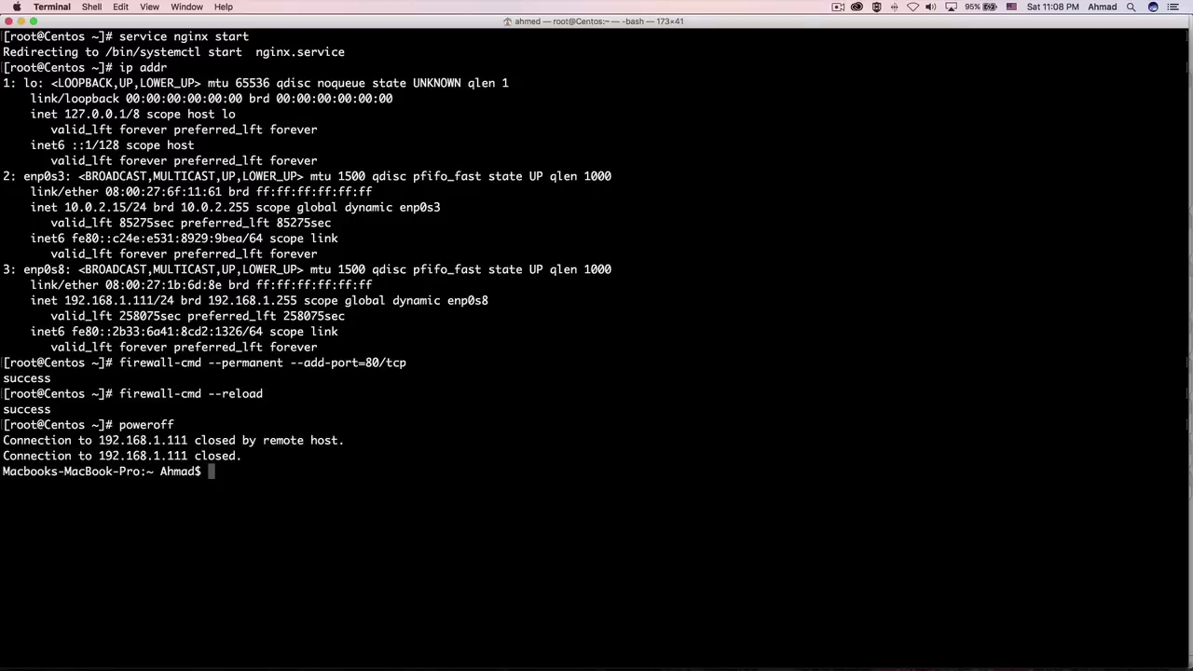
Step: Clear the Ubuntu server's terminal session and shut that server down with sudo poweroff
{"action": "key", "text": "super+grave"}
{"action": "key", "text": "ctrl+l"}
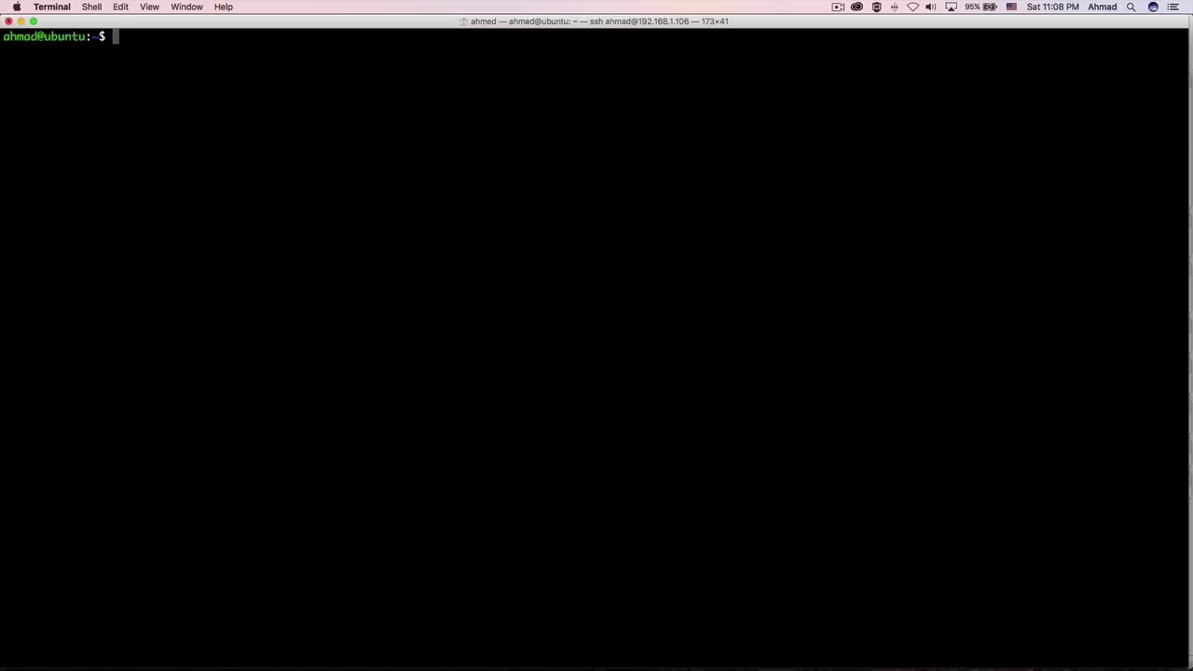
{"action": "type", "text": "sudo powe"}
{"action": "key", "text": "BackSpace"}
{"action": "key", "text": "BackSpace"}
{"action": "type", "text": "weroff"}
{"action": "key", "text": "Return"}
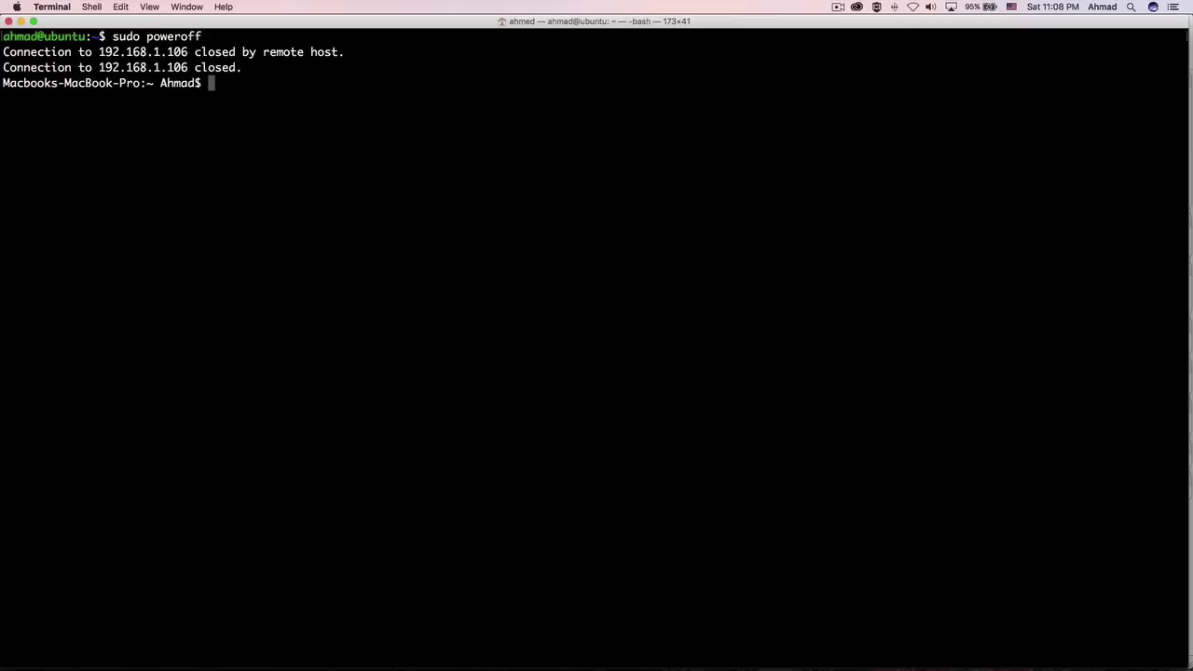
Step: Switch to VirtualBox and restore UbuntuServer to the Section 01 snapshot without creating a snapshot of its current state
{"action": "key", "text": "super+Tab"}
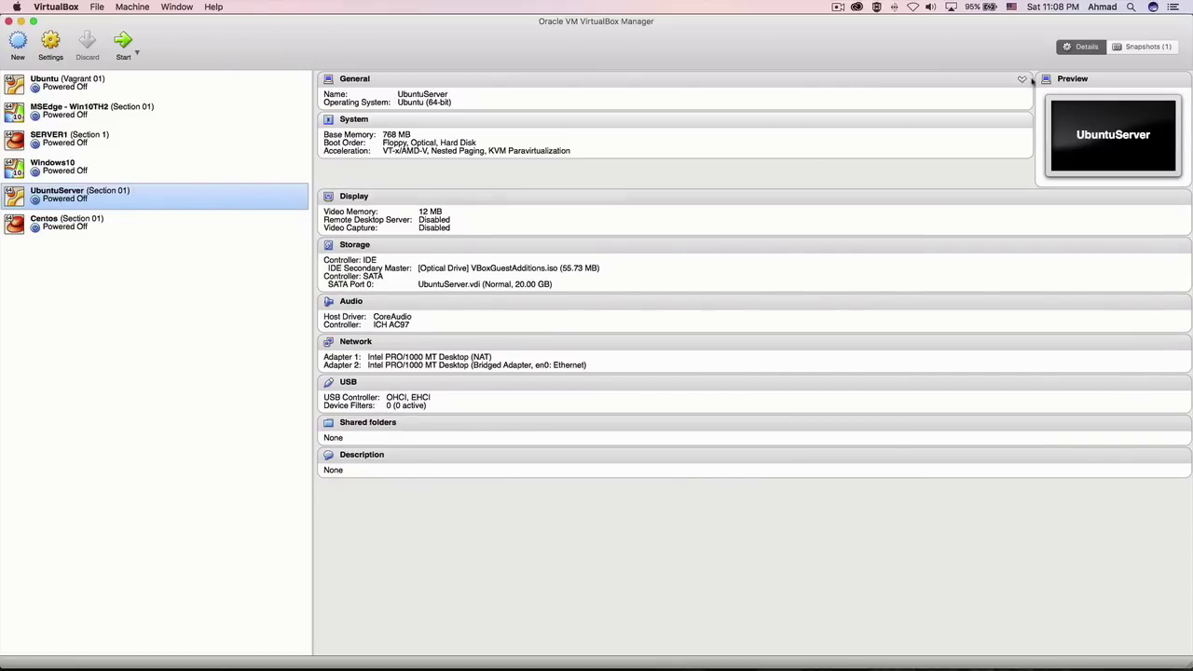
{"action": "left_click", "coordinate": [1146, 47]}
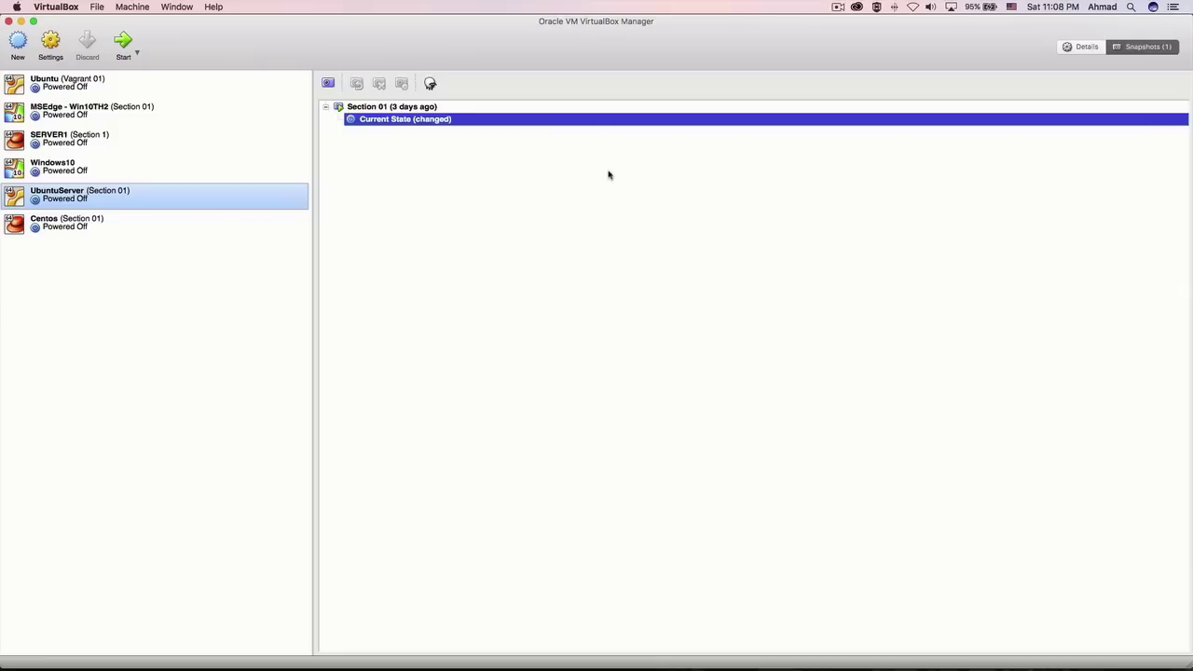
{"action": "left_click", "coordinate": [392, 106]}
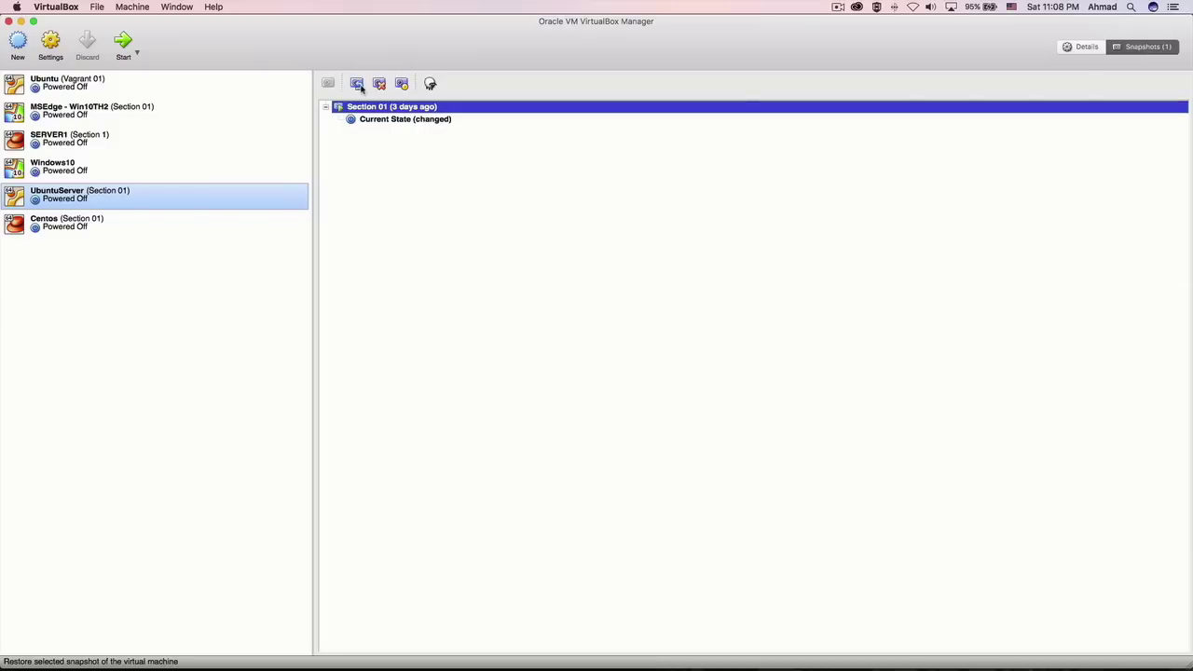
{"action": "left_click", "coordinate": [357, 83]}
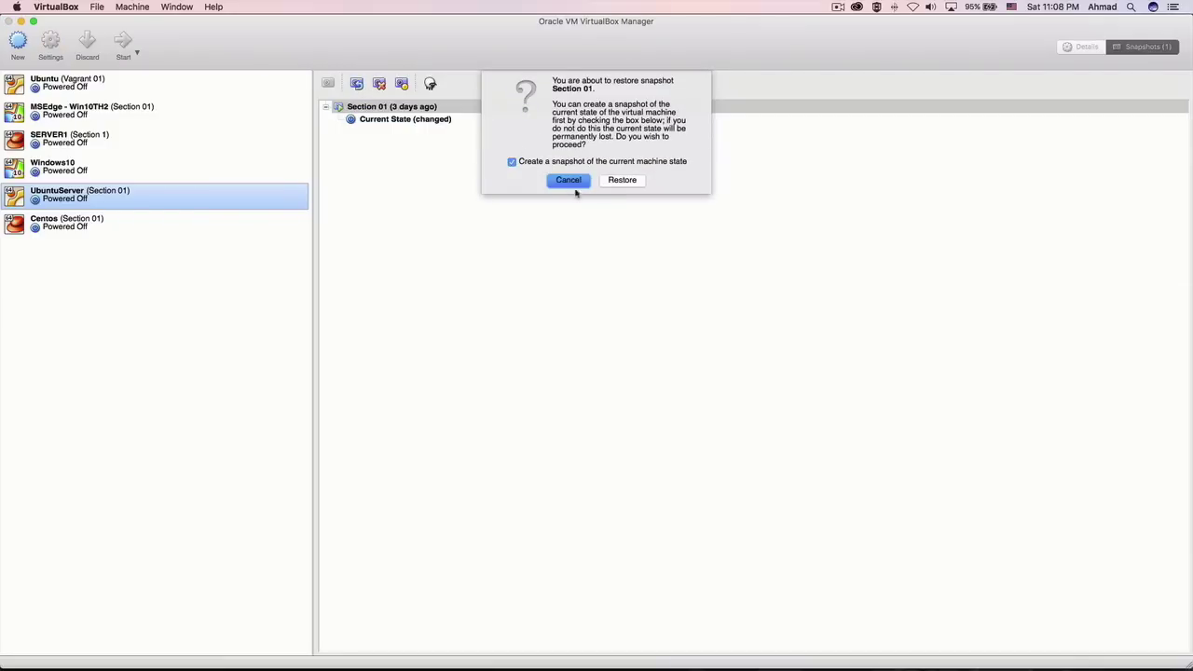
{"action": "left_click", "coordinate": [568, 165]}
{"action": "left_click", "coordinate": [621, 185]}
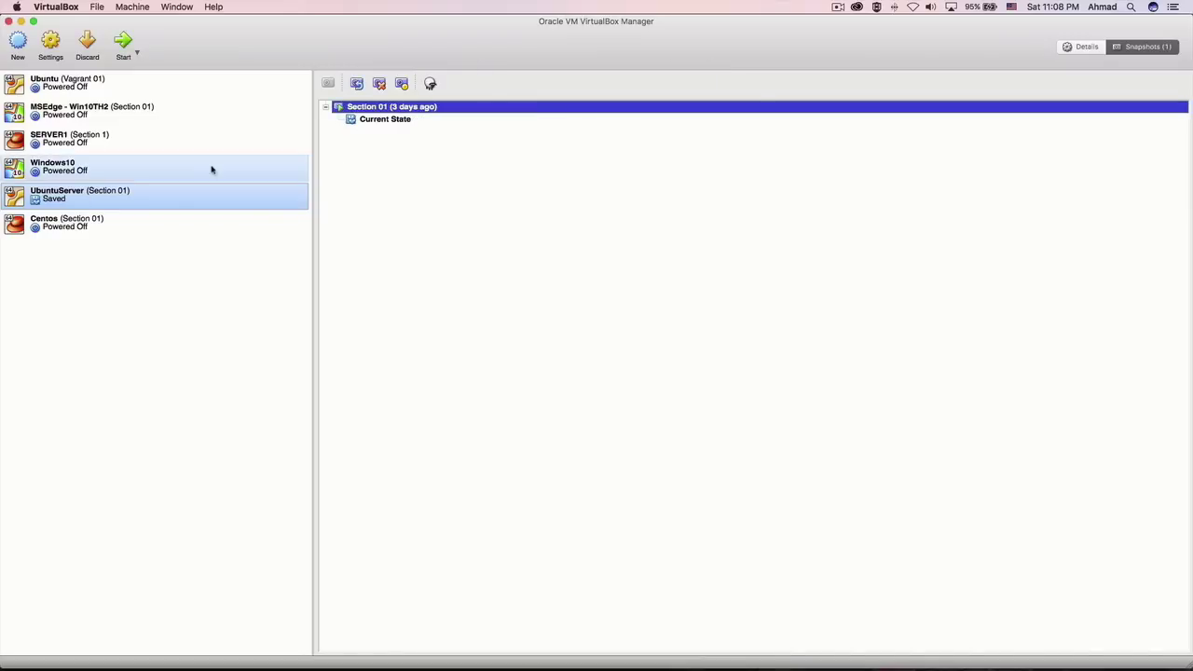
Step: Restore the Centos machine to its Section 01 snapshot and start both the UbuntuServer and Centos virtual machines
{"action": "left_click", "coordinate": [92, 227]}
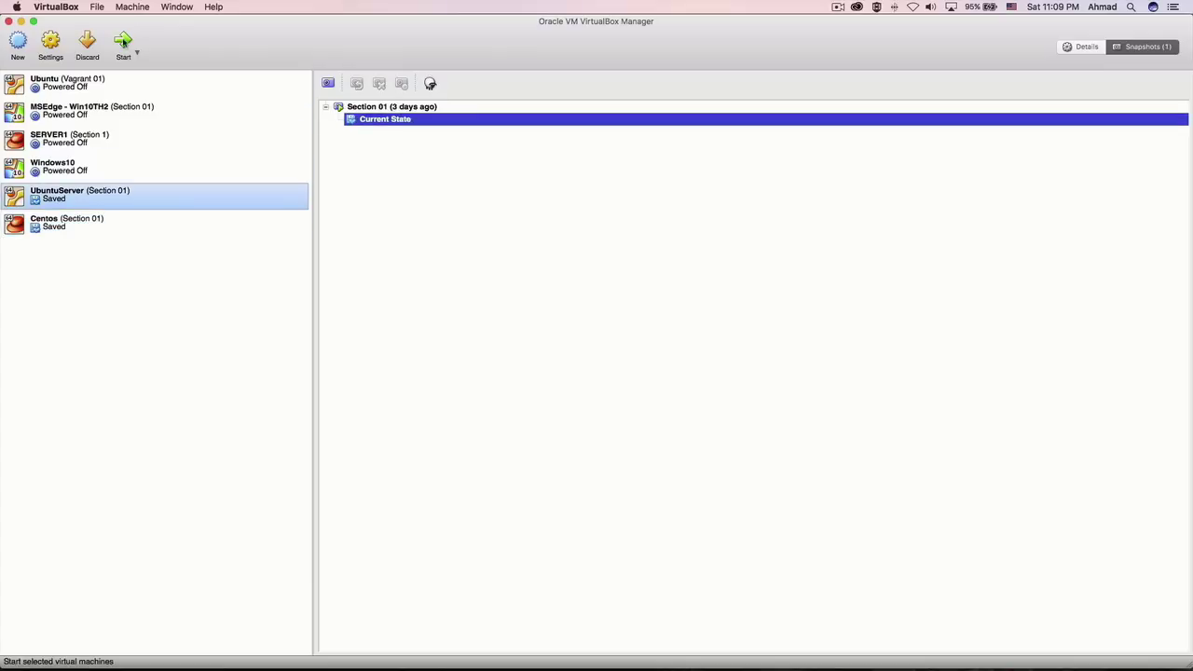
{"action": "left_click", "coordinate": [123, 42]}
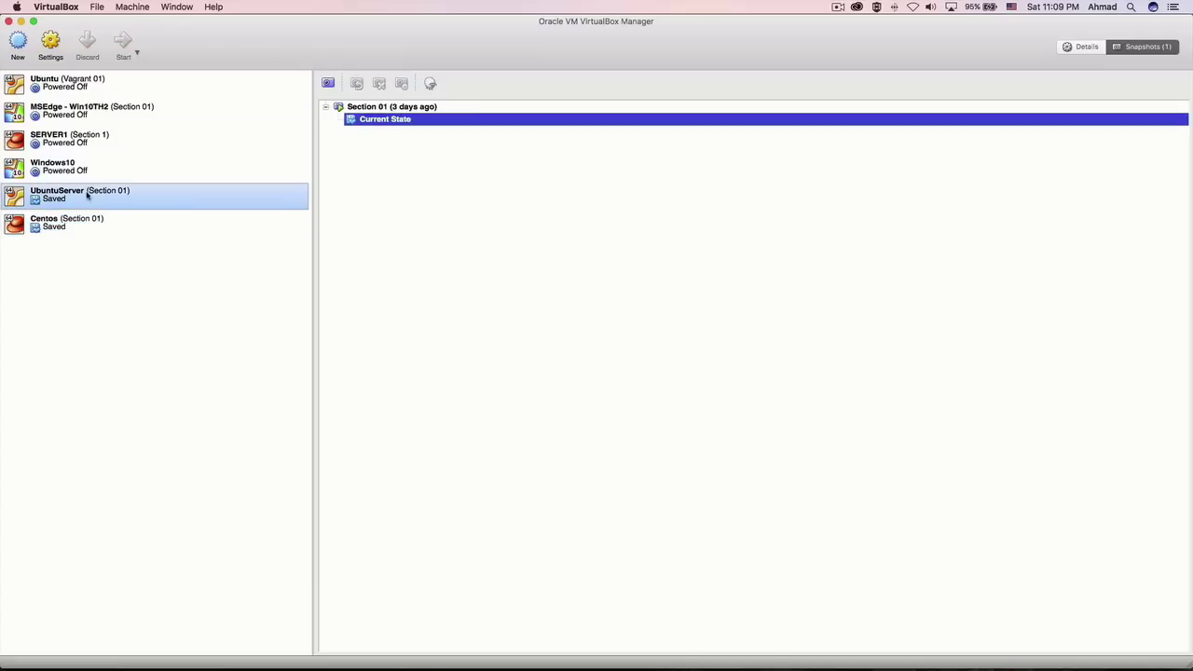
Step: Switch to Terminal and reconnect to the Ubuntu server at 192.168.1.106 over SSH, entering the account password
{"action": "key", "text": "super+Tab"}
{"action": "key", "text": "Up"}
{"action": "key", "text": "Return"}
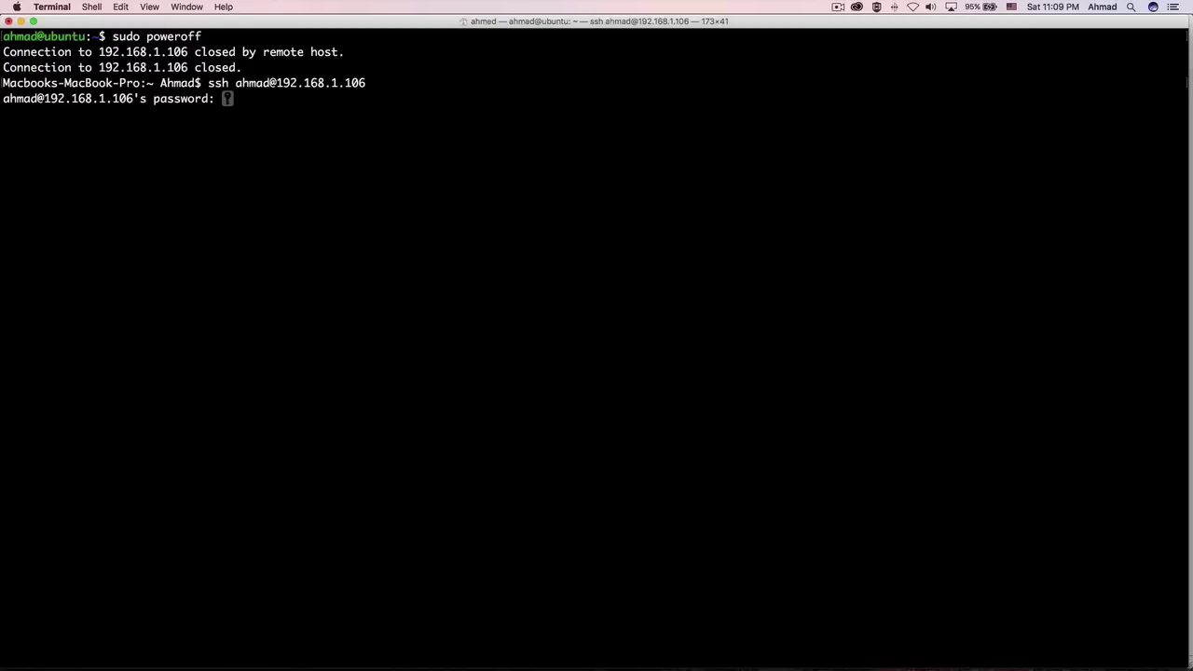
{"action": "key", "text": "Return"}
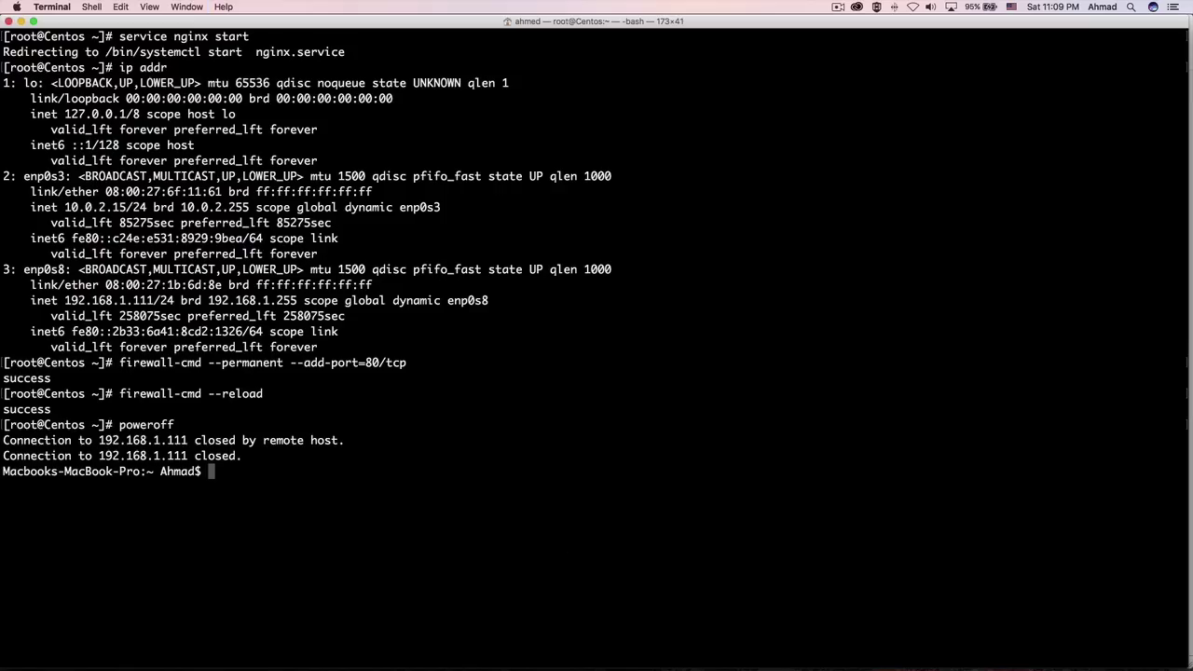
{"action": "key", "text": "ctrl+l"}
{"action": "key", "text": "Up"}
{"action": "key", "text": "Return"}
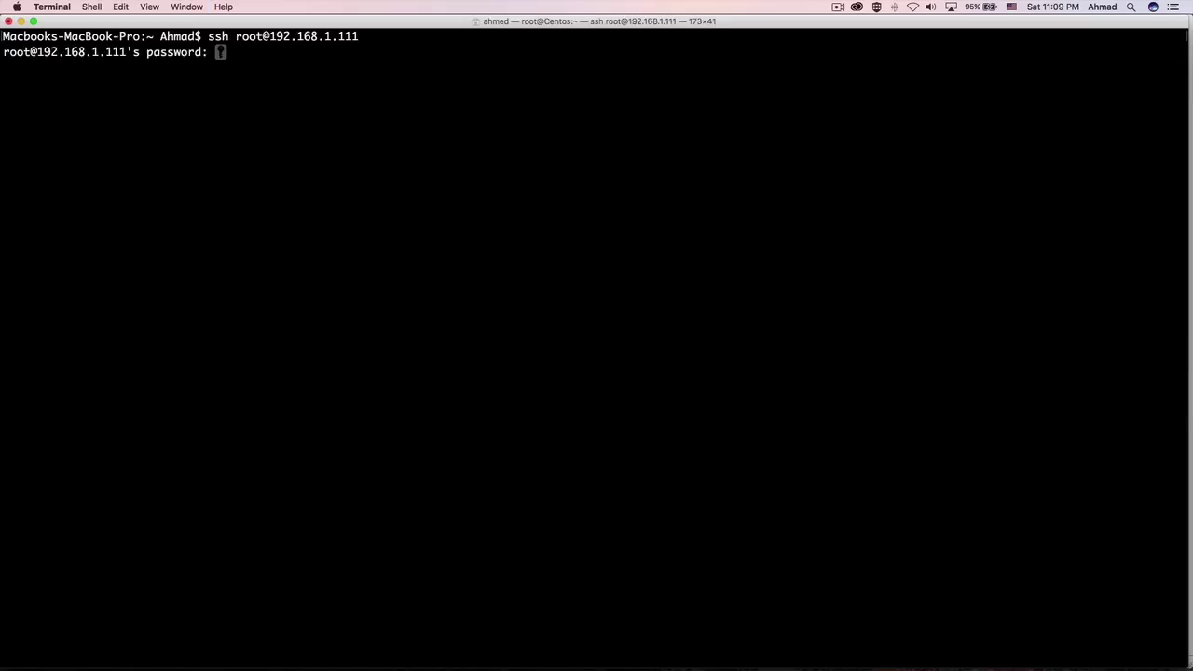
{"action": "key", "text": "Return"}
Step: Run nginx on the CentOS server and on the Ubuntu server to check whether it is installed
{"action": "type", "text": "nginx"}
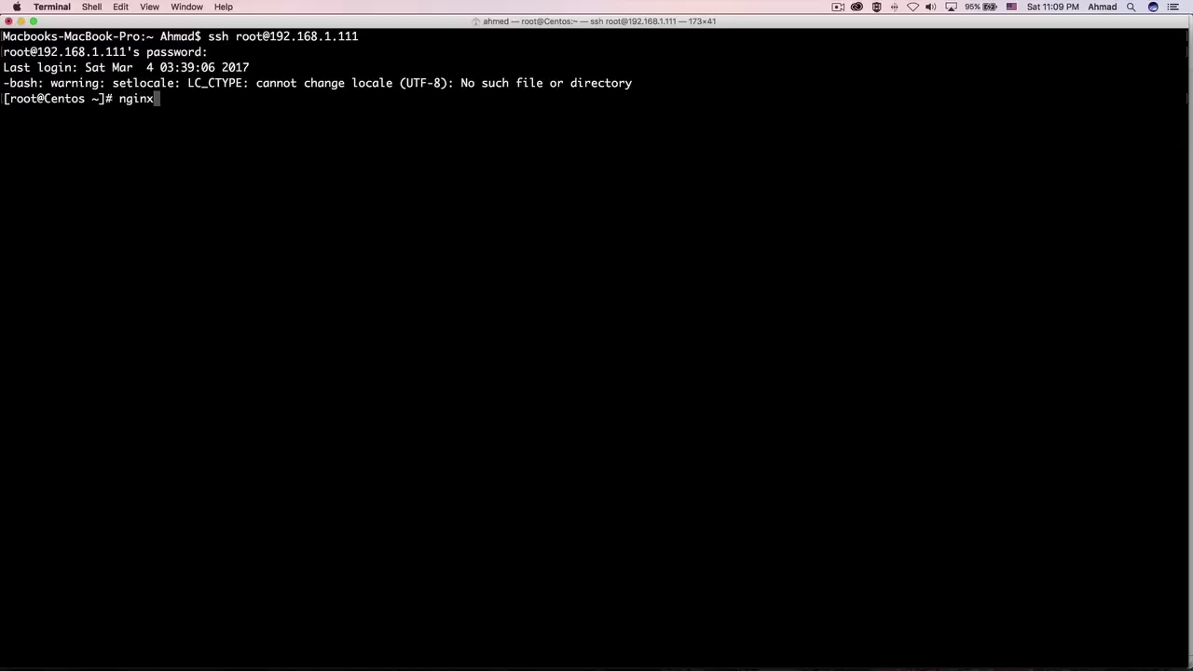
{"action": "key", "text": "Return"}
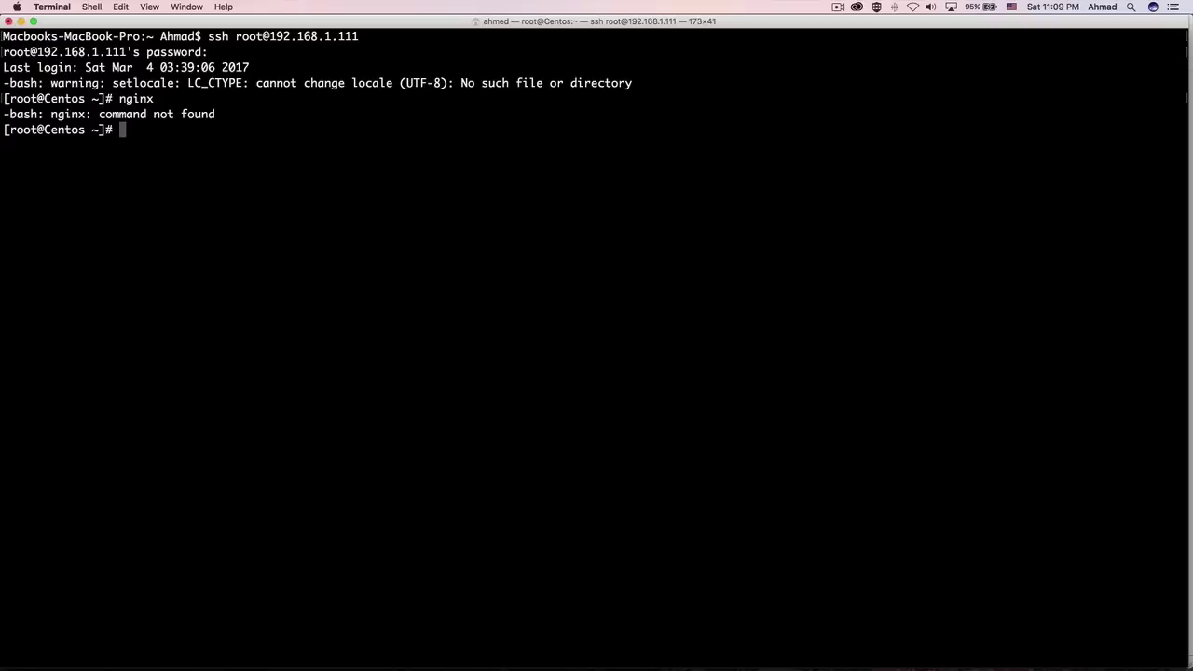
{"action": "left_click", "coordinate": [390, 253]}
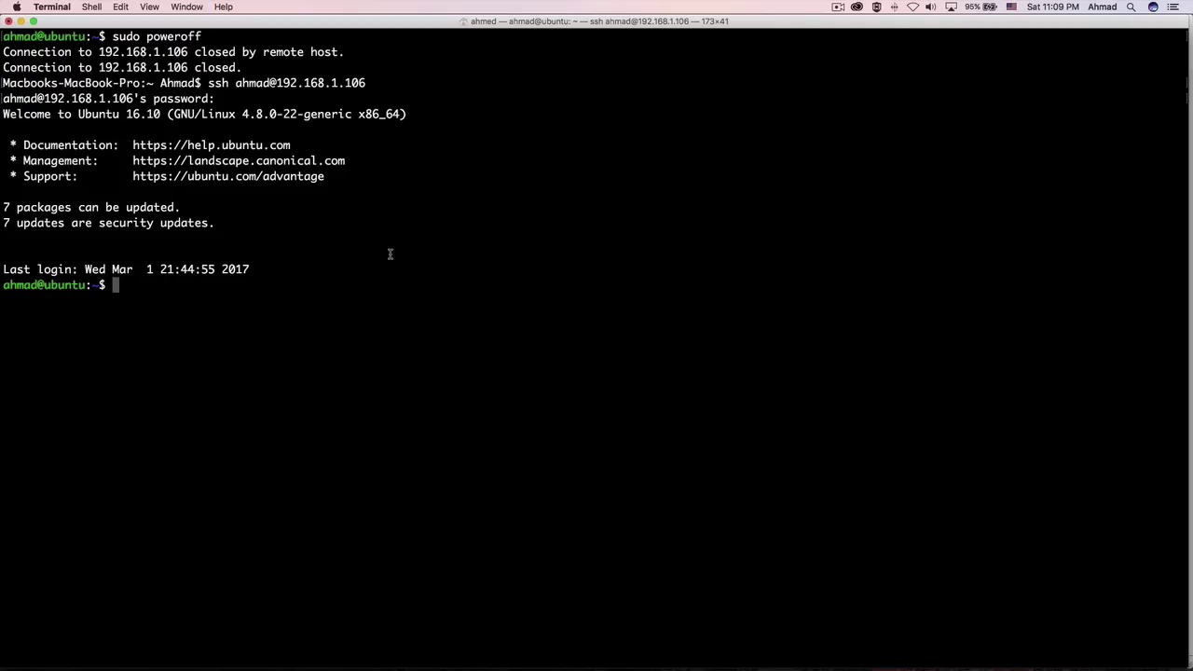
{"action": "key", "text": "ctrl+l"}
{"action": "type", "text": "nginx"}
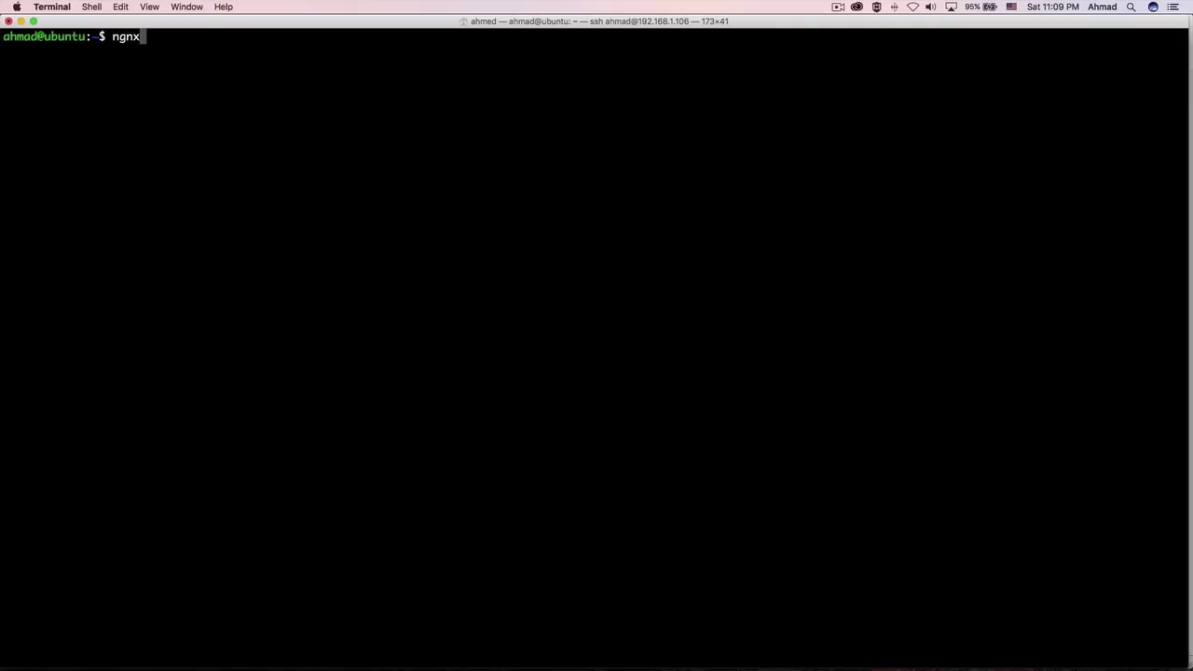
{"action": "key", "text": "BackSpace"}
{"action": "key", "text": "BackSpace"}
{"action": "key", "text": "BackSpace"}
{"action": "type", "text": "inx"}
{"action": "key", "text": "Return"}
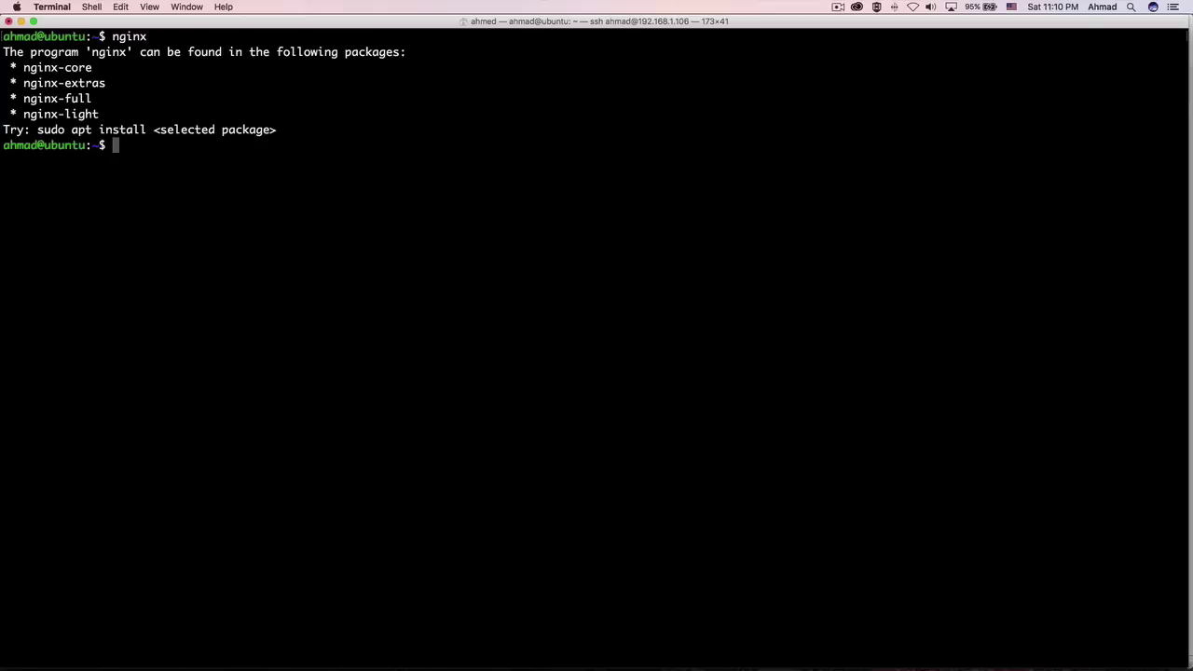
{"action": "key", "text": "ctrl+l"}
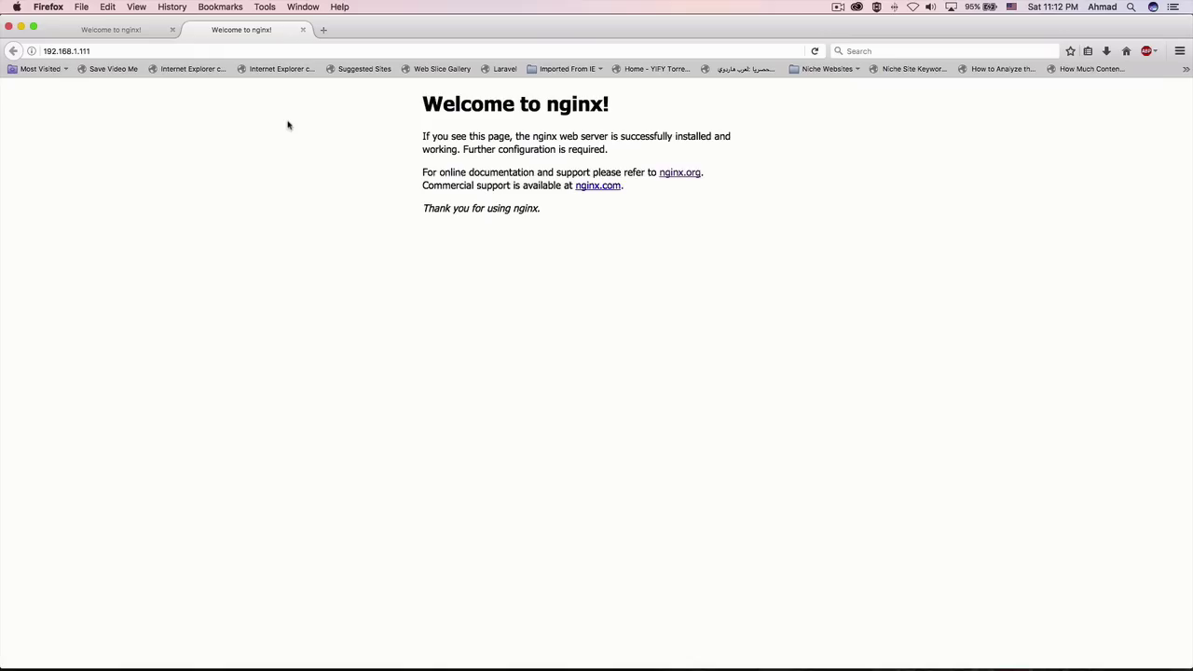
Step: Open the nginx download page at nginx.org/en/download.html in a new Firefox tab
{"action": "left_click", "coordinate": [324, 30]}
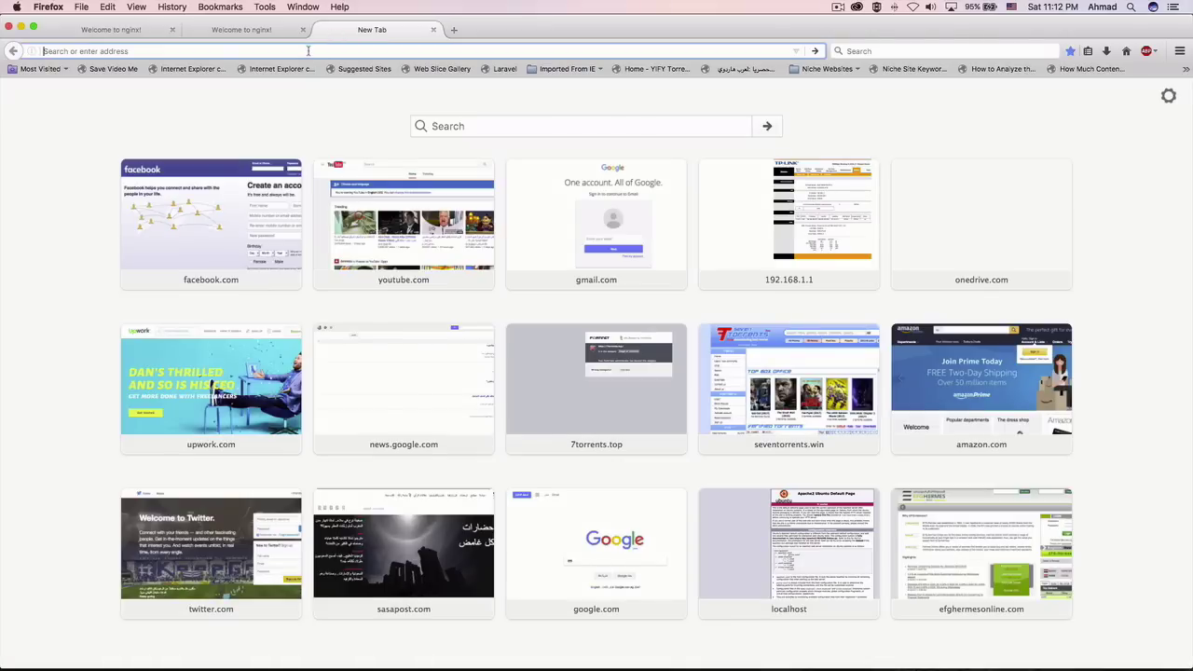
{"action": "type", "text": "nginx"}
{"action": "key", "text": "Return"}
{"action": "type", "text": "en/downl"}
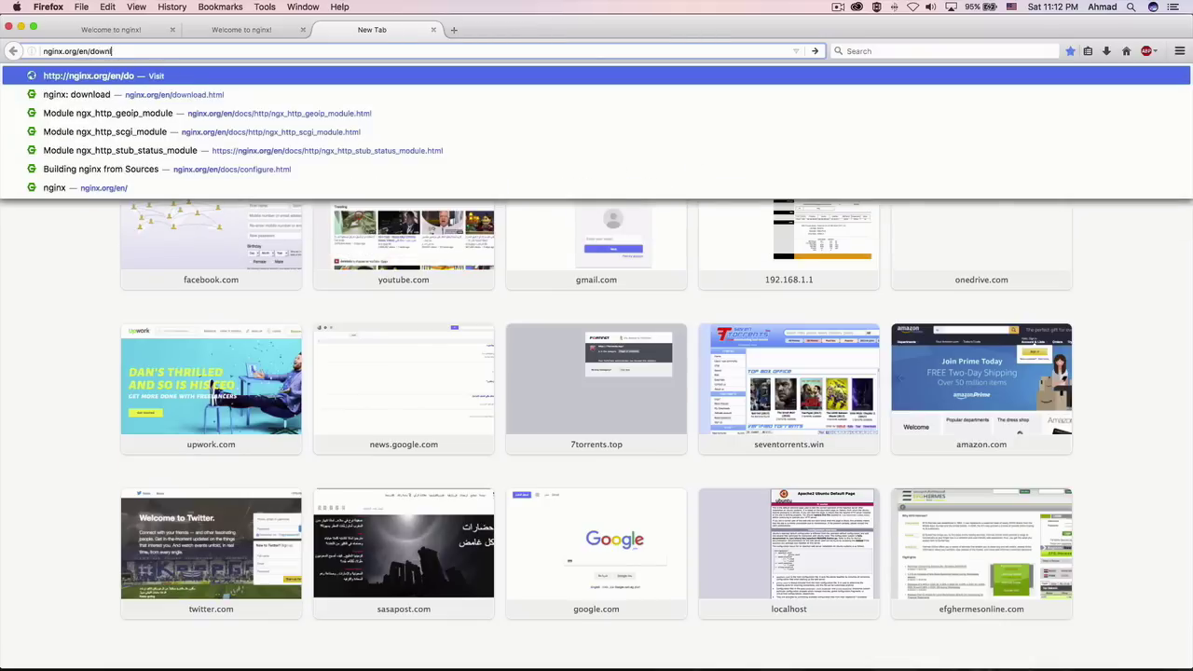
{"action": "type", "text": "oad.html"}
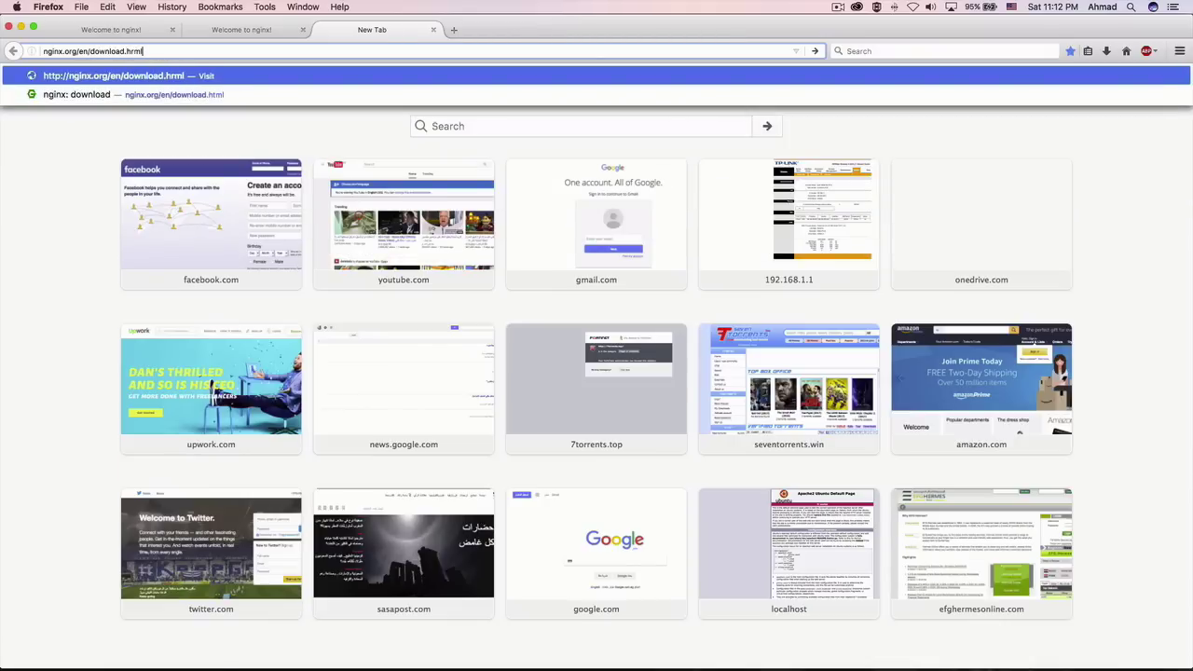
{"action": "key", "text": "BackSpace"}
{"action": "key", "text": "BackSpace"}
{"action": "key", "text": "BackSpace"}
{"action": "type", "text": "tml"}
{"action": "key", "text": "Return"}
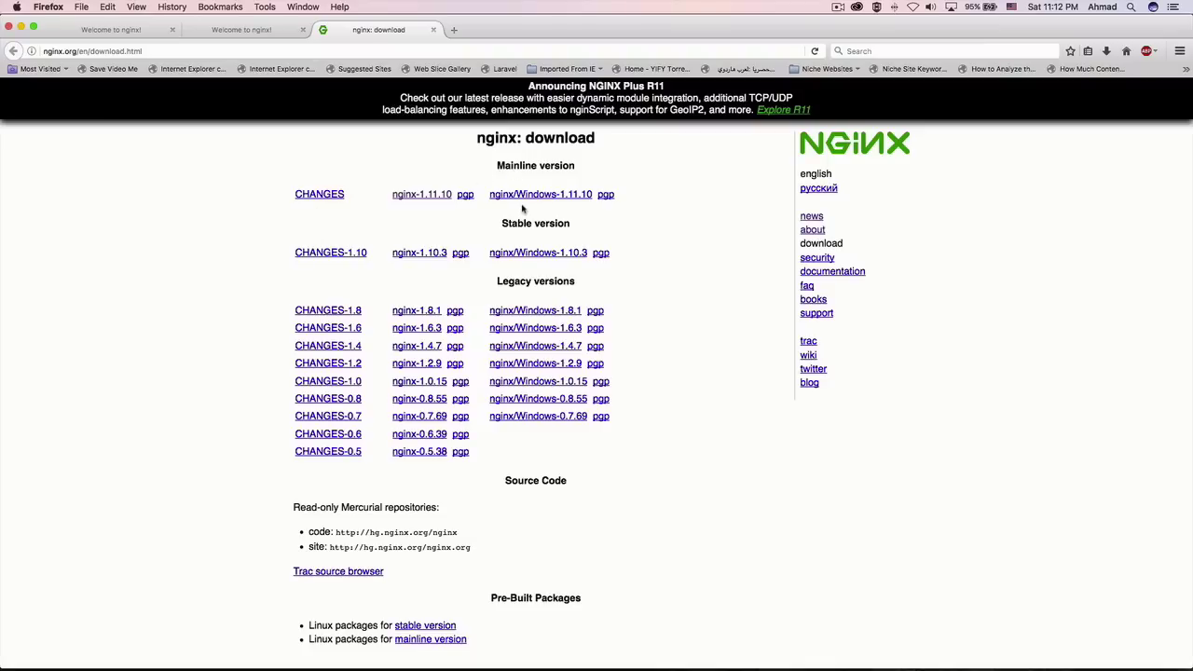
Step: Copy the link of the stable nginx-1.10.3 source archive and download it on the Ubuntu server in Terminal using wget
{"action": "right_click", "coordinate": [422, 256]}
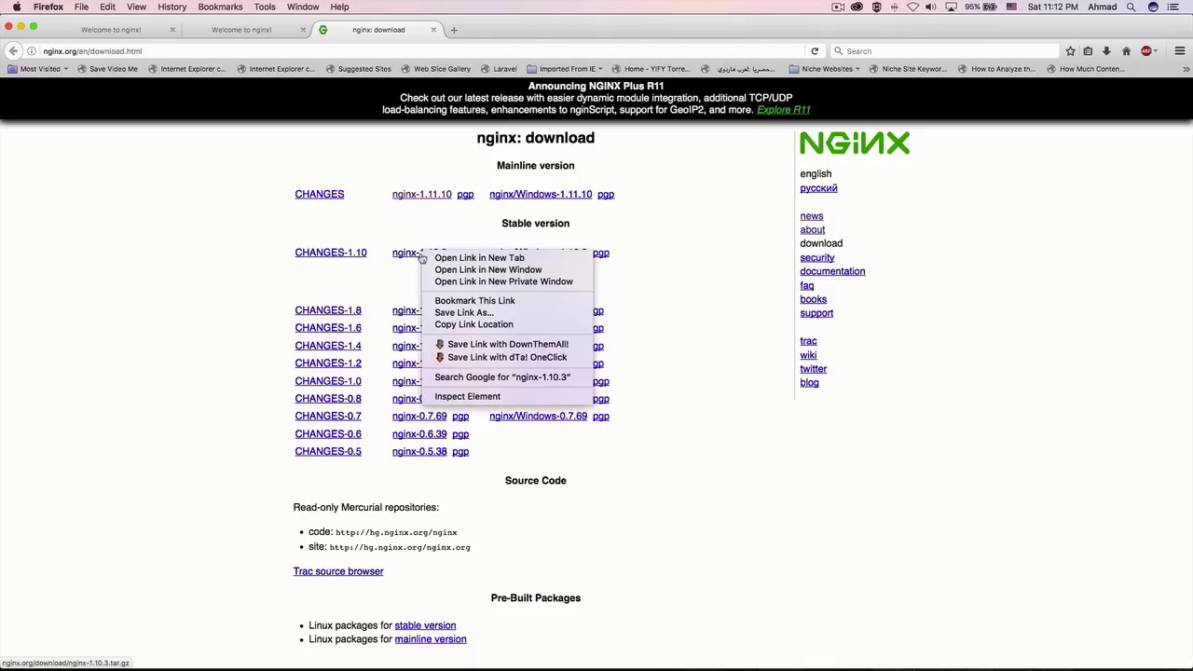
{"action": "left_click", "coordinate": [474, 324]}
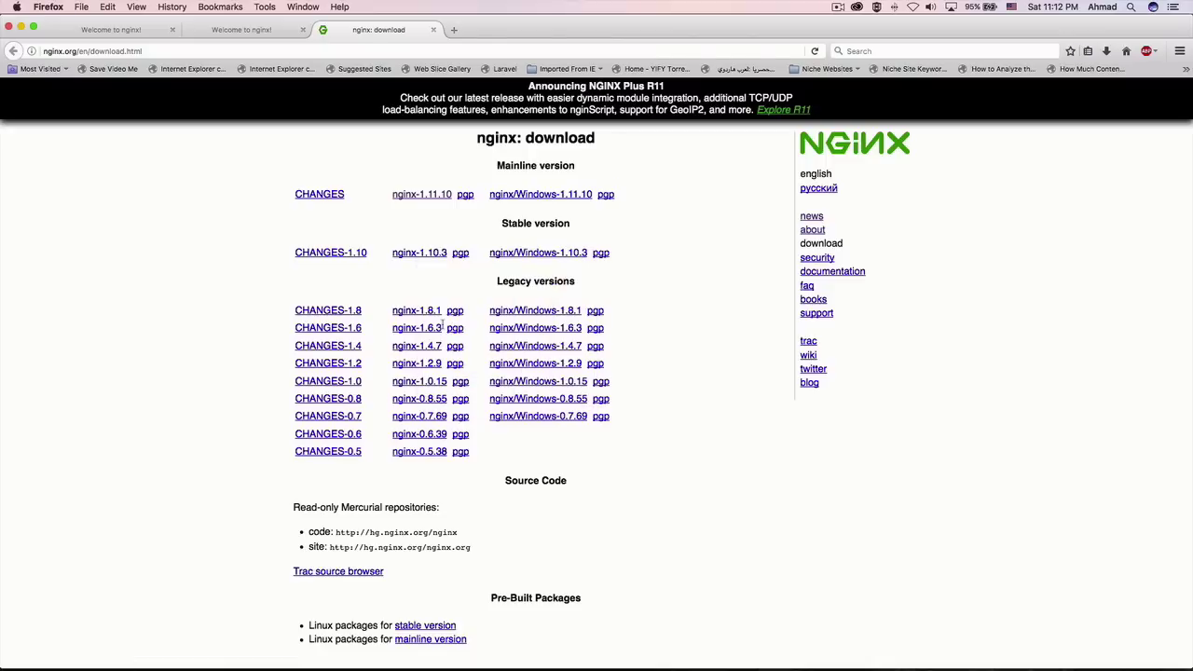
{"action": "key", "text": "super+Tab"}
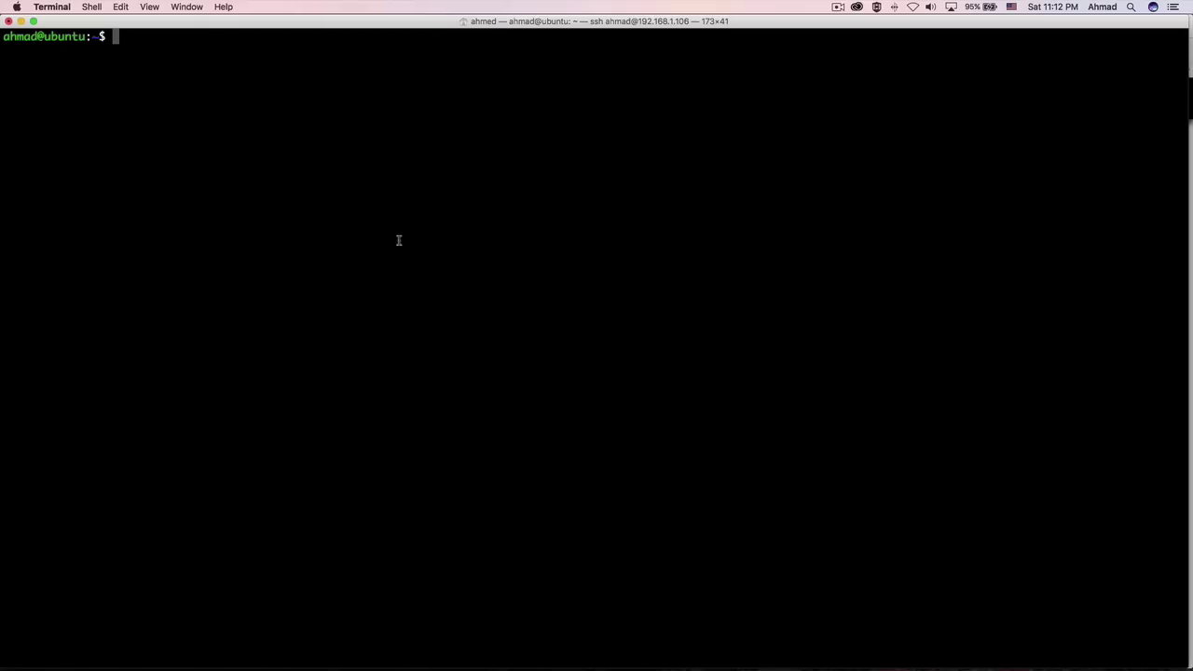
{"action": "type", "text": "wget"}
{"action": "key", "text": "super+v"}
{"action": "key", "text": "Return"}
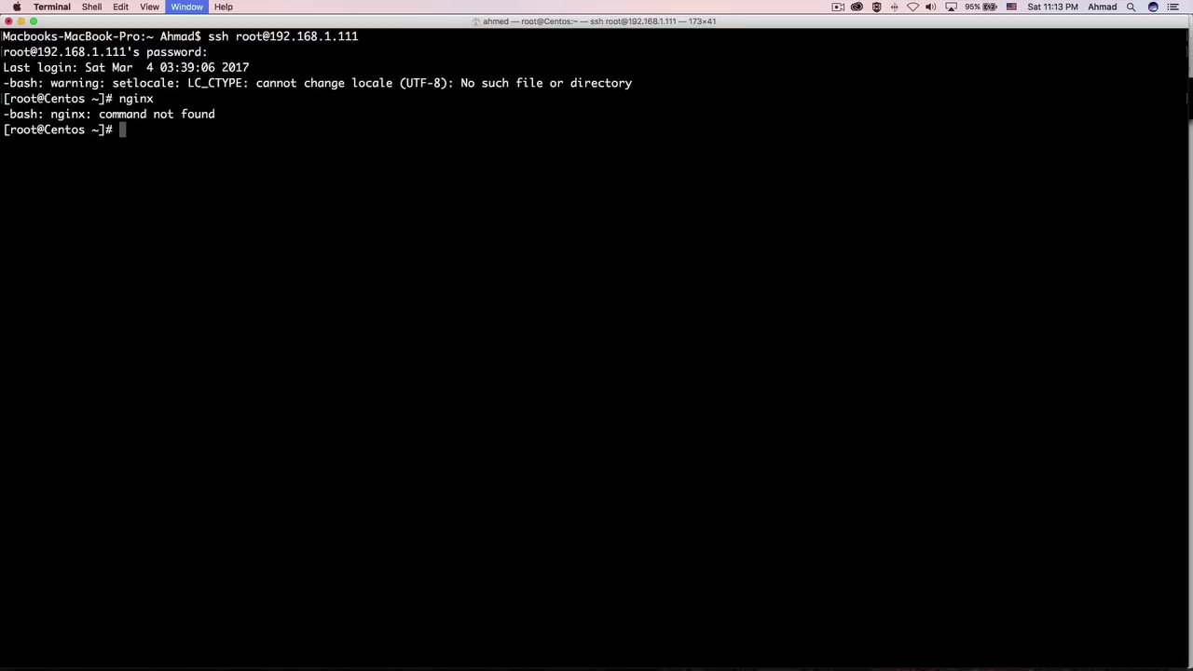
{"action": "type", "text": "wget"}
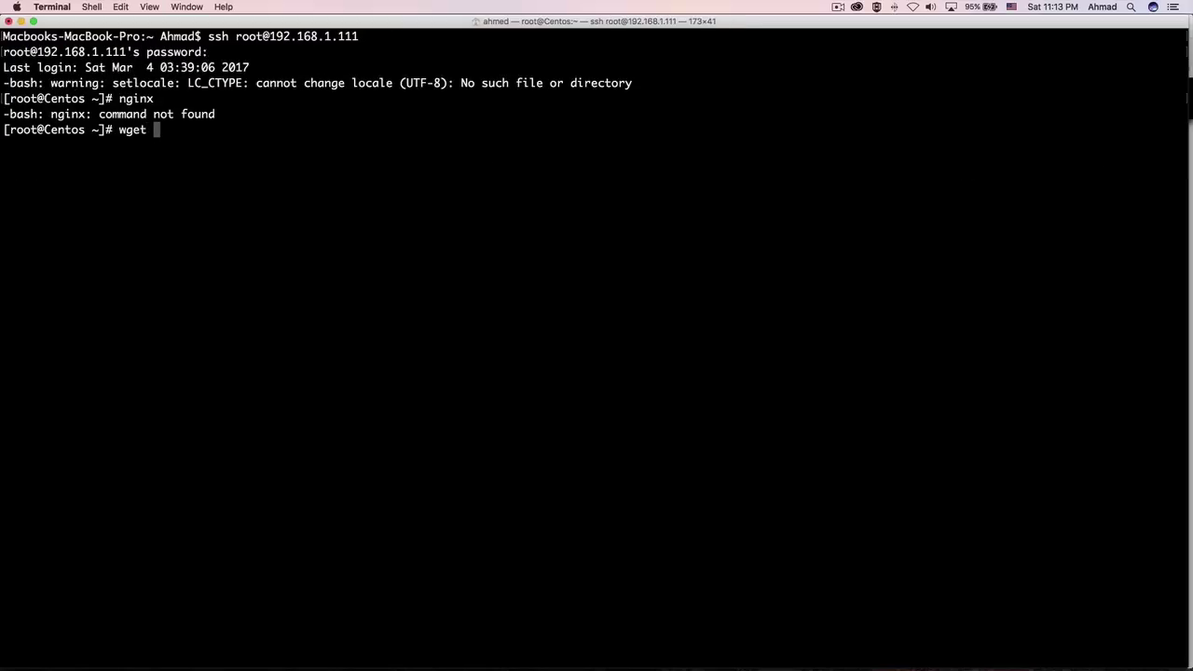
{"action": "key", "text": "super+v"}
{"action": "key", "text": "Return"}
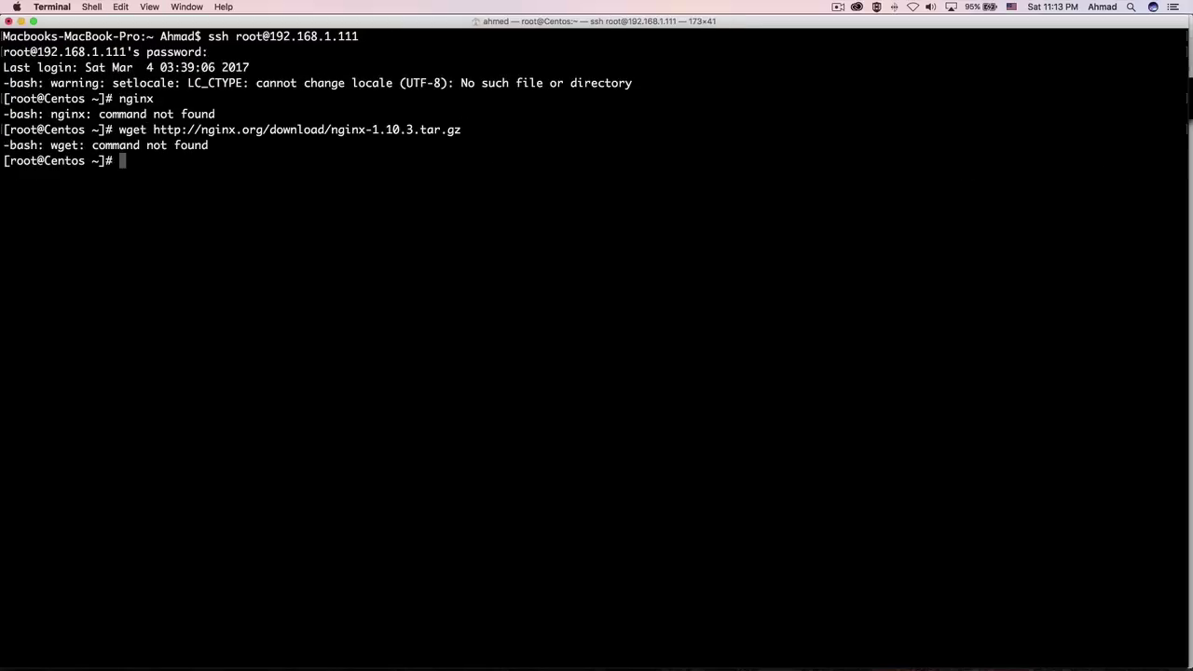
{"action": "type", "text": "yum -y install wget"}
{"action": "key", "text": "Return"}
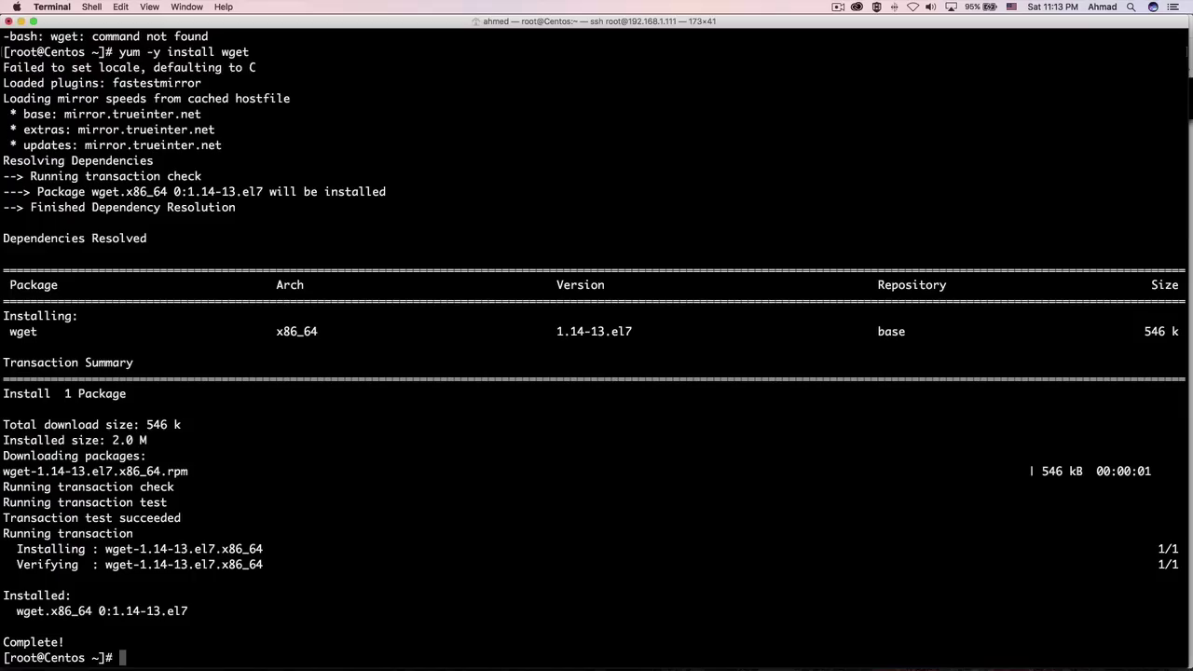
{"action": "key", "text": "ctrl+l"}
{"action": "type", "text": "wget http://nginx.org/download/nginx-1.10.3.tar.gz"}
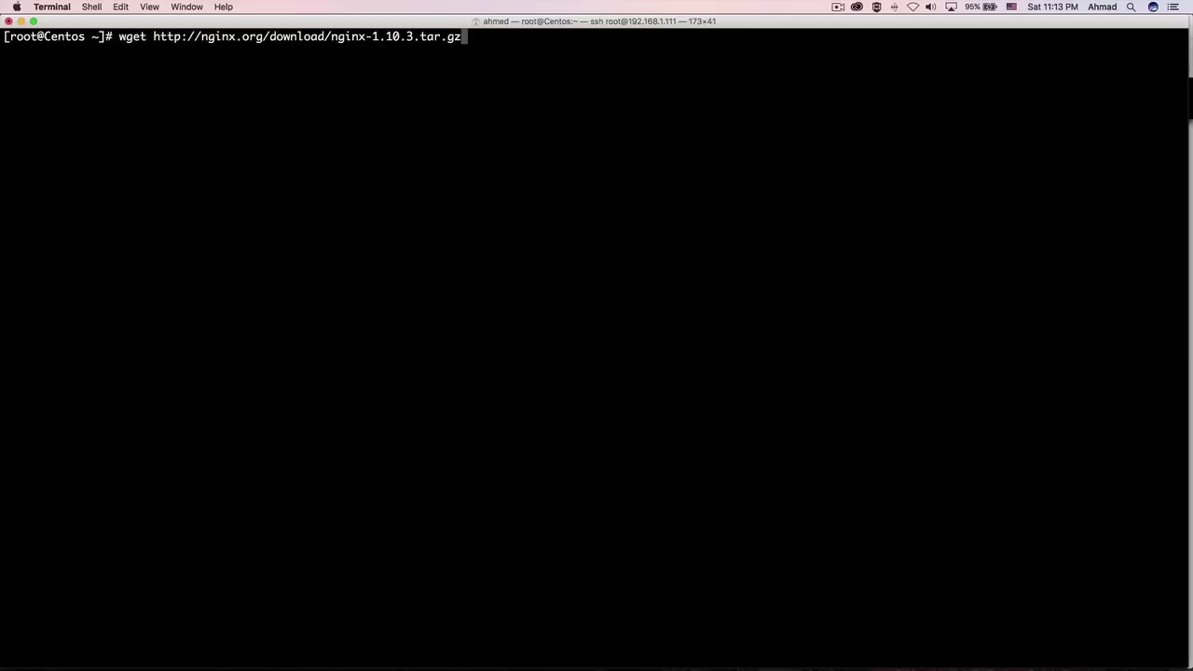
{"action": "key", "text": "Return"}
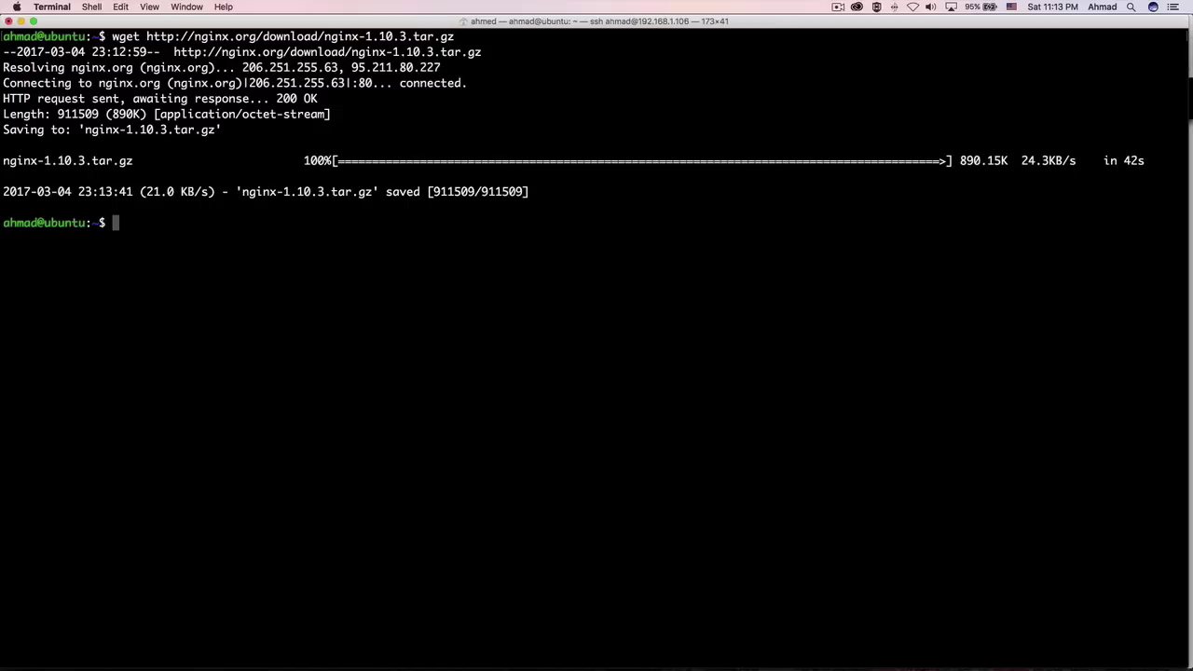
Step: Extract the nginx-1.10.3 archive on the Ubuntu server with tar -xvf and change into the nginx-1.10.3 directory
{"action": "type", "text": "tar -xvf ng"}
{"action": "key", "text": "Tab"}
{"action": "key", "text": "Return"}
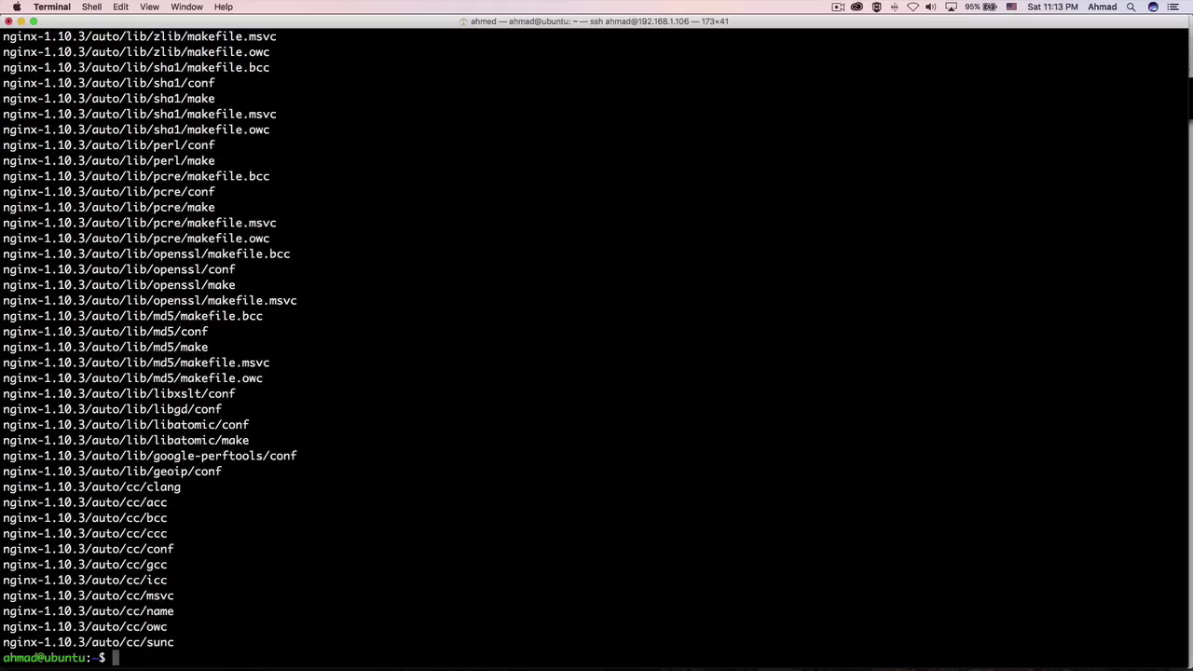
{"action": "key", "text": "ctrl+l"}
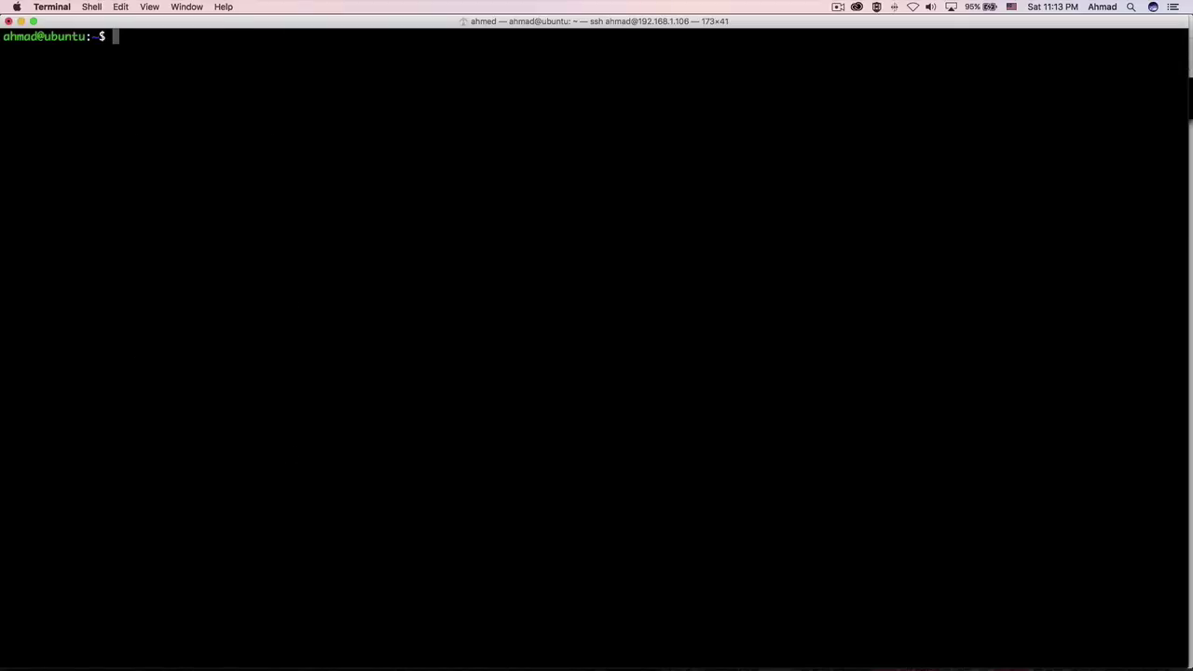
{"action": "type", "text": "cd ng"}
{"action": "key", "text": "Tab"}
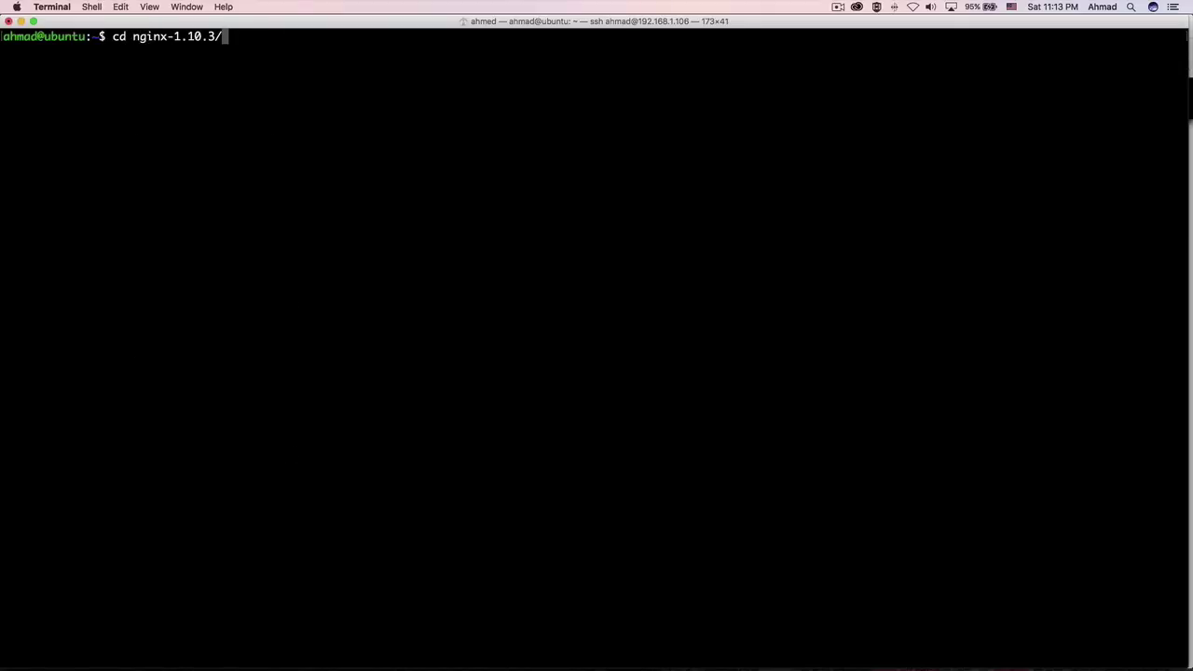
{"action": "key", "text": "Return"}
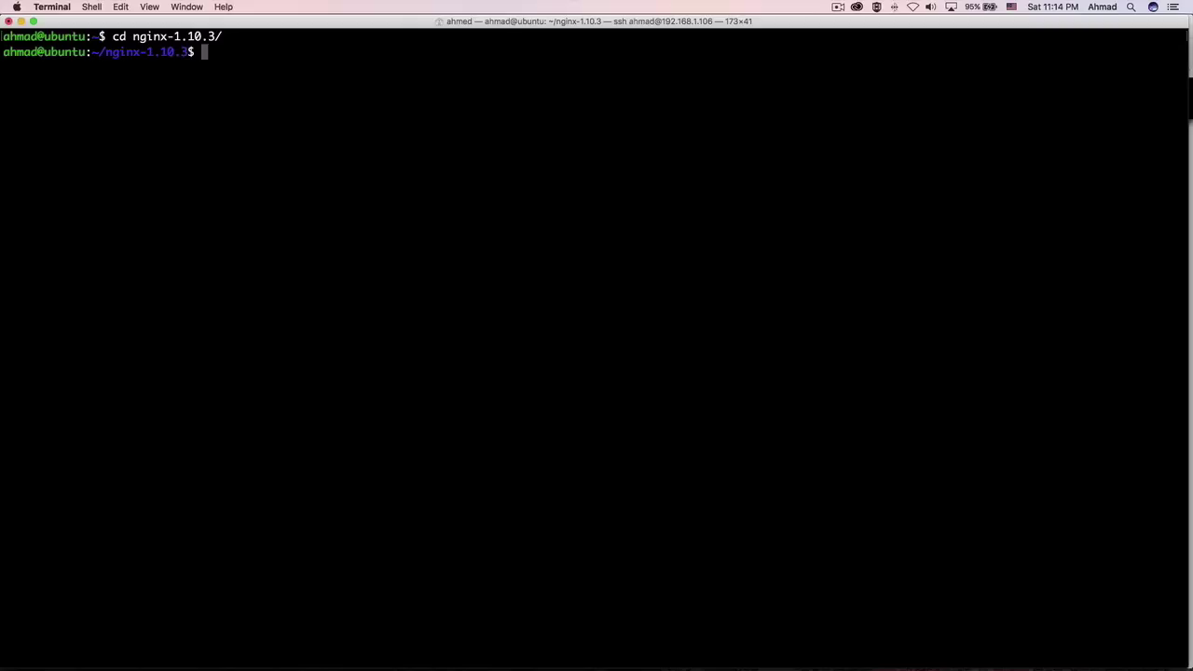
Step: Install build-essential, libpcre3, libpcre3-dev, openssl and libssl-dev on the Ubuntu server using sudo apt-get install, accepting the additional packages
{"action": "type", "text": "sudo apt-get install"}
{"action": "type", "text": "build"}
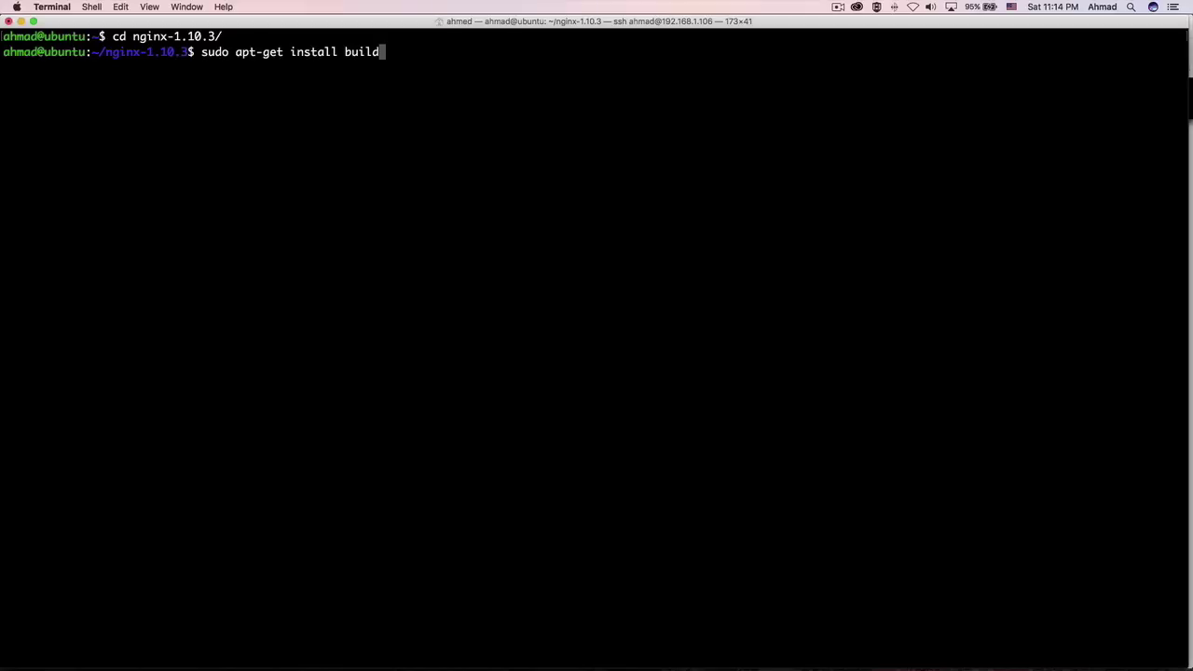
{"action": "type", "text": "-essential"}
{"action": "type", "text": "libpcre"}
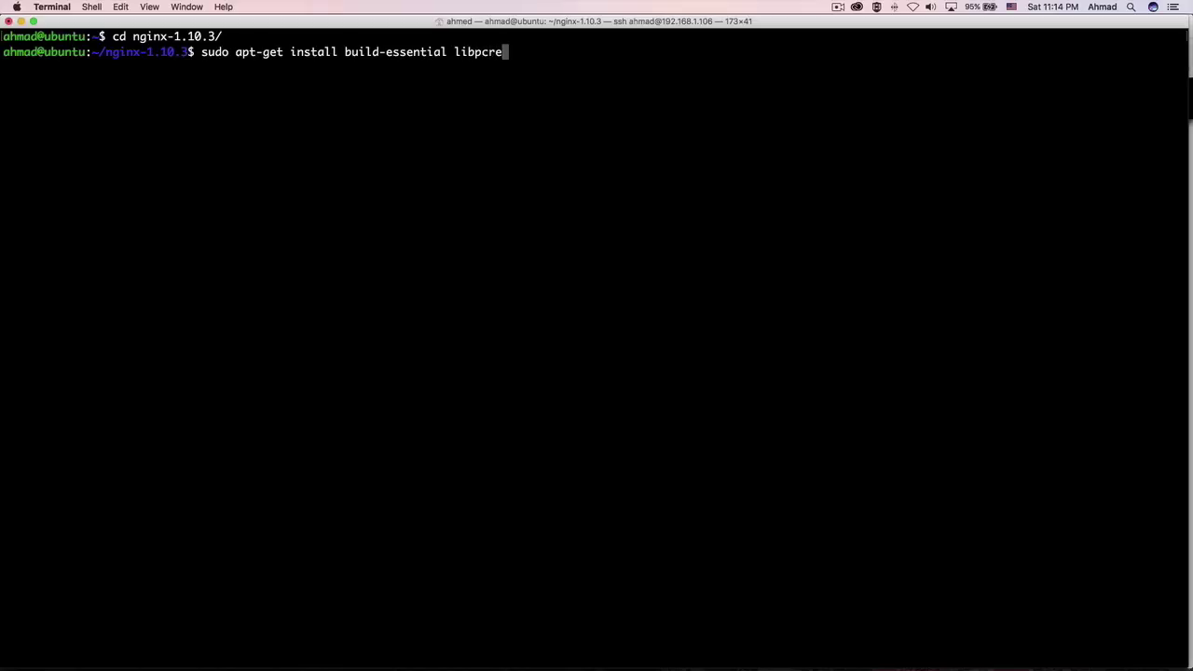
{"action": "type", "text": "3 libpcre3-dev"}
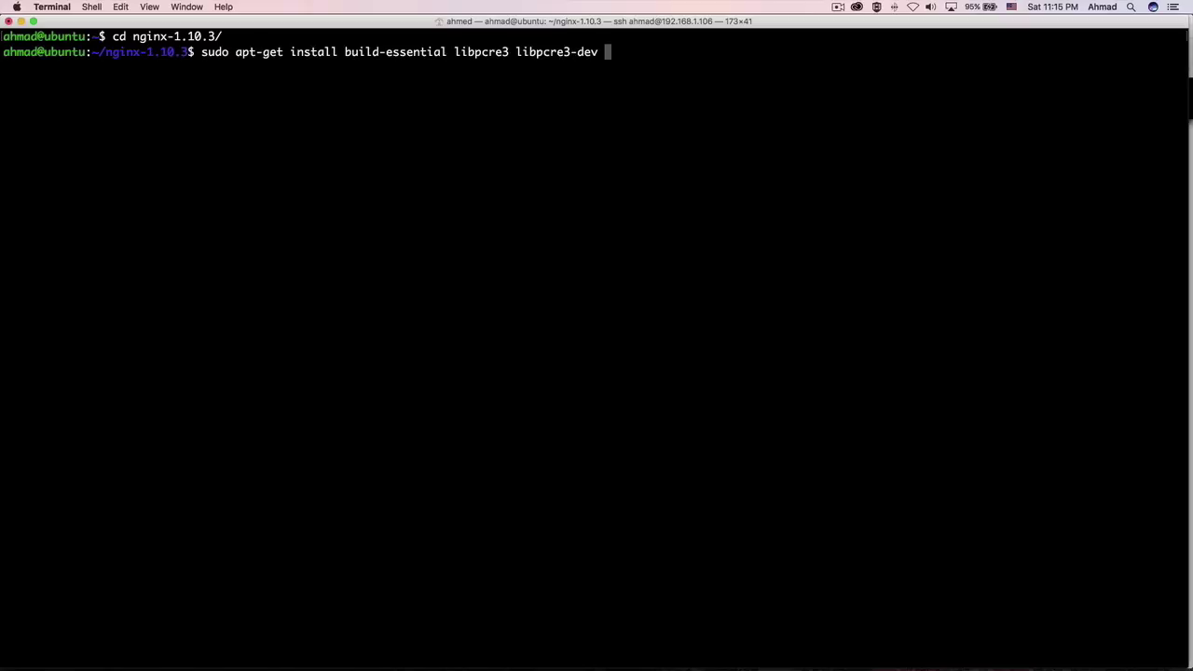
{"action": "type", "text": "openssl lib"}
{"action": "type", "text": "ssl"}
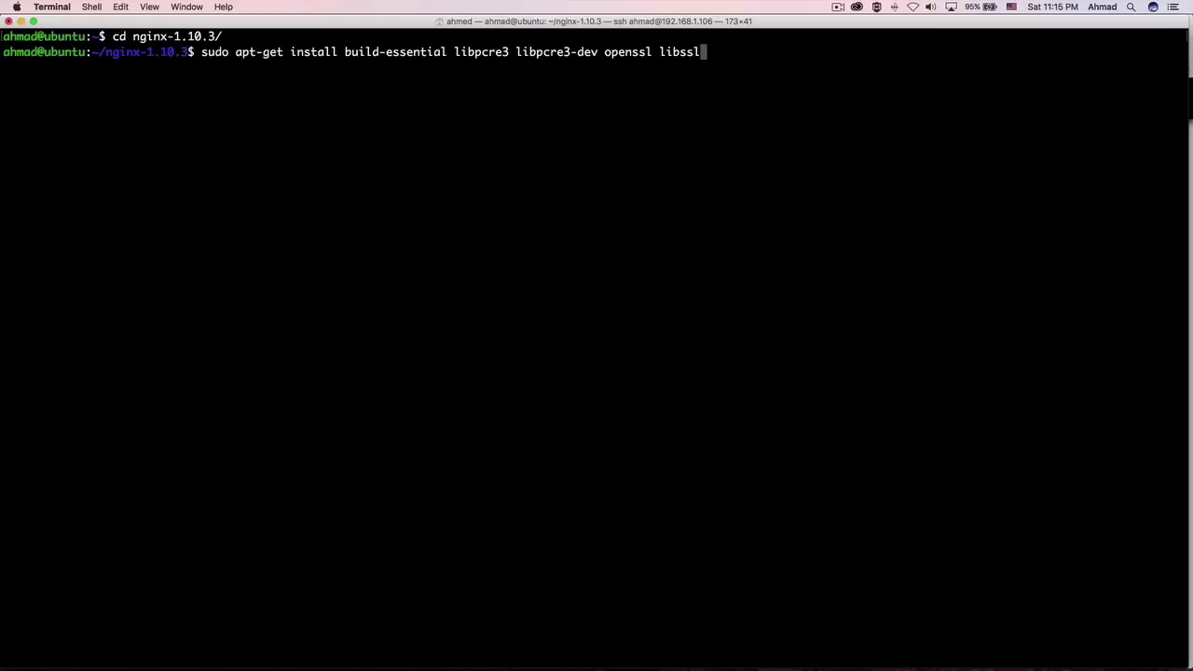
{"action": "type", "text": "-dev"}
{"action": "key", "text": "Return"}
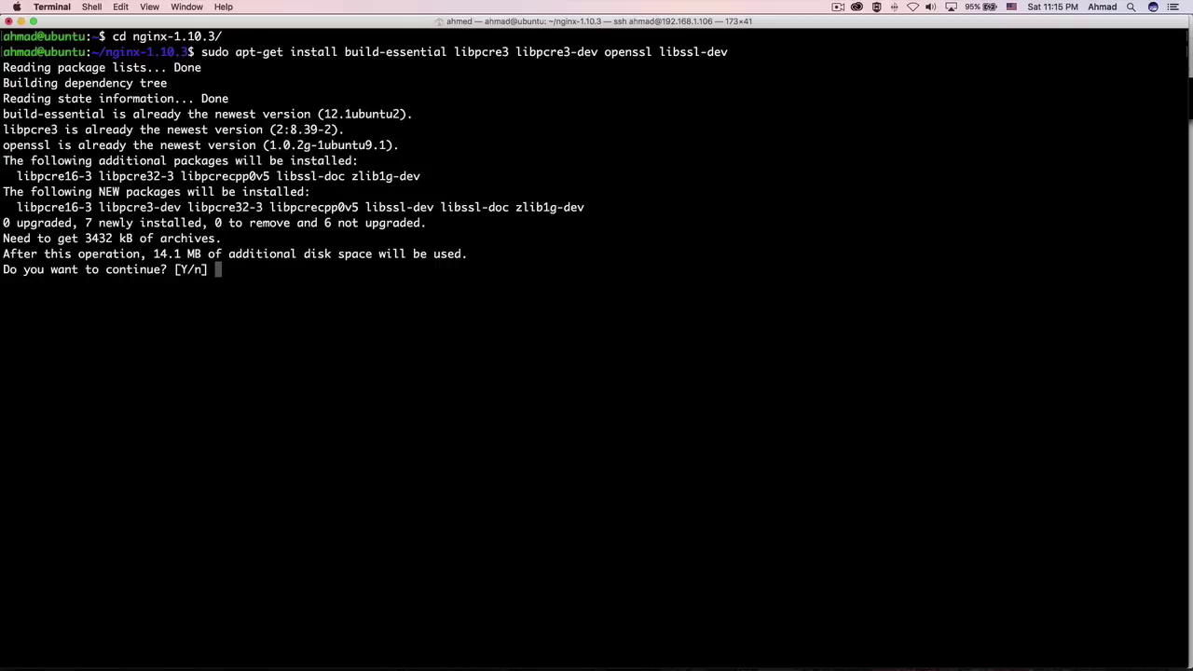
{"action": "type", "text": "Y"}
{"action": "key", "text": "Return"}
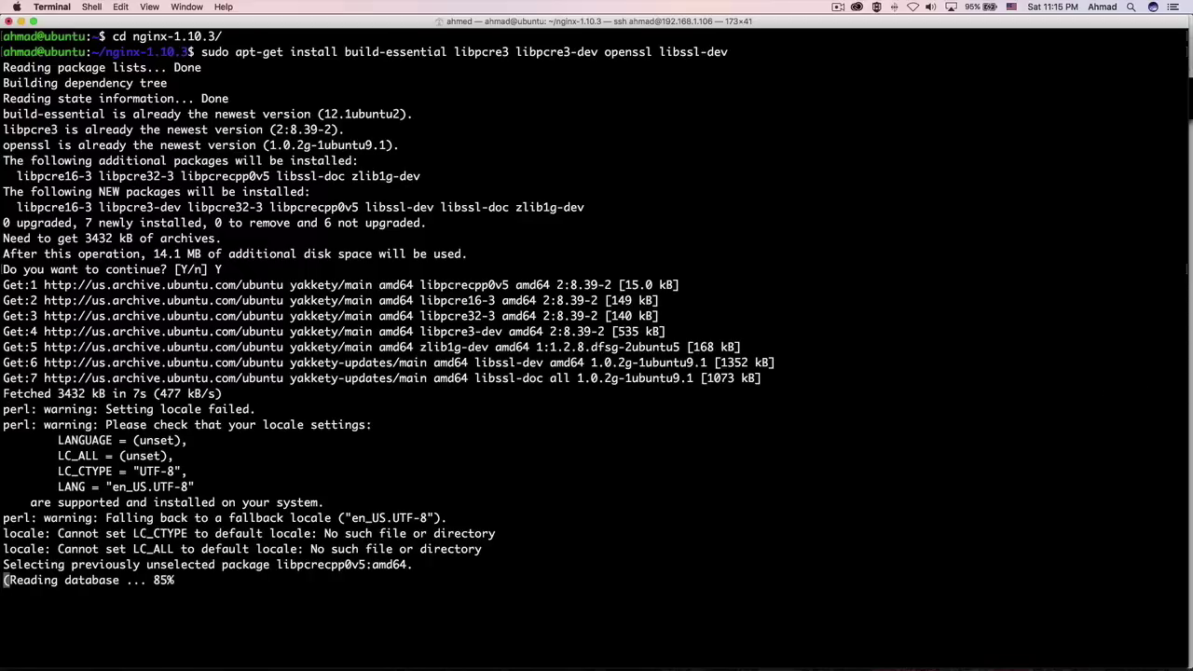
Step: Install the "Development Tools" group on the CentOS server using yum -y groupinstall, and clear the Ubuntu server's terminal
{"action": "key", "text": "super+grave"}
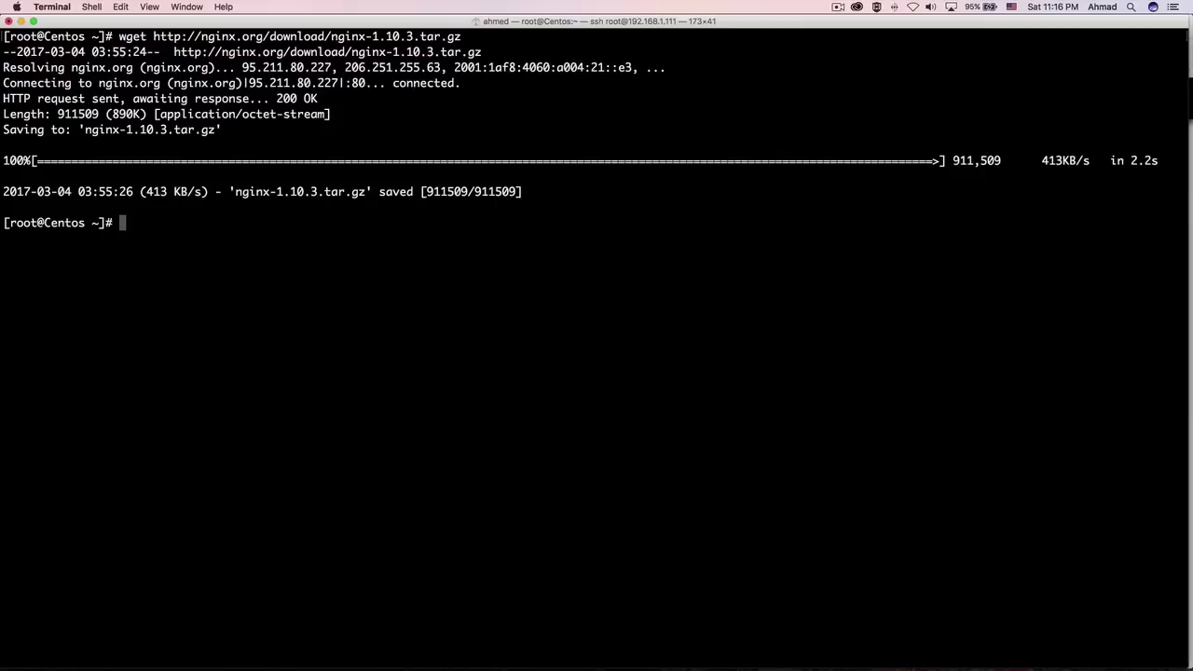
{"action": "key", "text": "ctrl+l"}
{"action": "type", "text": "yum "}
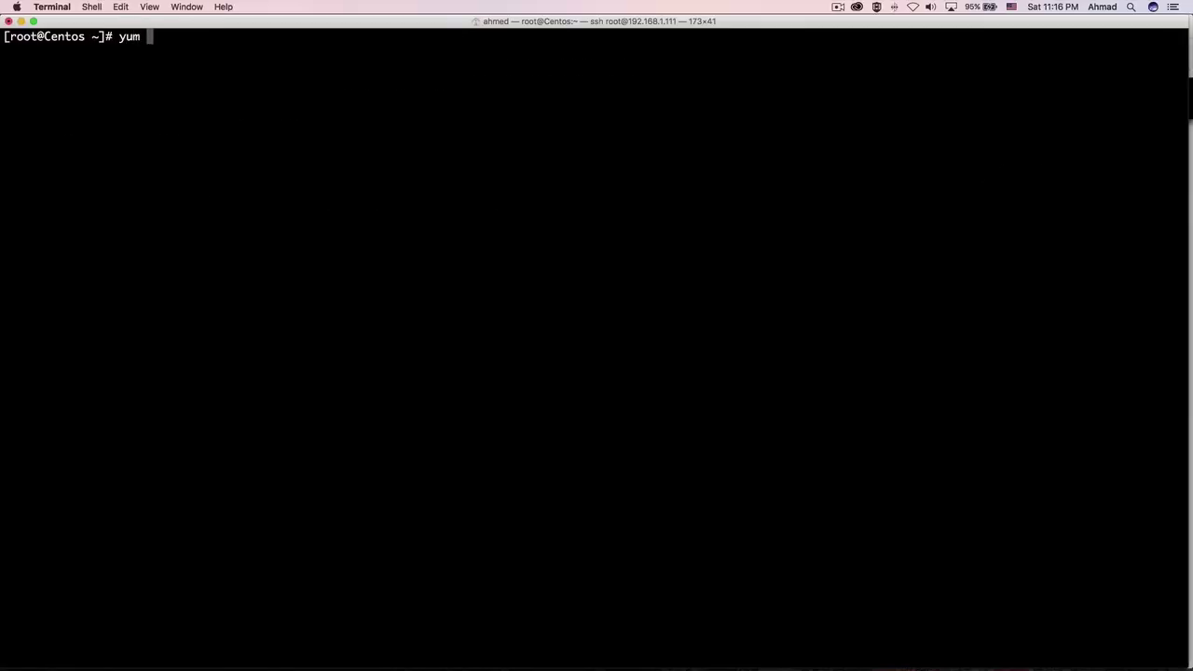
{"action": "type", "text": "-y groupinstall "}
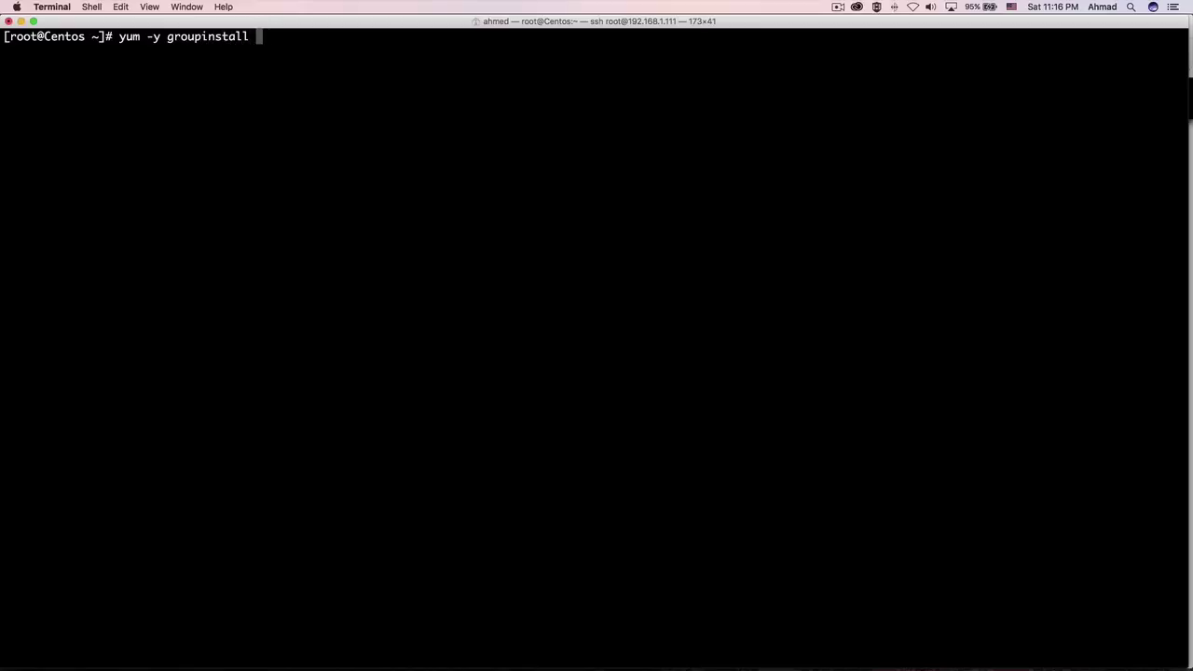
{"action": "type", "text": "\"Development "}
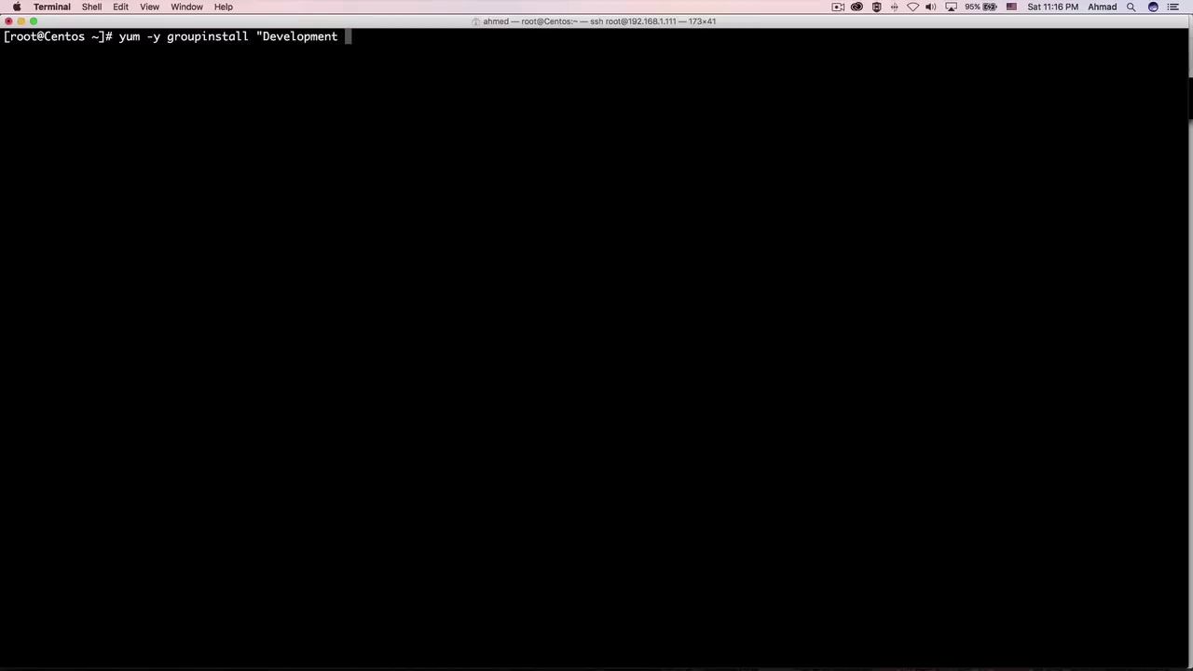
{"action": "type", "text": "Tools\""}
{"action": "key", "text": "Return"}
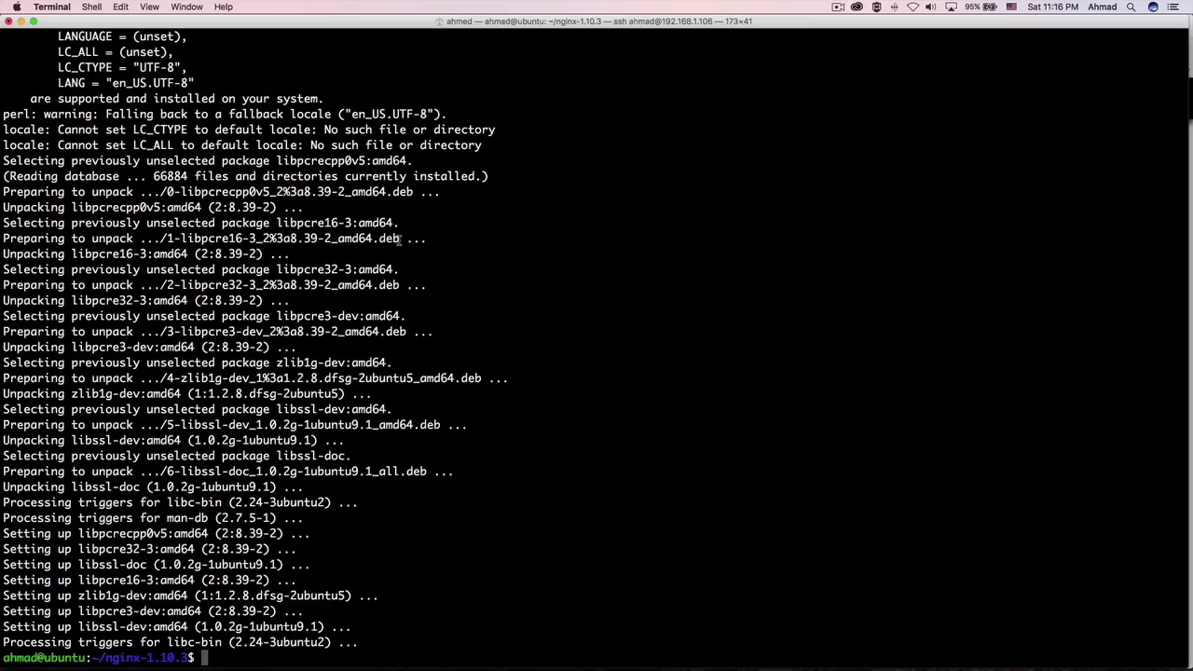
{"action": "key", "text": "ctrl+l"}
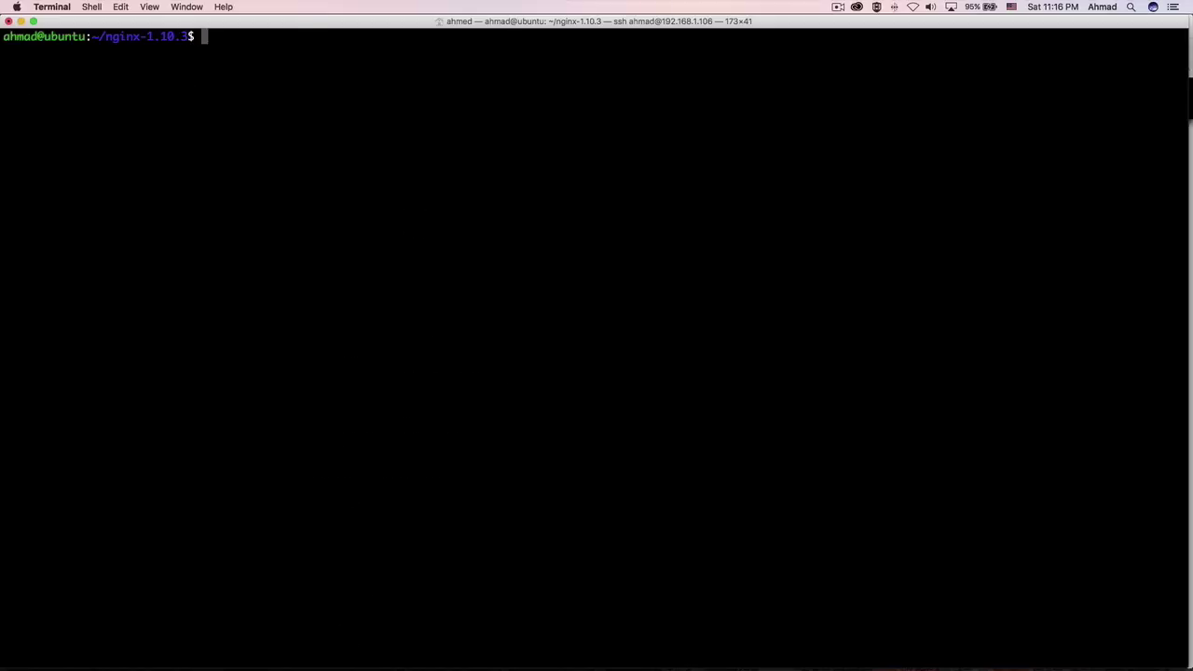
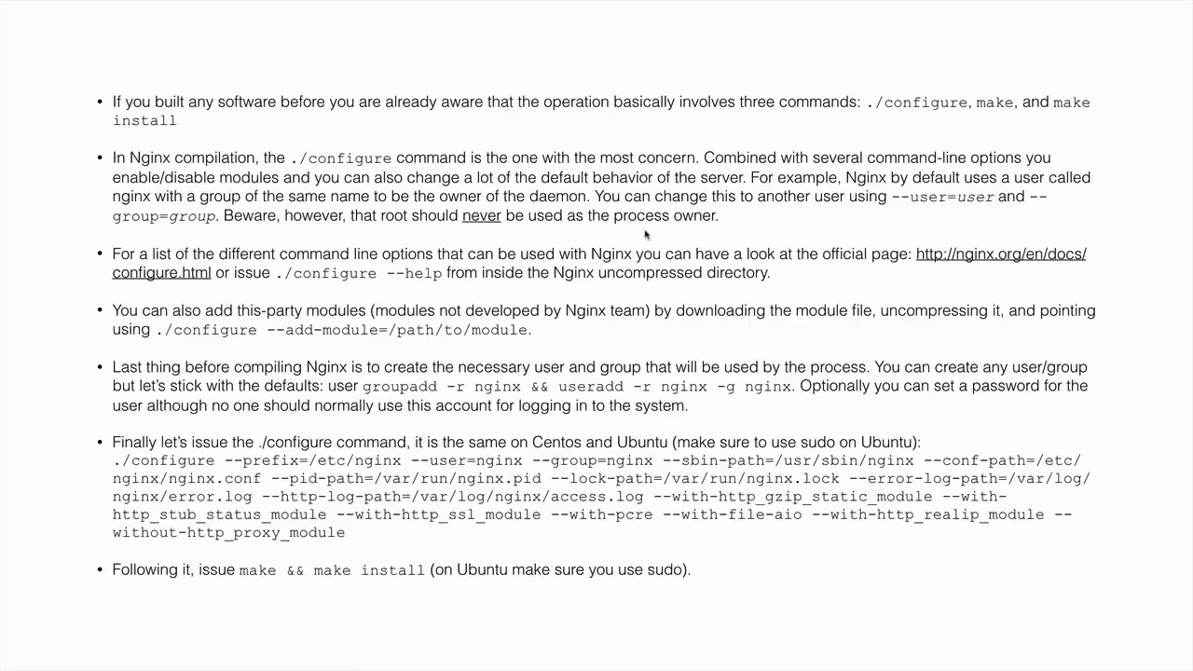
Step: Open the nginx.org/en/docs/configure.html page from the slide in Firefox and enlarge it to 150%
{"action": "left_click", "coordinate": [1028, 260]}
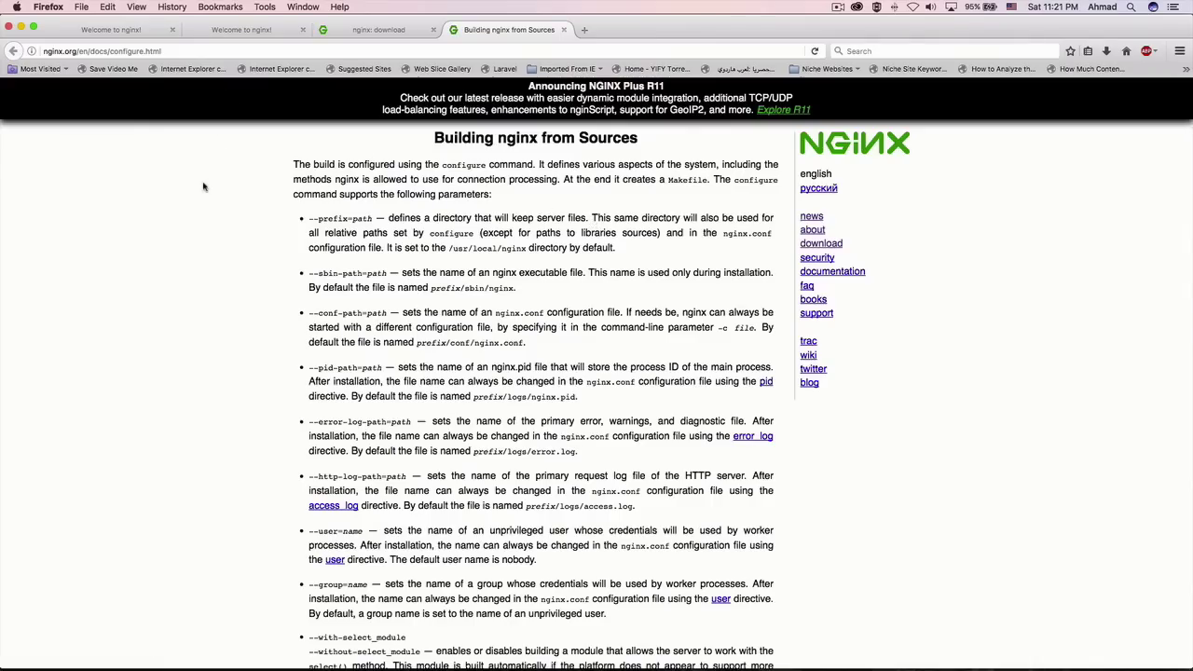
{"action": "key", "text": "super+equal"}
{"action": "key", "text": "super+equal"}
{"action": "key", "text": "super+equal"}
{"action": "key", "text": "super+equal"}
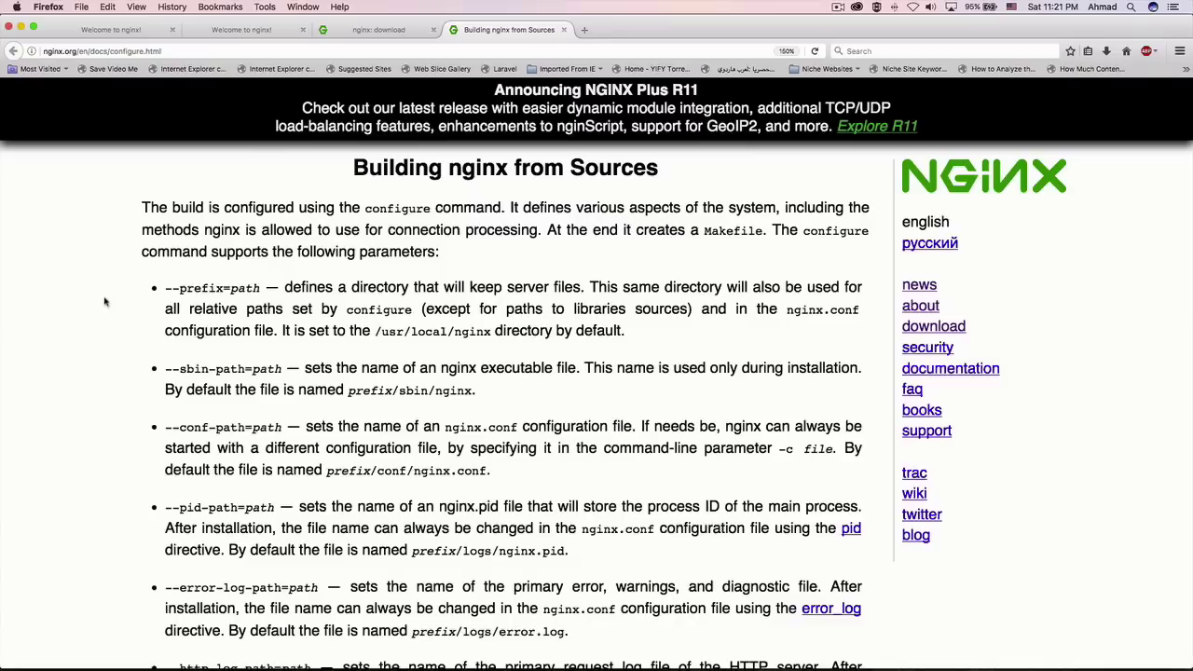
Step: Examine the configure parameters for building nginx from sources, including the path, user, group and module options
{"action": "scroll", "coordinate": [106, 301], "scroll_direction": "down", "scroll_amount": 3}
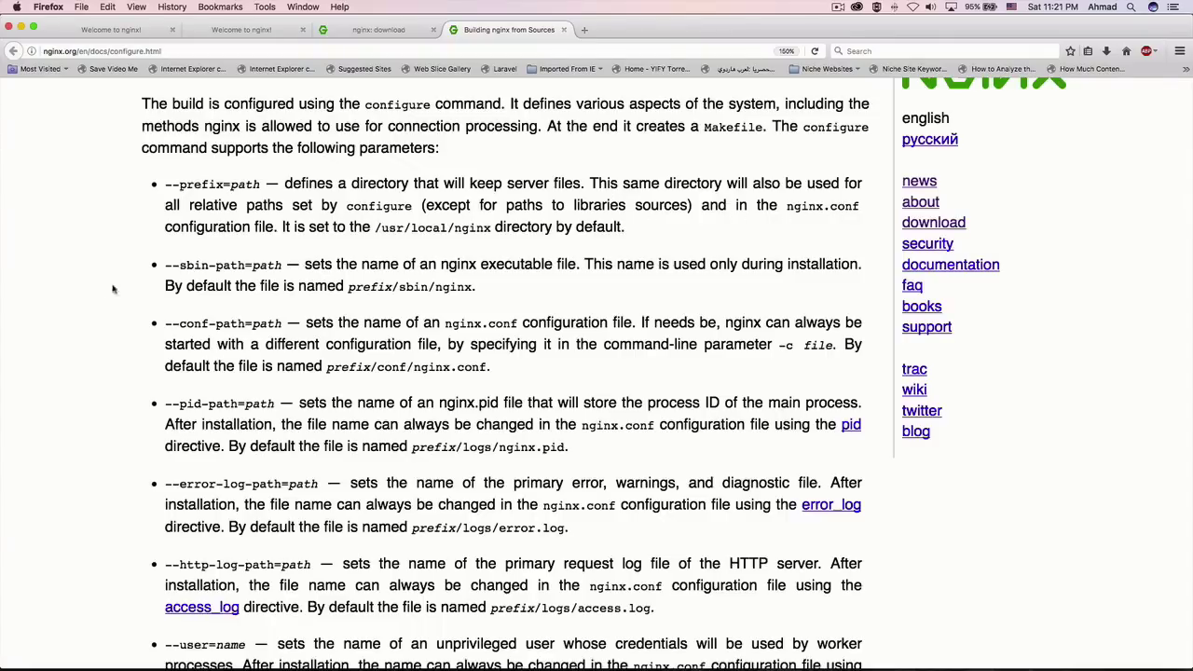
{"action": "scroll", "coordinate": [131, 282], "scroll_direction": "down", "scroll_amount": 1}
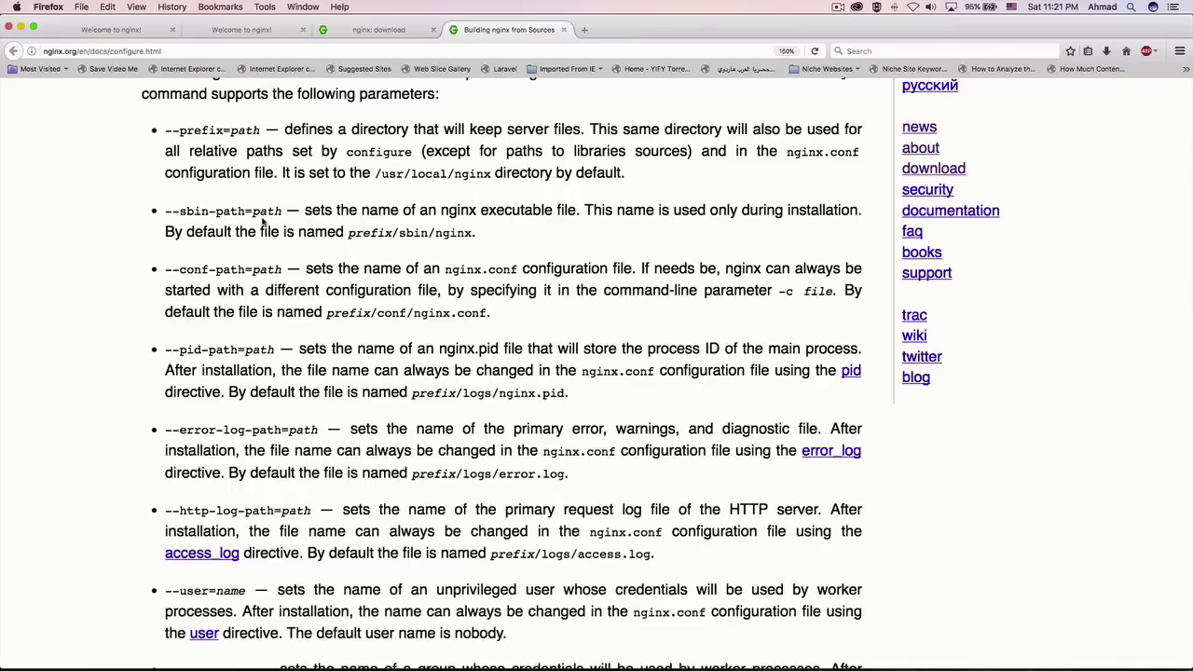
{"action": "scroll", "coordinate": [280, 223], "scroll_direction": "down", "scroll_amount": 3}
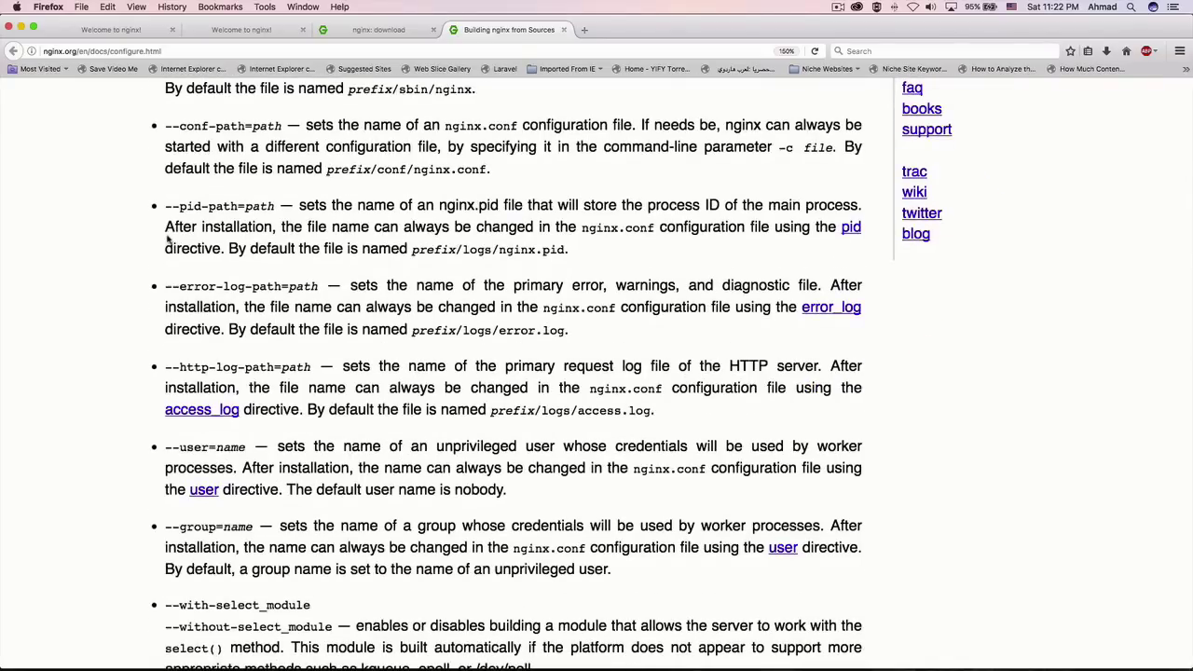
{"action": "scroll", "coordinate": [109, 248], "scroll_direction": "down", "scroll_amount": 3}
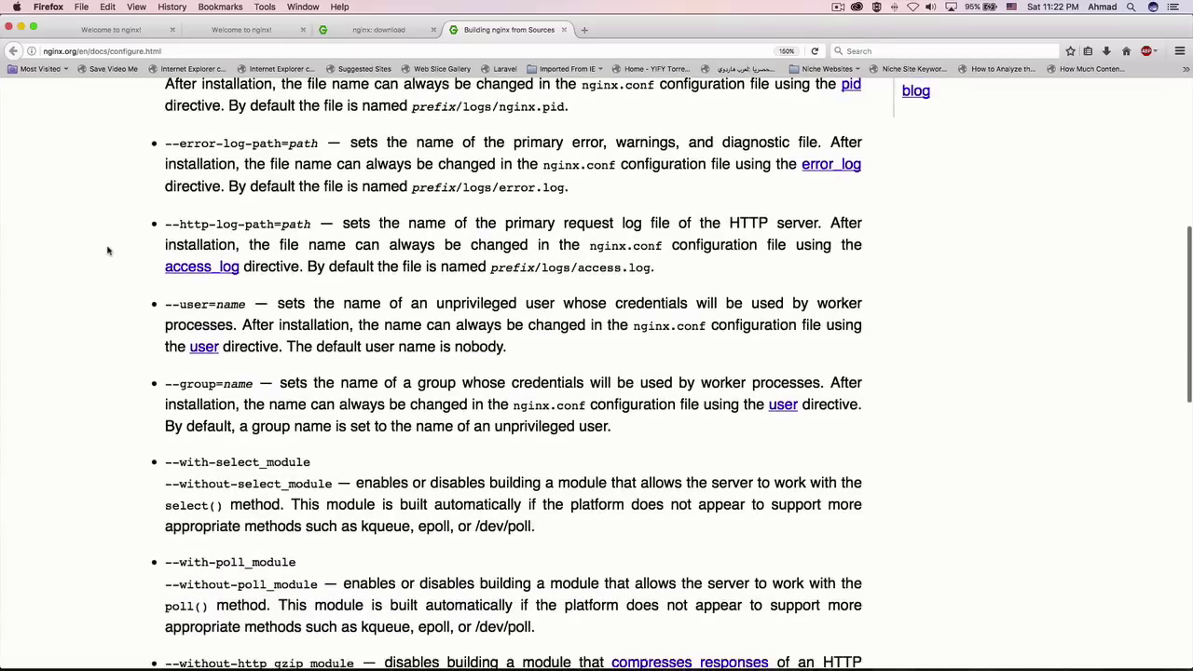
{"action": "scroll", "coordinate": [107, 250], "scroll_direction": "down", "scroll_amount": 3}
{"action": "scroll", "coordinate": [107, 250], "scroll_direction": "up", "scroll_amount": 3}
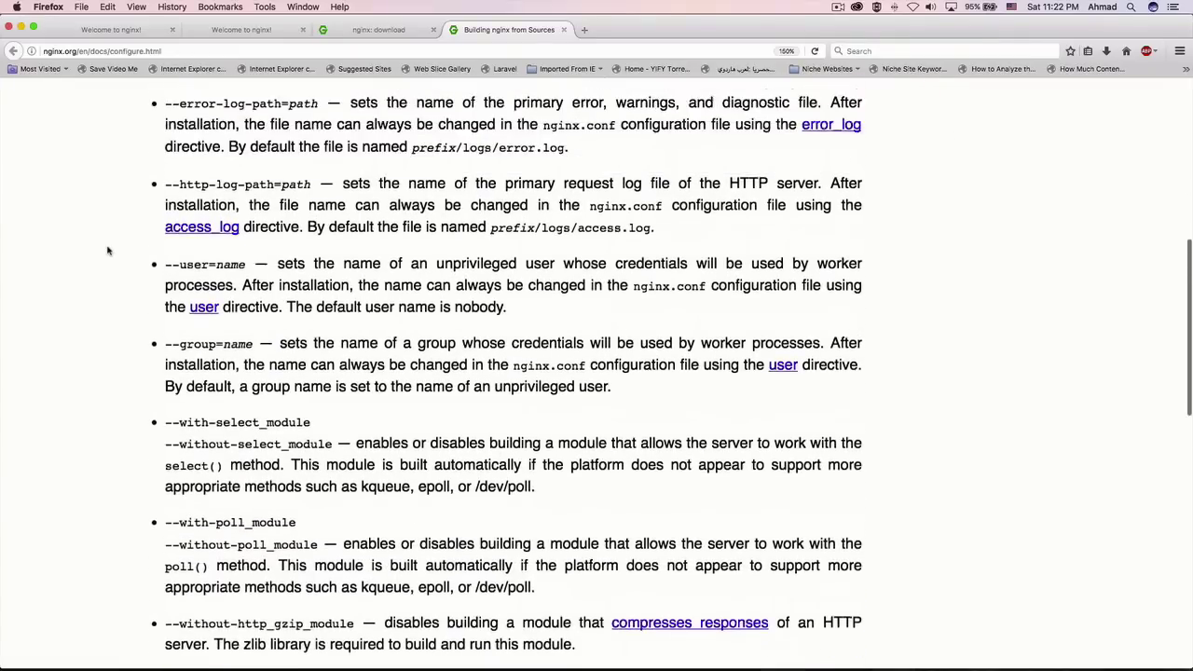
{"action": "scroll", "coordinate": [107, 250], "scroll_direction": "up", "scroll_amount": 1}
{"action": "scroll", "coordinate": [107, 250], "scroll_direction": "down", "scroll_amount": 5}
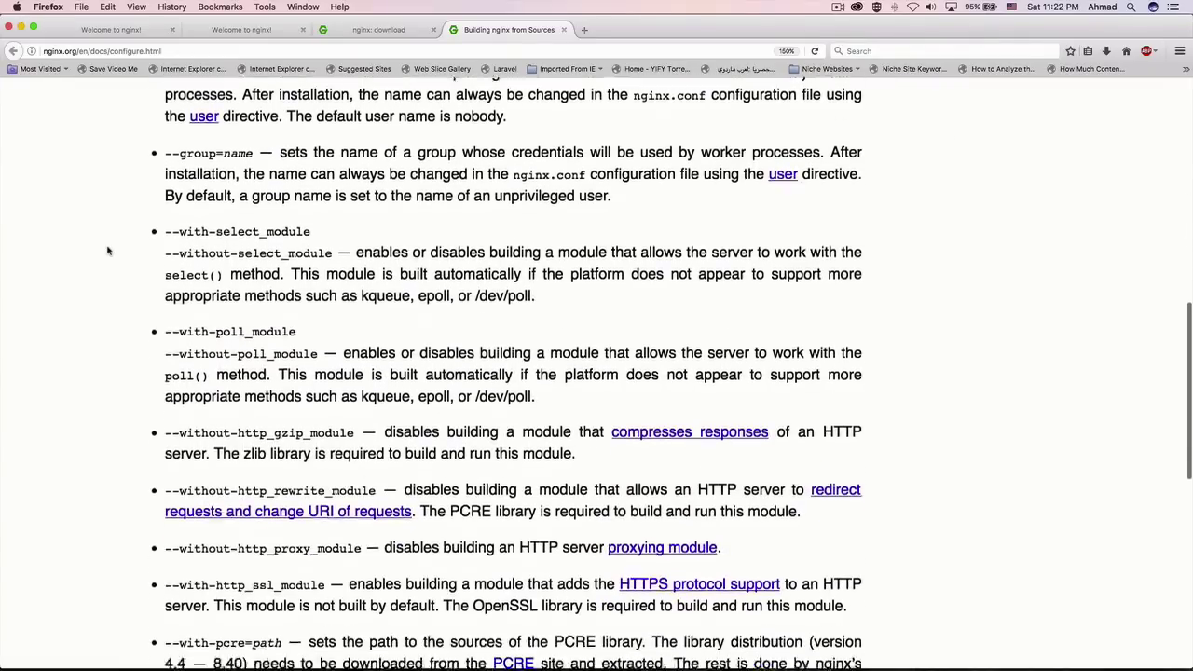
{"action": "scroll", "coordinate": [107, 250], "scroll_direction": "down", "scroll_amount": 3}
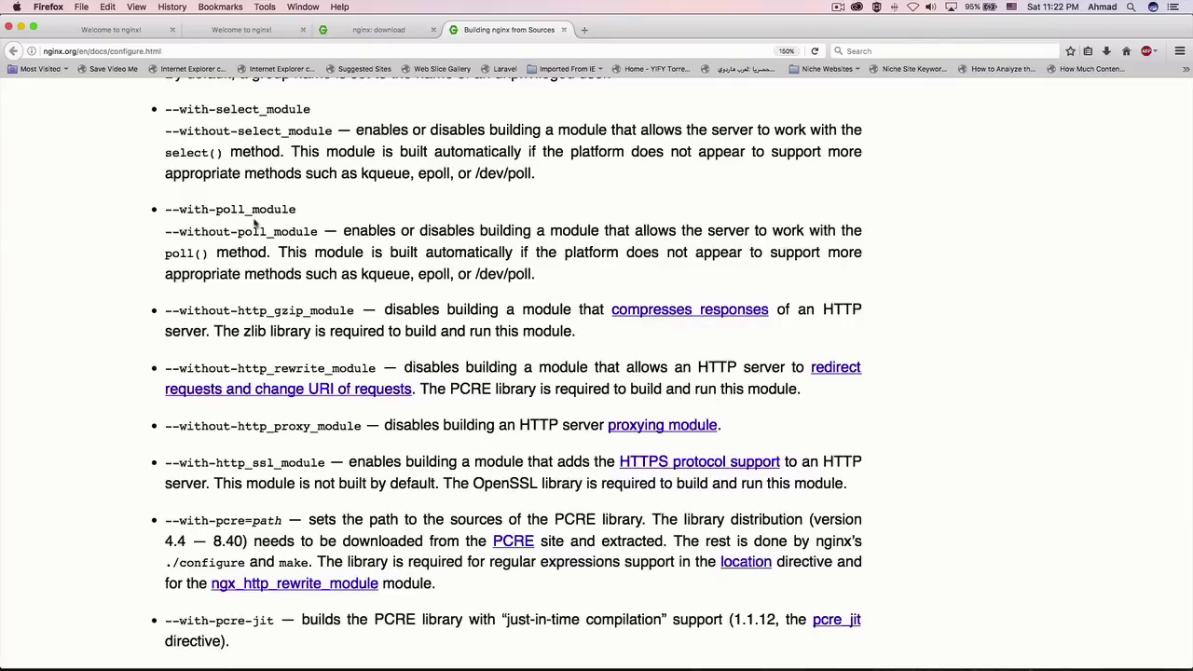
{"action": "scroll", "coordinate": [133, 272], "scroll_direction": "down", "scroll_amount": 1}
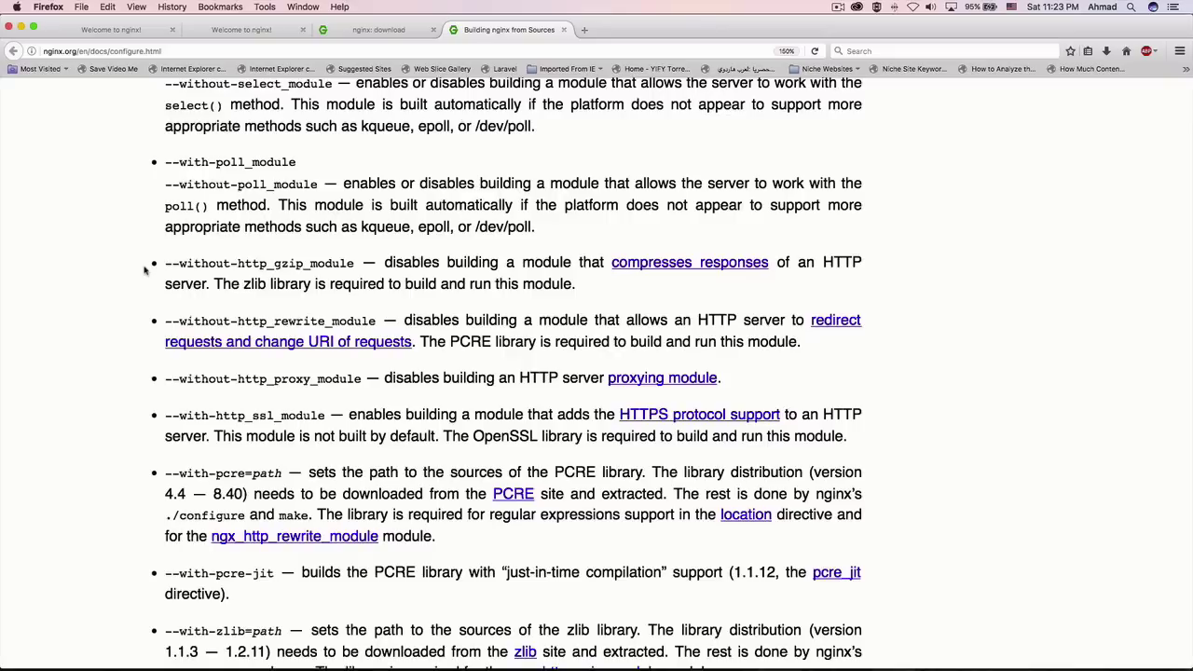
{"action": "scroll", "coordinate": [145, 269], "scroll_direction": "up", "scroll_amount": 10}
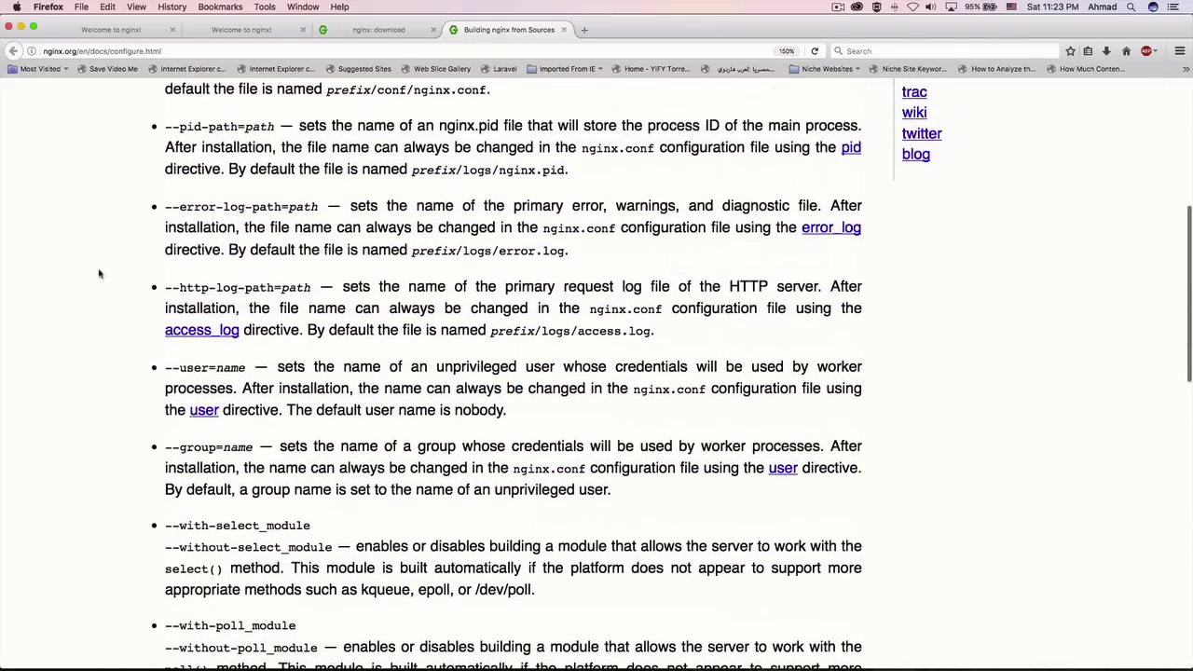
{"action": "scroll", "coordinate": [99, 273], "scroll_direction": "up", "scroll_amount": 8}
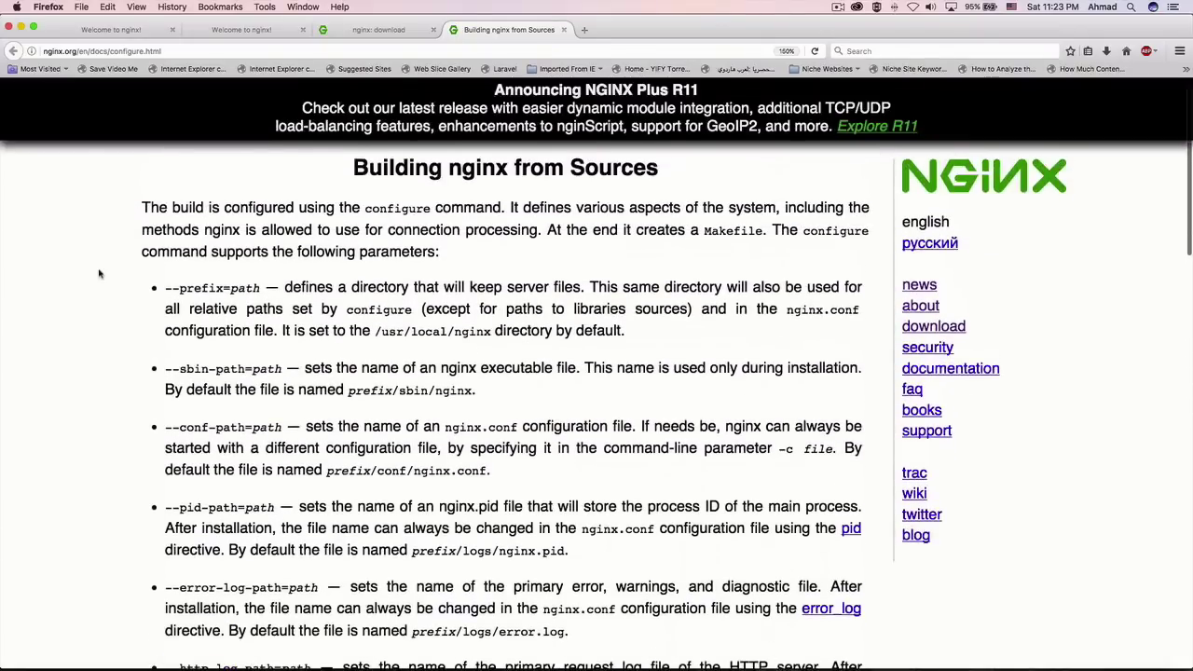
{"action": "scroll", "coordinate": [99, 273], "scroll_direction": "down", "scroll_amount": 20}
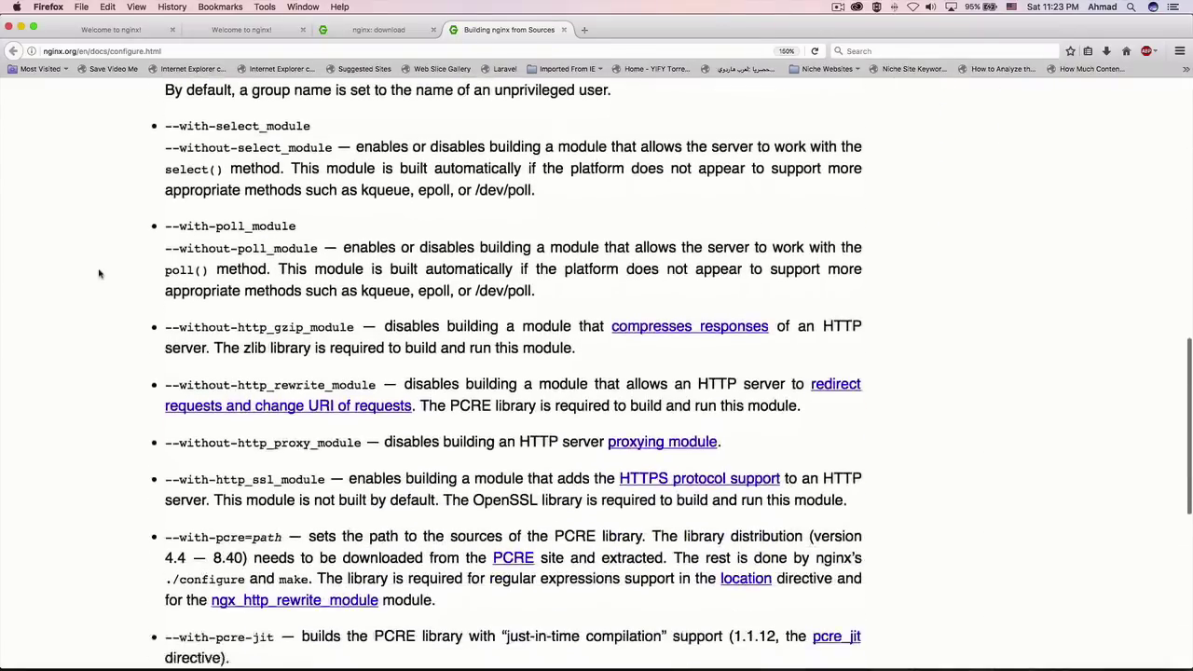
{"action": "scroll", "coordinate": [99, 273], "scroll_direction": "down", "scroll_amount": 8}
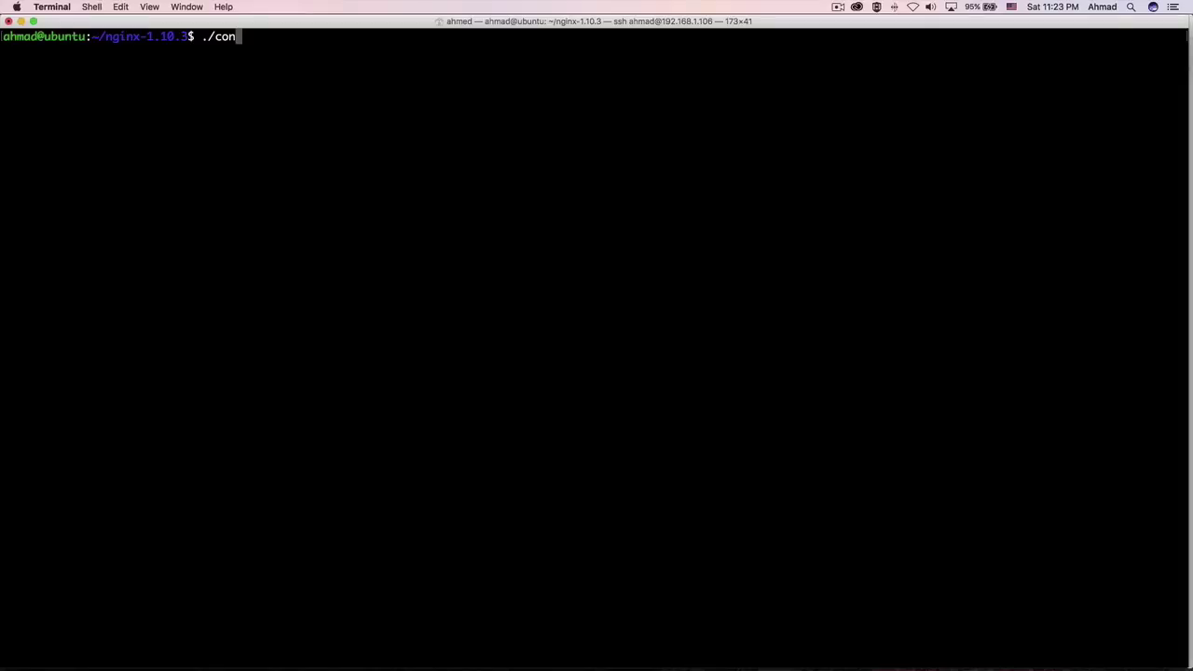
Step: Run ./configure --help in the nginx-1.10.3 directory on the Ubuntu server in Terminal and review the options from the start
{"action": "type", "text": "figure --help"}
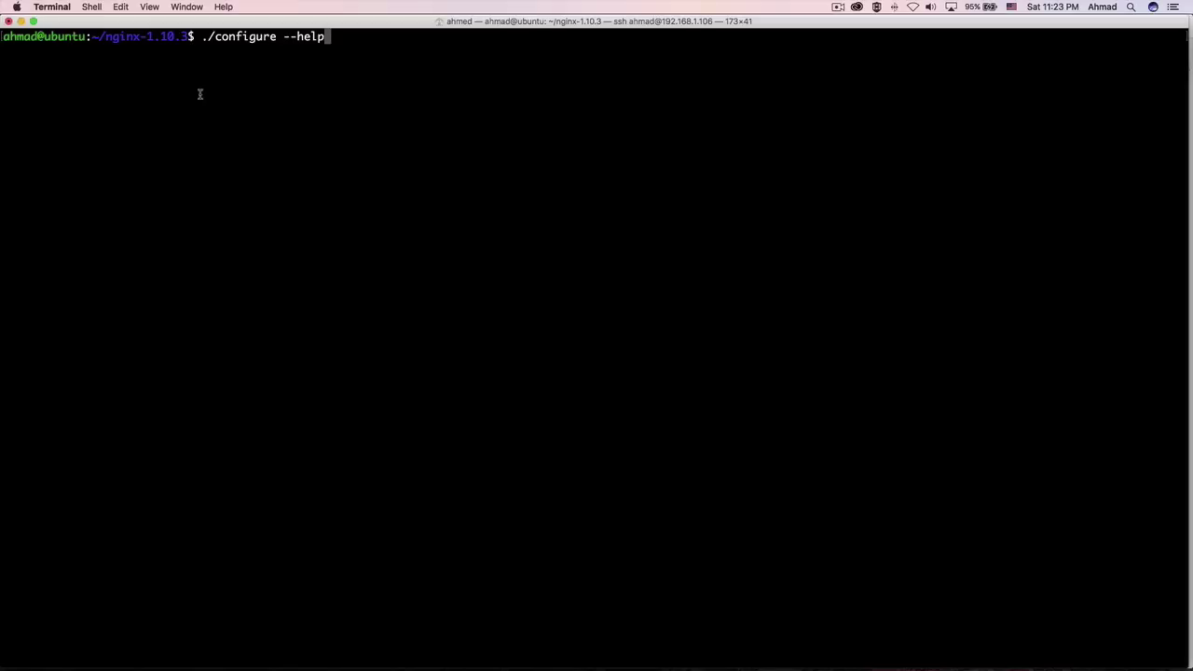
{"action": "key", "text": "Return"}
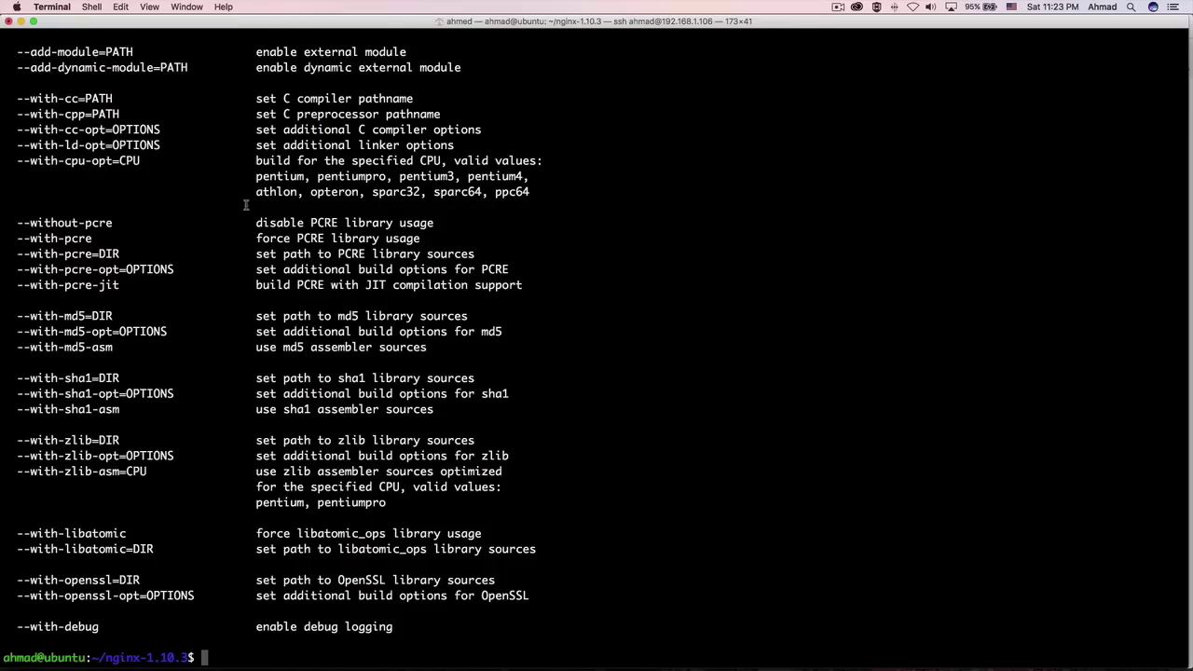
{"action": "scroll", "coordinate": [246, 205], "scroll_direction": "up", "scroll_amount": 15}
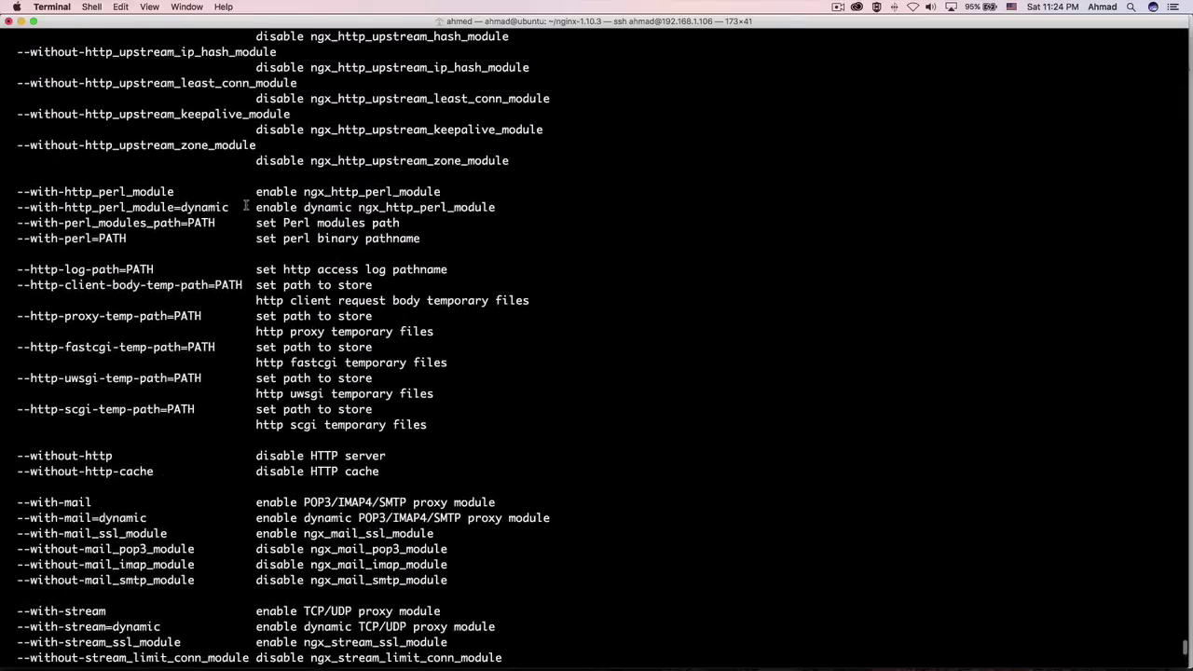
{"action": "scroll", "coordinate": [246, 205], "scroll_direction": "up", "scroll_amount": 20}
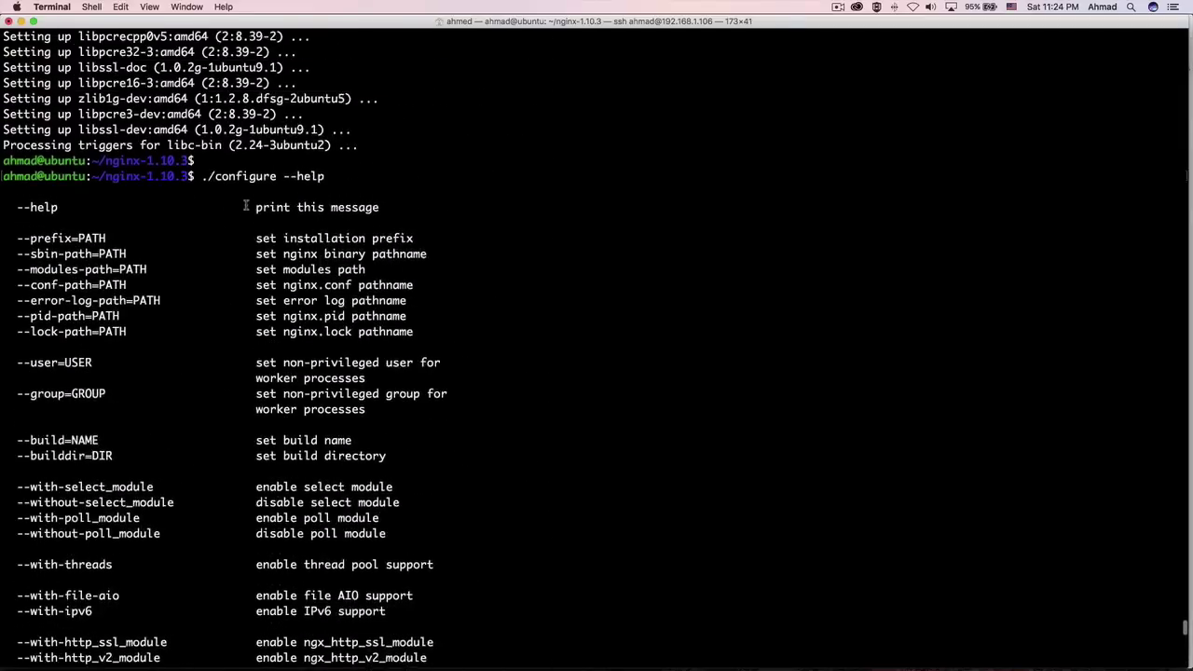
Step: Examine the remaining ./configure --help options, including the HTTP, mail and stream modules, temporary file paths, and the PCRE, zlib and OpenSSL settings
{"action": "scroll", "coordinate": [246, 205], "scroll_direction": "down", "scroll_amount": 15}
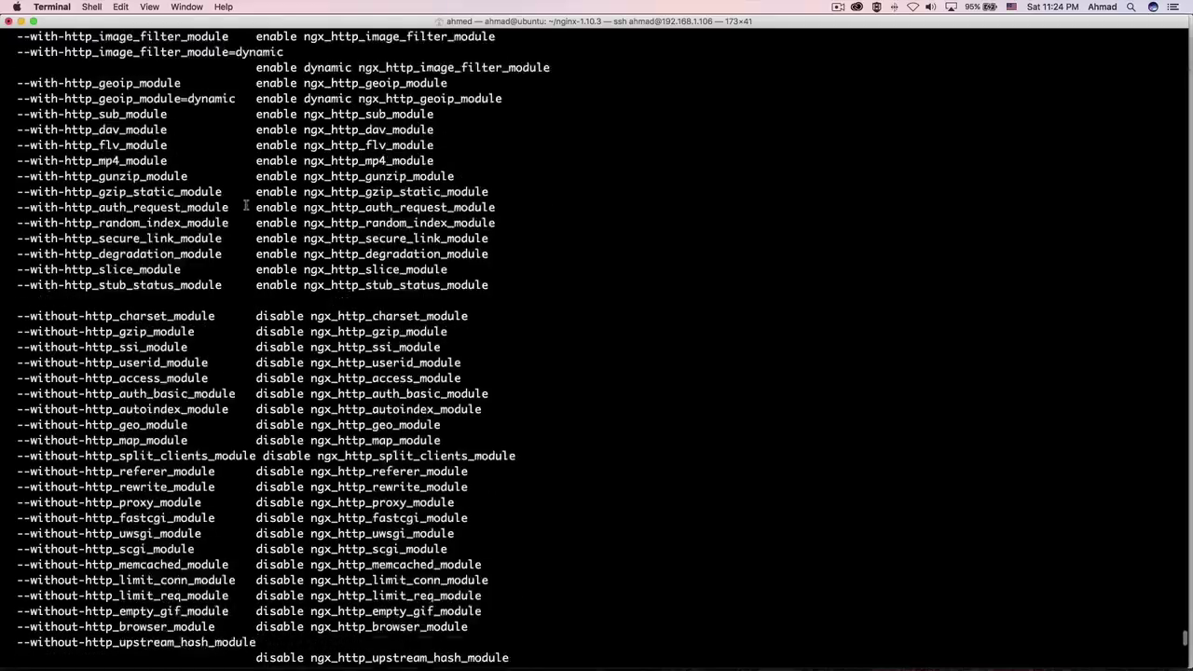
{"action": "scroll", "coordinate": [246, 205], "scroll_direction": "down", "scroll_amount": 15}
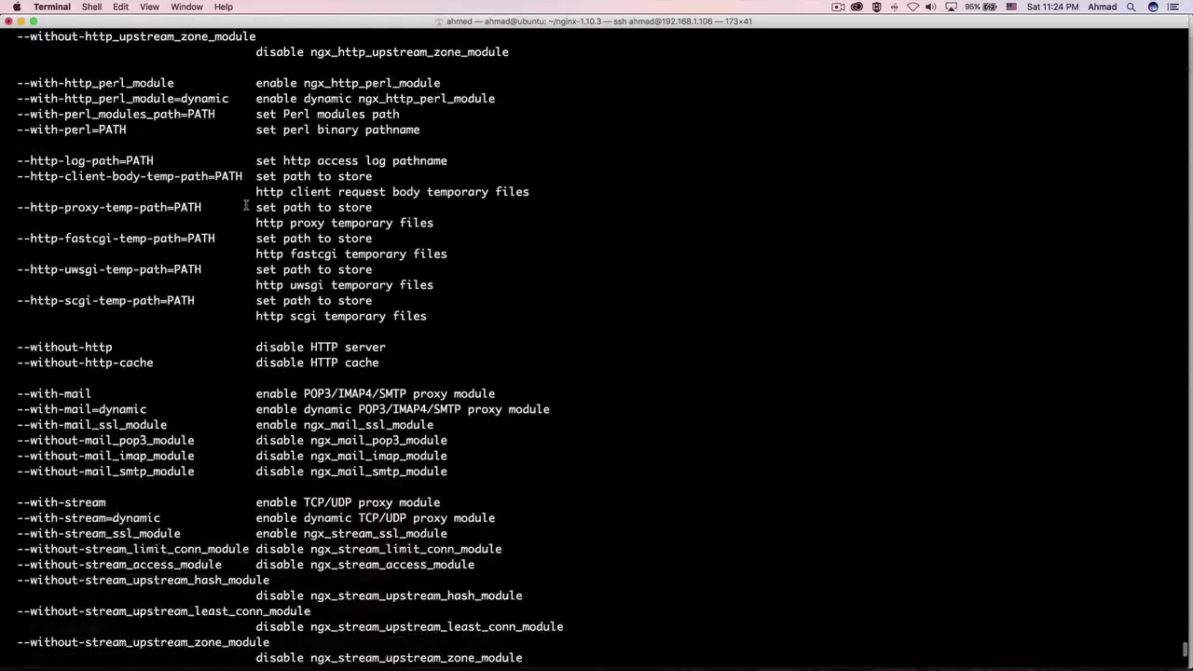
{"action": "scroll", "coordinate": [246, 205], "scroll_direction": "down", "scroll_amount": 10}
{"action": "scroll", "coordinate": [246, 205], "scroll_direction": "down", "scroll_amount": 5}
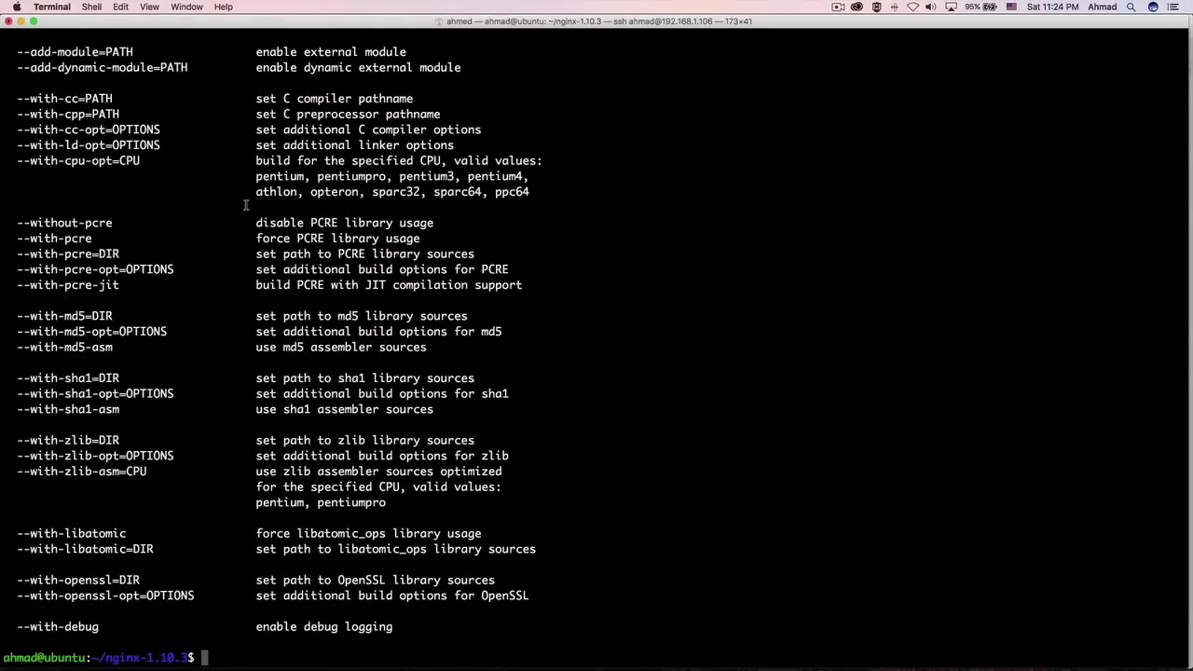
{"action": "scroll", "coordinate": [221, 263], "scroll_direction": "up", "scroll_amount": 10}
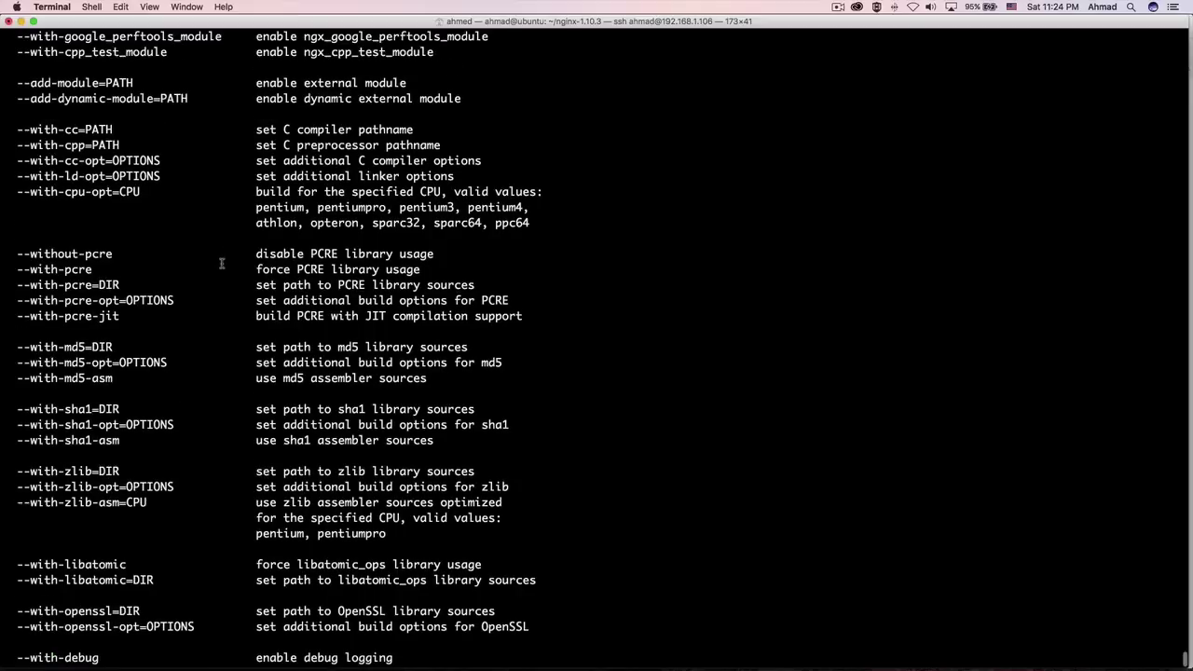
{"action": "scroll", "coordinate": [222, 264], "scroll_direction": "up", "scroll_amount": 1}
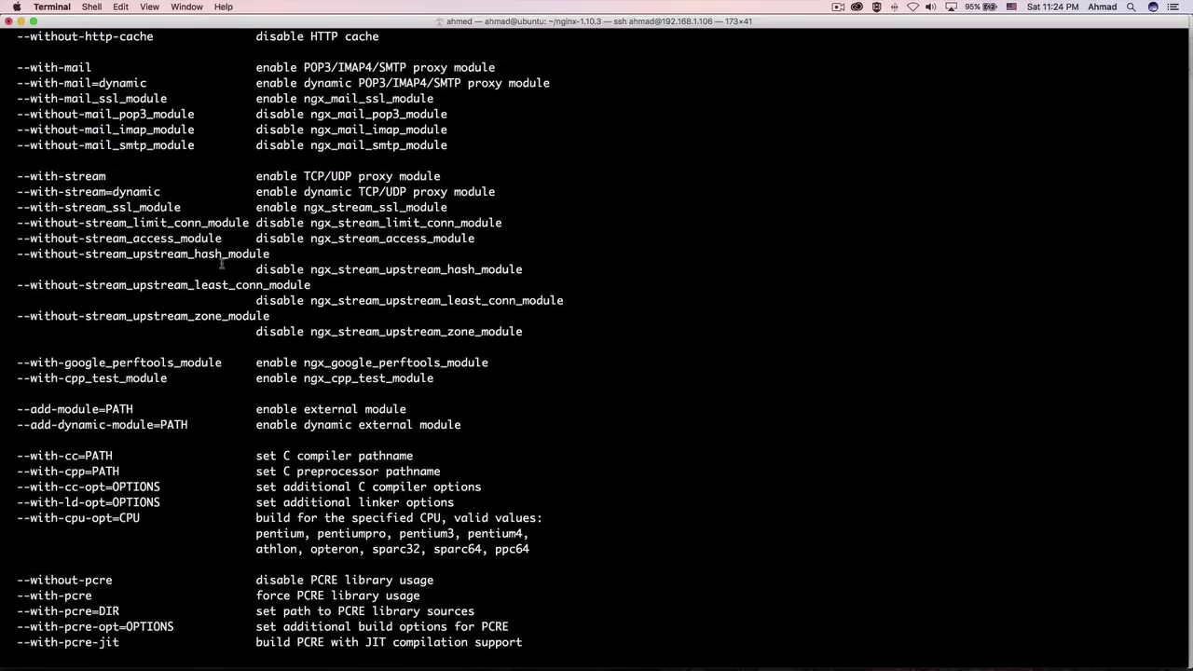
{"action": "scroll", "coordinate": [222, 264], "scroll_direction": "up", "scroll_amount": 20}
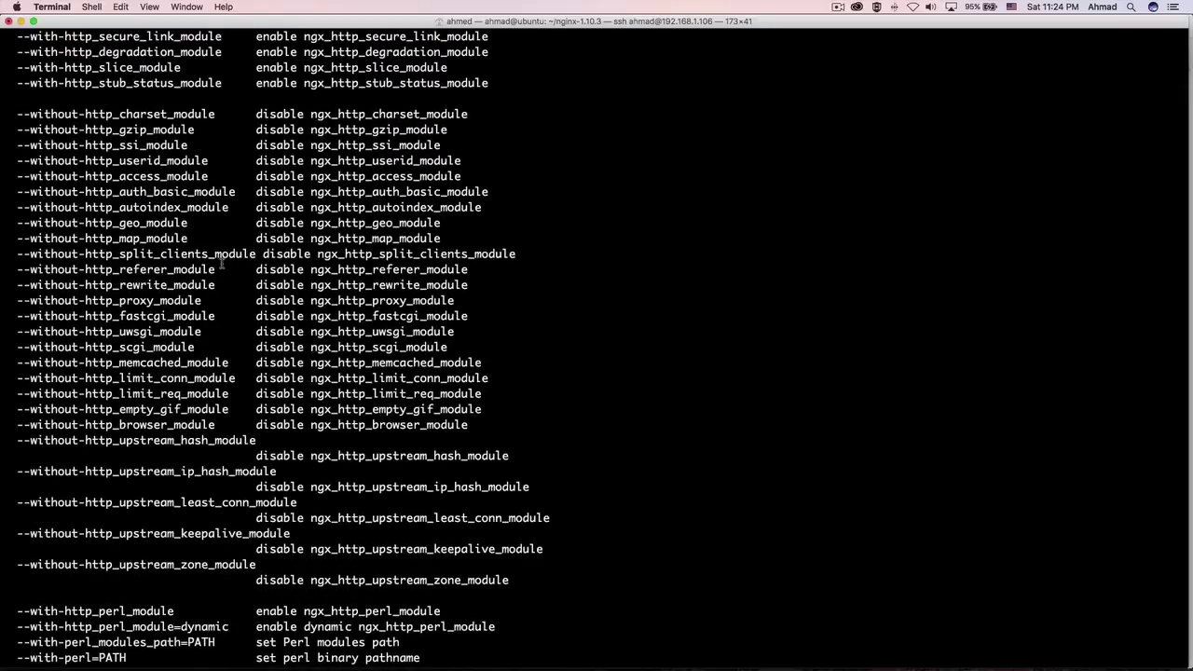
{"action": "scroll", "coordinate": [222, 264], "scroll_direction": "up", "scroll_amount": 3}
{"action": "scroll", "coordinate": [222, 263], "scroll_direction": "down", "scroll_amount": 20}
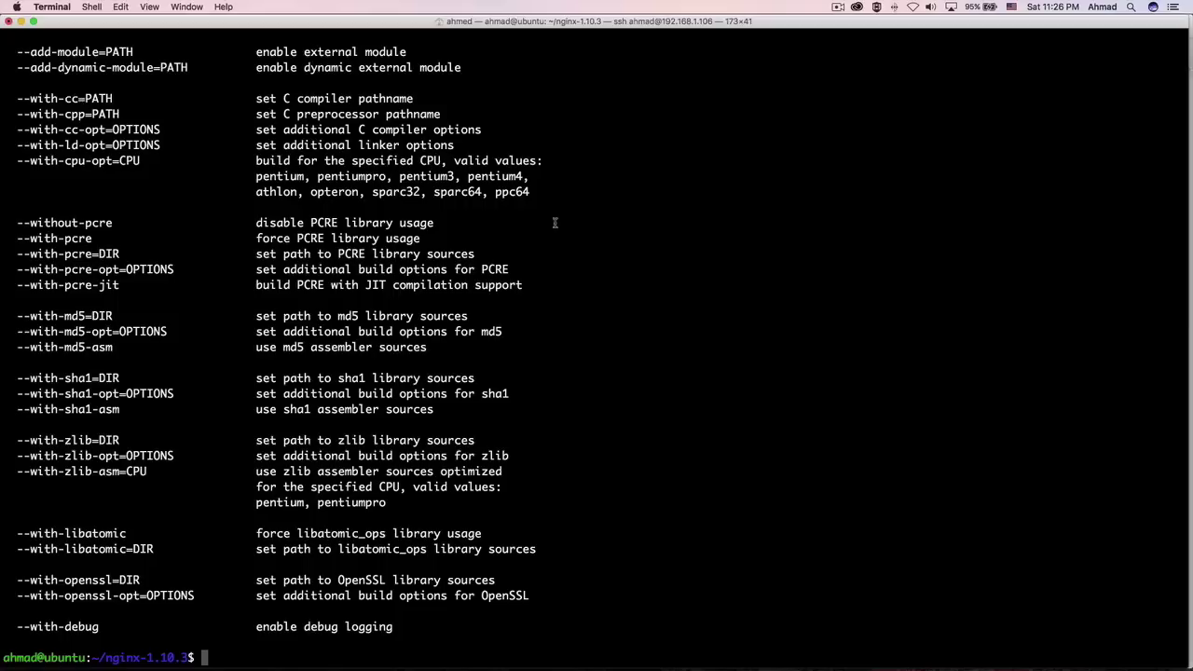
Step: Clear the Ubuntu server's terminal and create a system group named nginx with sudo groupadd -r nginx
{"action": "key", "text": "ctrl+l"}
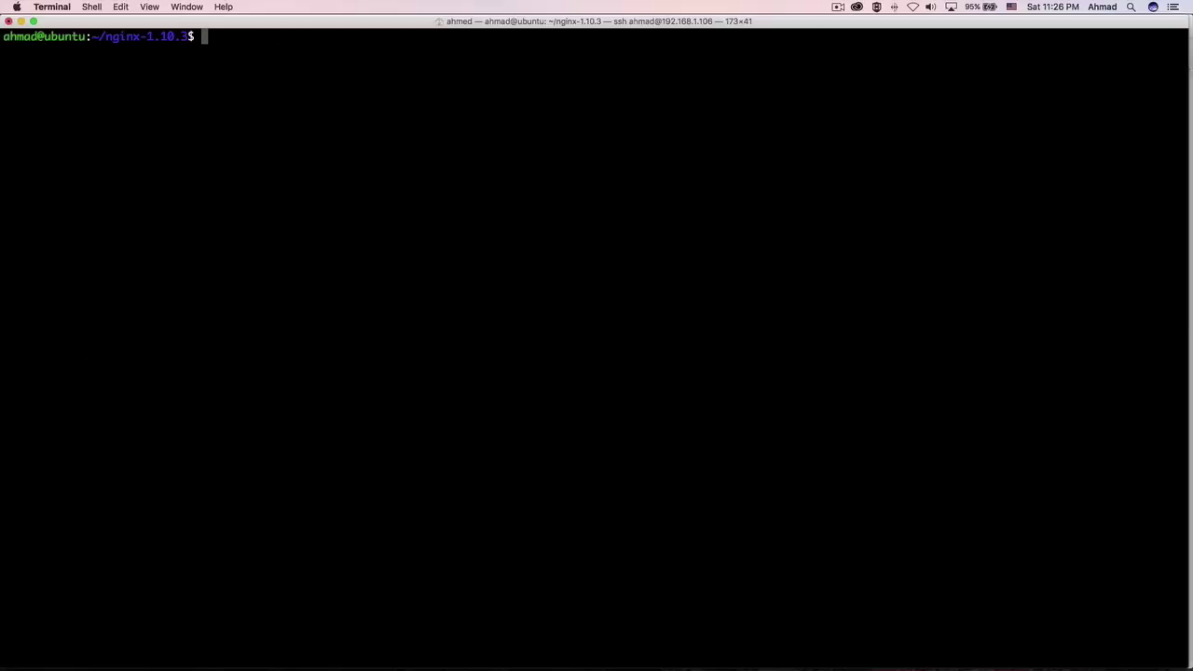
{"action": "type", "text": "sudo us"}
{"action": "key", "text": "BackSpace"}
{"action": "key", "text": "BackSpace"}
{"action": "type", "text": "groupadd "}
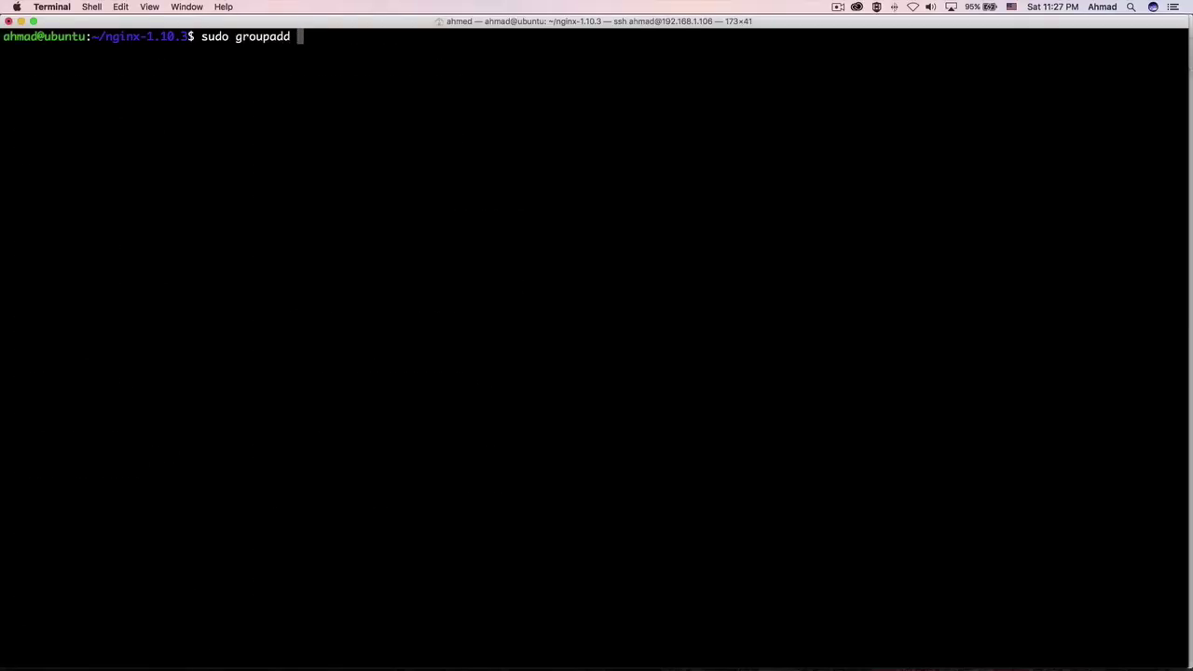
{"action": "type", "text": "-r nginx"}
{"action": "key", "text": "Return"}
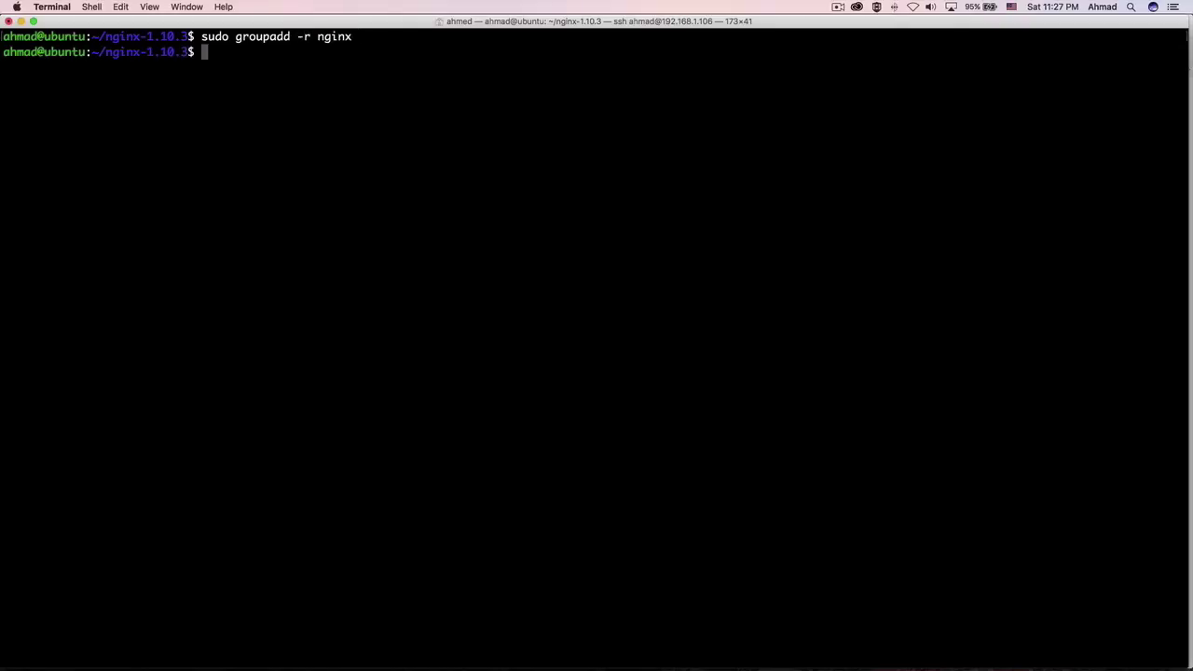
Step: Create the system user nginx in the nginx group with sudo useradd -r -g nginx nginx, and check the account with id nginx
{"action": "type", "text": "sudo useradd -r ng"}
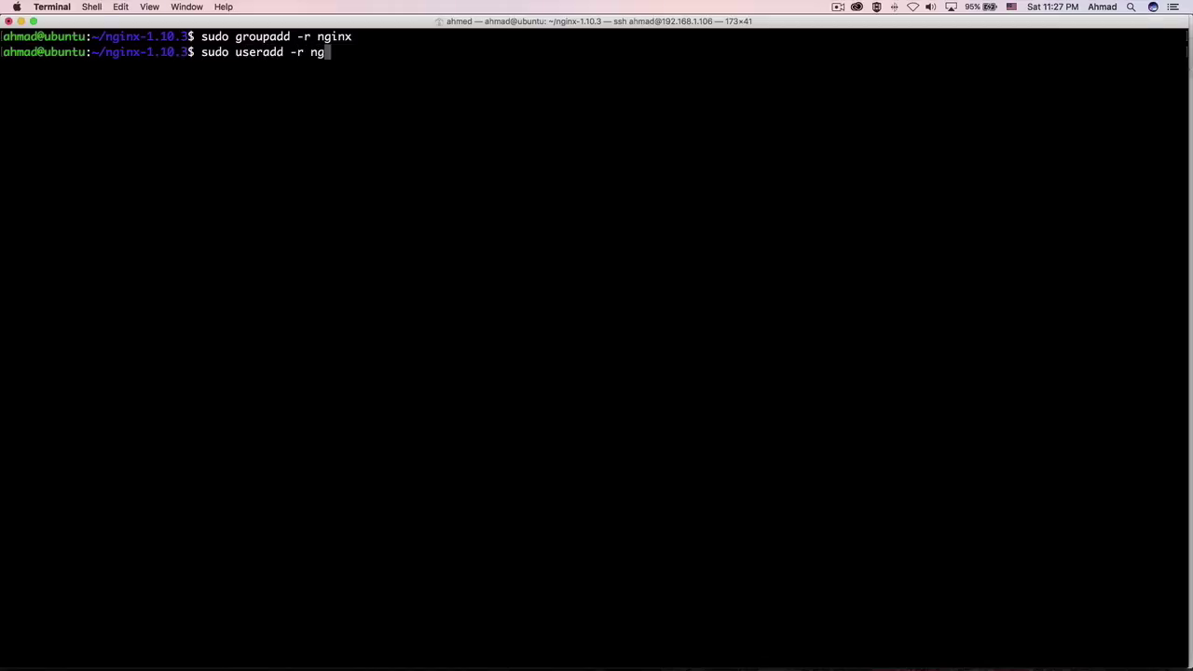
{"action": "type", "text": "inx -g nginx"}
{"action": "key", "text": "Left"}
{"action": "key", "text": "Left"}
{"action": "key", "text": "Left"}
{"action": "key", "text": "Left"}
{"action": "key", "text": "Left"}
{"action": "key", "text": "Left"}
{"action": "key", "text": "Left"}
{"action": "key", "text": "Left"}
{"action": "key", "text": "Left"}
{"action": "key", "text": "BackSpace"}
{"action": "key", "text": "BackSpace"}
{"action": "key", "text": "BackSpace"}
{"action": "key", "text": "BackSpace"}
{"action": "key", "text": "BackSpace"}
{"action": "key", "text": "BackSpace"}
{"action": "key", "text": "Right"}
{"action": "key", "text": "Left"}
{"action": "key", "text": "Right"}
{"action": "key", "text": "Right"}
{"action": "key", "text": "Right"}
{"action": "key", "text": "Right"}
{"action": "key", "text": "Right"}
{"action": "key", "text": "Right"}
{"action": "key", "text": "Right"}
{"action": "key", "text": "Right"}
{"action": "key", "text": "Right"}
{"action": "type", "text": "nginx"}
{"action": "key", "text": "Return"}
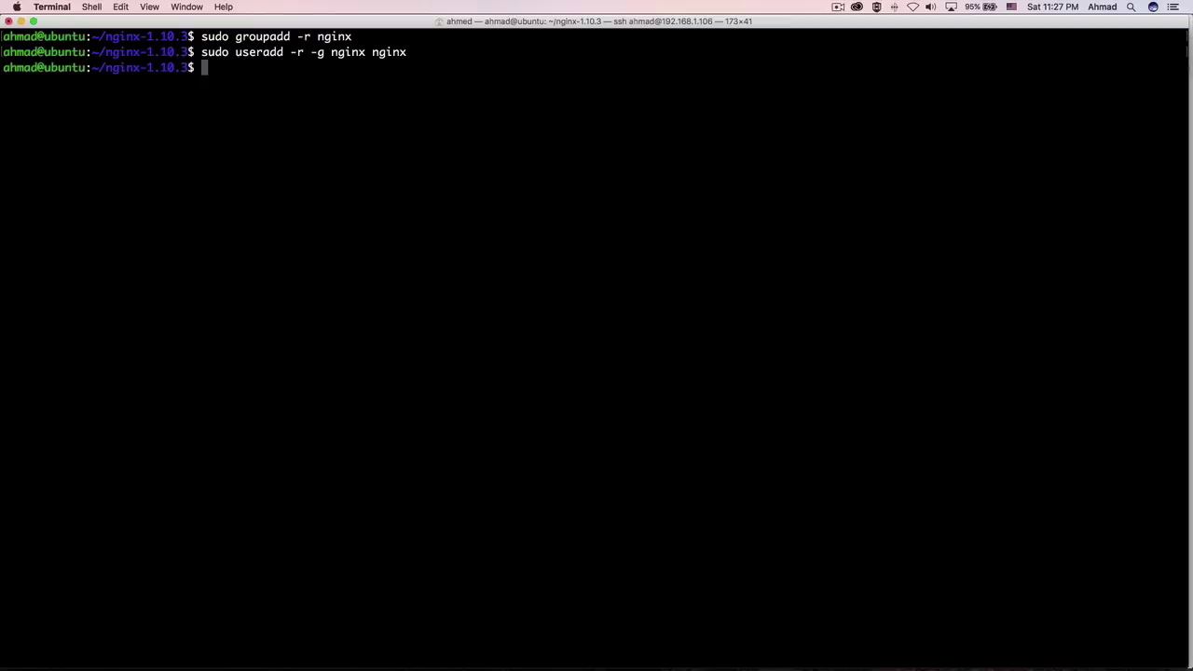
{"action": "type", "text": "id nginx"}
{"action": "key", "text": "Return"}
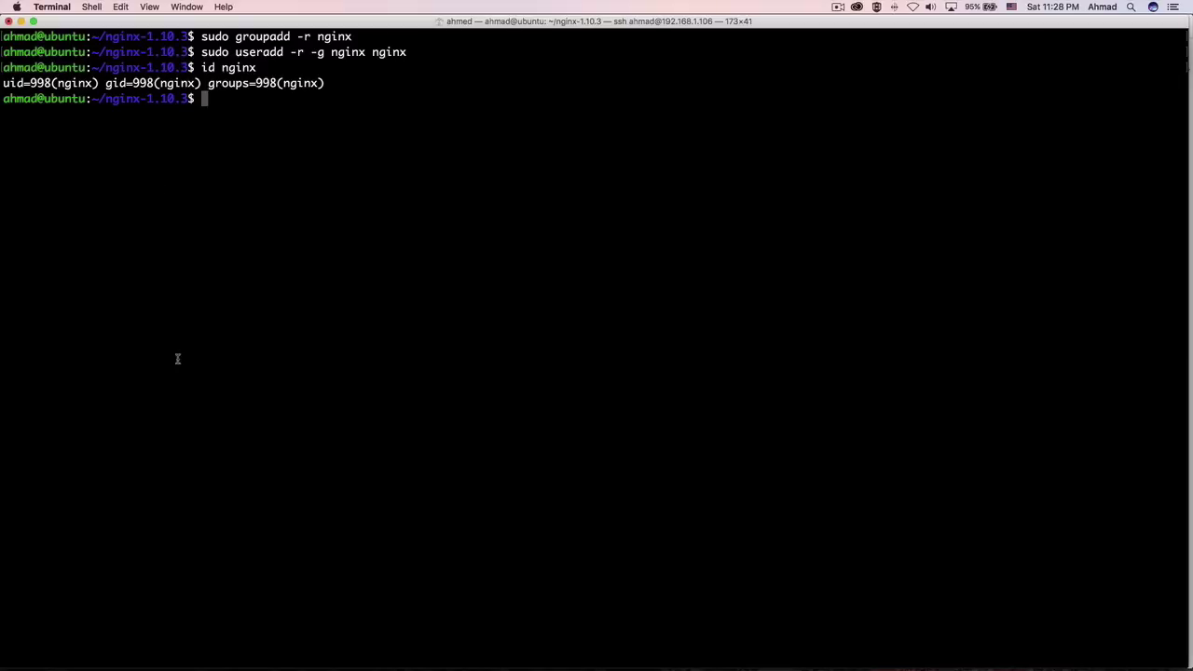
Step: Start writing a ./configure command with the options --prefix=/etc/nginx, --user=nginx and --group=nginx
{"action": "type", "text": "./conf"}
{"action": "key", "text": "Tab"}
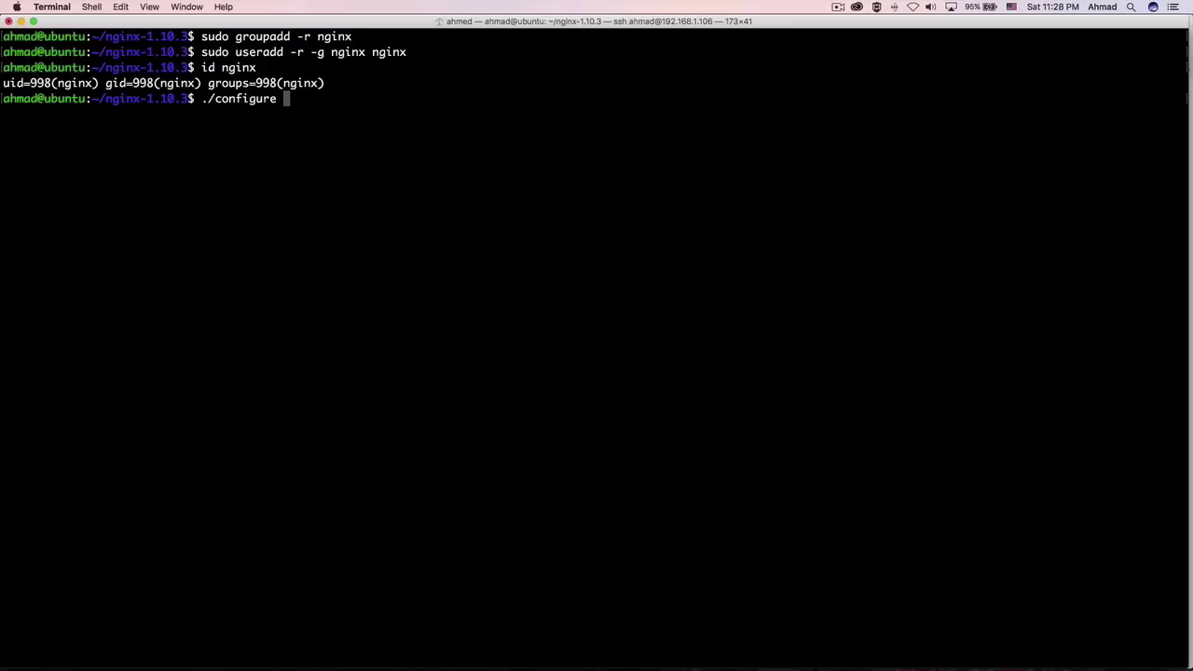
{"action": "type", "text": "--prefix"}
{"action": "type", "text": "="}
{"action": "type", "text": "/etc"}
{"action": "key", "text": "BackSpace"}
{"action": "type", "text": "c/nginx "}
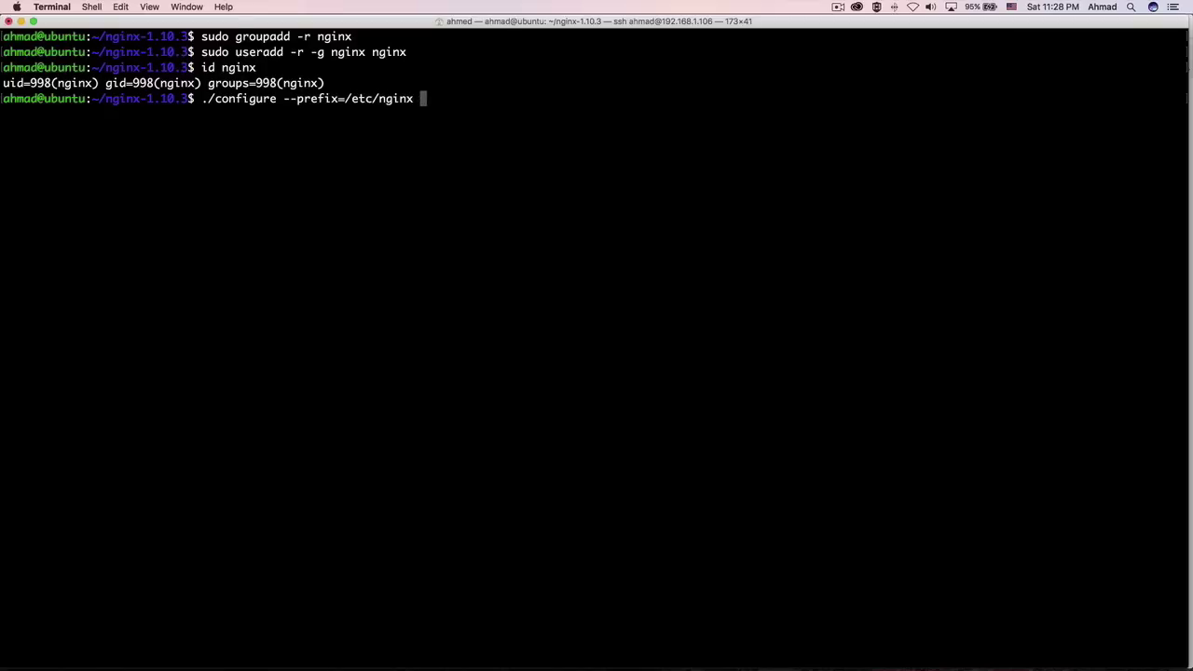
{"action": "type", "text": "--user=nginx --group"}
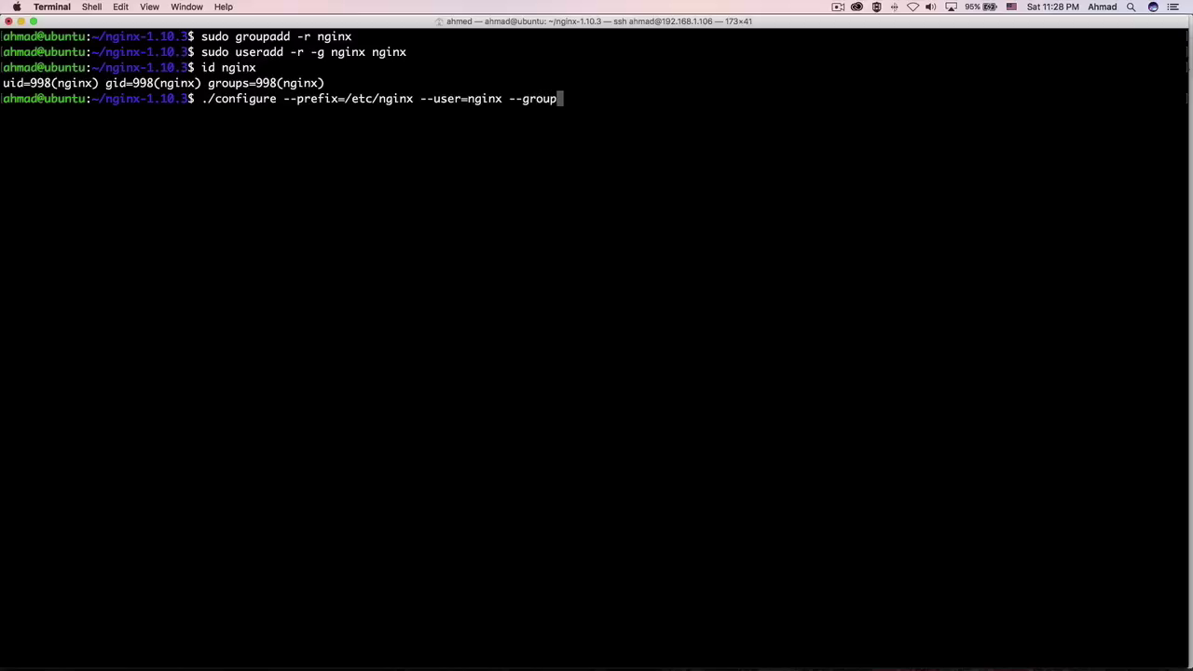
{"action": "type", "text": "=nginx --sbin-path=/us"}
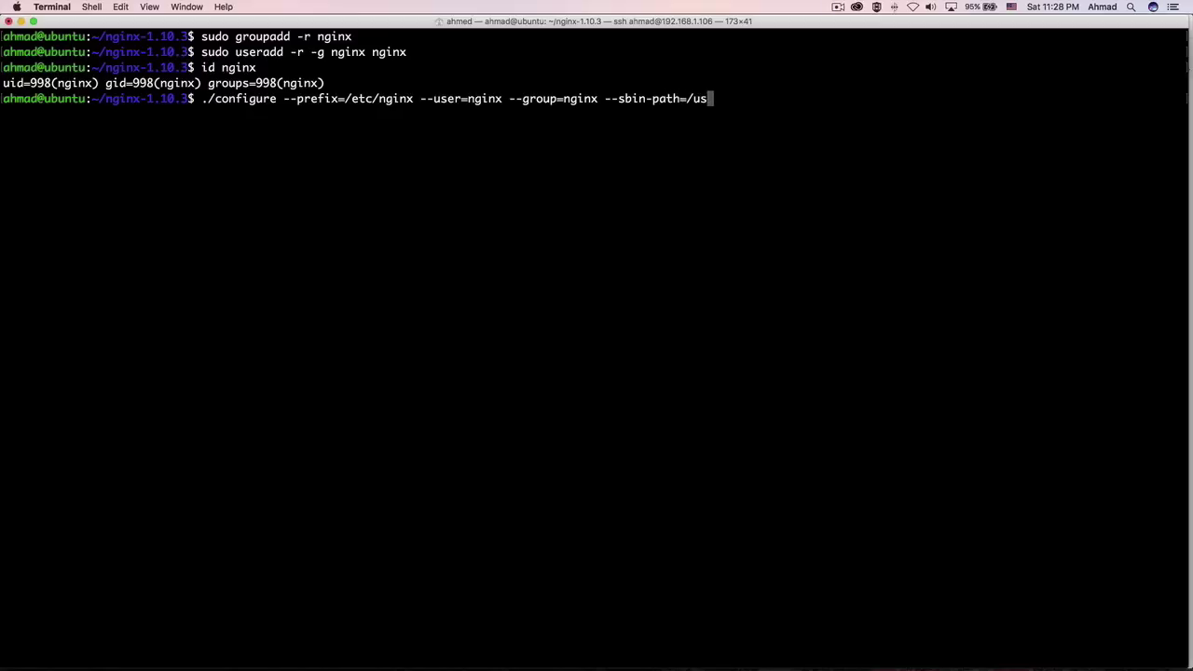
Step: Complete --sbin-path=/usr/sbin/nginx and append --conf-path=/etc/nginx/nginx.conf and --pid-path=/var/run/nginx.pid to the configure command
{"action": "type", "text": "r/sbin/nginx --conf"}
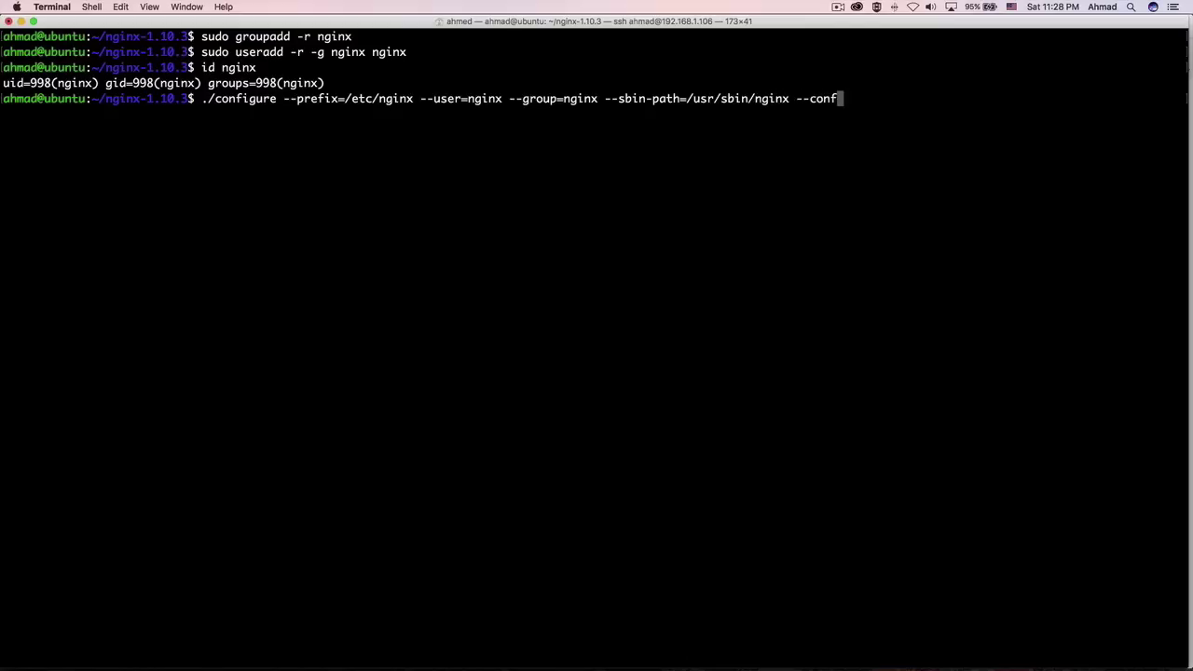
{"action": "type", "text": "-path=/etc/nginx/"}
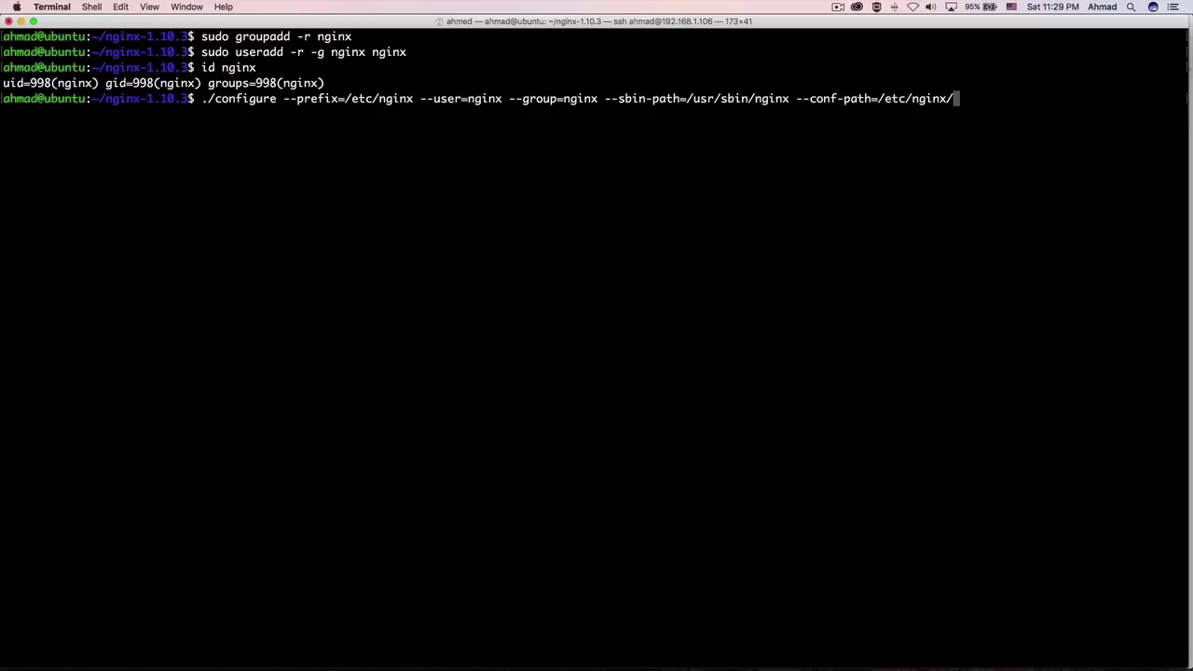
{"action": "type", "text": "nginx.conf --pid"}
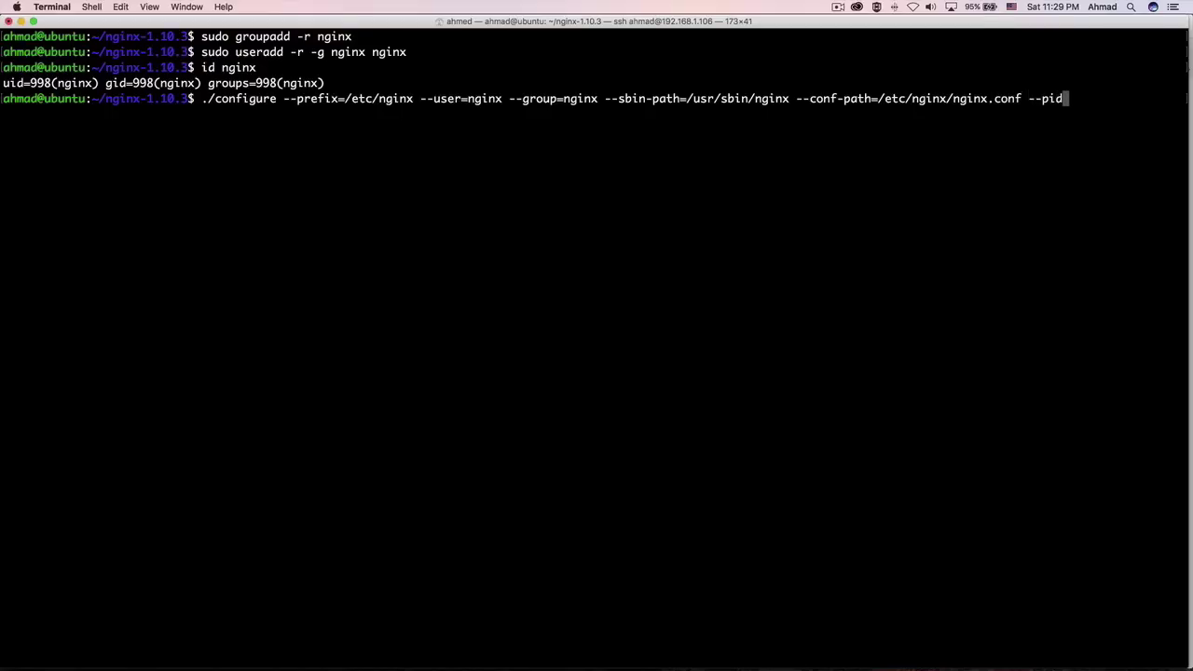
{"action": "type", "text": "-path=/var/run"}
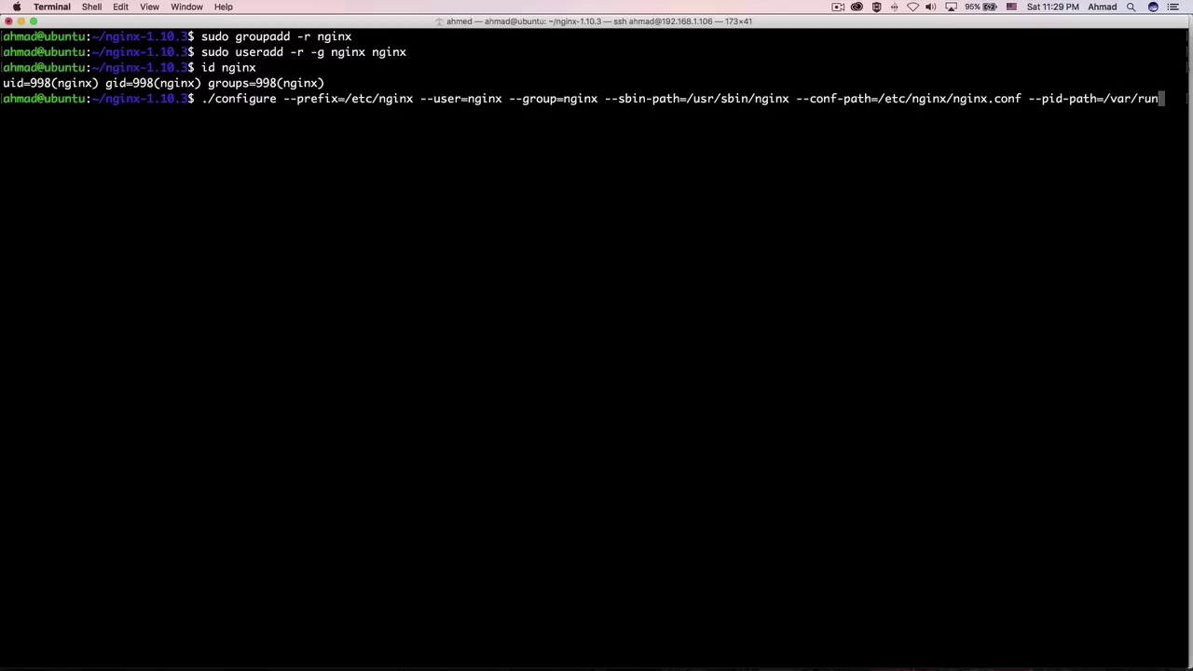
{"action": "type", "text": "/nginx.pid"}
Step: Append --lock-path=/var/run/nginx.lock and --error-log-path=/var/log/nginx/error.log to the configure command
{"action": "type", "text": "--lock-path="}
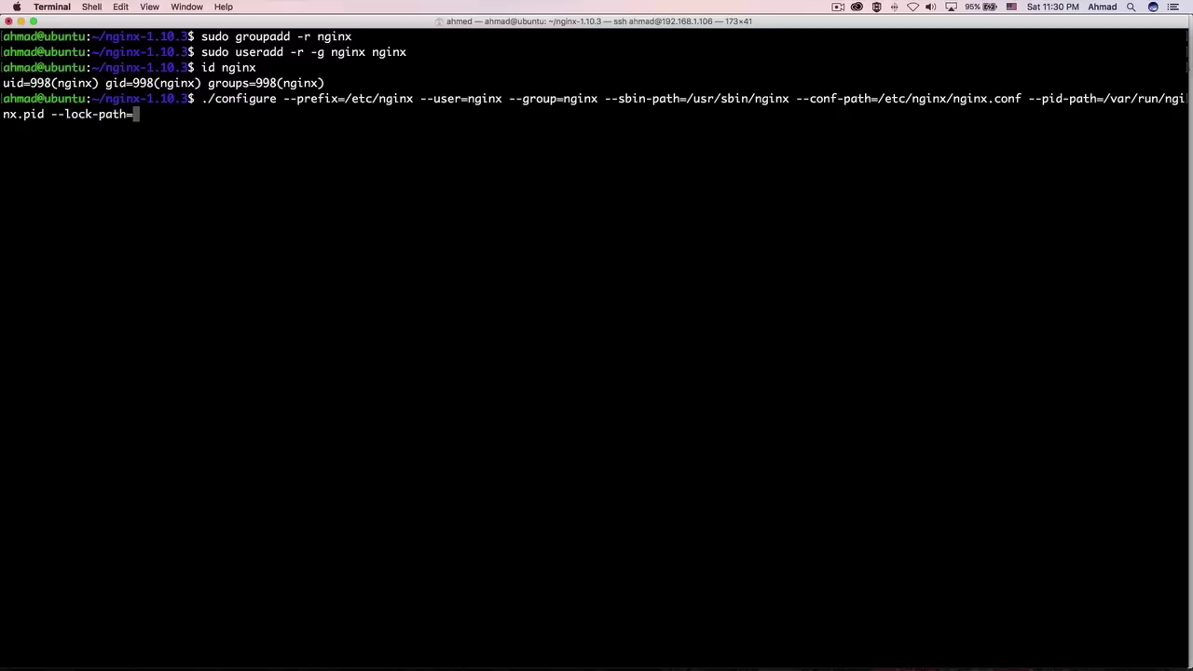
{"action": "type", "text": "/var/run/nginx.lock -"}
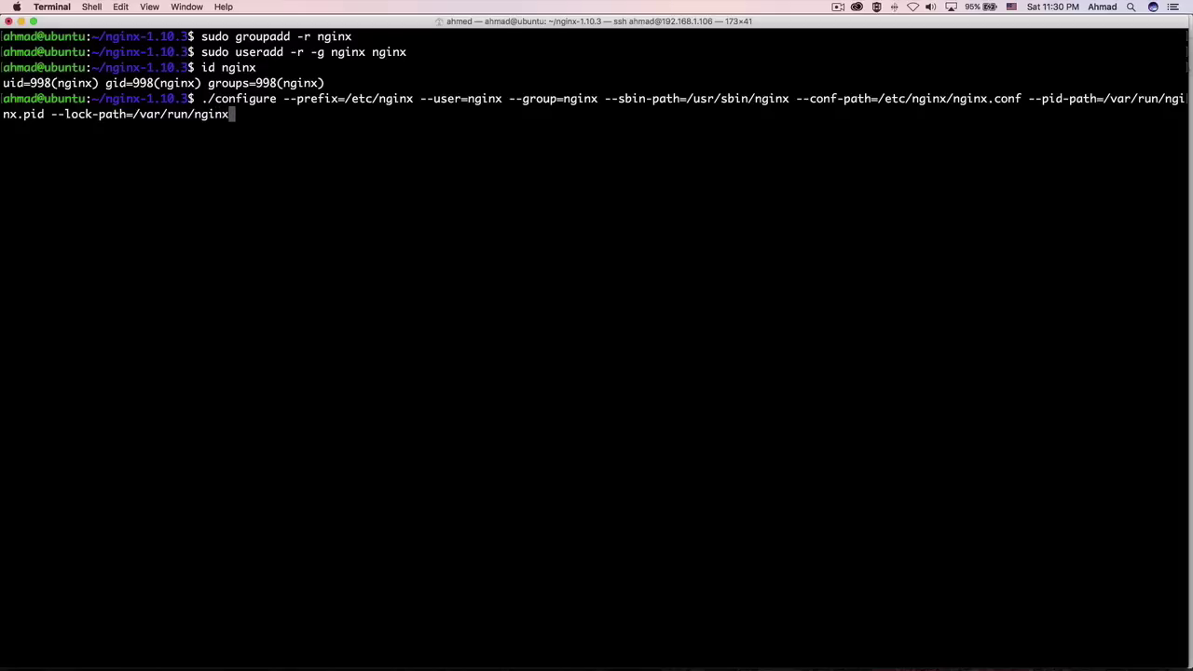
{"action": "key", "text": "BackSpace"}
{"action": "type", "text": "--error-log"}
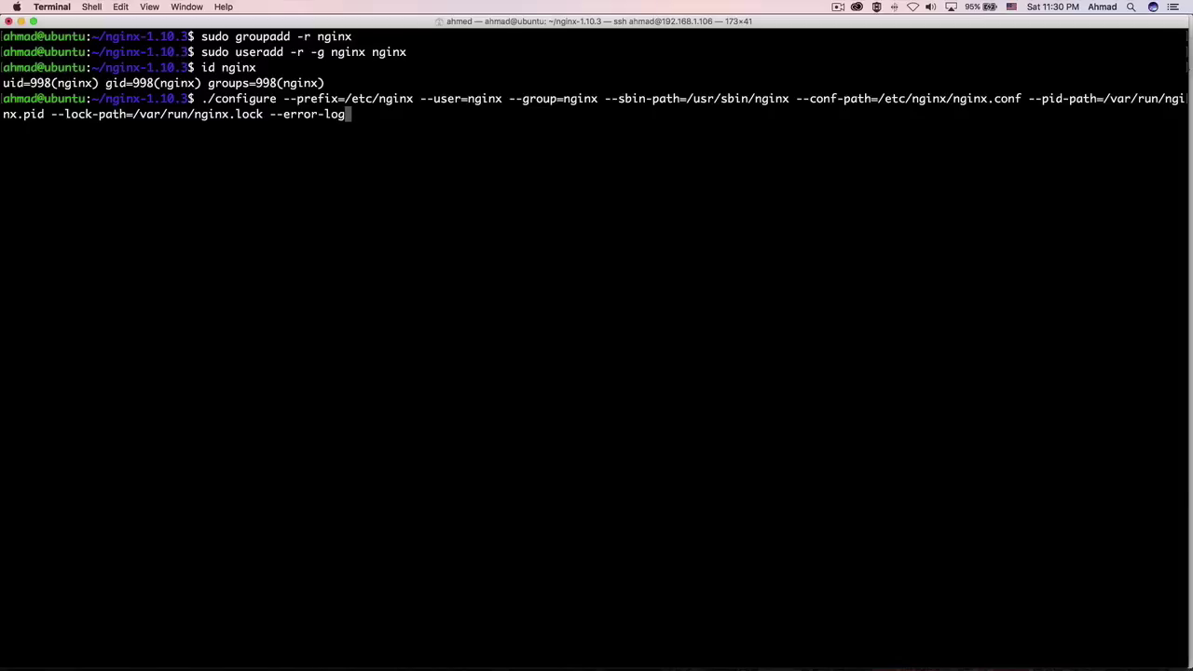
{"action": "type", "text": "-path=/var/log/"}
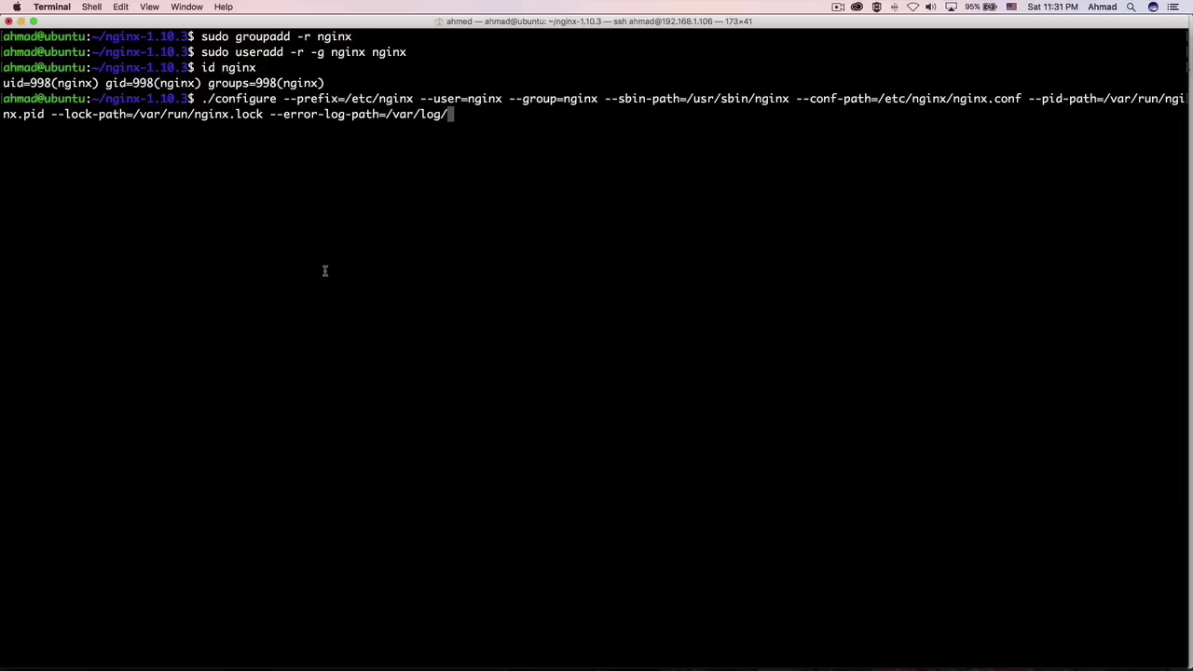
{"action": "type", "text": "nginx/error.log"}
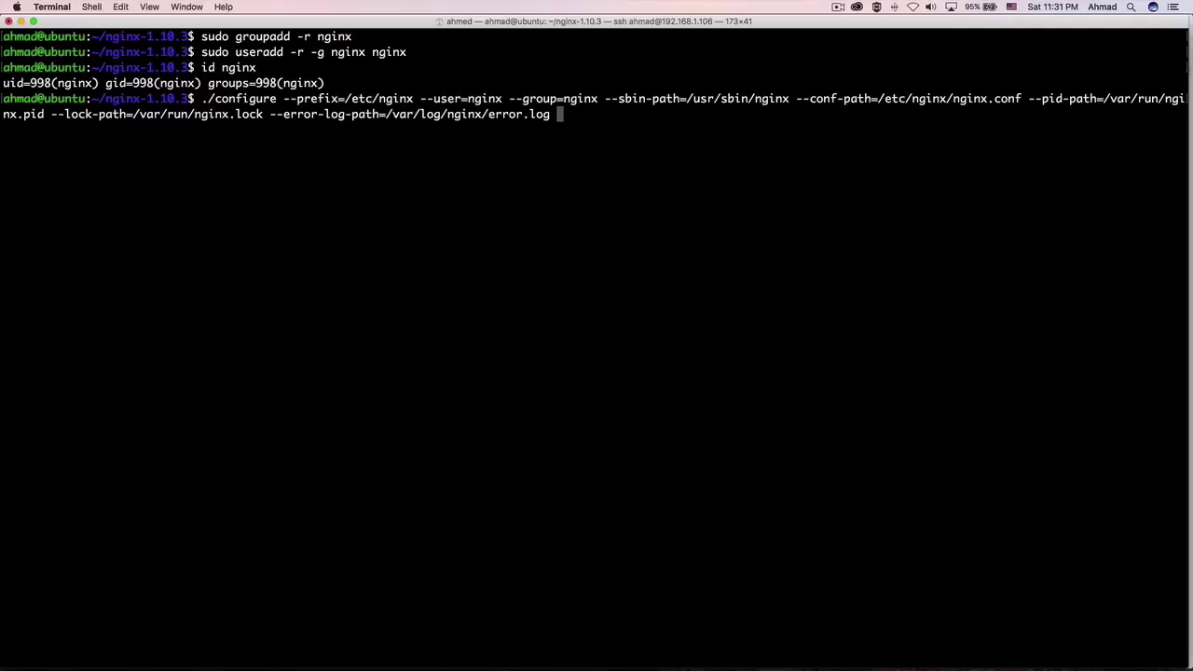
Step: Append --http-log-path=/var/log/nginx/access.log to the configure command
{"action": "type", "text": "--http-log-pah"}
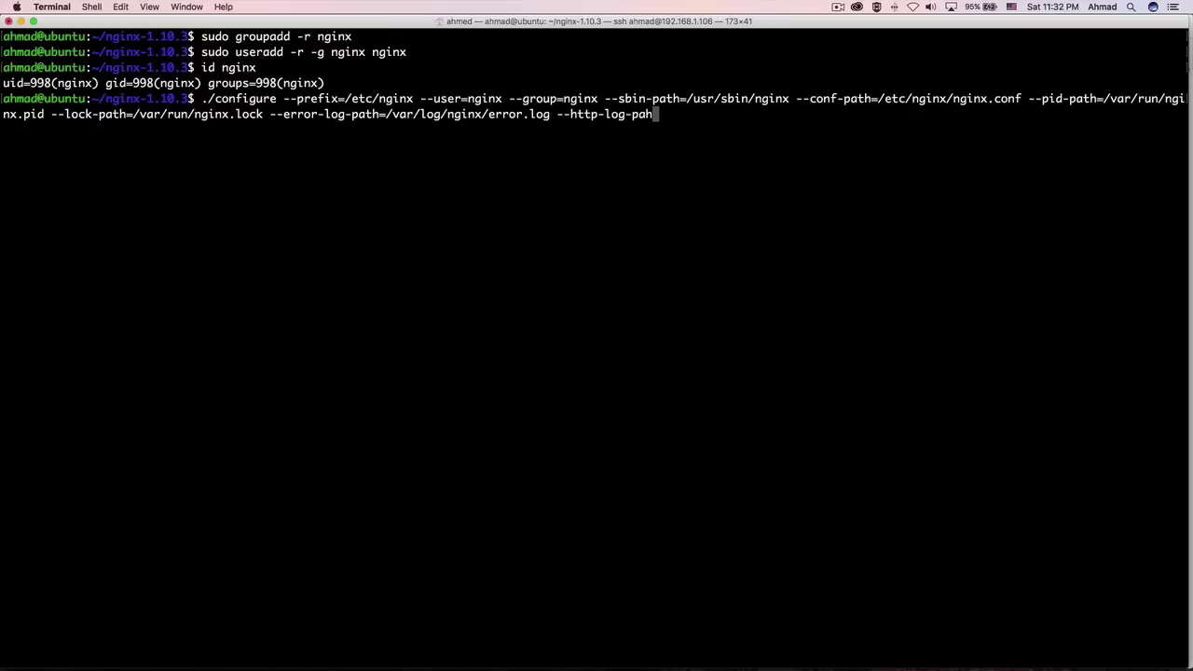
{"action": "key", "text": "BackSpace"}
{"action": "type", "text": "th=/var/log/nginx/"}
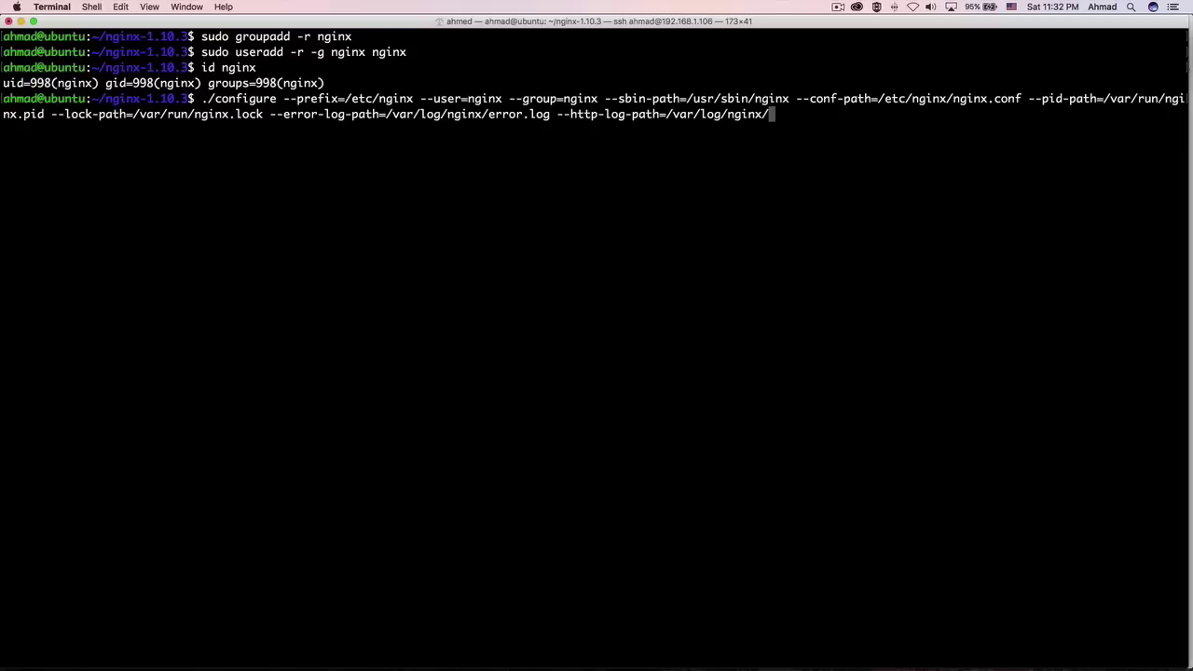
{"action": "type", "text": "access.log --with"}
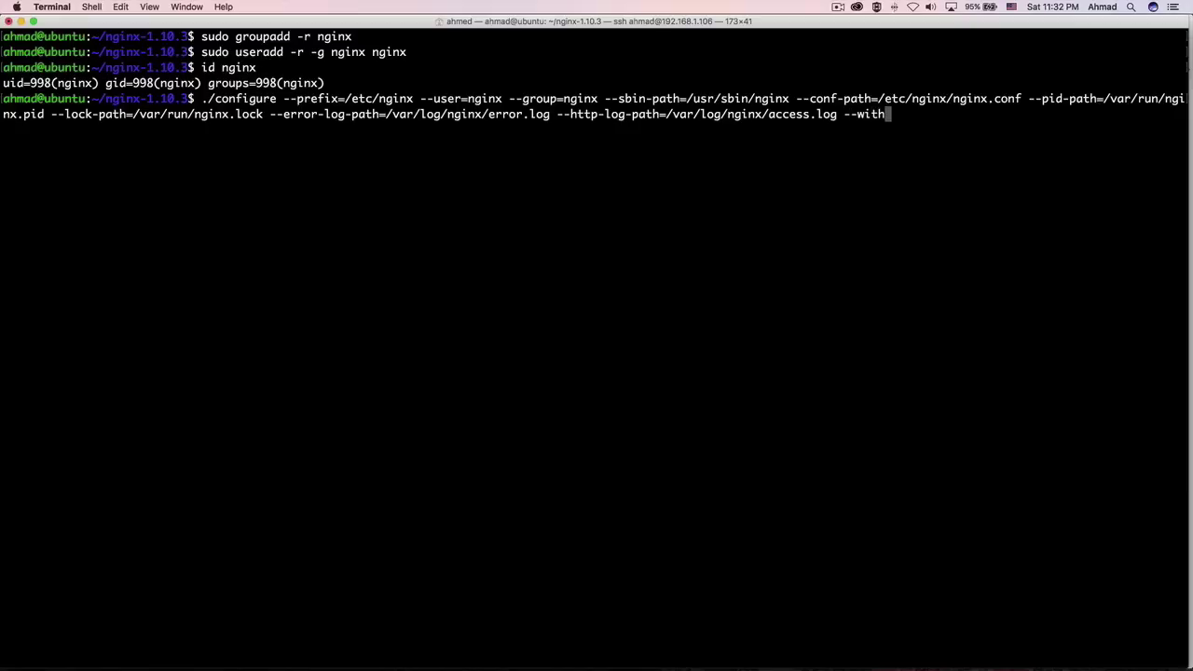
Step: Append --with-http_gzip_static_module and --with-http_stub_status_module to the configure command
{"action": "type", "text": "-http_gzip_static"}
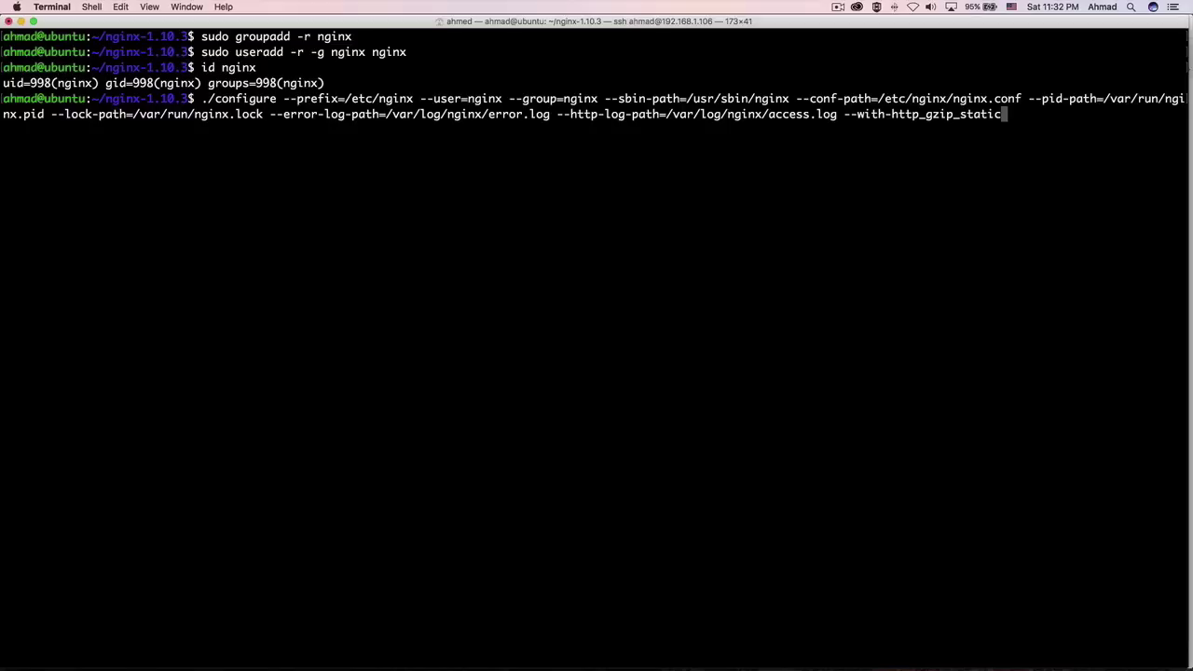
{"action": "type", "text": "_module"}
{"action": "type", "text": "--with-http"}
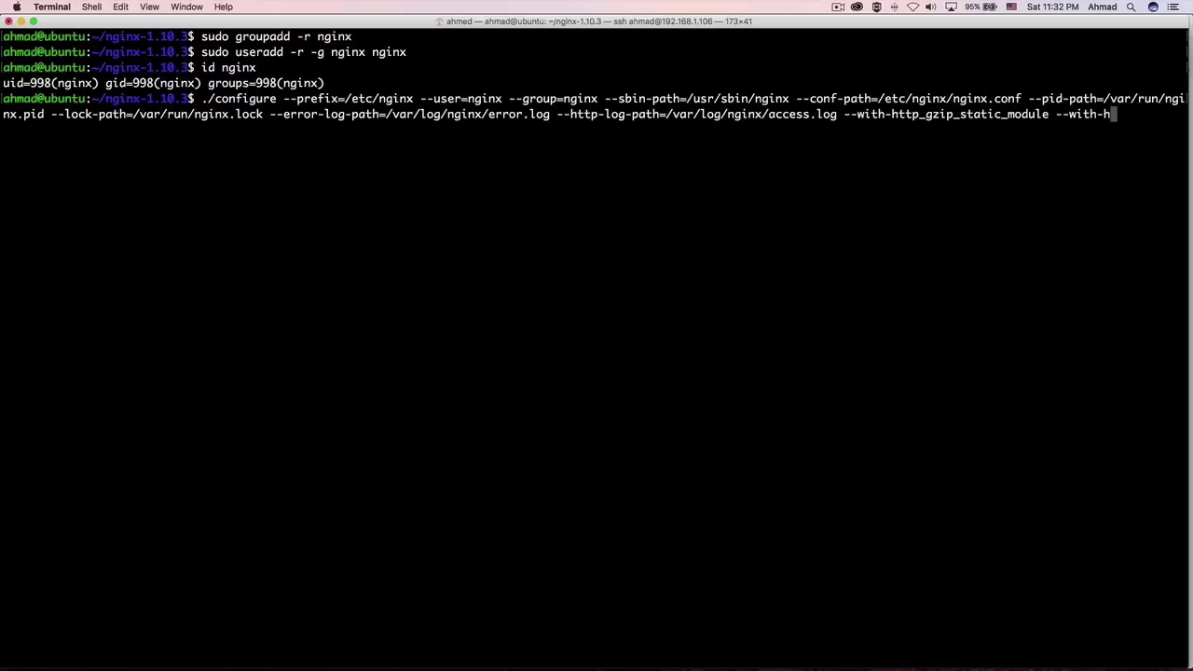
{"action": "type", "text": "_stub_stat"}
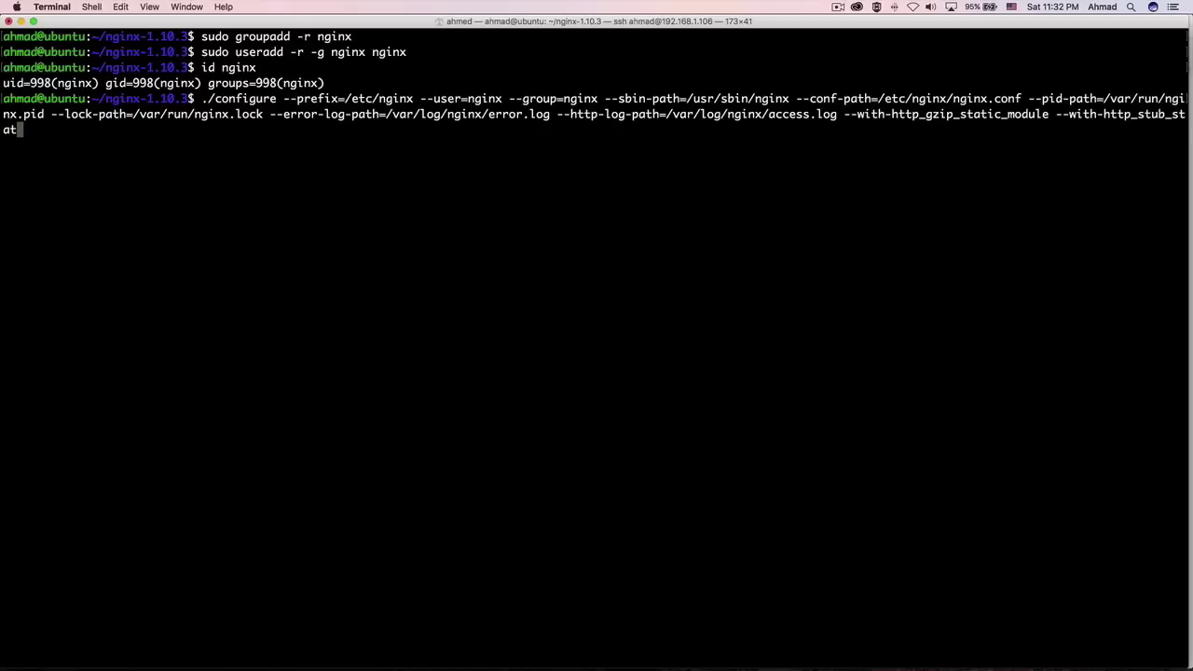
{"action": "type", "text": "us_modile"}
{"action": "key", "text": "BackSpace"}
{"action": "key", "text": "BackSpace"}
{"action": "key", "text": "BackSpace"}
{"action": "key", "text": "BackSpace"}
{"action": "type", "text": "ule --with"}
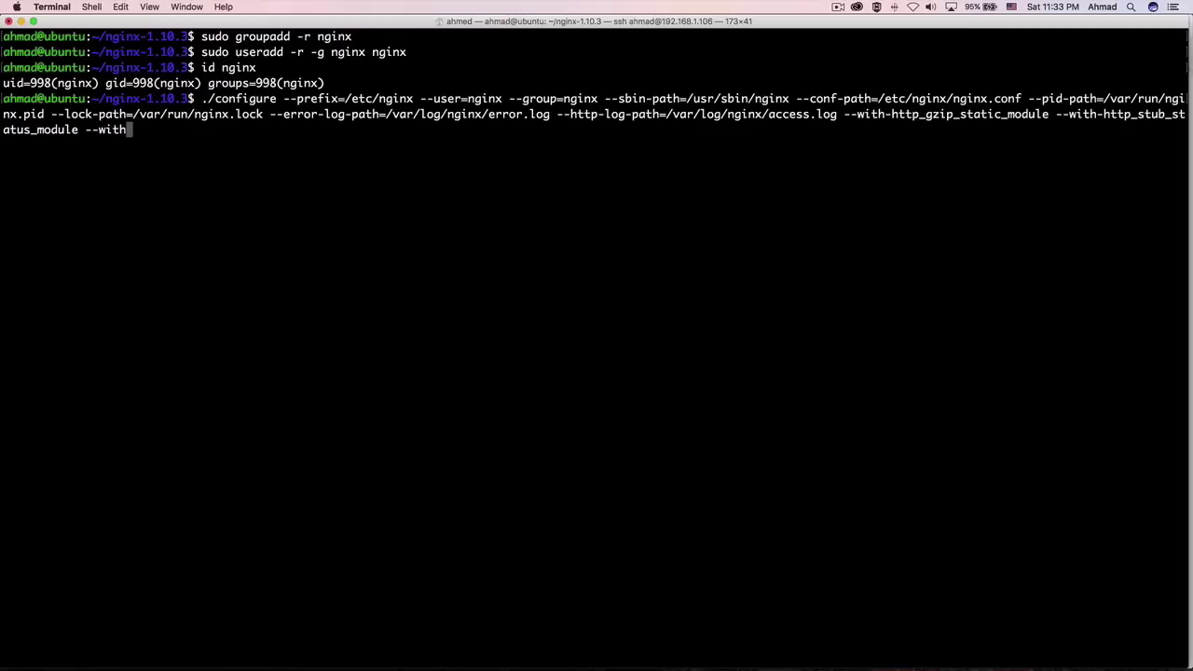
Step: Append --with-http_ssl_module and --with-pcre to the configure command, and switch to VirtualBox VM
{"action": "type", "text": "-http_ssl"}
{"action": "type", "text": "_module --with"}
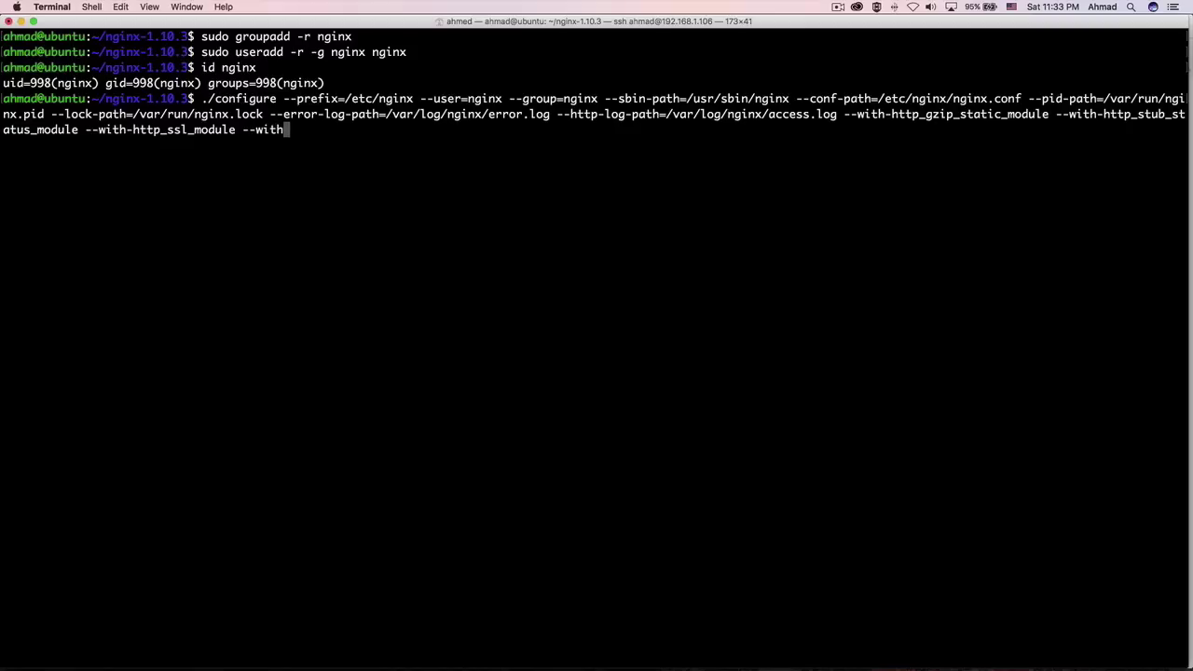
{"action": "type", "text": "-pcre"}
{"action": "key", "text": "super+Tab"}
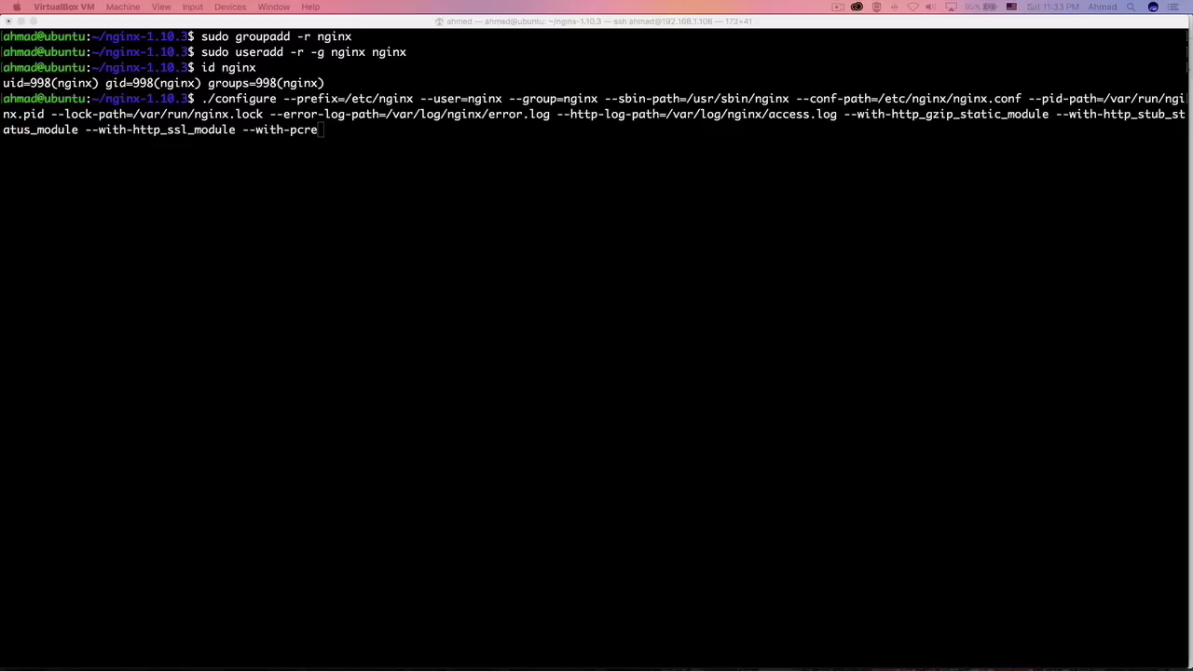
Step: Return to Terminal and append --with-file-aio to the configure command
{"action": "left_click", "coordinate": [783, 375]}
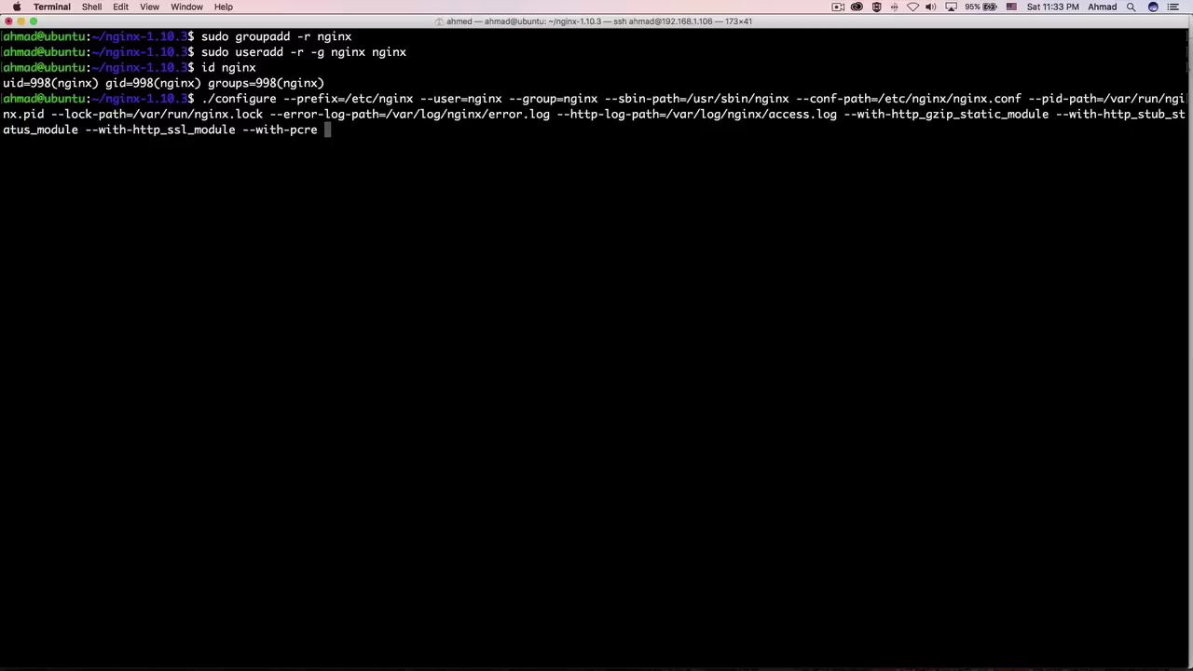
{"action": "type", "text": "--witj"}
{"action": "key", "text": "BackSpace"}
{"action": "type", "text": "h-file-aio "}
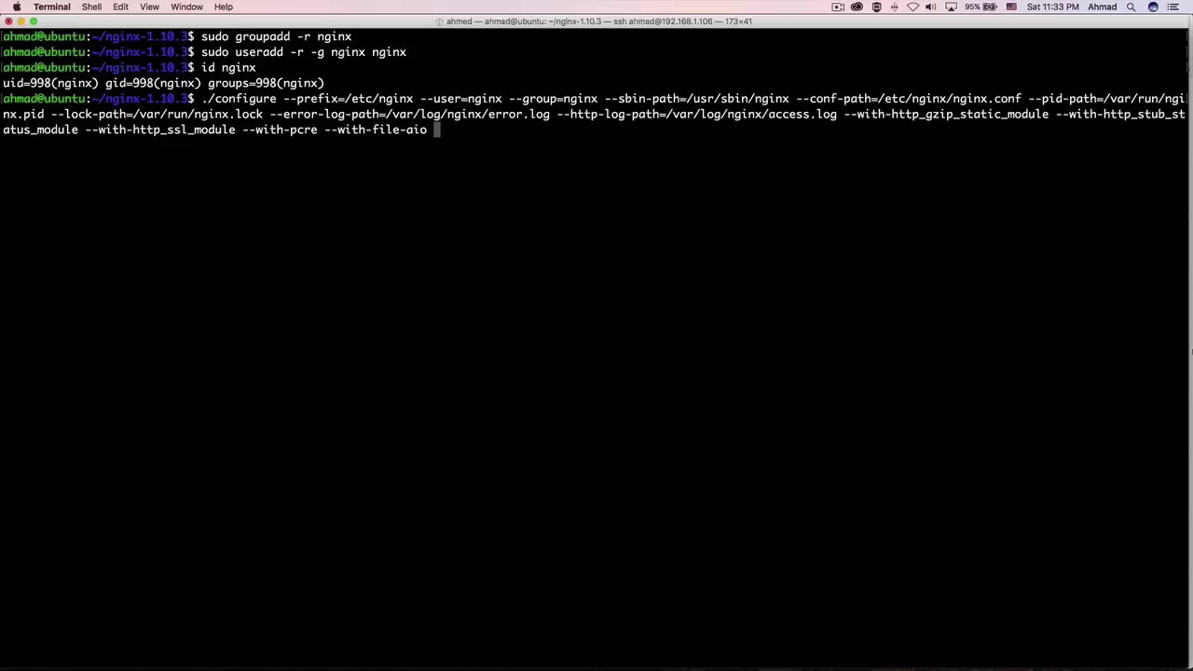
Step: Append with-http_realip_module and --without-http_proxy_module to the configure command, and try to run it
{"action": "type", "text": "with-http_realip_"}
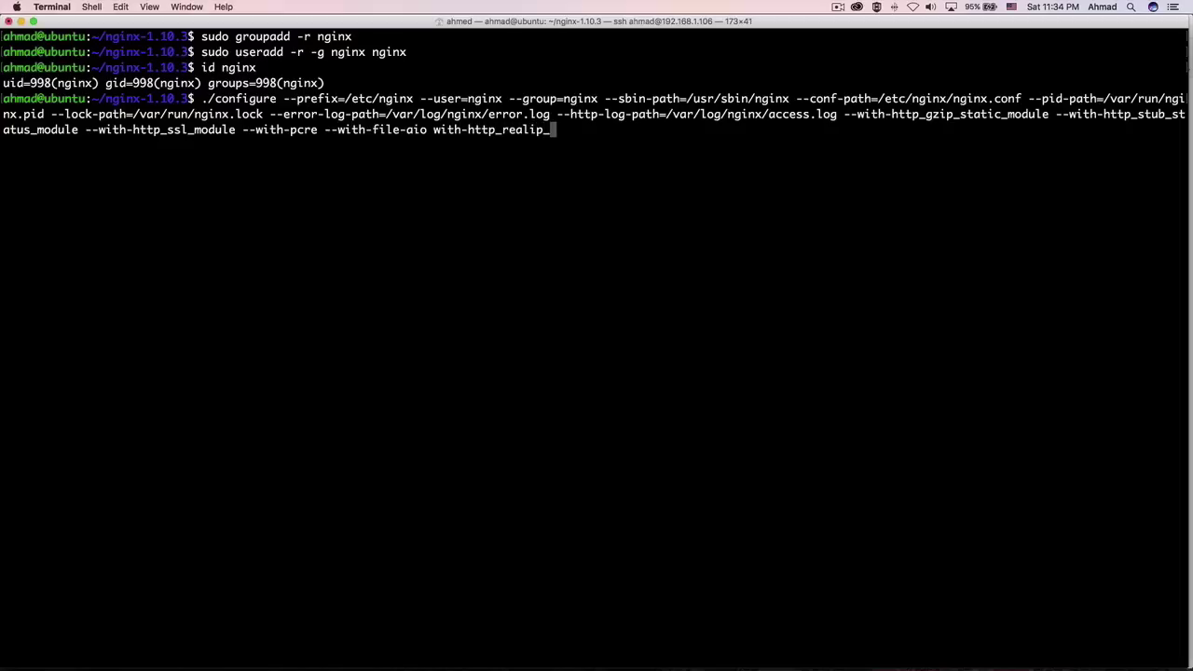
{"action": "type", "text": "module --witj"}
{"action": "key", "text": "BackSpace"}
{"action": "type", "text": "houy"}
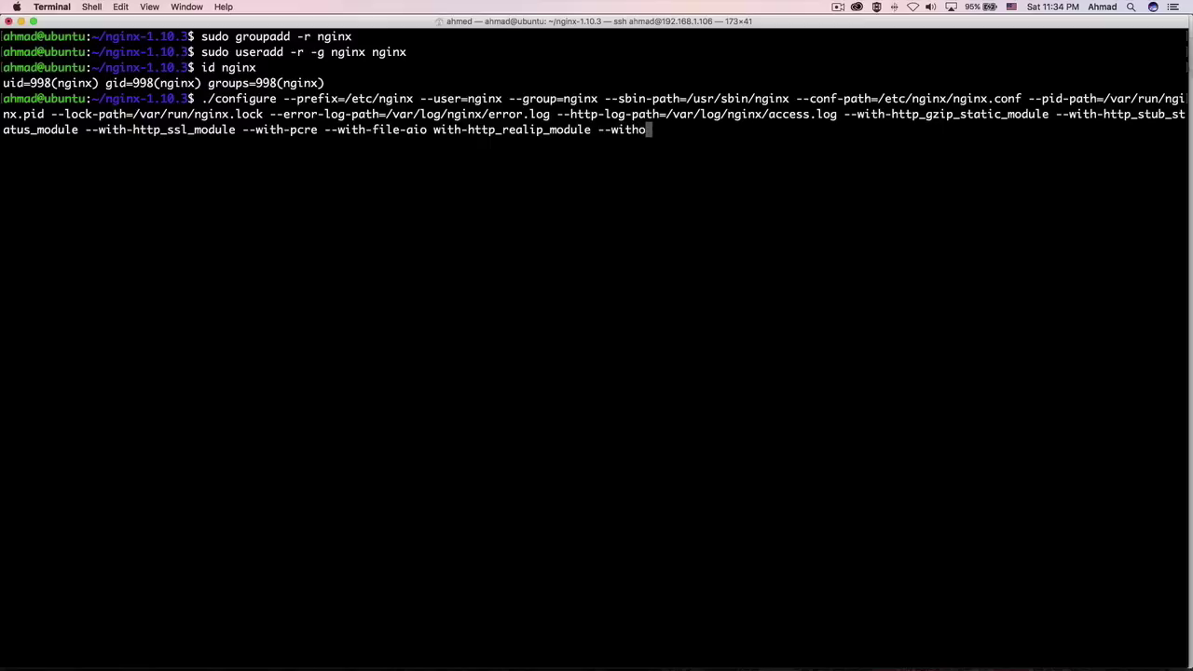
{"action": "key", "text": "BackSpace"}
{"action": "key", "text": "BackSpace"}
{"action": "type", "text": "t-http_proxy"}
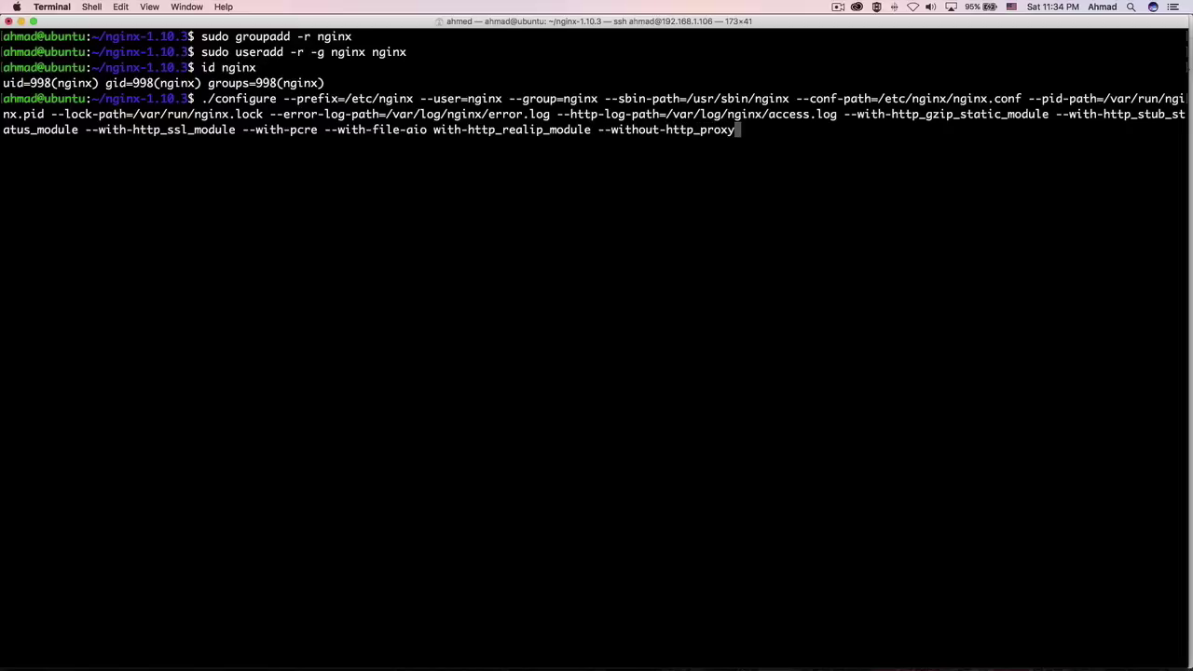
{"action": "type", "text": "_module"}
{"action": "key", "text": "Return"}
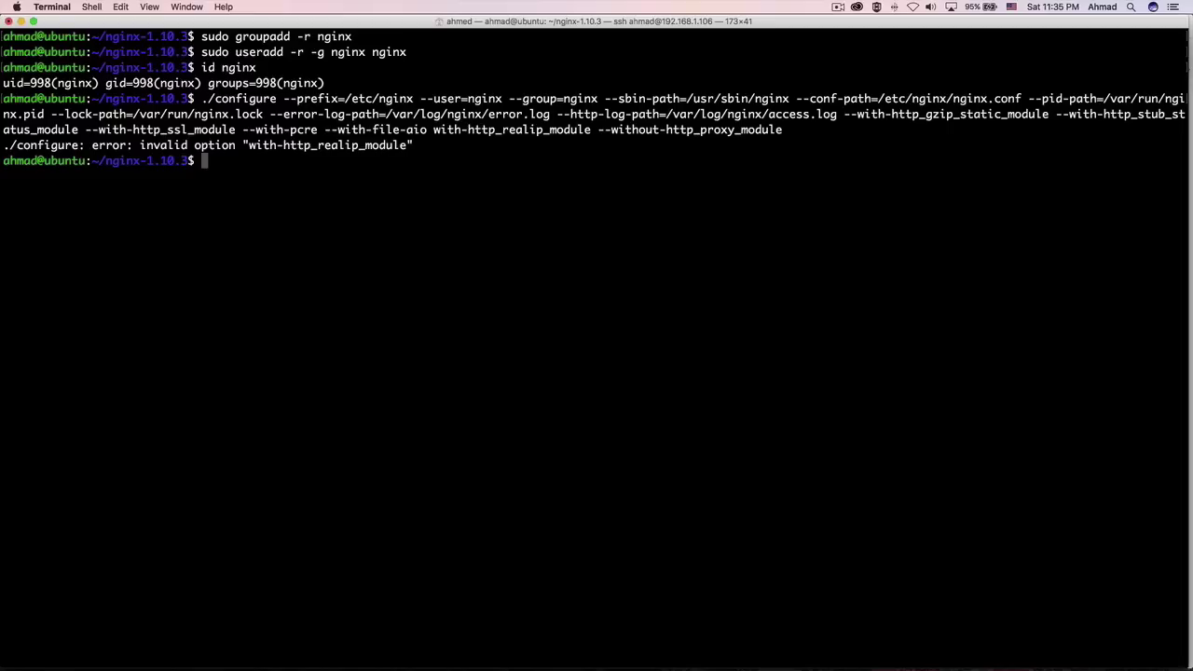
Step: Recall the configure command, correct the realip option to --with-http_realip_module, and rerun it
{"action": "key", "text": "Up"}
{"action": "key", "text": "Left"}
{"action": "key", "text": "Left"}
{"action": "key", "text": "Left"}
{"action": "key", "text": "Left"}
{"action": "key", "text": "Left"}
{"action": "key", "text": "Left"}
{"action": "key", "text": "Left"}
{"action": "key", "text": "Left"}
{"action": "key", "text": "Left"}
{"action": "key", "text": "Left"}
{"action": "key", "text": "Left"}
{"action": "key", "text": "Left"}
{"action": "key", "text": "Left"}
{"action": "key", "text": "Left"}
{"action": "key", "text": "Left"}
{"action": "key", "text": "Left"}
{"action": "key", "text": "Left"}
{"action": "key", "text": "Left"}
{"action": "key", "text": "Left"}
{"action": "key", "text": "Left"}
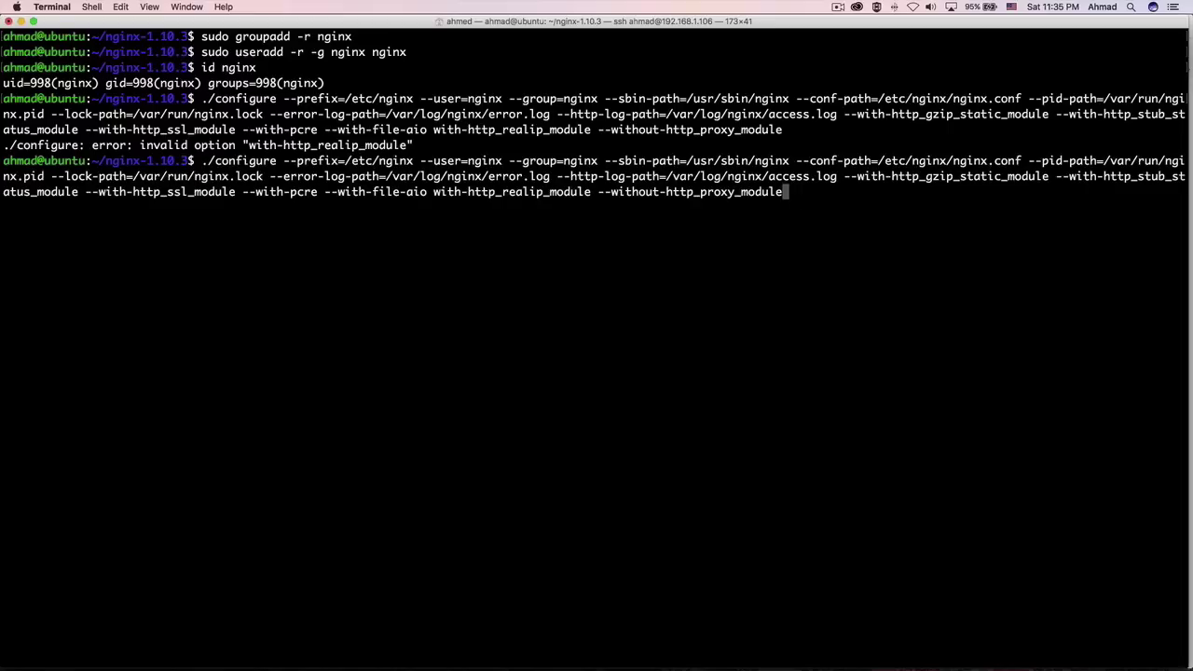
{"action": "key", "text": "Left"}
{"action": "key", "text": "Left"}
{"action": "key", "text": "Left"}
{"action": "key", "text": "Left"}
{"action": "key", "text": "Left"}
{"action": "key", "text": "Left"}
{"action": "key", "text": "Left"}
{"action": "key", "text": "Left"}
{"action": "key", "text": "Left"}
{"action": "key", "text": "Left"}
{"action": "key", "text": "Left"}
{"action": "key", "text": "Left"}
{"action": "key", "text": "Left"}
{"action": "key", "text": "Left"}
{"action": "key", "text": "Left"}
{"action": "key", "text": "Left"}
{"action": "key", "text": "Left"}
{"action": "key", "text": "Left"}
{"action": "key", "text": "Left"}
{"action": "key", "text": "Left"}
{"action": "type", "text": "--"}
{"action": "key", "text": "Return"}
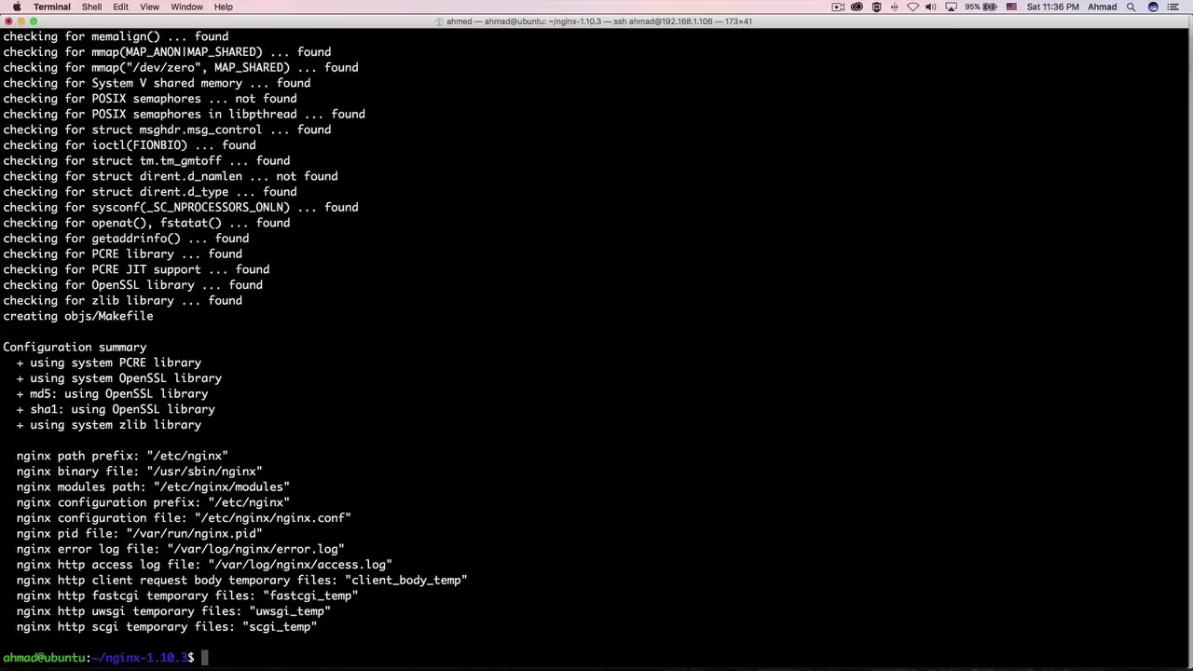
Step: Build nginx and try to install it with make && make install
{"action": "type", "text": "make && make install"}
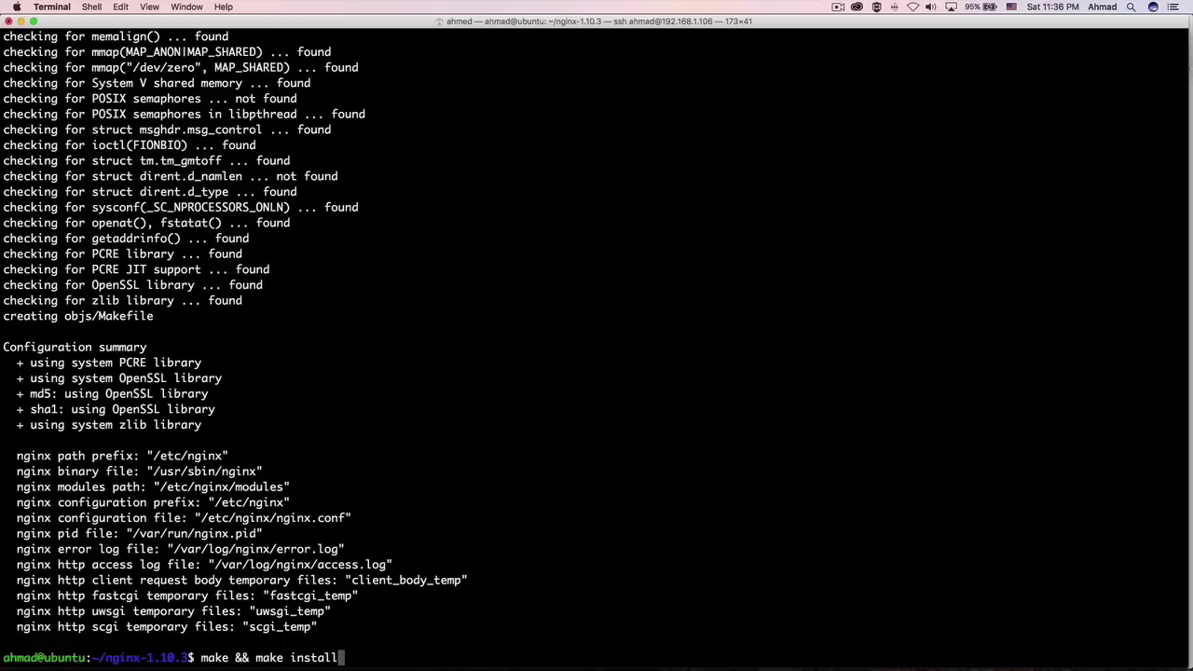
{"action": "key", "text": "Return"}
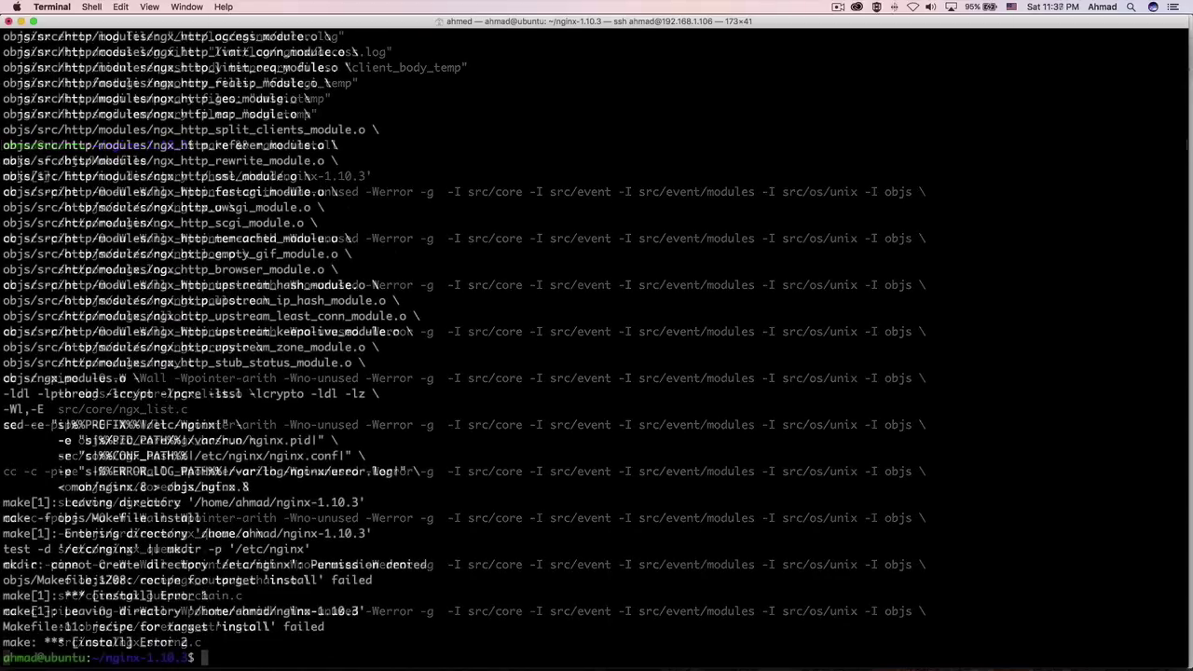
Step: Recall the build command and try running it as sudo make && make install
{"action": "key", "text": "Up"}
{"action": "key", "text": "Left"}
{"action": "key", "text": "Left"}
{"action": "key", "text": "Left"}
{"action": "key", "text": "Left"}
{"action": "key", "text": "Left"}
{"action": "key", "text": "Left"}
{"action": "key", "text": "Left"}
{"action": "key", "text": "Left"}
{"action": "key", "text": "Left"}
{"action": "key", "text": "Left"}
{"action": "key", "text": "Left"}
{"action": "key", "text": "Left"}
{"action": "key", "text": "Left"}
{"action": "key", "text": "Left"}
{"action": "key", "text": "Left"}
{"action": "key", "text": "Left"}
{"action": "key", "text": "Left"}
{"action": "key", "text": "Left"}
{"action": "key", "text": "Left"}
{"action": "key", "text": "Left"}
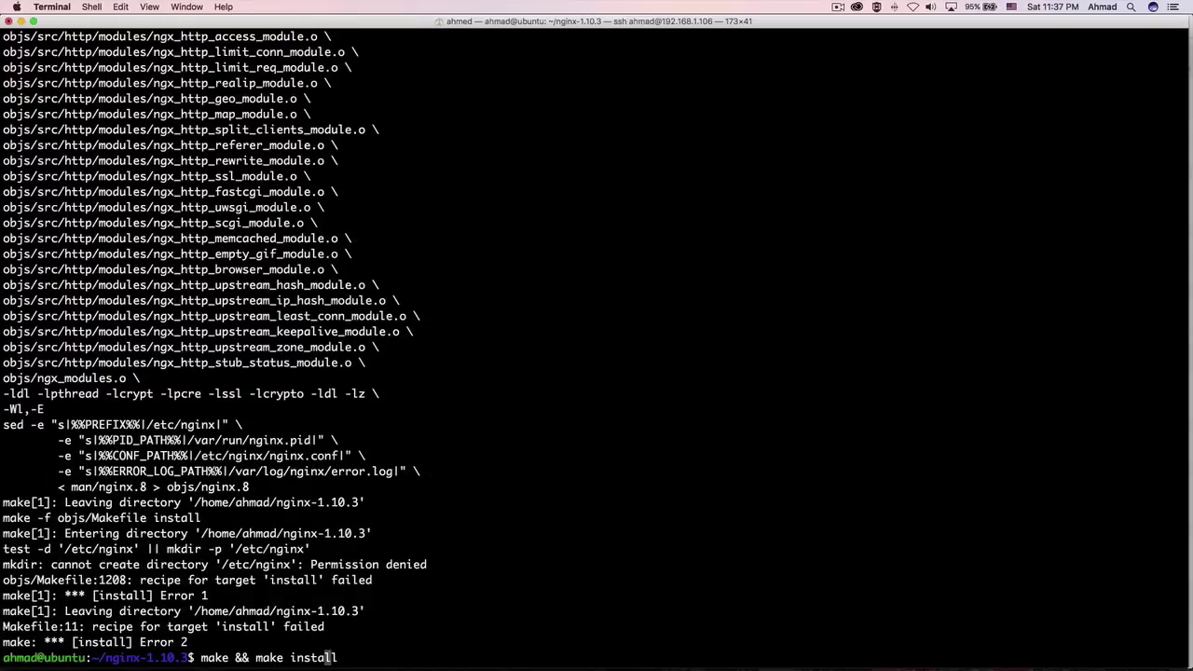
{"action": "type", "text": "sudo"}
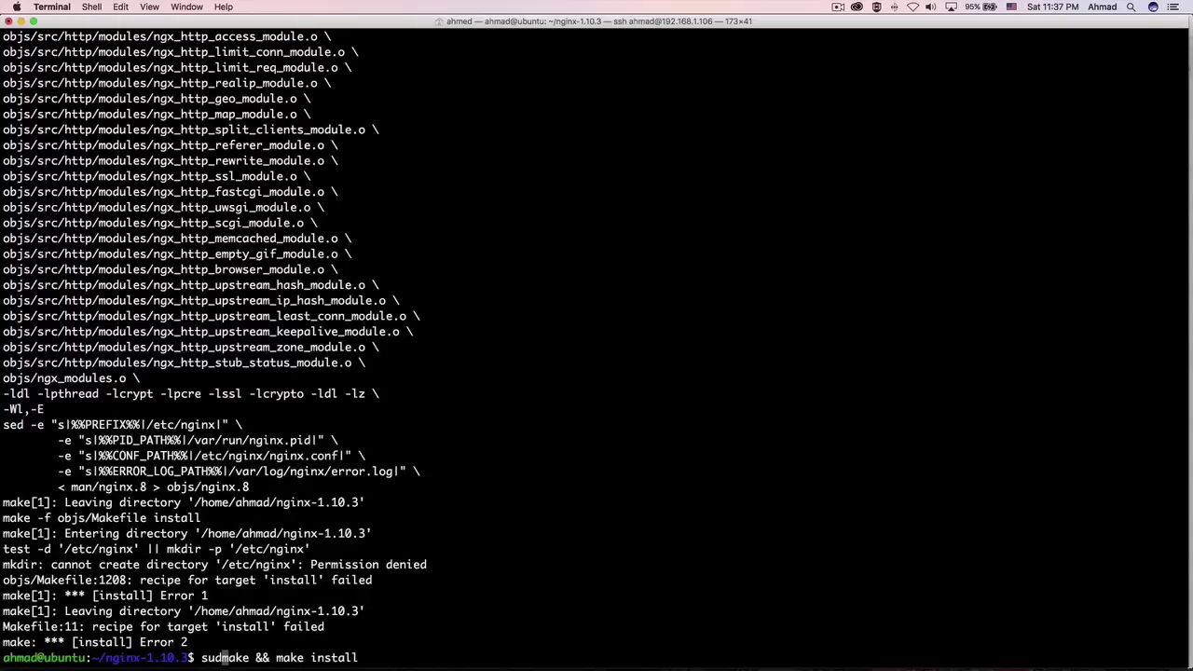
{"action": "key", "text": "Return"}
Step: Add sudo before the install part and run sudo make && sudo make install
{"action": "key", "text": "Up"}
{"action": "key", "text": "Left"}
{"action": "key", "text": "Left"}
{"action": "key", "text": "Left"}
{"action": "key", "text": "Left"}
{"action": "key", "text": "Left"}
{"action": "key", "text": "Left"}
{"action": "key", "text": "Left"}
{"action": "key", "text": "Left"}
{"action": "key", "text": "Left"}
{"action": "key", "text": "Left"}
{"action": "key", "text": "Left"}
{"action": "key", "text": "Left"}
{"action": "type", "text": "sudo"}
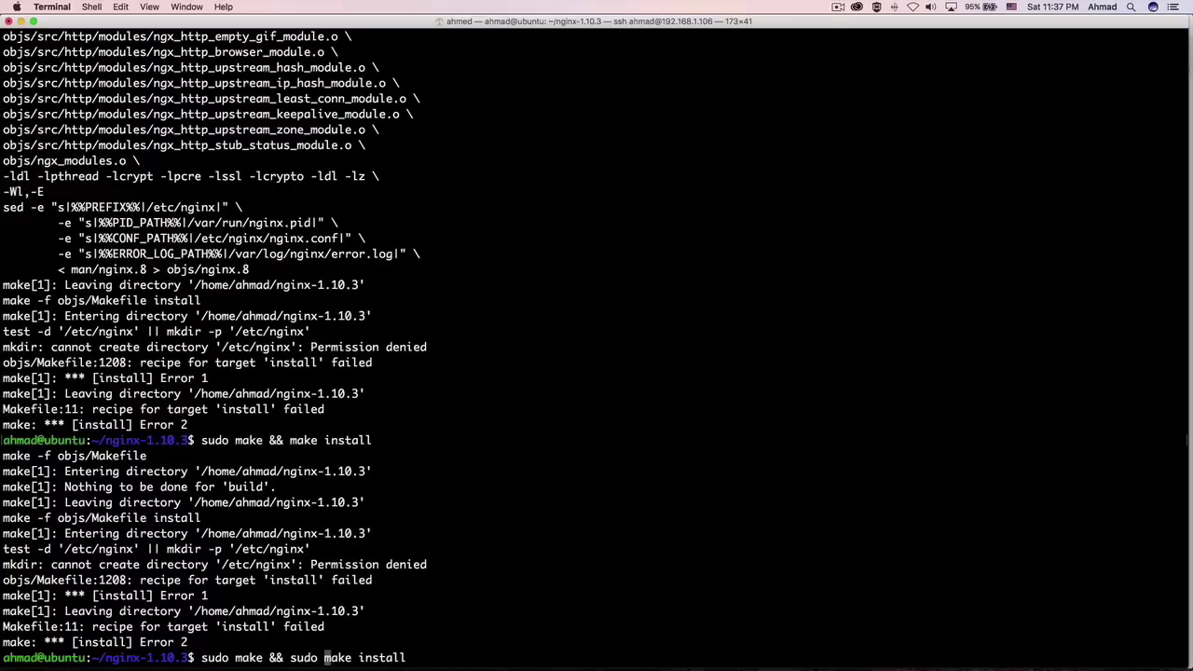
{"action": "key", "text": "Return"}
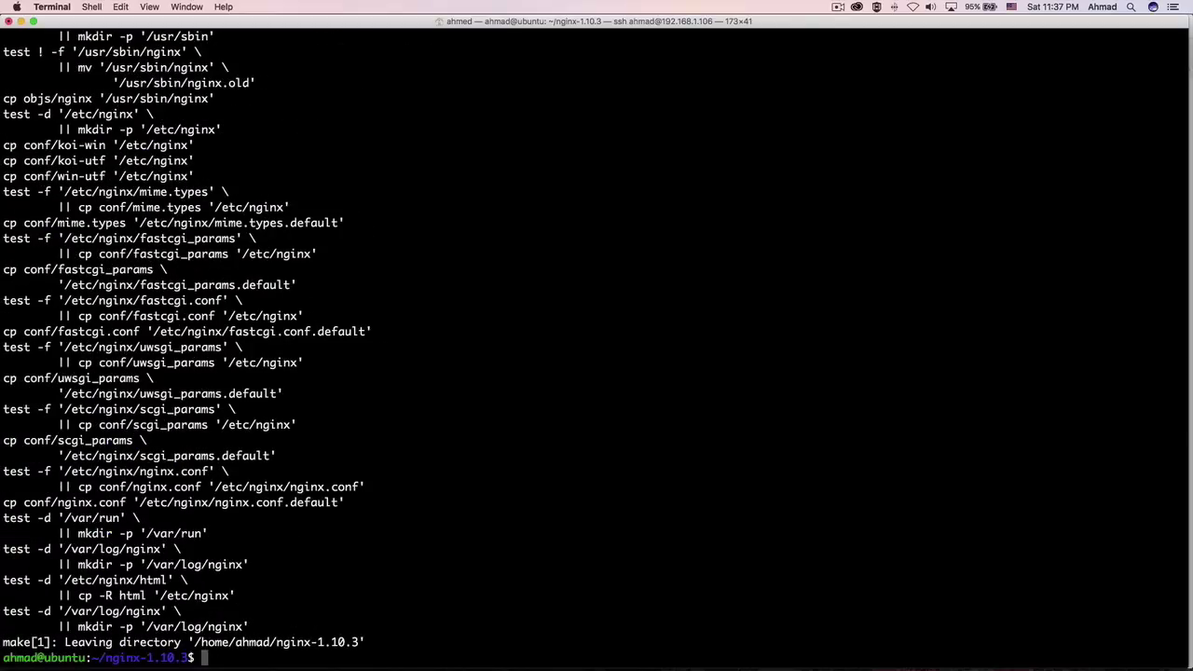
Step: Clear the terminal and check the nginx version and build arguments with nginx -v and nginx -V
{"action": "key", "text": "ctrl+l"}
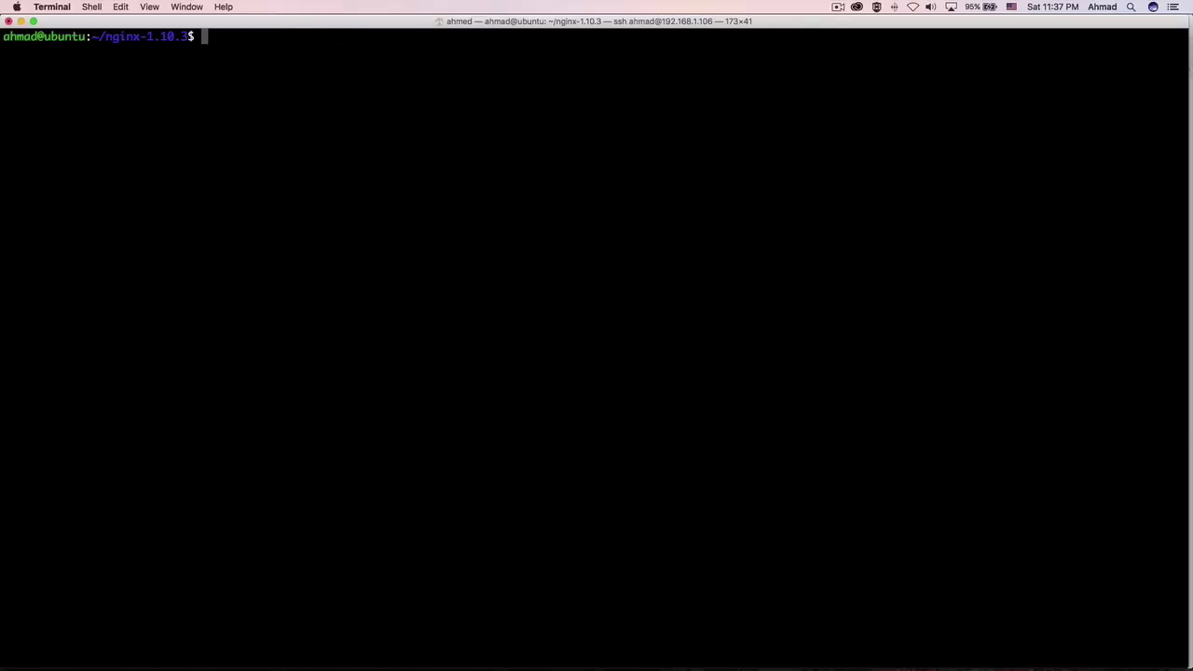
{"action": "type", "text": "nginx -v"}
{"action": "key", "text": "Return"}
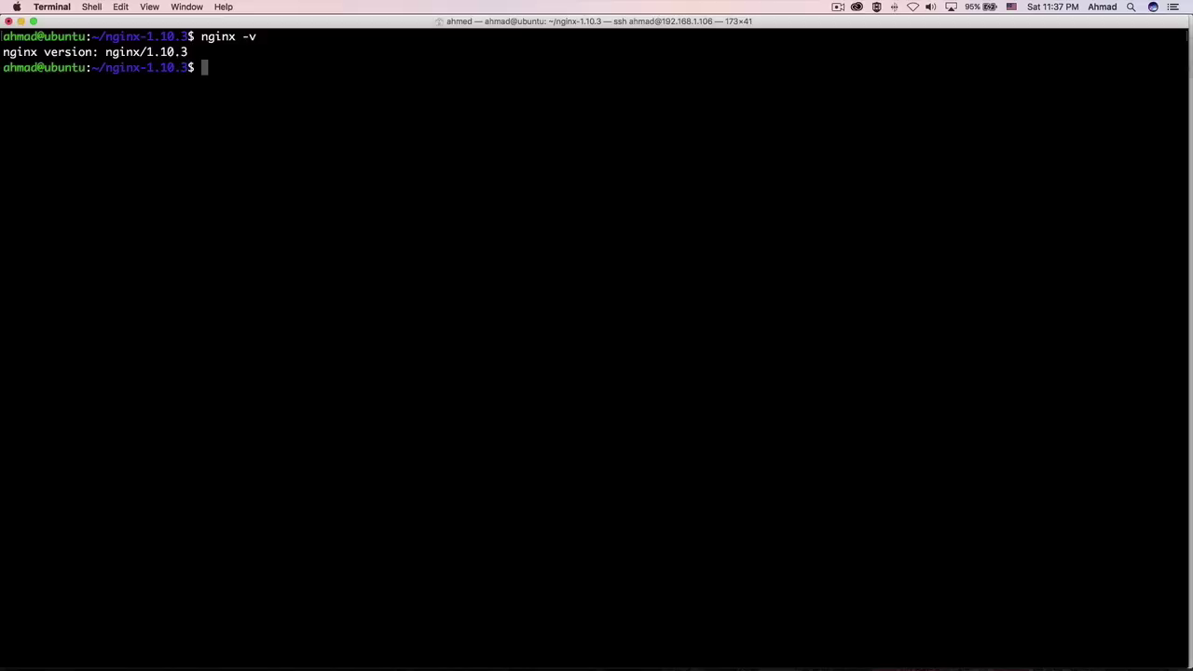
{"action": "type", "text": "nginx -V"}
{"action": "key", "text": "Return"}
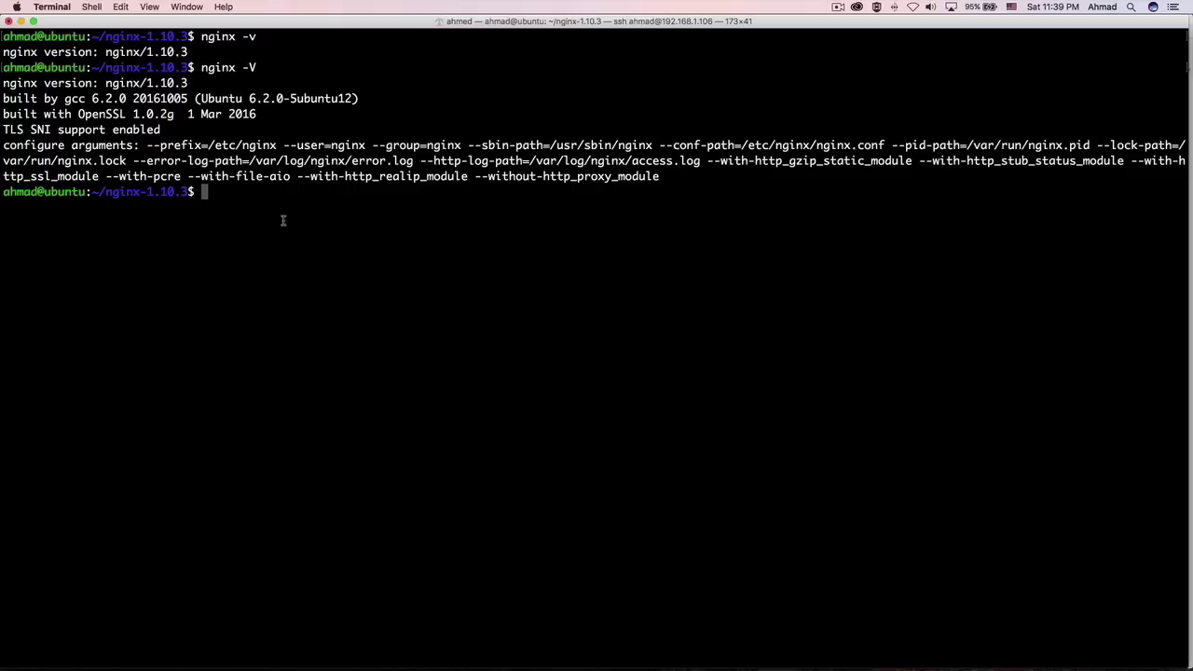
Step: Recall the full ./configure command from the shell history and copy it
{"action": "key", "text": "Up"}
{"action": "key", "text": "Up"}
{"action": "key", "text": "Up"}
{"action": "key", "text": "Up"}
{"action": "key", "text": "Up"}
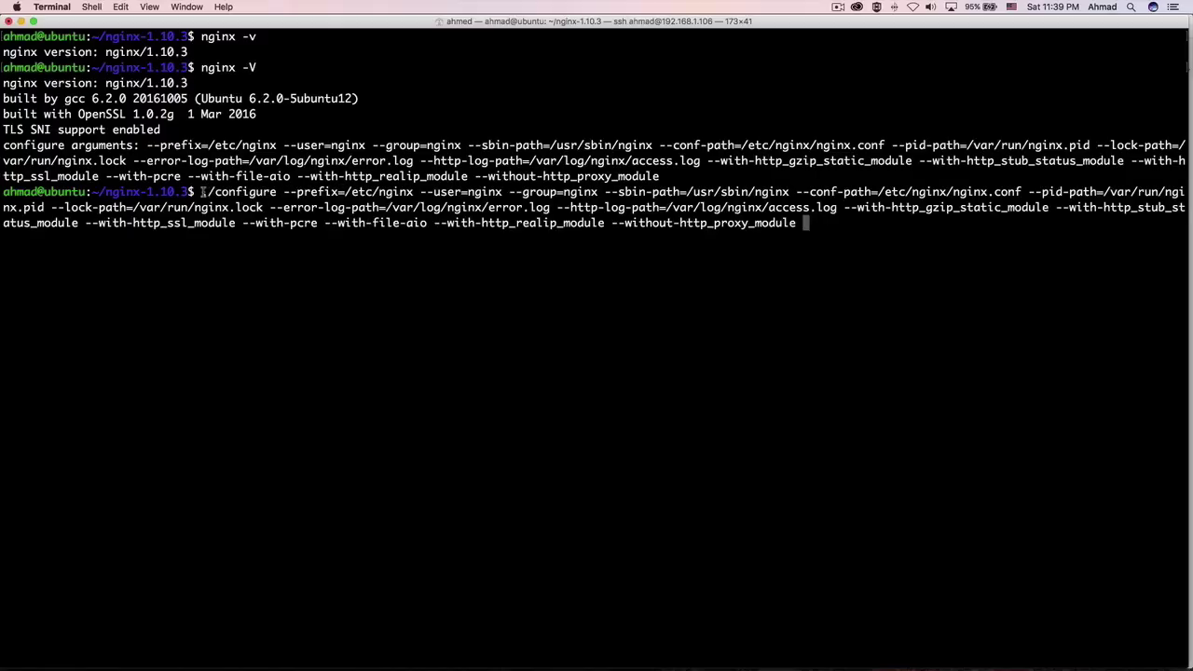
{"action": "left_click_drag", "start_coordinate": [201, 191], "coordinate": [799, 224]}
{"action": "key", "text": "super+c"}
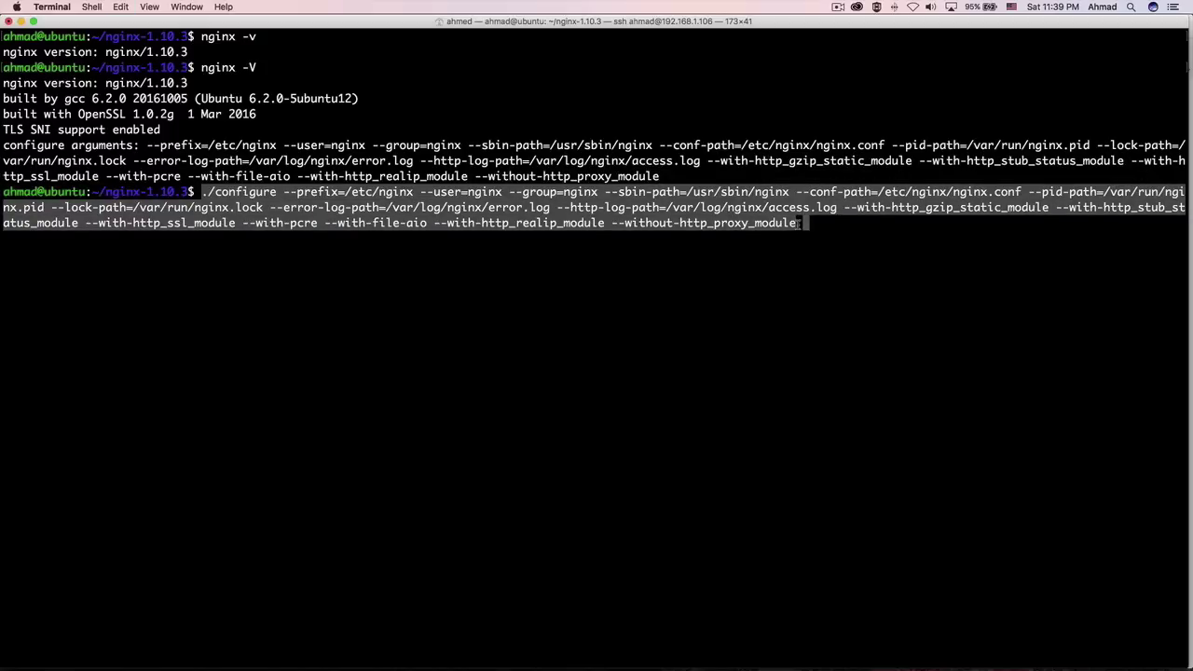
Step: In the CentOS session, extract the nginx archive with tar -xvf and enter the nginx-1.10.3 directory
{"action": "key", "text": "super+grave"}
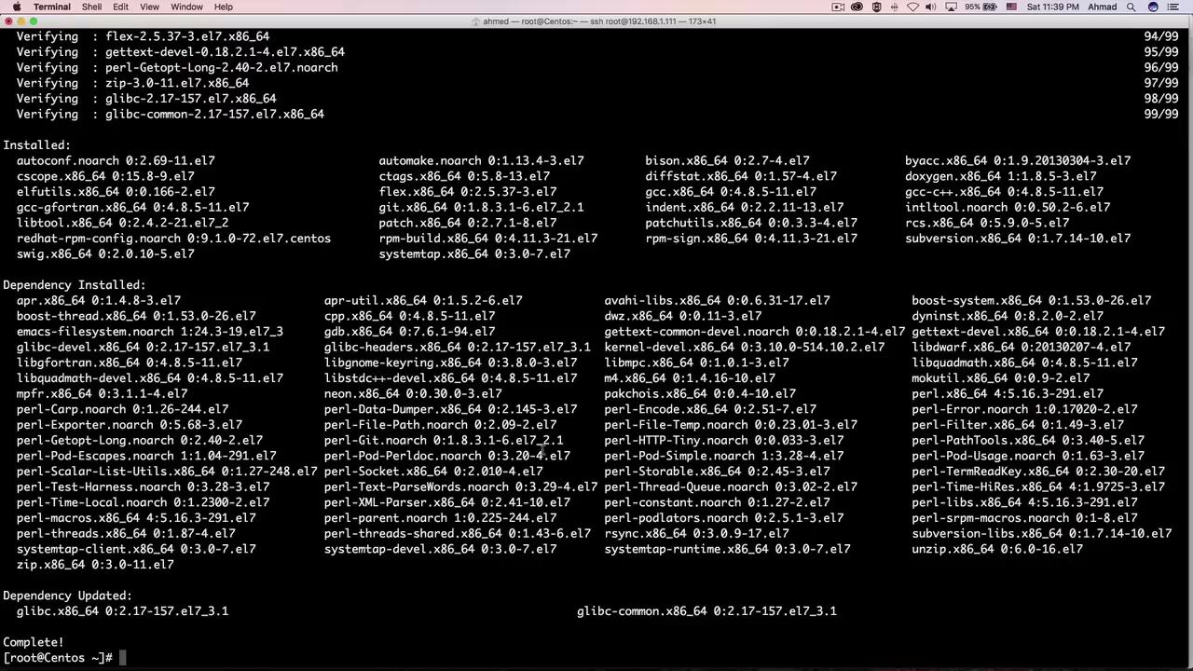
{"action": "key", "text": "ctrl+l"}
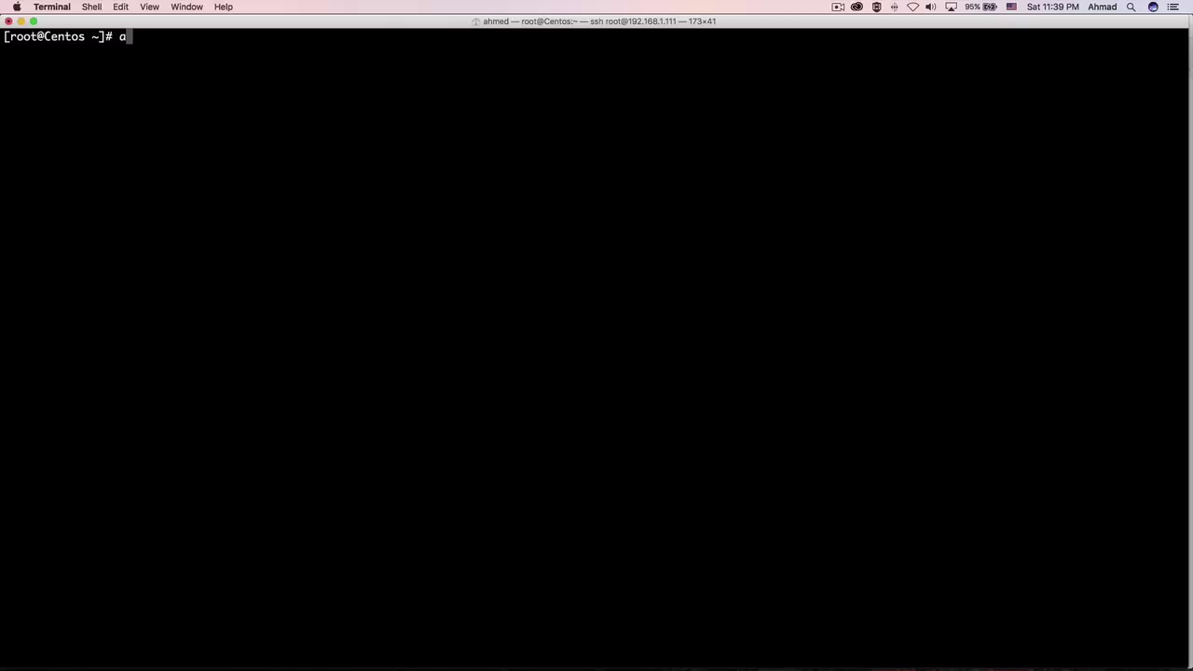
{"action": "type", "text": "tar -xvf ng"}
{"action": "key", "text": "Tab"}
{"action": "key", "text": "Return"}
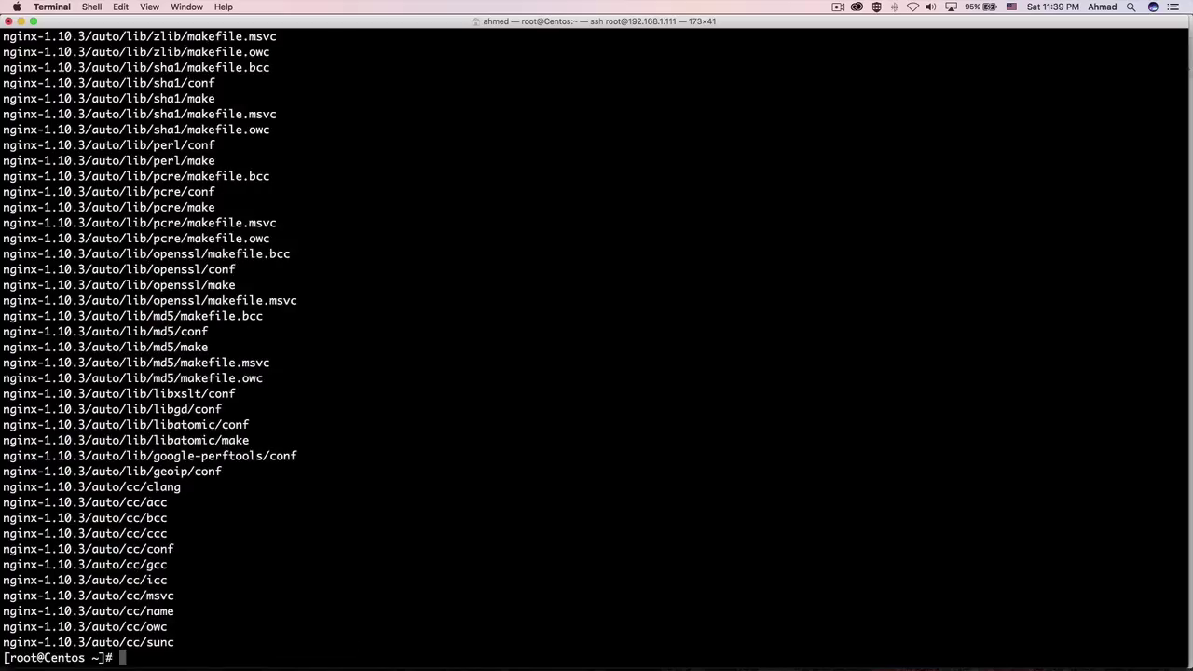
{"action": "type", "text": "cd ng"}
{"action": "key", "text": "Tab"}
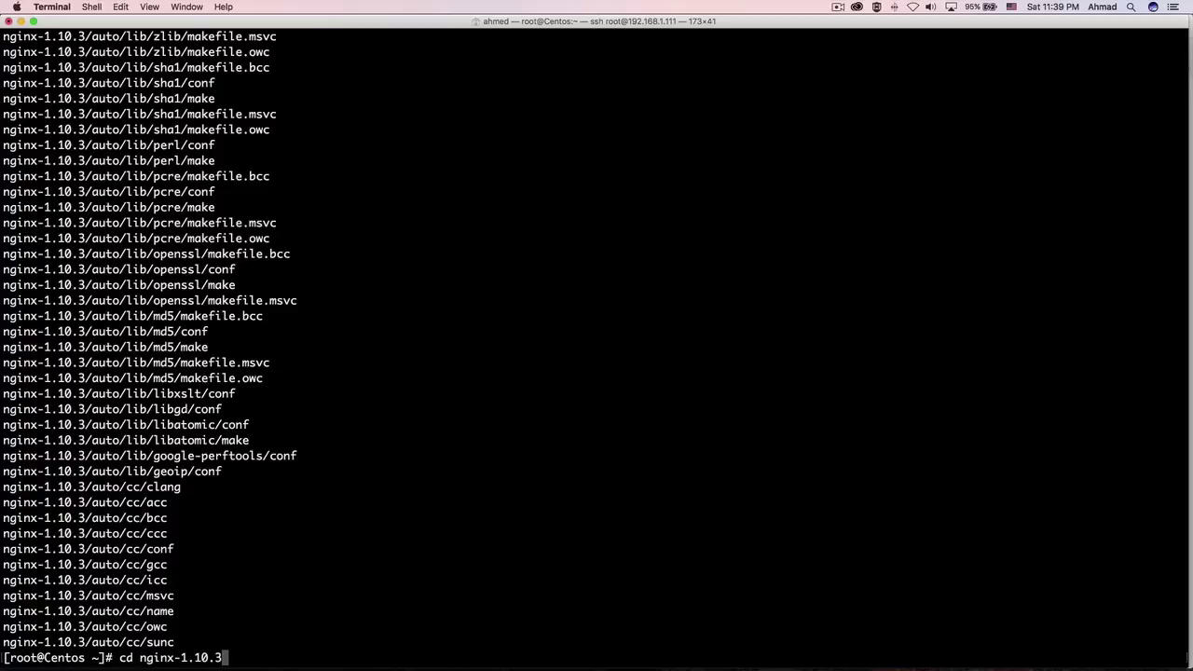
{"action": "key", "text": "Return"}
{"action": "key", "text": "ctrl+l"}
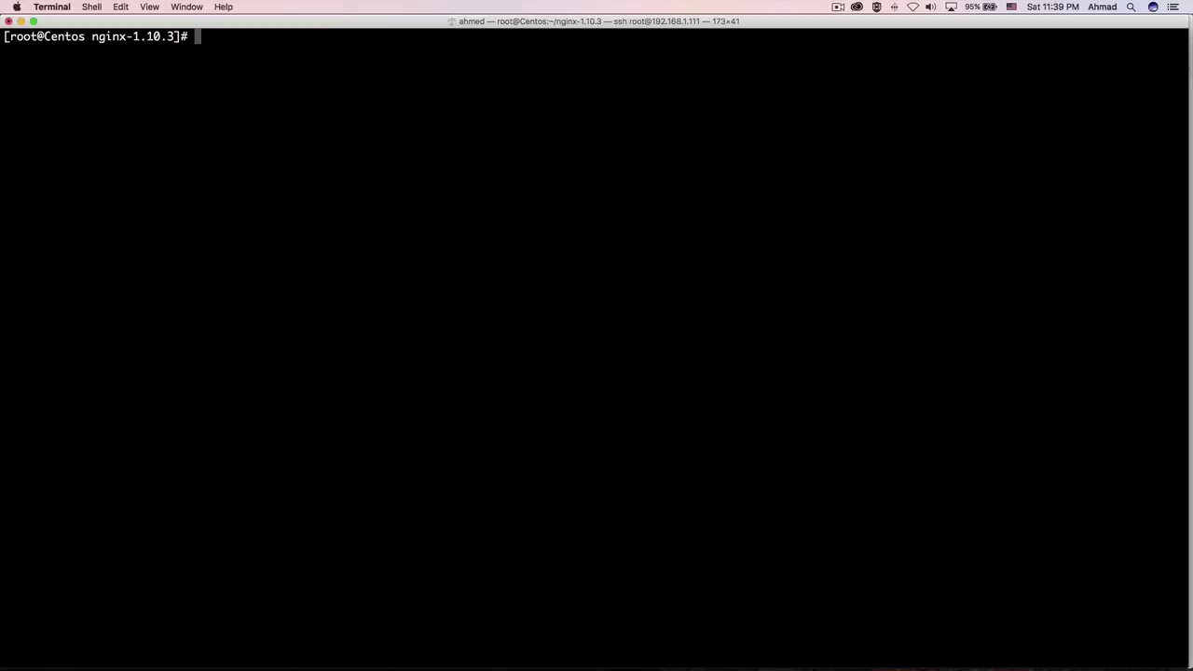
Step: Try to run the copied configure command in the CentOS nginx-1.10.3 directory, and clear the terminal
{"action": "key", "text": "super+v"}
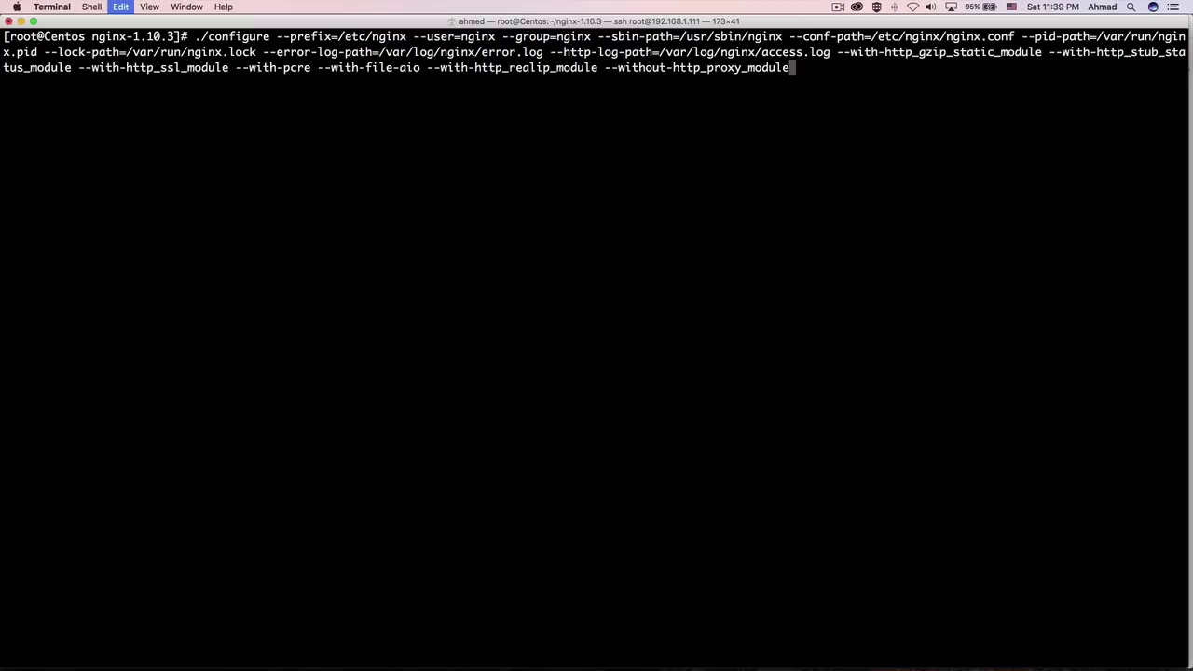
{"action": "key", "text": "Return"}
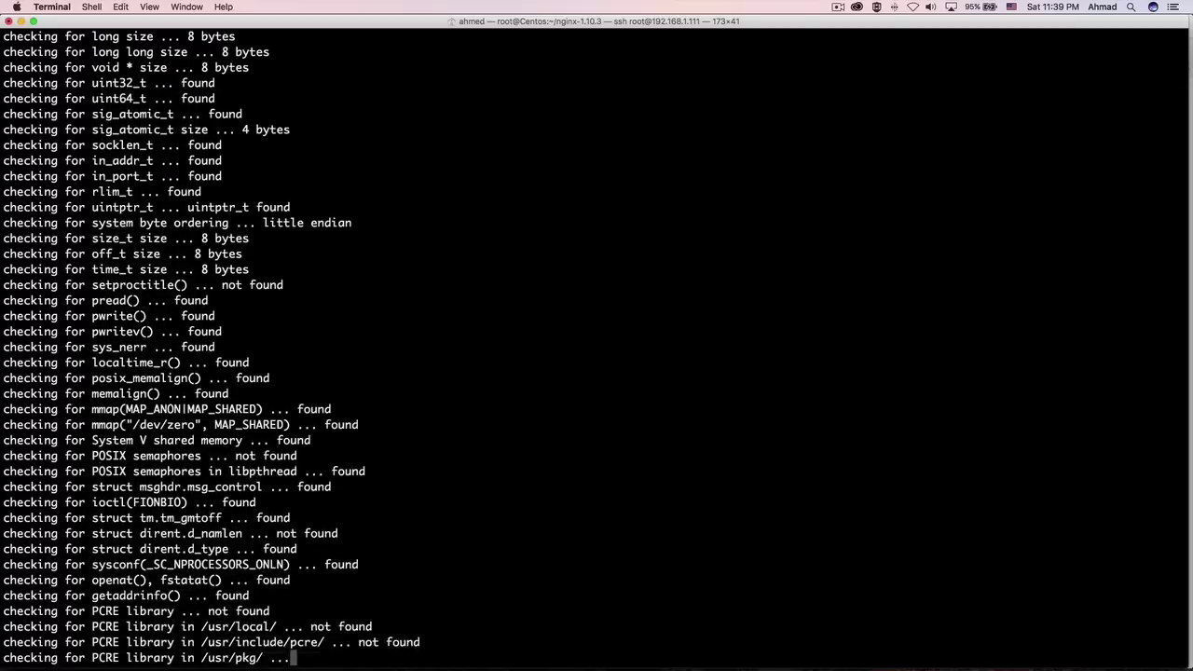
{"action": "key", "text": "ctrl+l"}
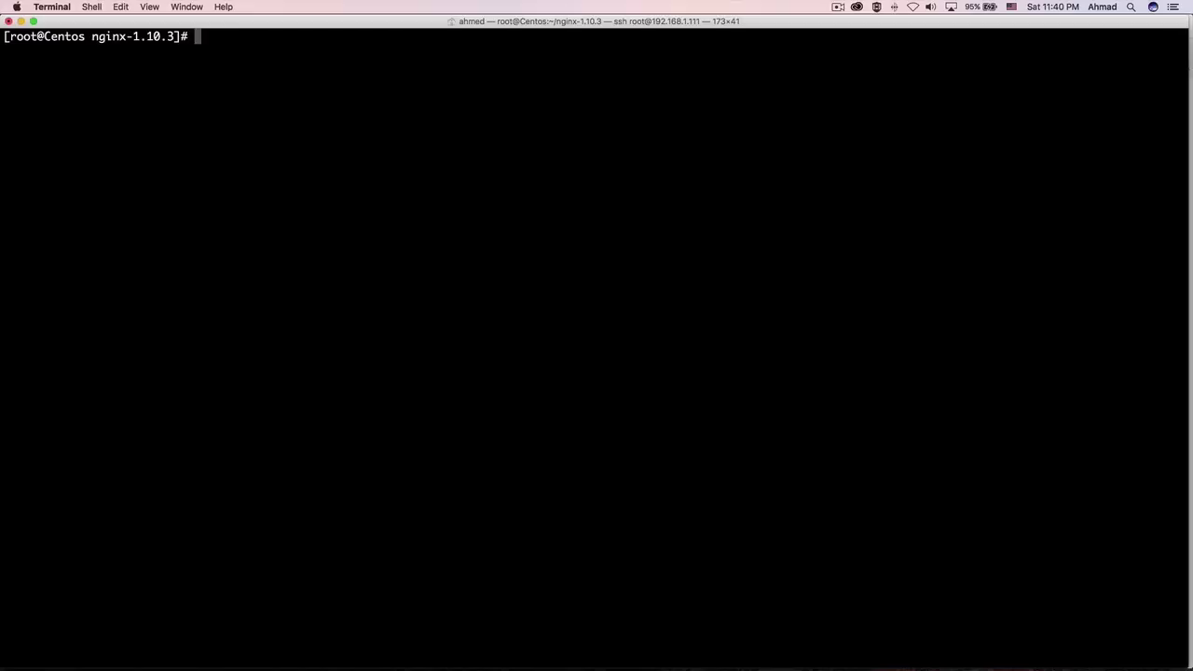
Step: Install openssl, openssl-devel, pcre and pcre-devel with yum -y, and clear the terminal
{"action": "type", "text": "yum -y install openssl "}
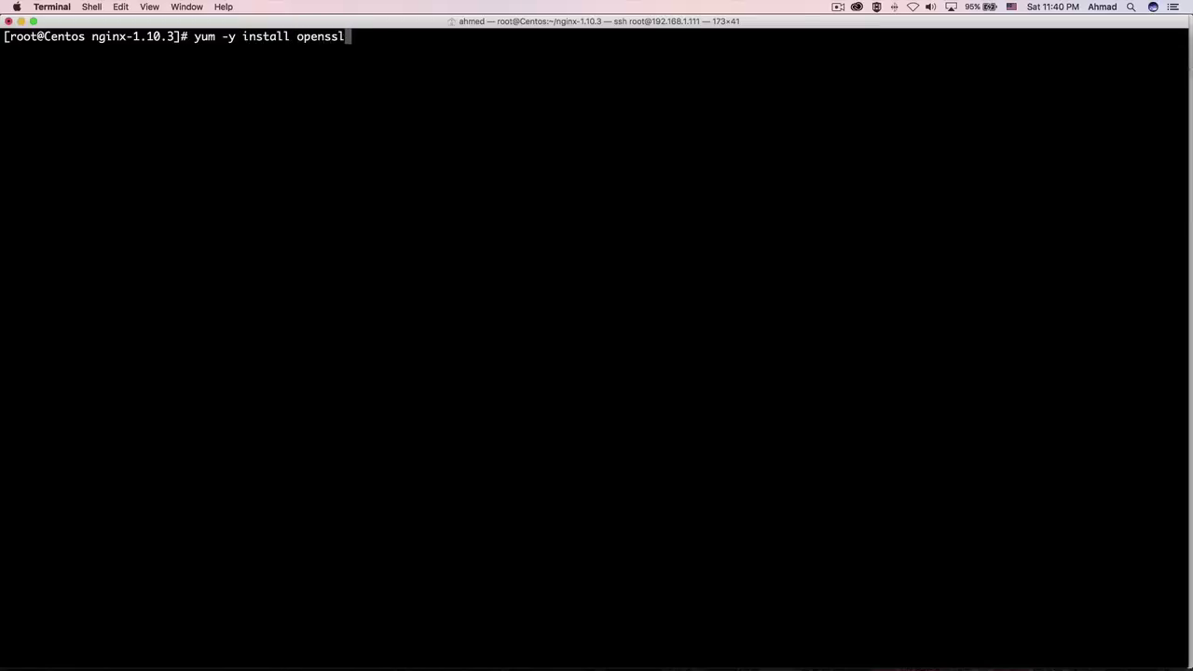
{"action": "type", "text": "opens"}
{"action": "key", "text": "BackSpace"}
{"action": "key", "text": "BackSpace"}
{"action": "type", "text": "nssl-devel "}
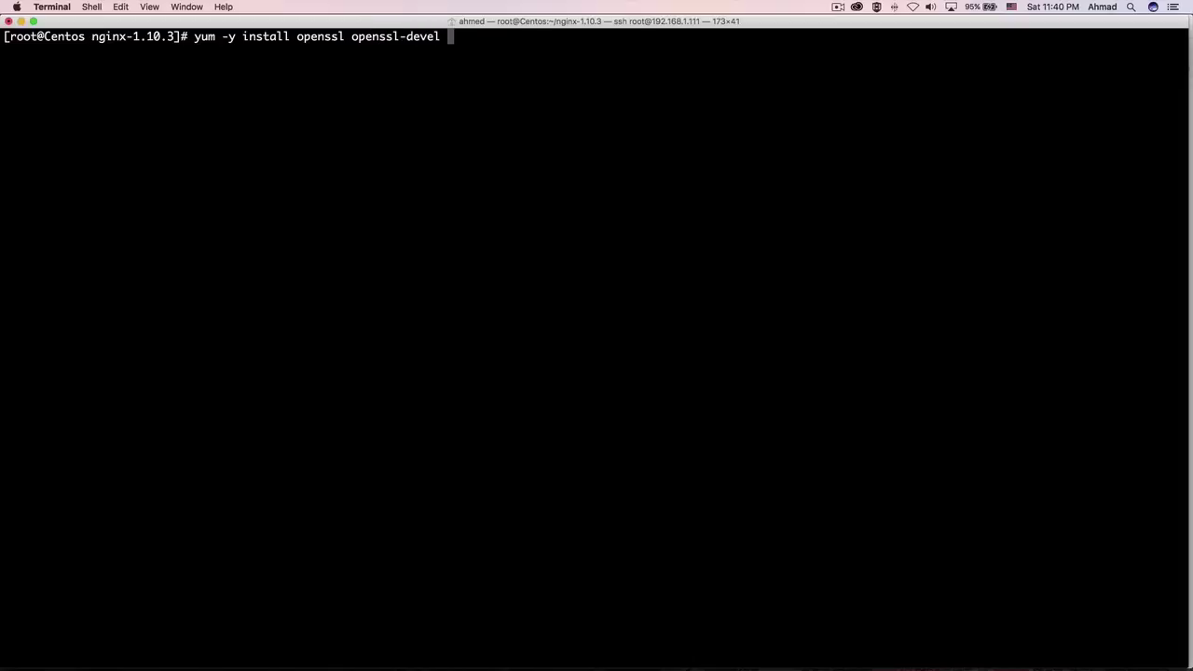
{"action": "type", "text": "pcre pcre-devel"}
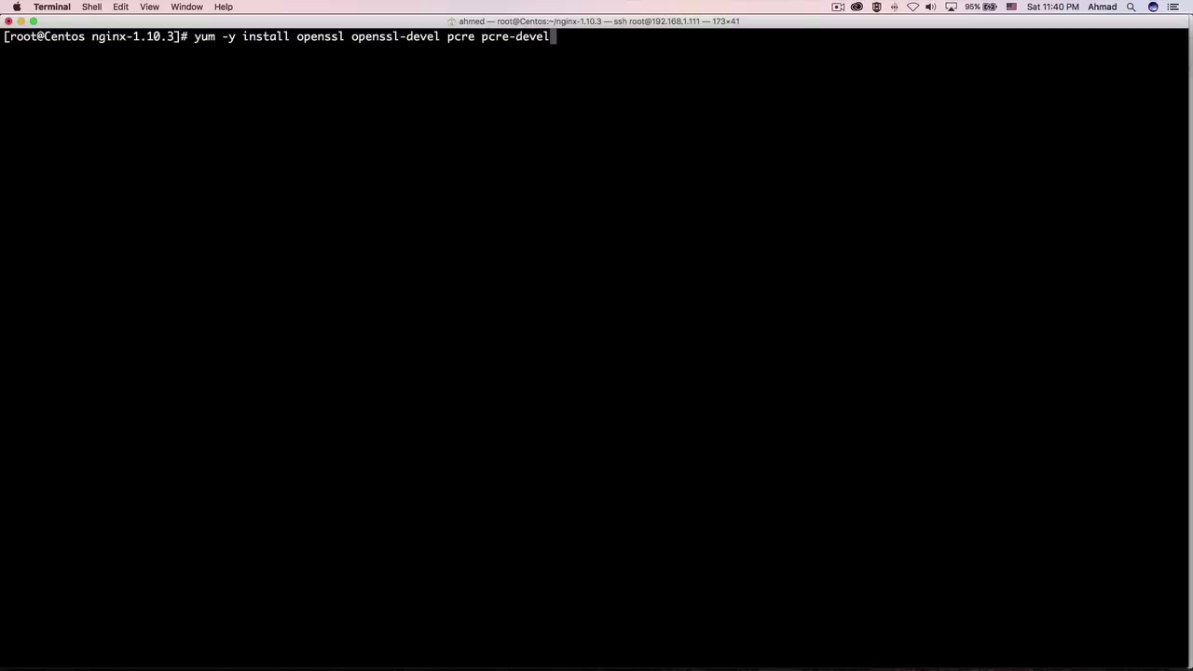
{"action": "key", "text": "Return"}
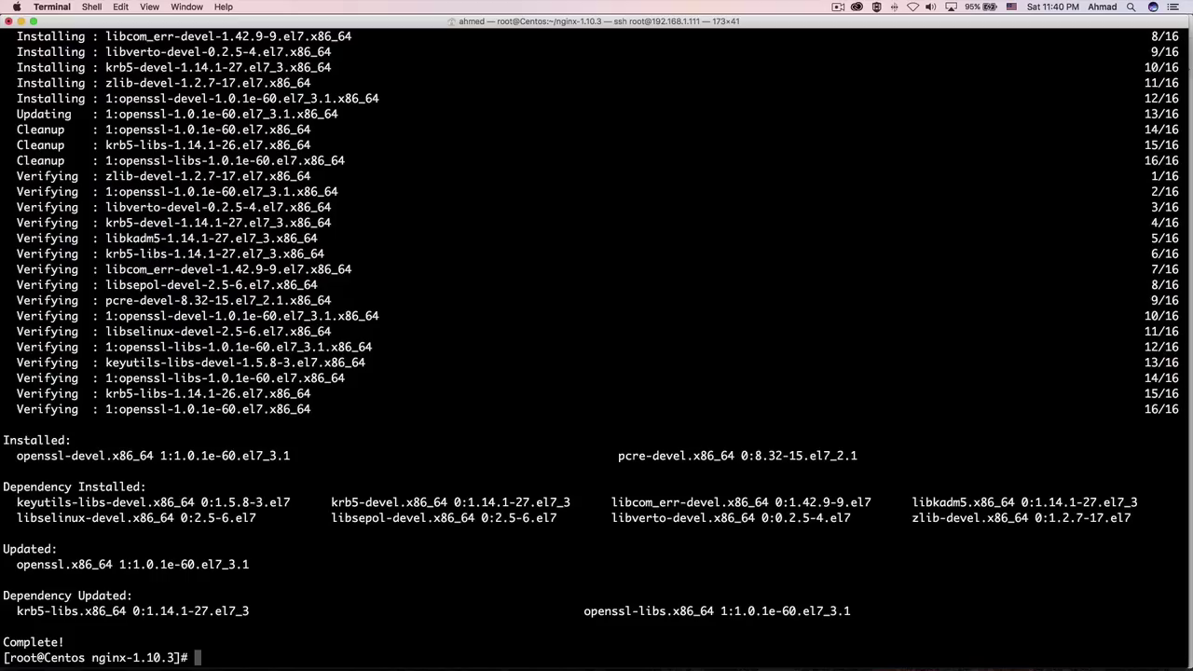
{"action": "key", "text": "ctrl+l"}
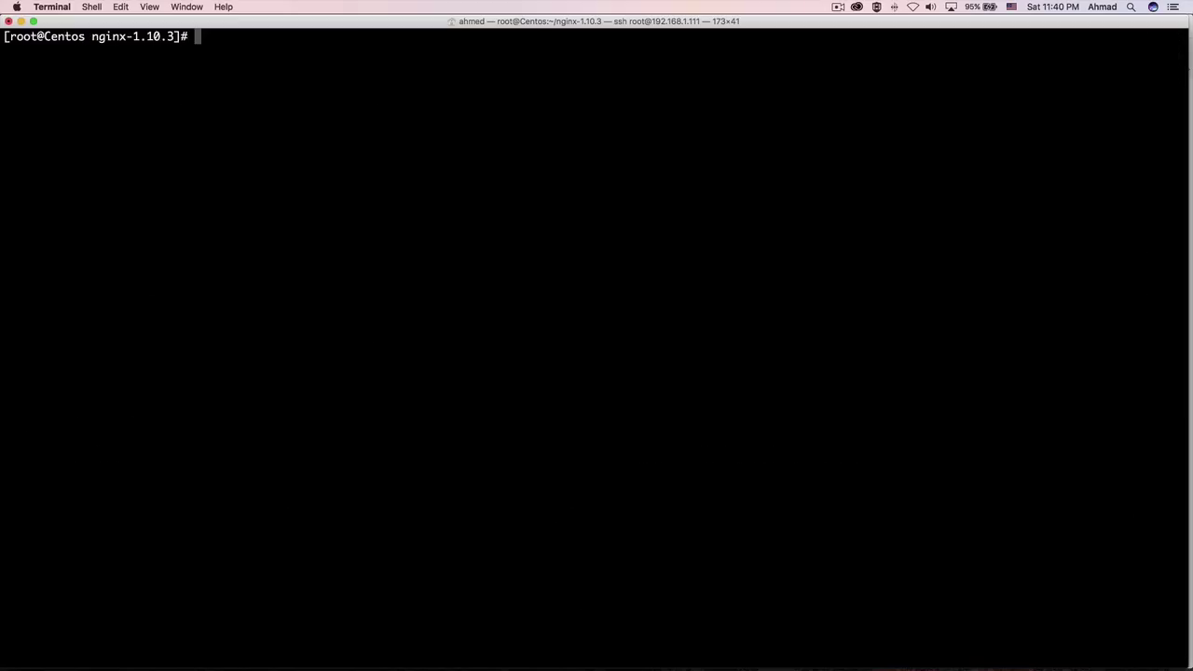
Step: Rerun the copied nginx configure command with the PCRE and OpenSSL packages installed, and clear the output
{"action": "key", "text": "super+v"}
{"action": "key", "text": "Return"}
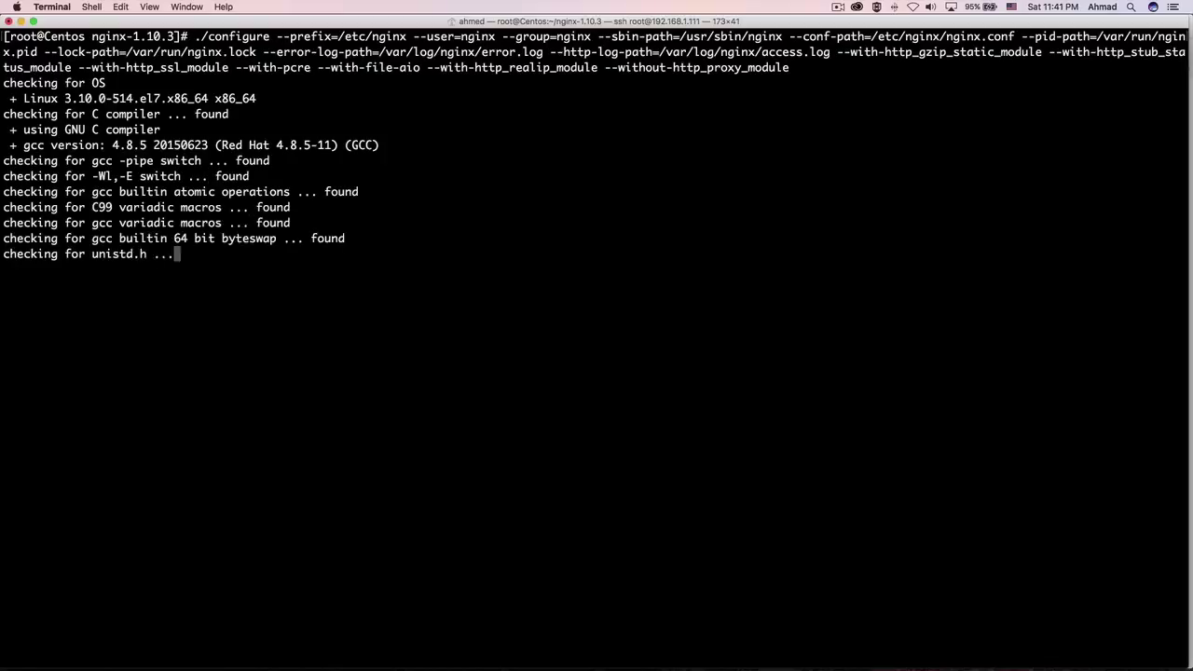
{"action": "key", "text": "ctrl+l"}
Step: Compile and install nginx on CentOS with make && make install
{"action": "type", "text": "make &"}
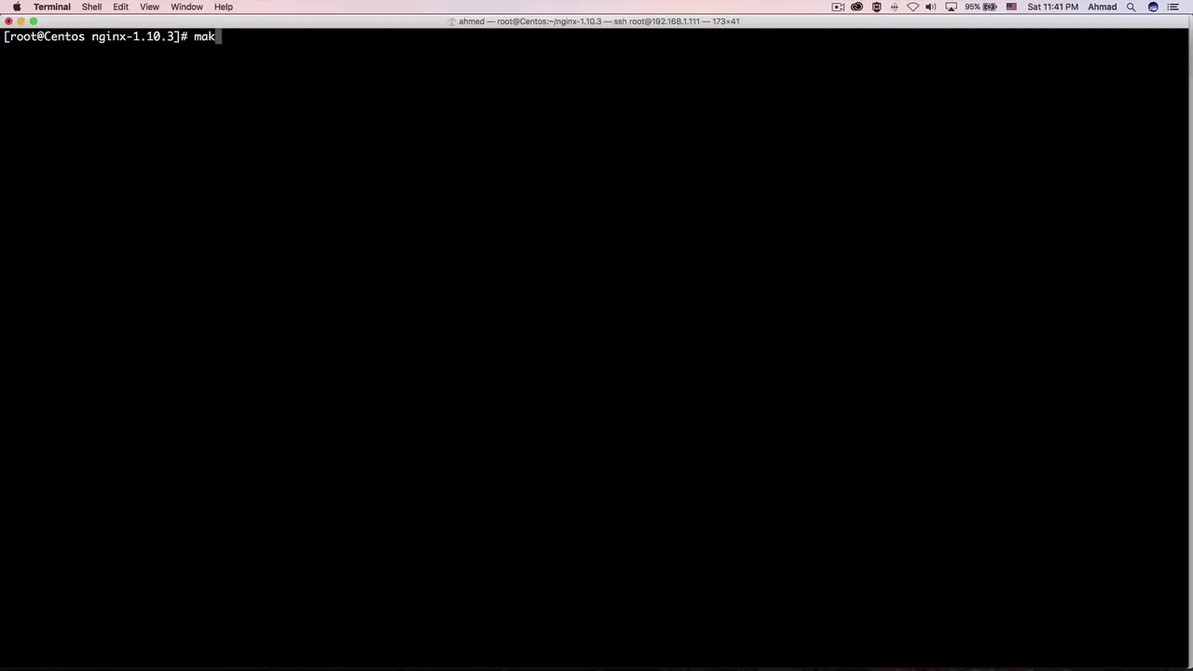
{"action": "type", "text": "& make install"}
{"action": "key", "text": "Return"}
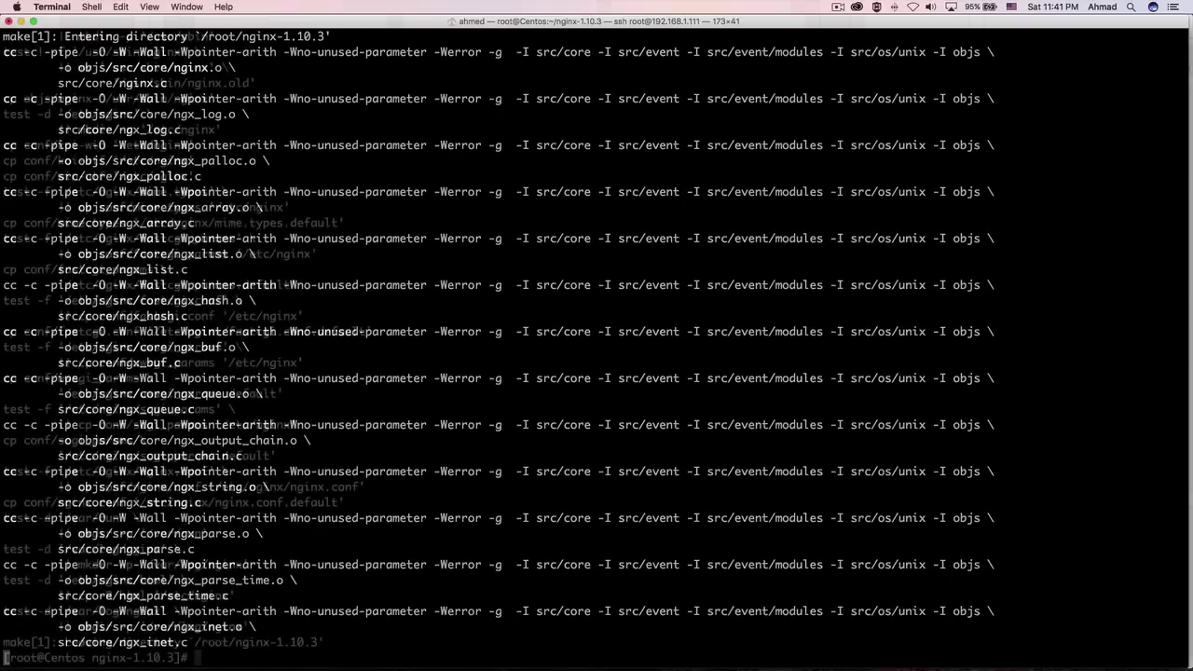
Step: Clear the CentOS terminal, return to the home directory, and check the nginx version and configure arguments with nginx -v and nginx -V
{"action": "key", "text": "ctrl+l"}
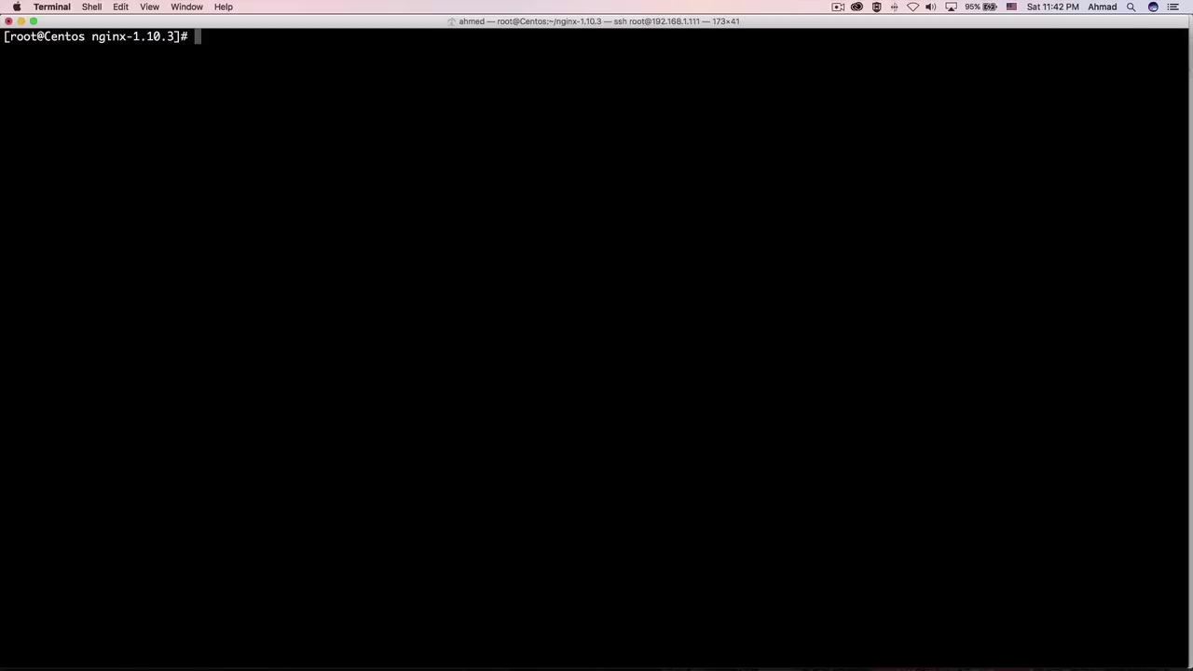
{"action": "type", "text": "cd"}
{"action": "key", "text": "Return"}
{"action": "type", "text": "nginx -v"}
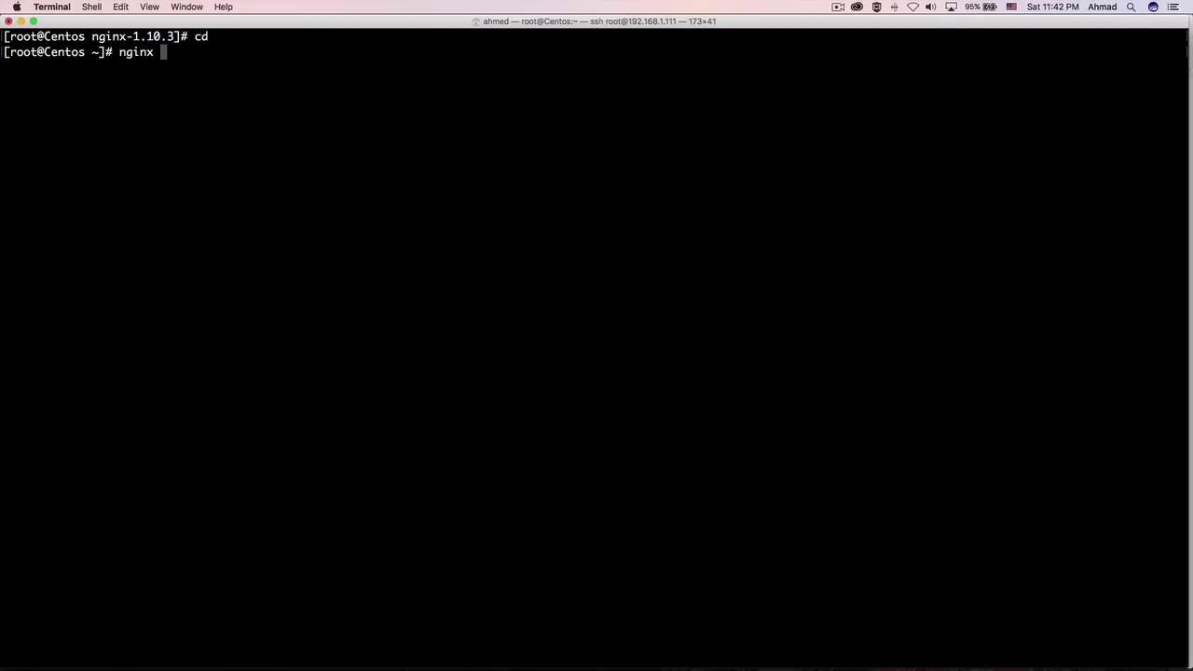
{"action": "key", "text": "Return"}
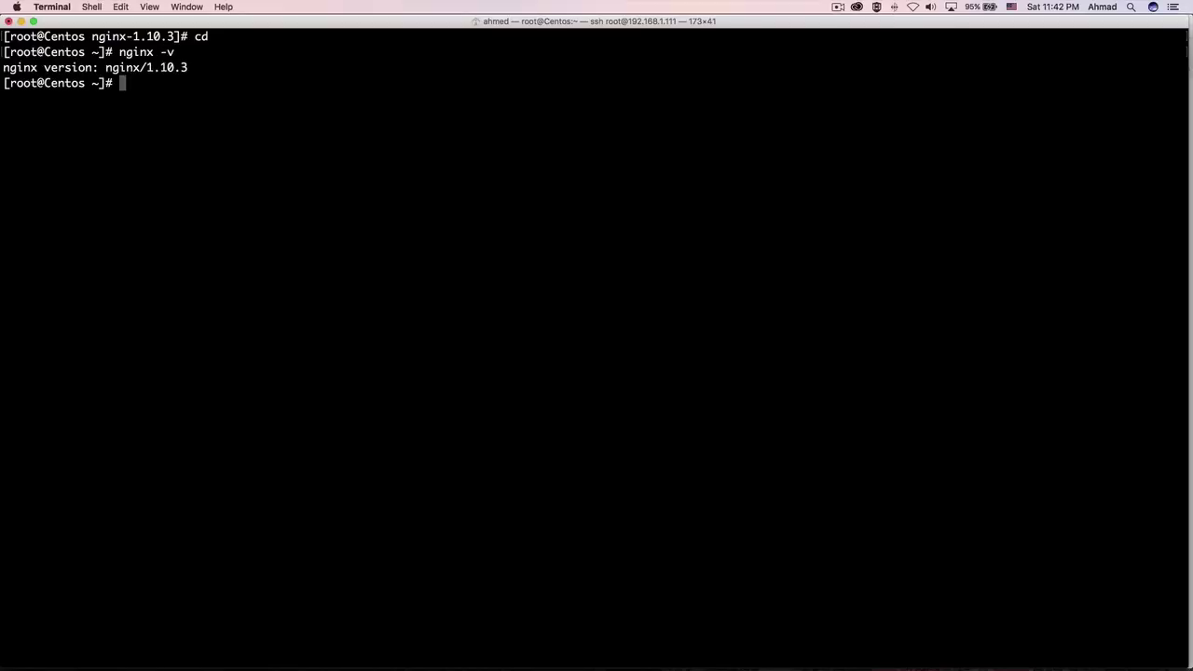
{"action": "type", "text": "nginx -V"}
{"action": "key", "text": "Return"}
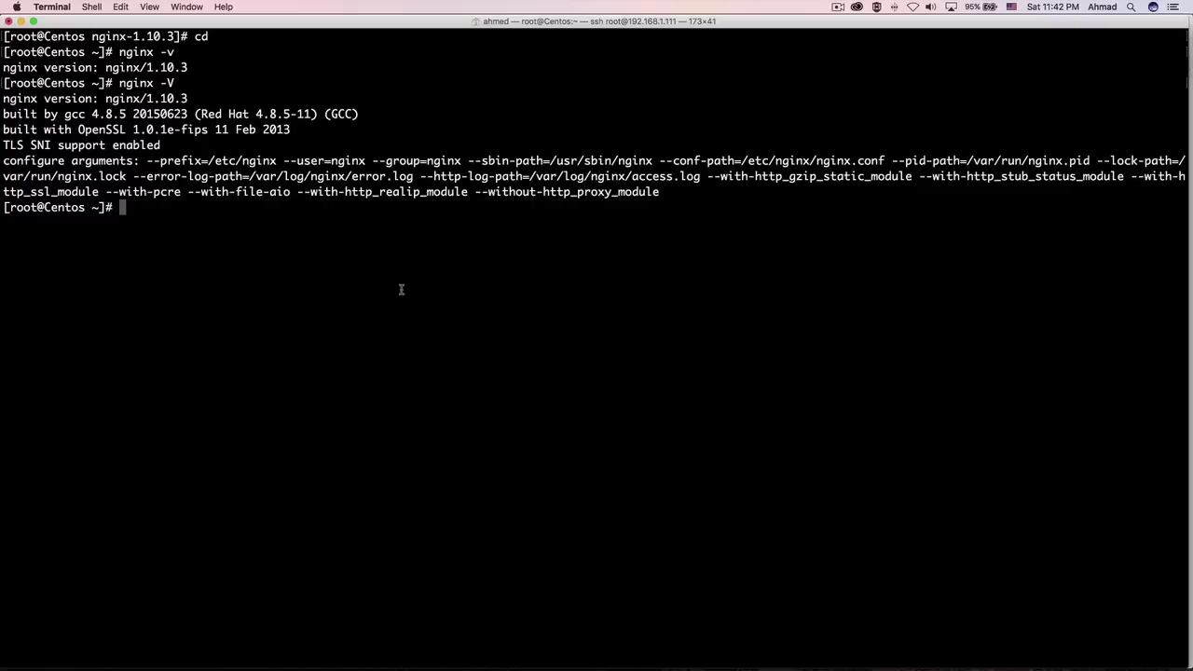
Step: Enter the command service nginx start at the CentOS prompt
{"action": "type", "text": "service nginx "}
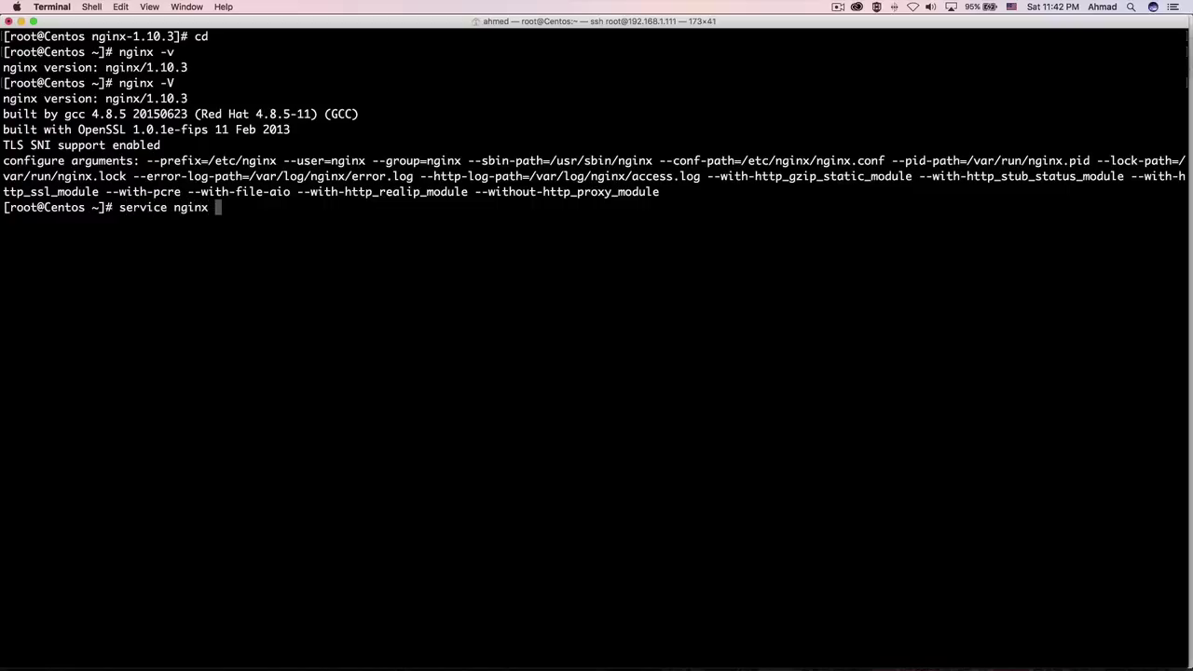
{"action": "type", "text": "start"}
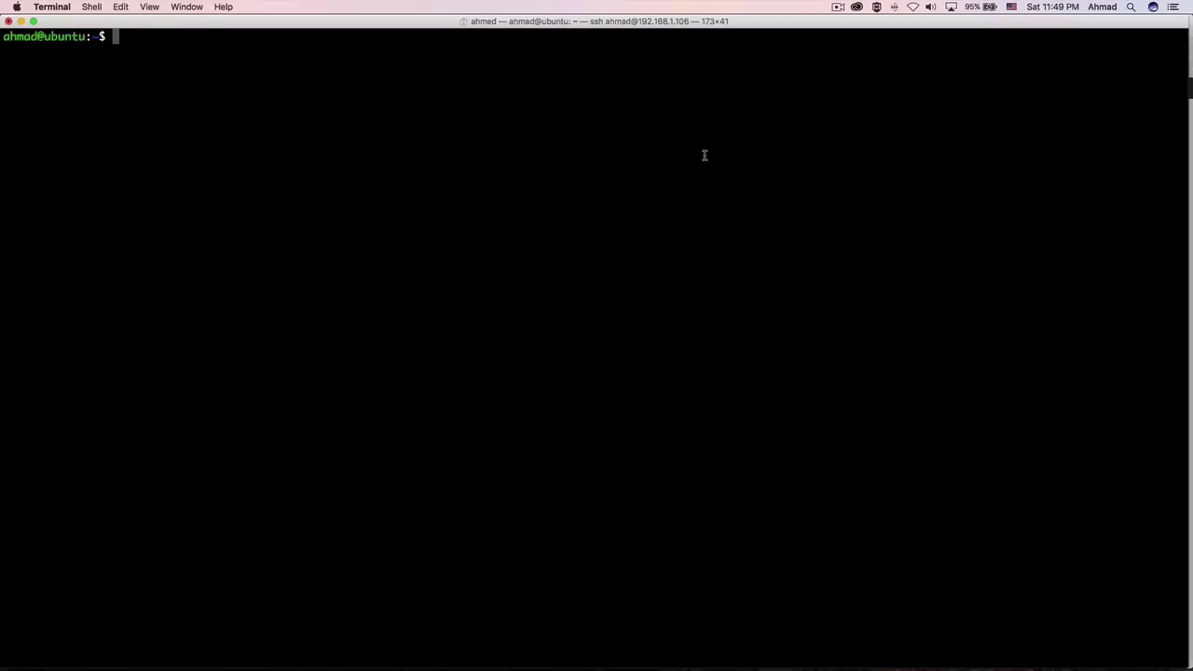
Step: Start nginx on the Ubuntu server by running its binary with sudo /usr/sbin/nginx
{"action": "type", "text": "sudo /usr/sbin/"}
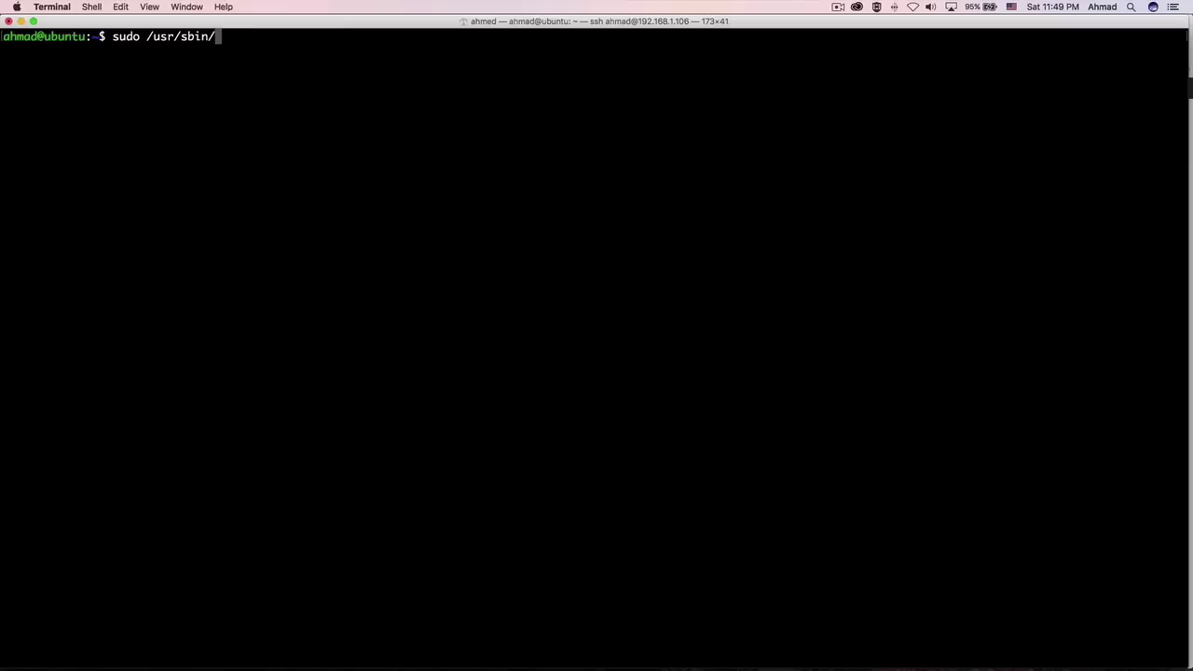
{"action": "type", "text": "ng"}
{"action": "key", "text": "Tab"}
{"action": "key", "text": "Return"}
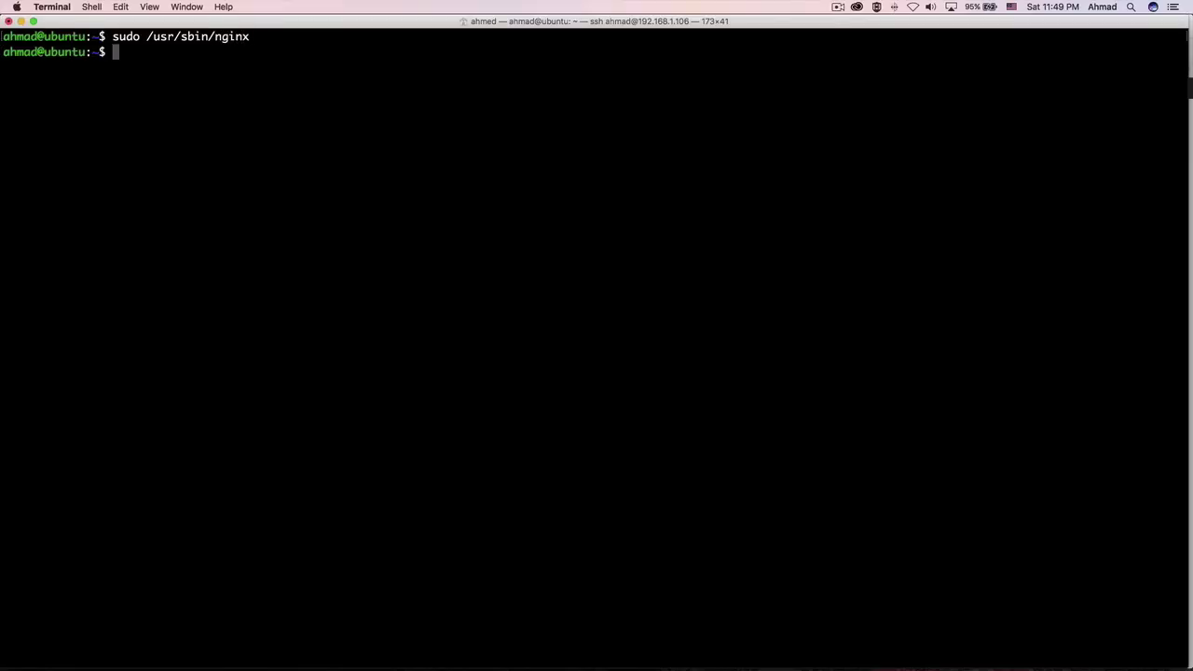
Step: In the CentOS terminal, check the nginx user with id nginx and start the server with /usr/sbin/nginx
{"action": "key", "text": "super+grave"}
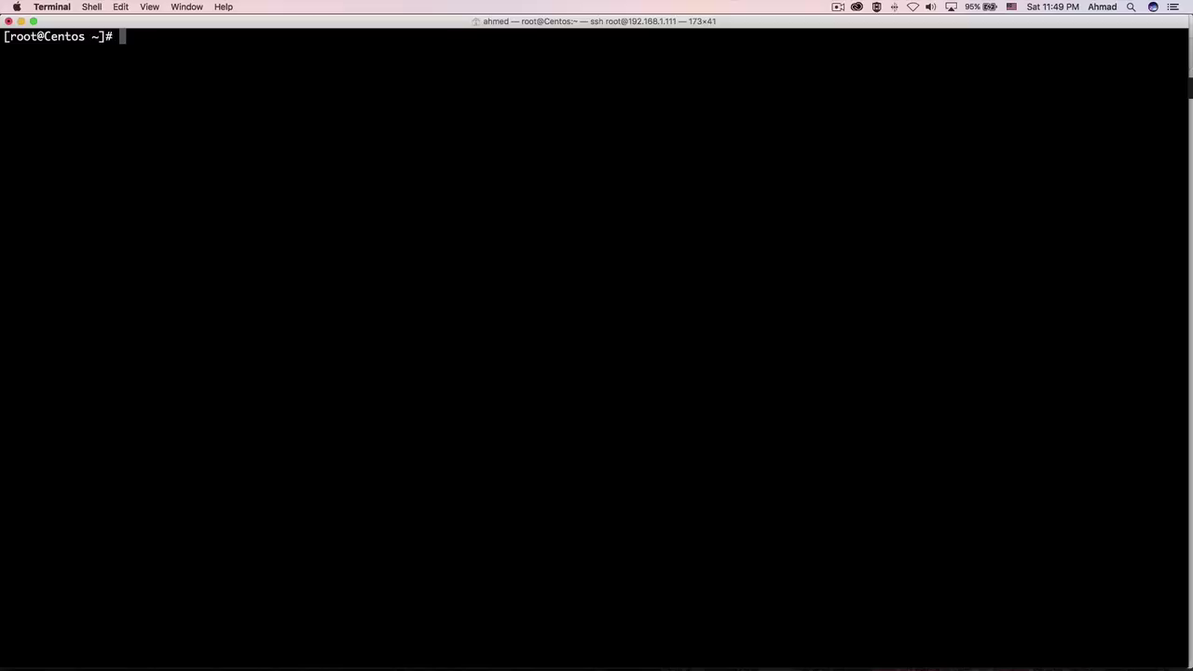
{"action": "type", "text": "id nginx"}
{"action": "key", "text": "Return"}
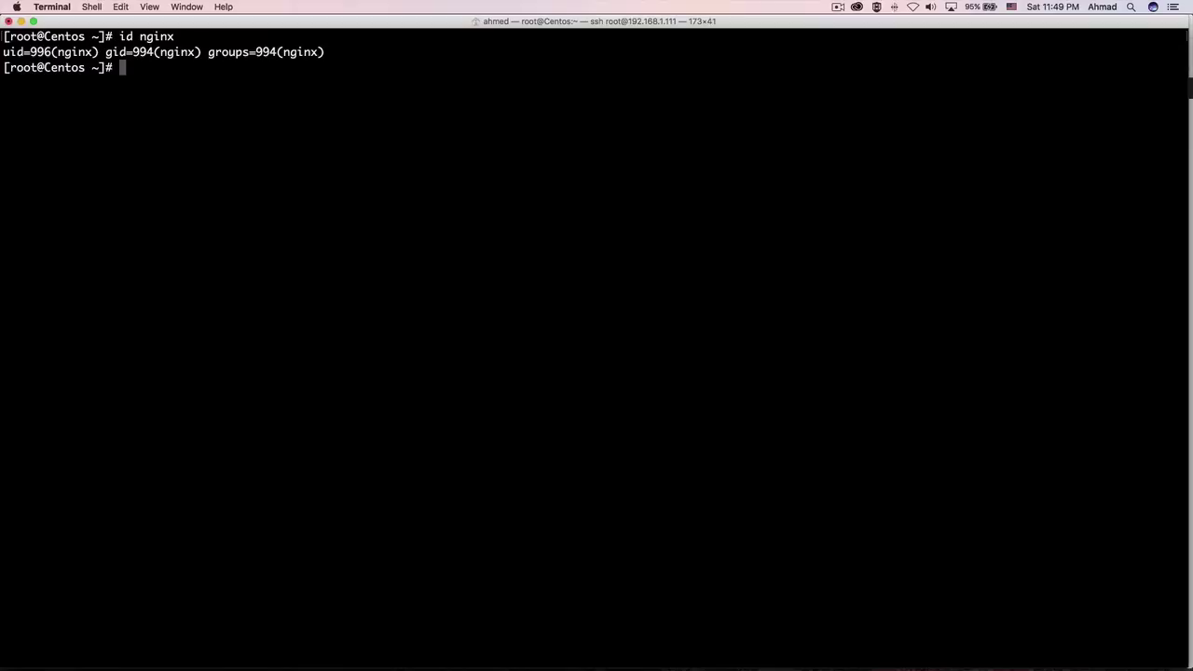
{"action": "type", "text": "/usr/sbin/nginx"}
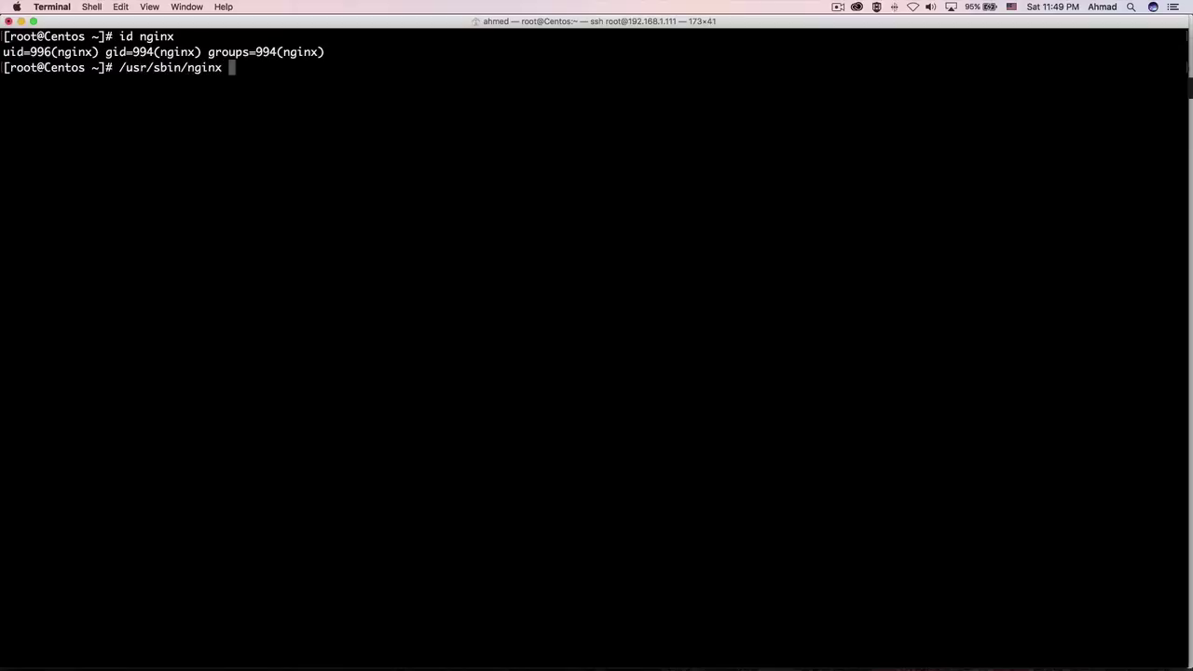
{"action": "key", "text": "Return"}
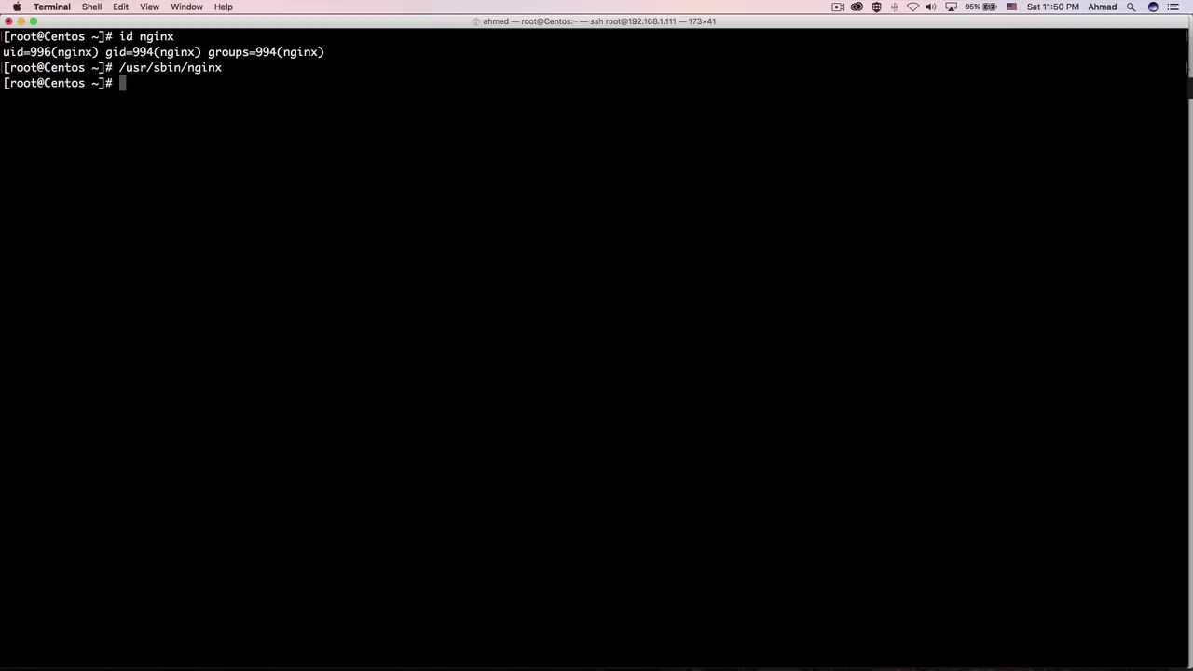
Step: Switch to Firefox and open the Ubuntu server's page at 192.168.1.106 in a new tab
{"action": "key", "text": "super+Tab"}
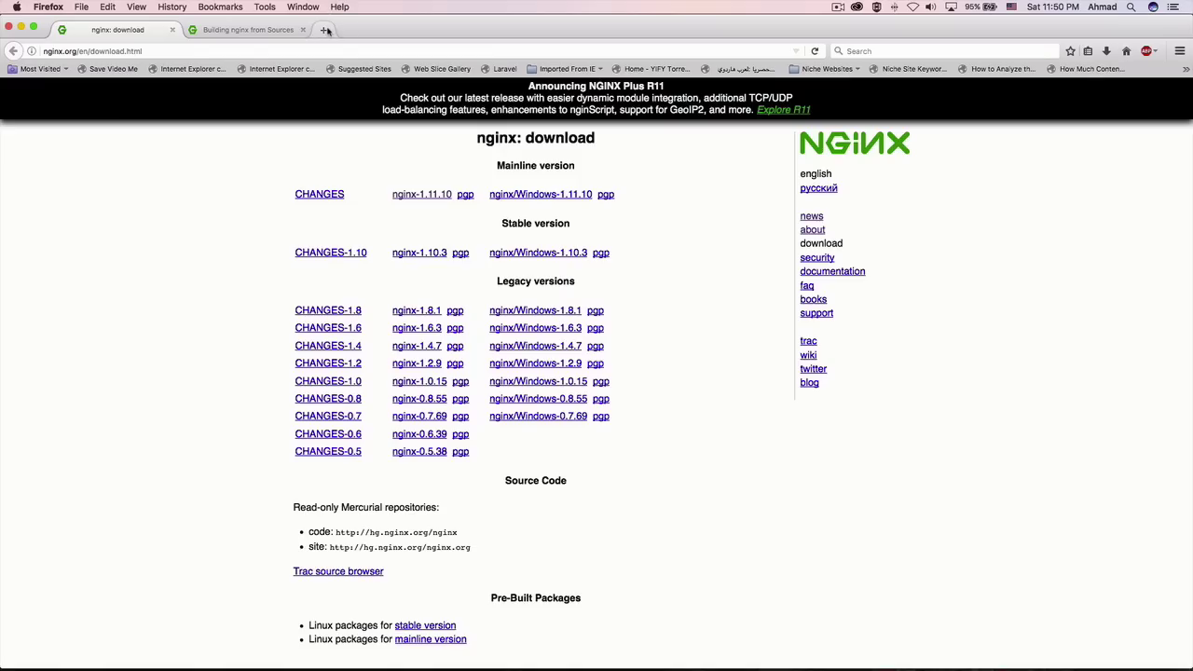
{"action": "left_click", "coordinate": [329, 30]}
{"action": "type", "text": "192.168.1.1"}
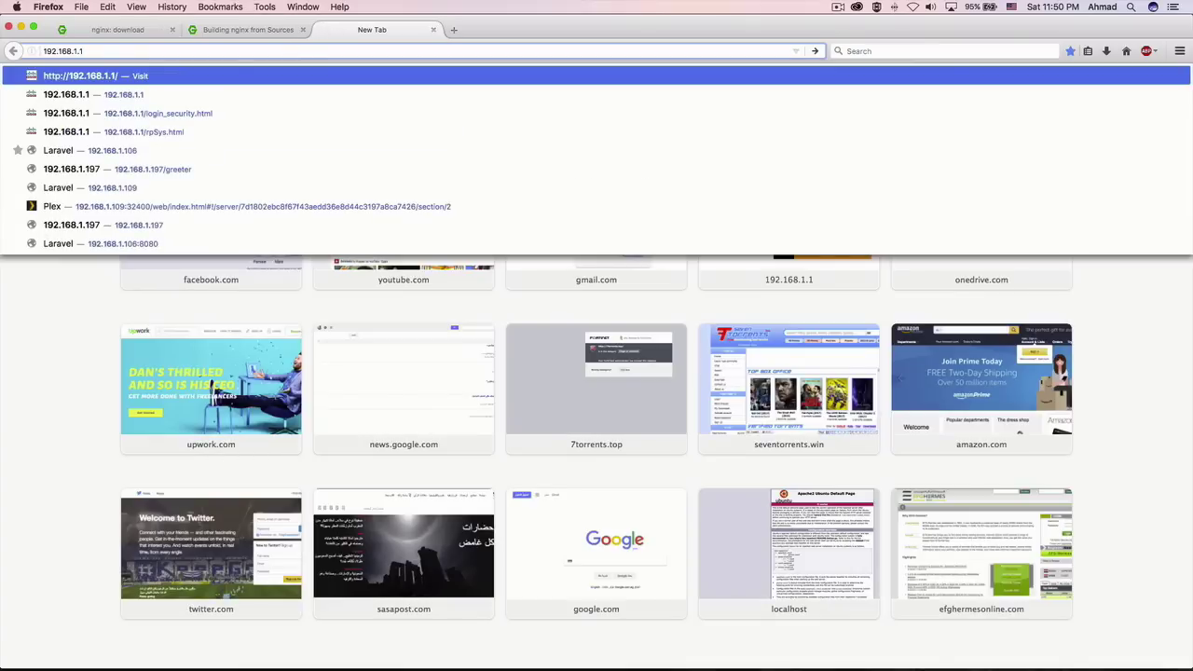
{"action": "type", "text": "06/"}
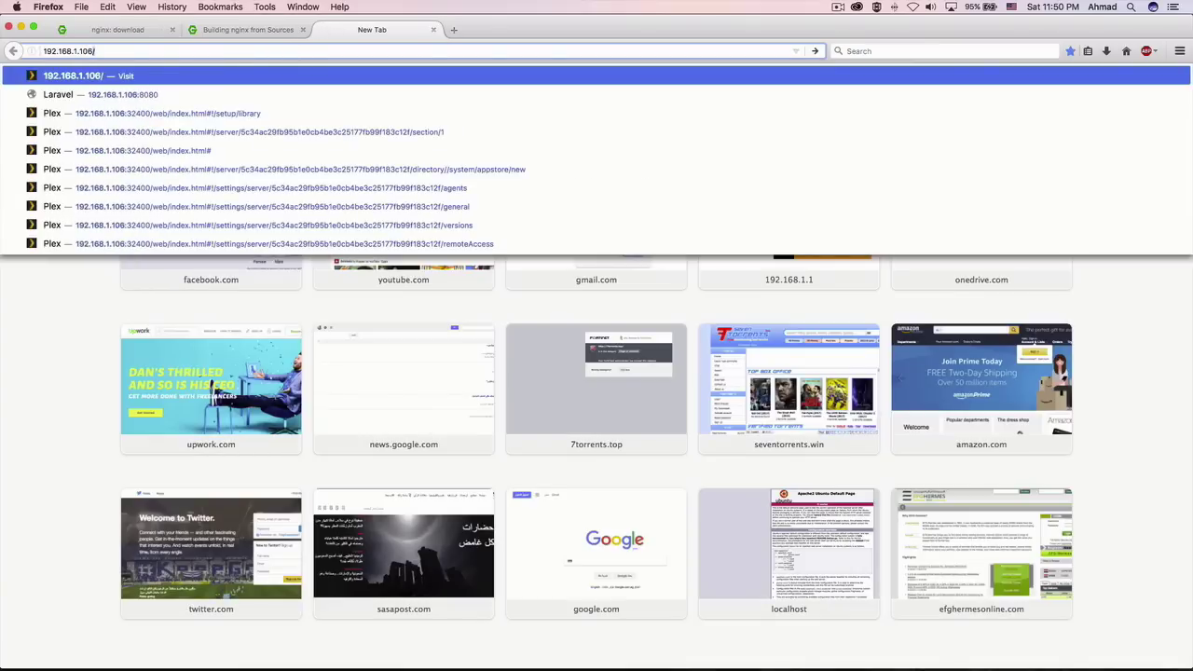
{"action": "key", "text": "Return"}
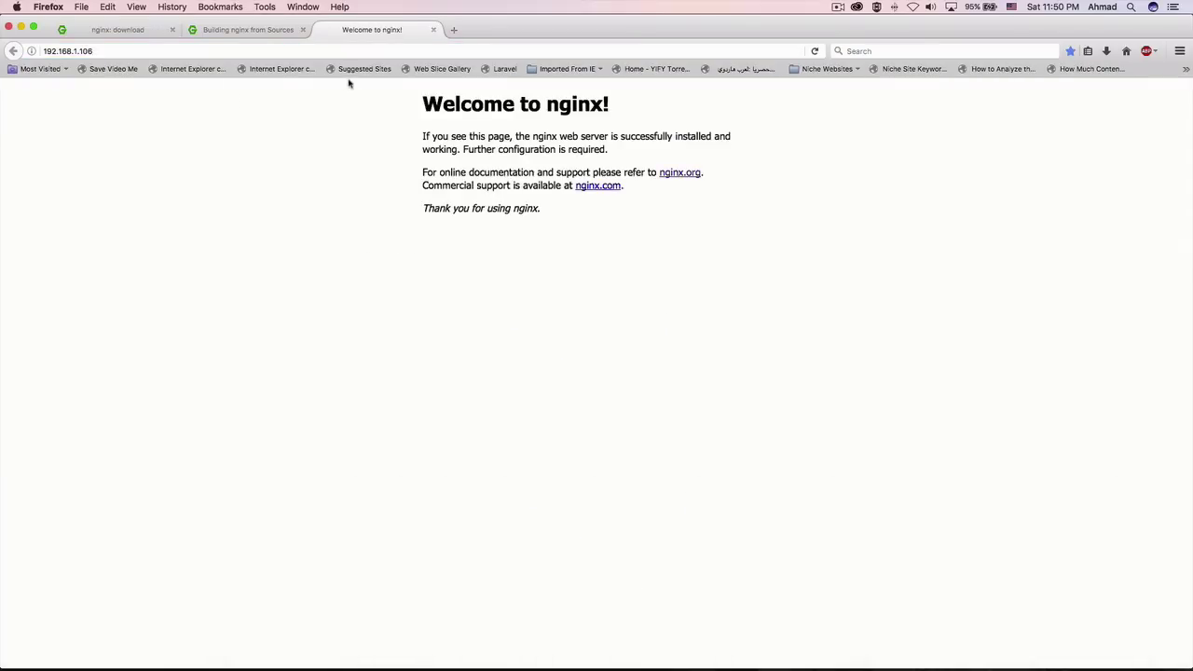
Step: Open the CentOS server's page at 192.168.1.111 in another new tab
{"action": "left_click", "coordinate": [454, 30]}
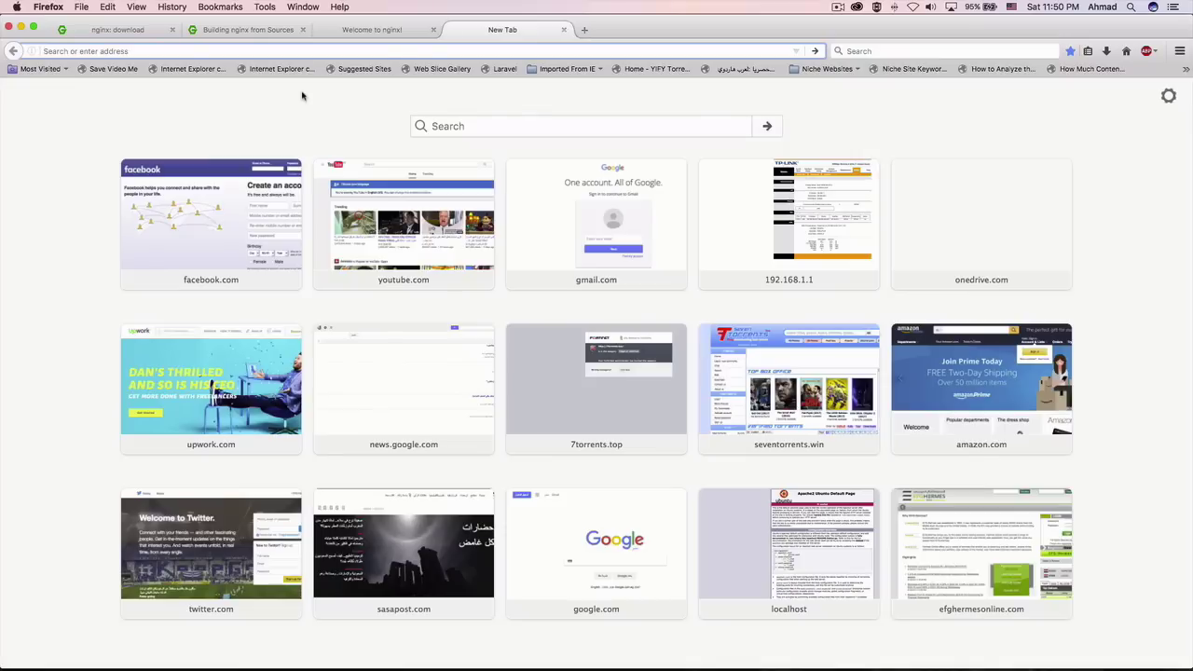
{"action": "type", "text": "192.168.1.1"}
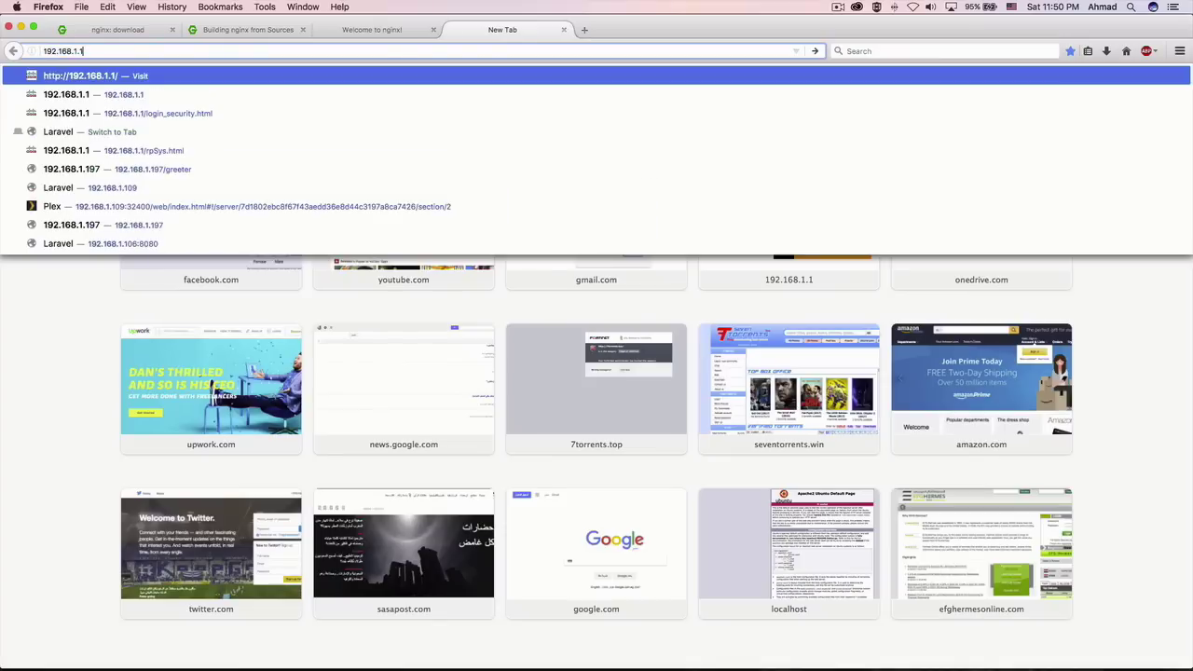
{"action": "type", "text": "11"}
{"action": "key", "text": "Return"}
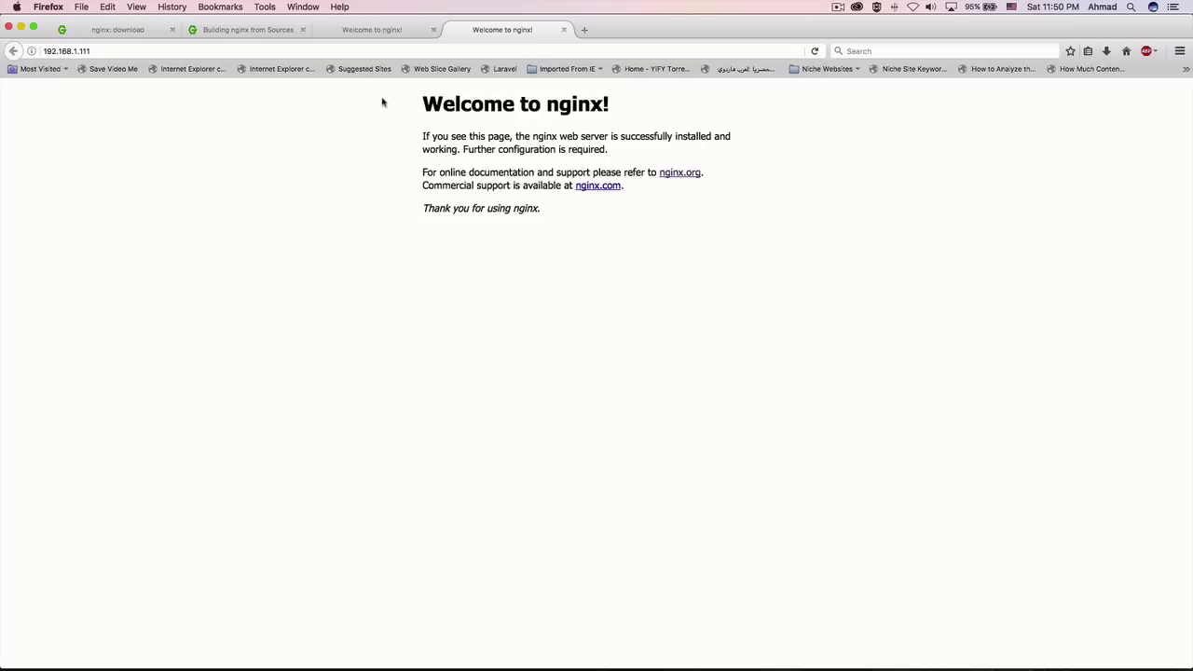